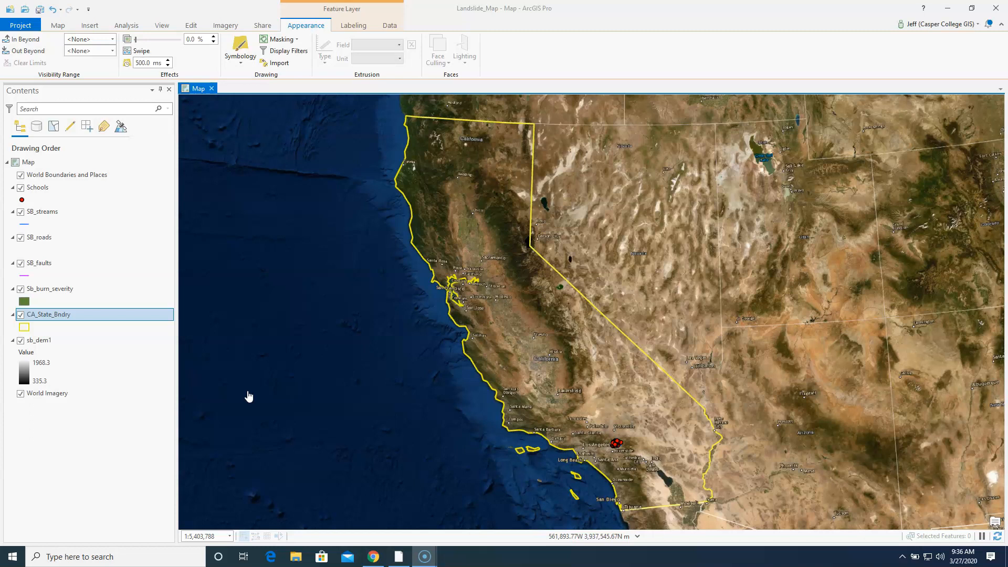
Step: Switch to Chrome and view the Unit 7 Suitability Analysis data and DEM downloads on the GEOG 1100 course page
left_click(374, 555)
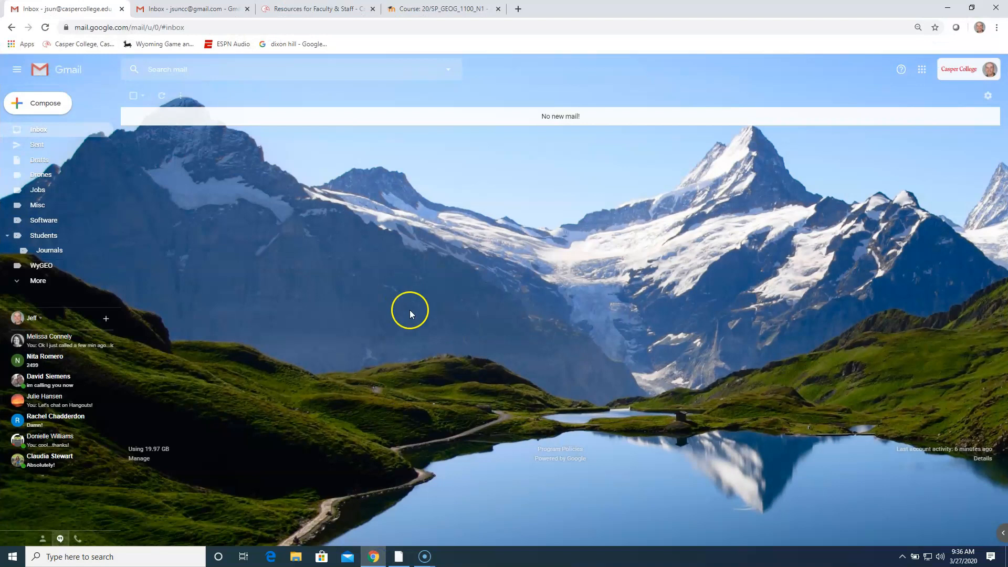
left_click(439, 8)
scroll(289, 198, "down", 3)
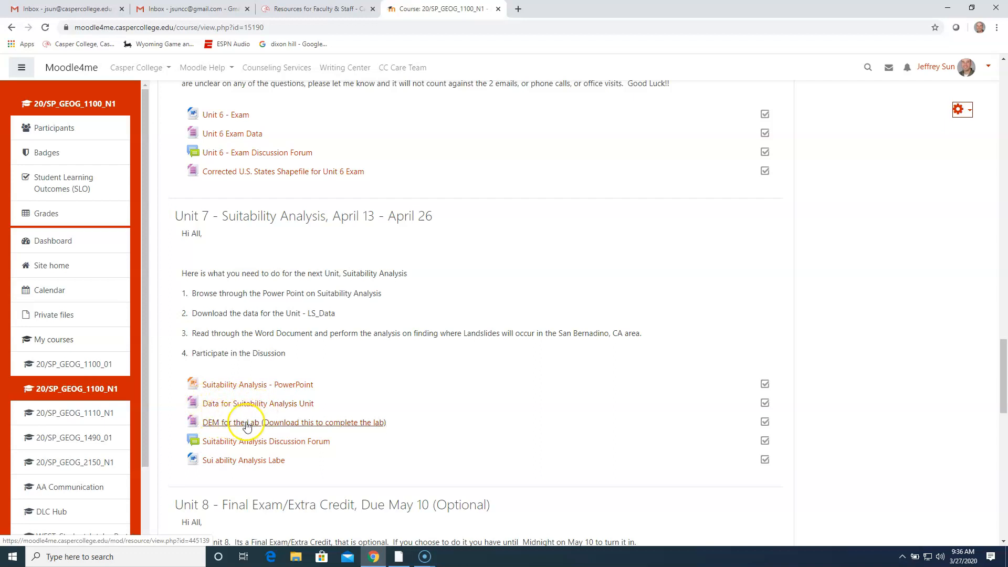
left_click(948, 8)
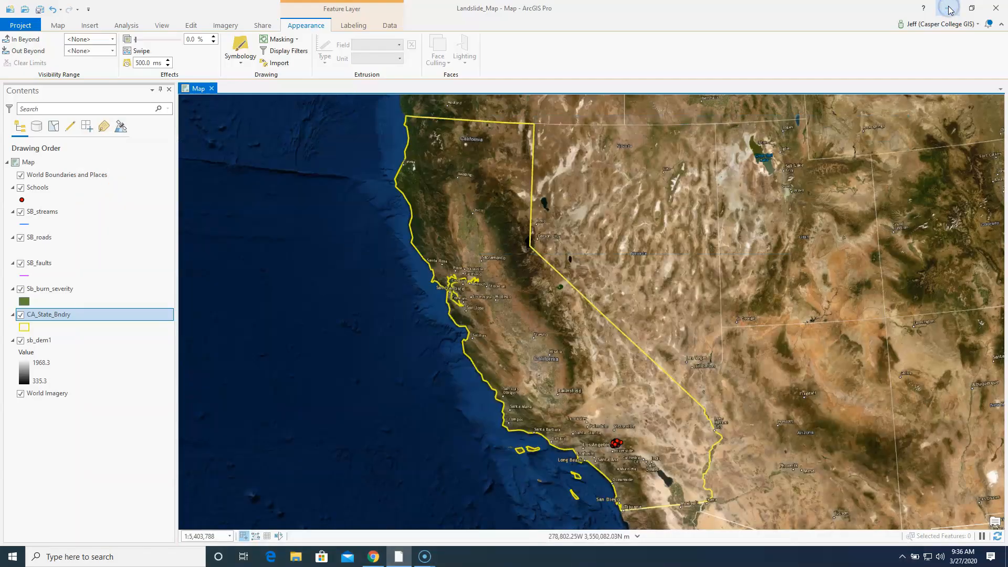
Step: Move the LS_Data and SB_DEM_Data folders together to the open desktop area below the Irvine2017 folder
left_click(949, 9)
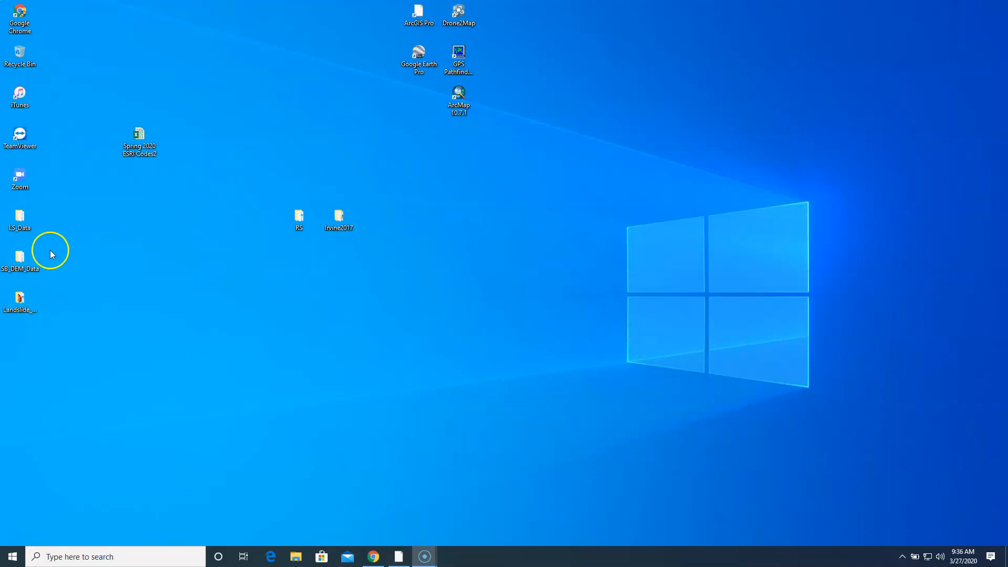
left_click_drag(31, 241, 340, 352)
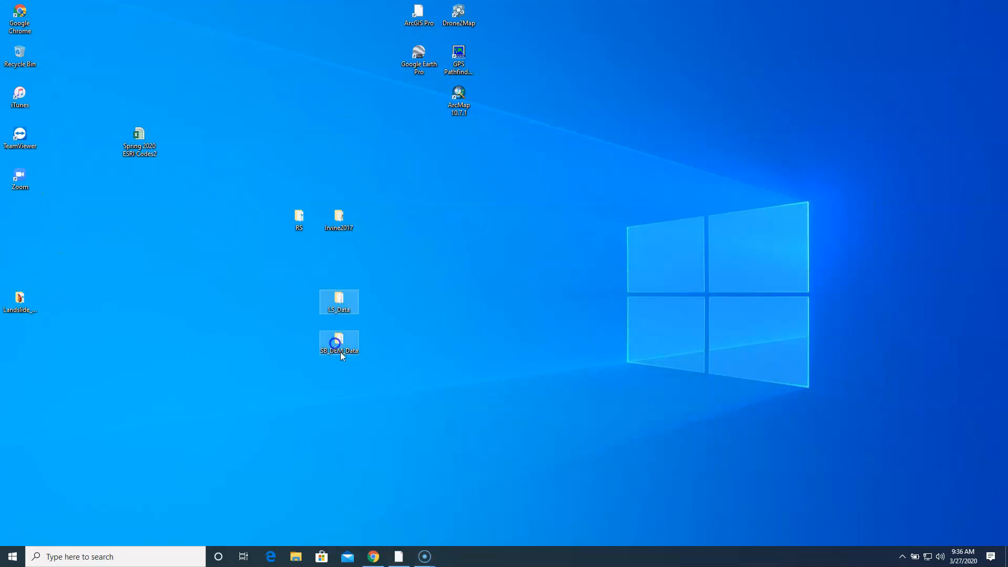
left_click(410, 314)
left_click(349, 312)
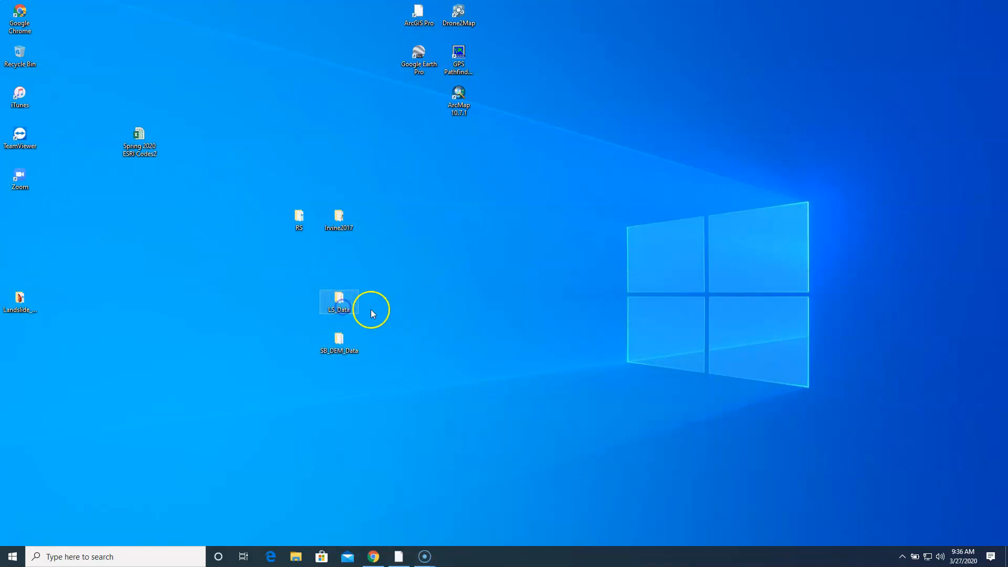
left_click(339, 342)
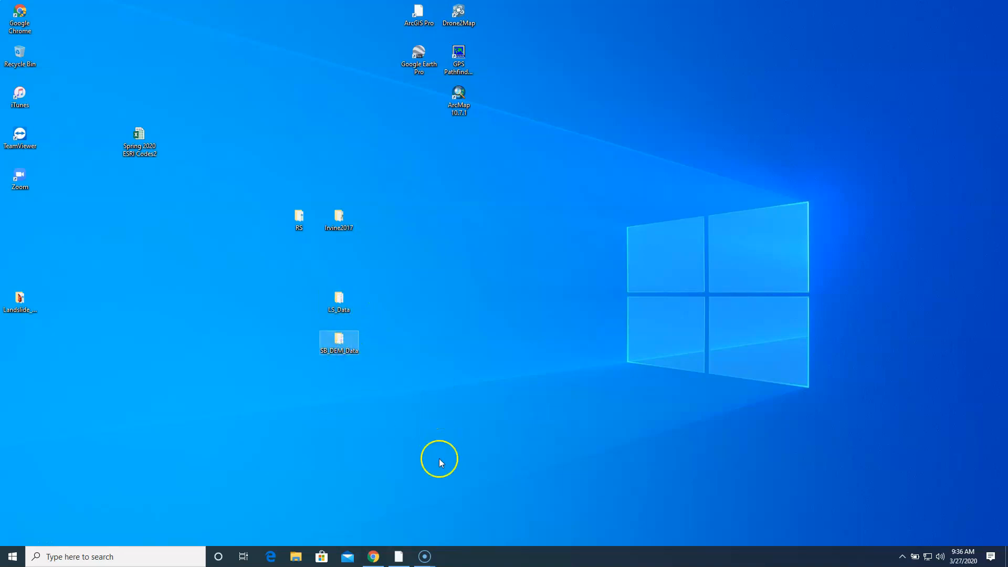
Step: Move the Landslide project folder beside LS_Data on the desktop, and return to ArcGIS Pro
left_click(399, 555)
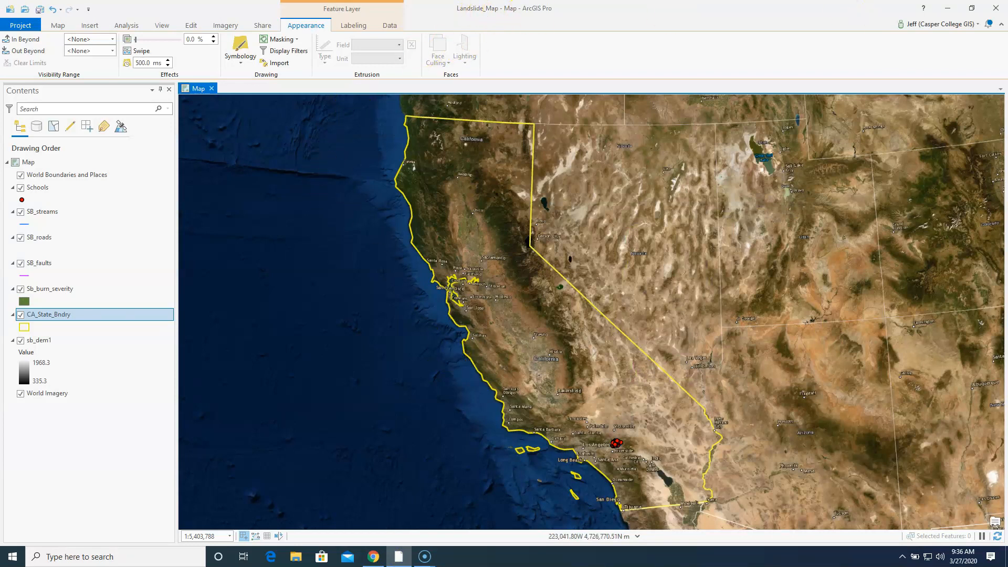
left_click(948, 8)
left_click_drag(34, 304, 433, 304)
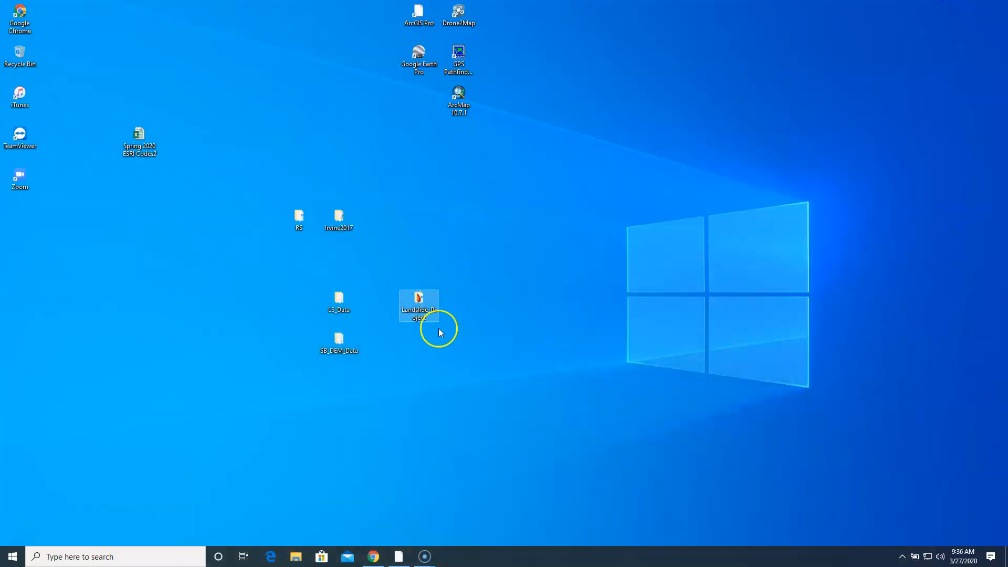
left_click(399, 556)
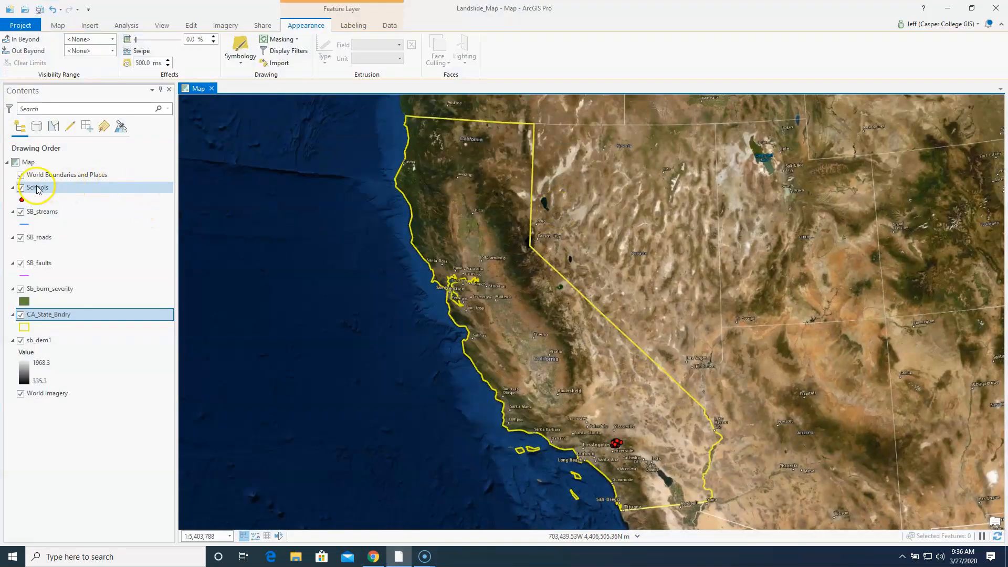
Step: Move the sb_dem1 raster layer above CA_State_Bndry in the drawing order
left_click(38, 189)
left_click(51, 210)
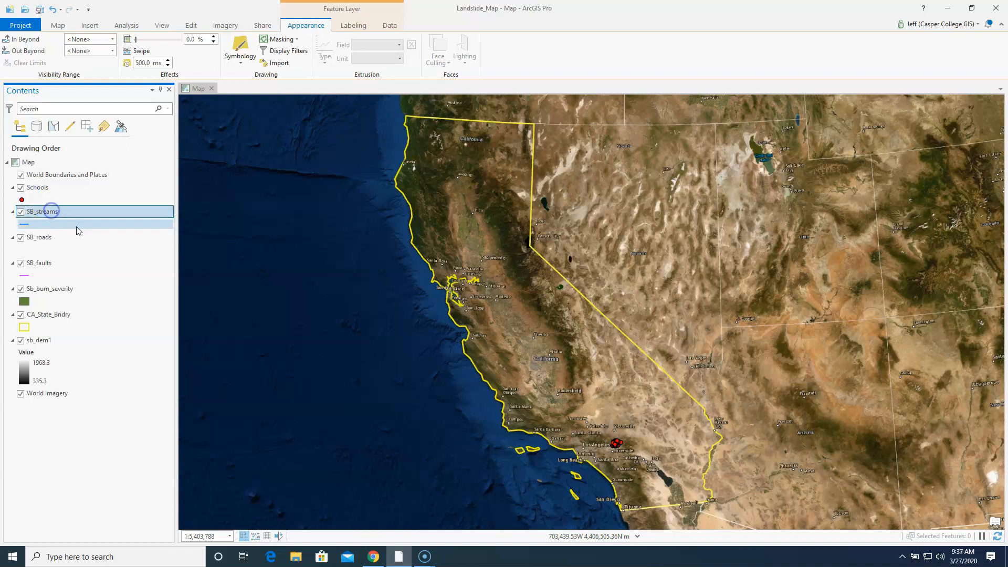
left_click_drag(38, 240, 41, 346)
left_click(47, 264)
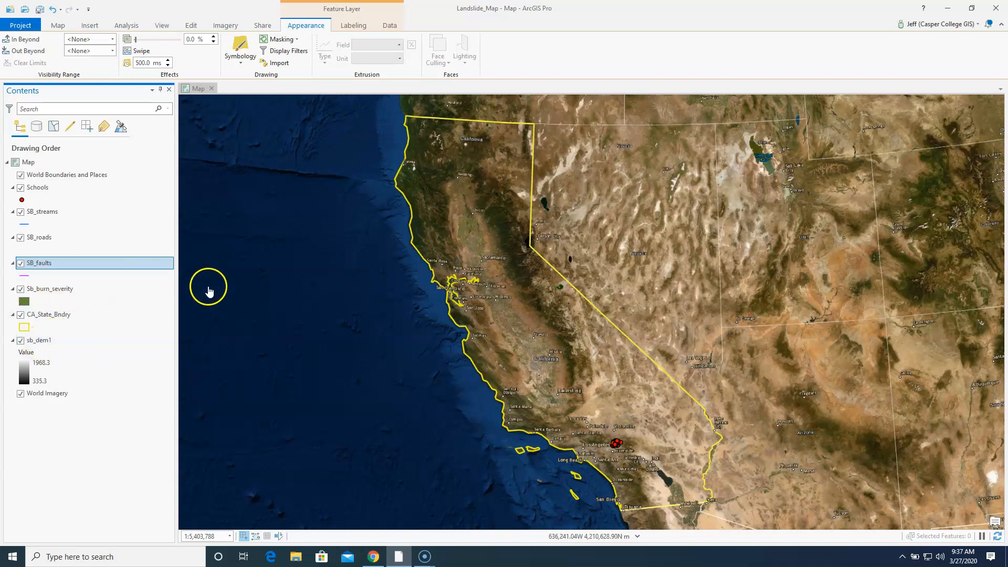
left_click(46, 341)
left_click_drag(47, 342, 50, 315)
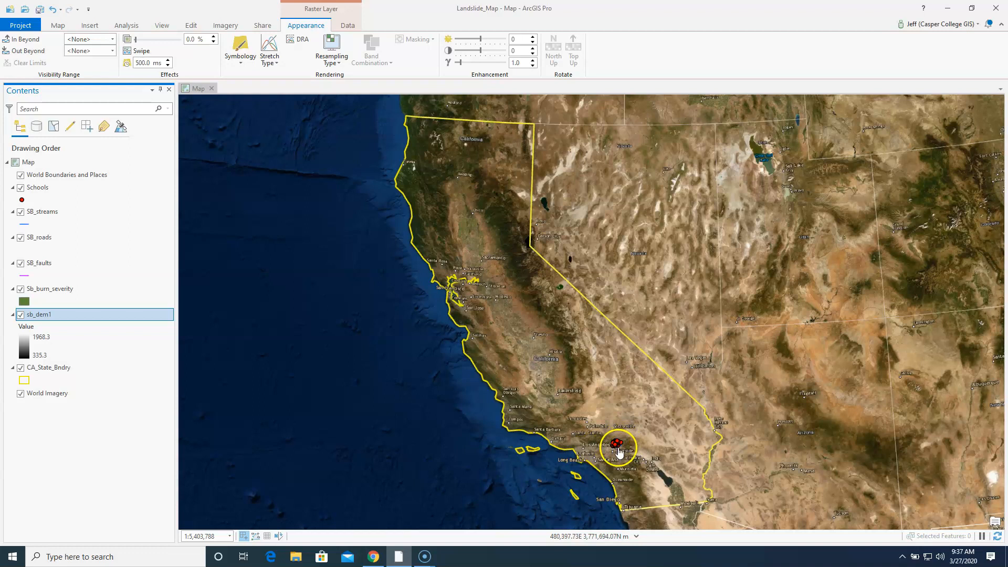
Step: Zoom the map in to the San Bernardino study area so the project layers fill the view
scroll(615, 445, "up", 2)
left_click_drag(578, 409, 512, 302)
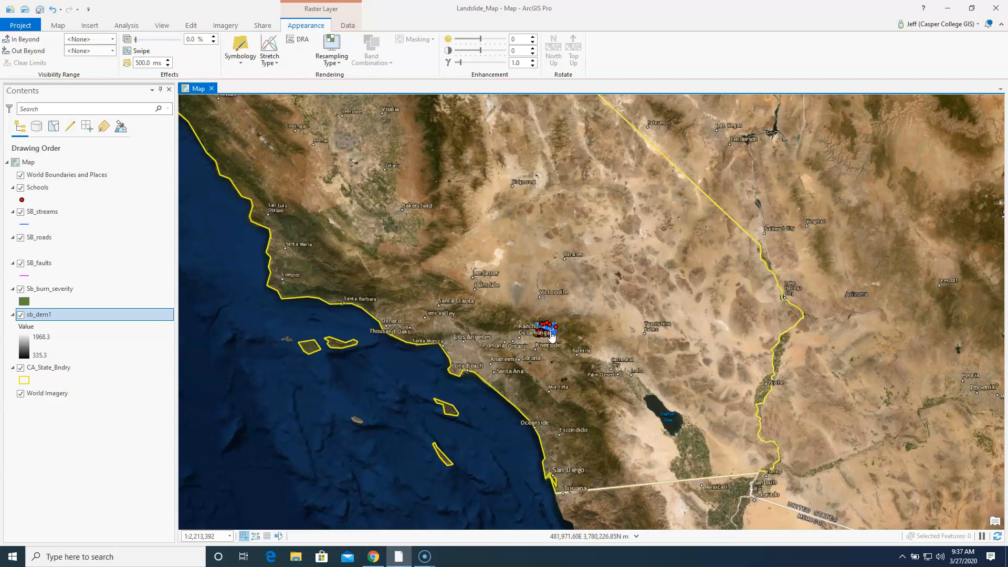
scroll(551, 336, "up", 6)
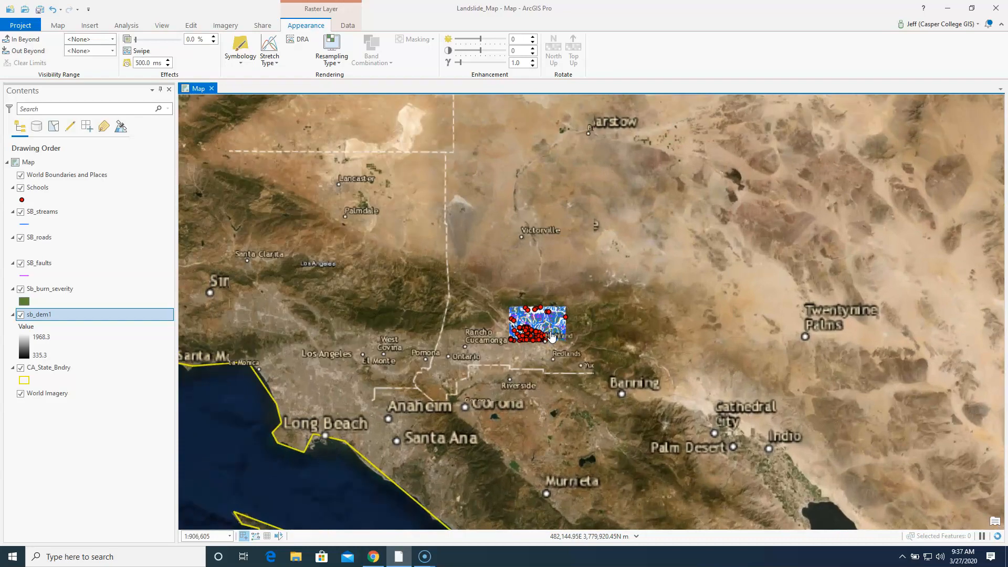
scroll(551, 336, "up", 1)
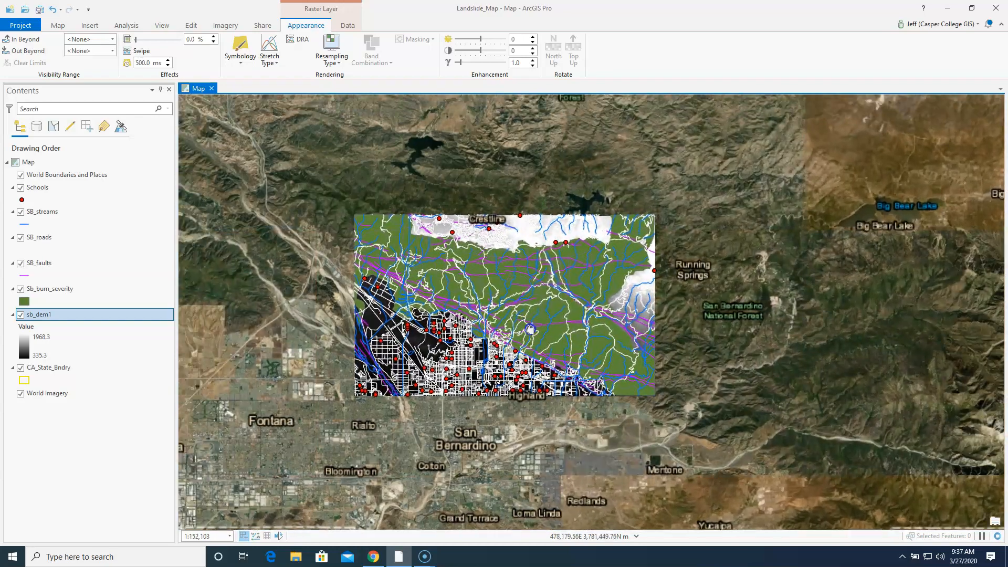
scroll(535, 333, "up", 2)
scroll(452, 314, "down", 1)
left_click_drag(453, 315, 529, 335)
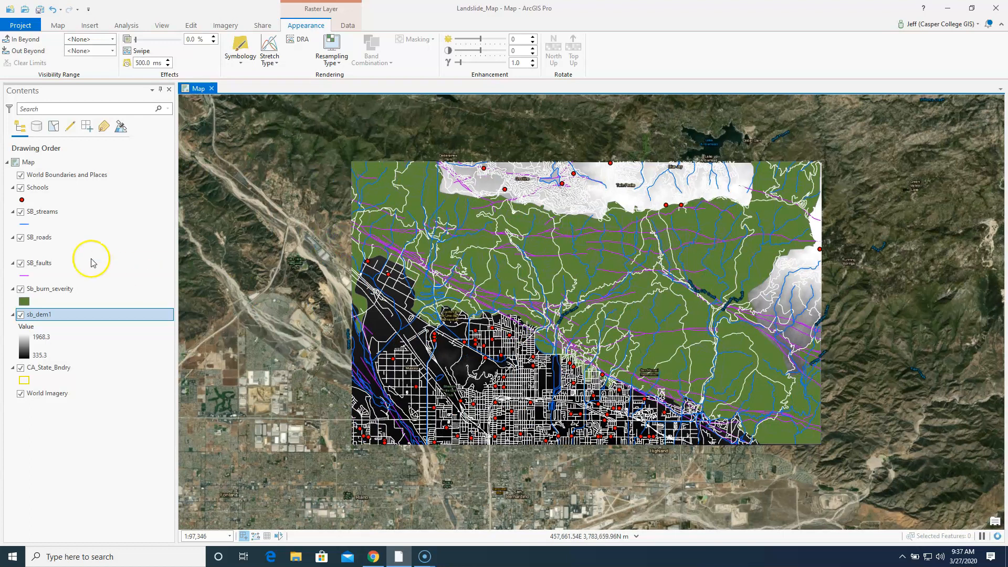
Step: Hide the Schools, SB_streams, SB_roads, SB_faults and Sb_burn_severity layers, keeping the sb_dem1 layer displayed
left_click(20, 187)
left_click(20, 212)
left_click(20, 237)
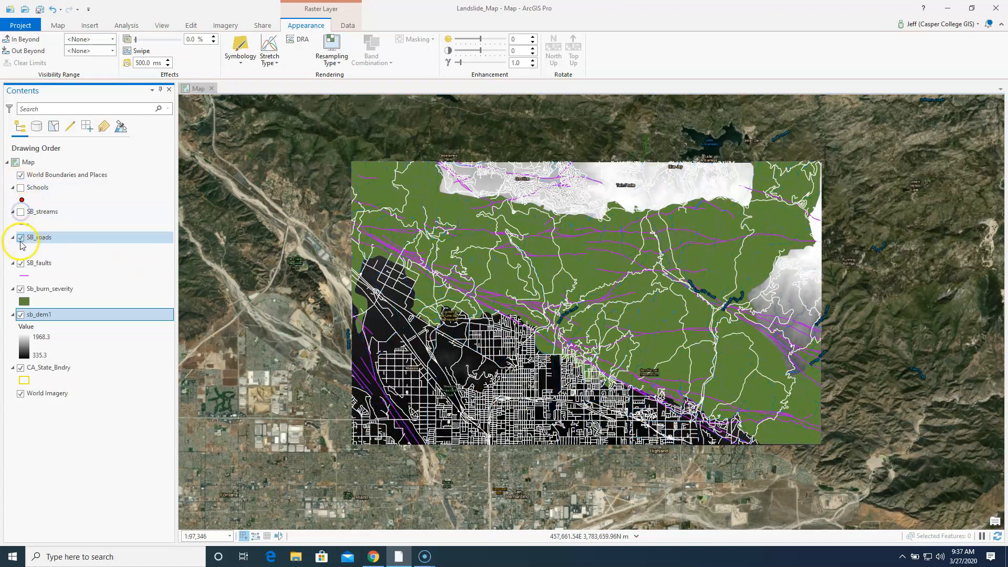
left_click(20, 263)
left_click(20, 289)
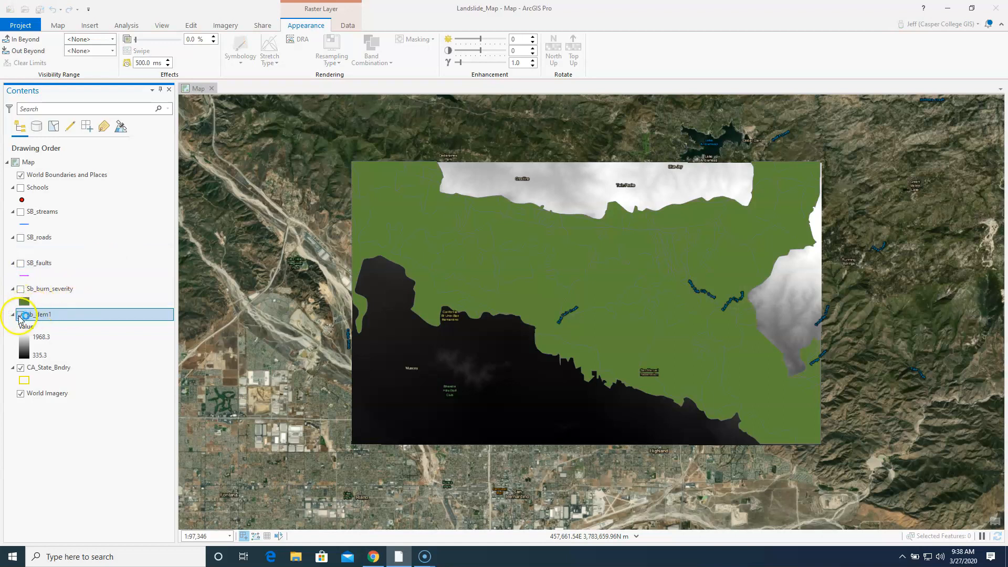
left_click(21, 316)
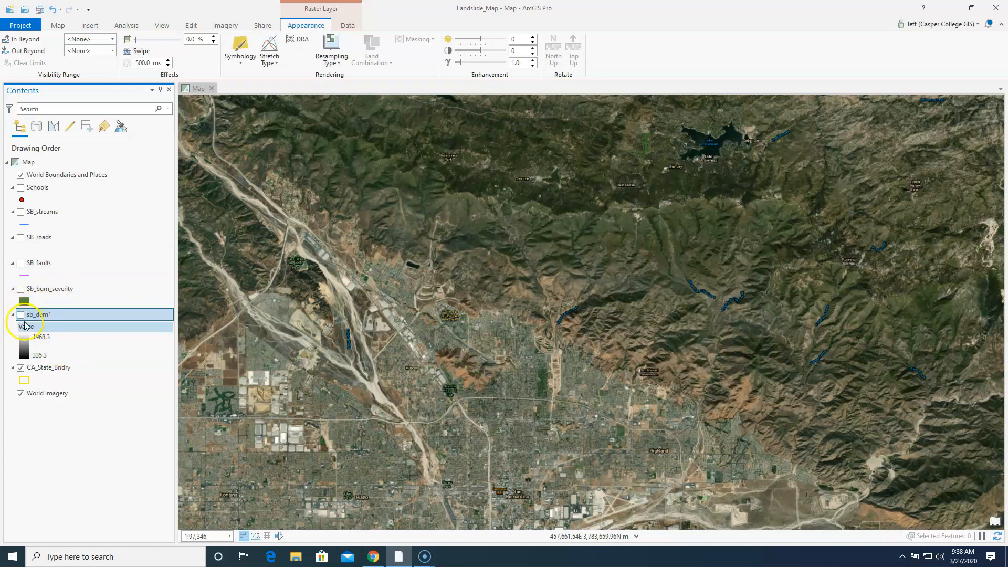
left_click(21, 315)
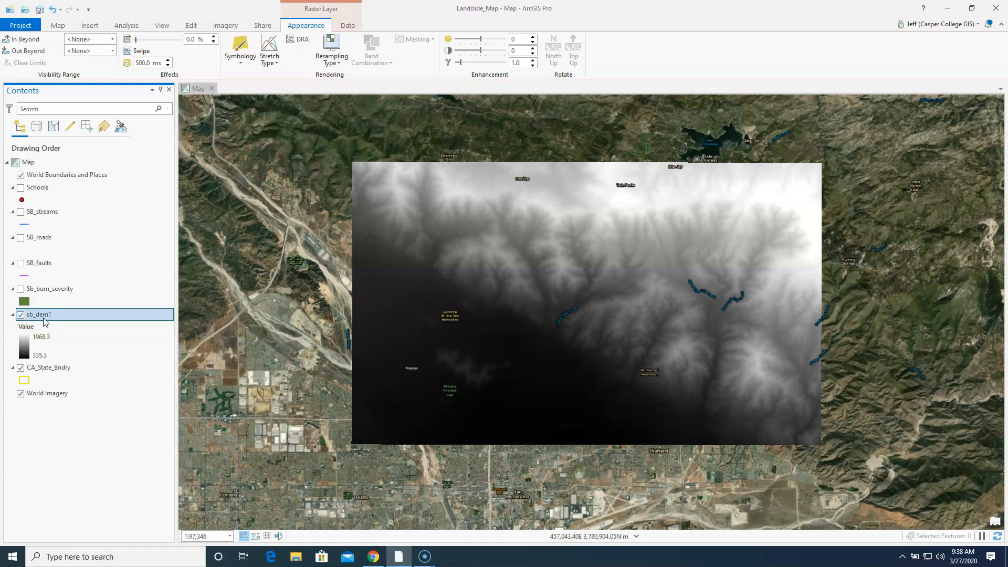
left_click(62, 321)
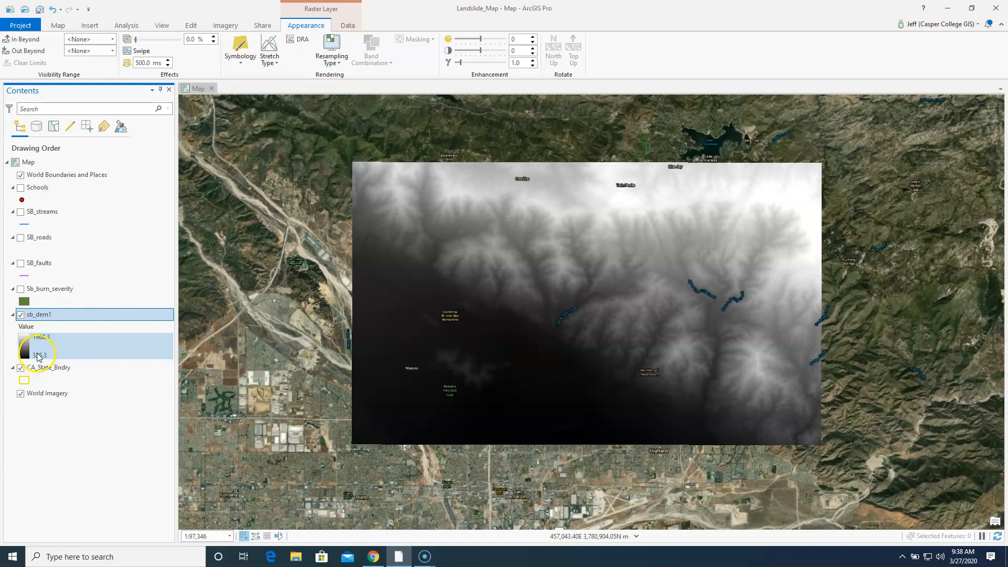
Step: Open the source properties of the sb_dem1 layer and expand its raster information
right_click(40, 314)
left_click(79, 305)
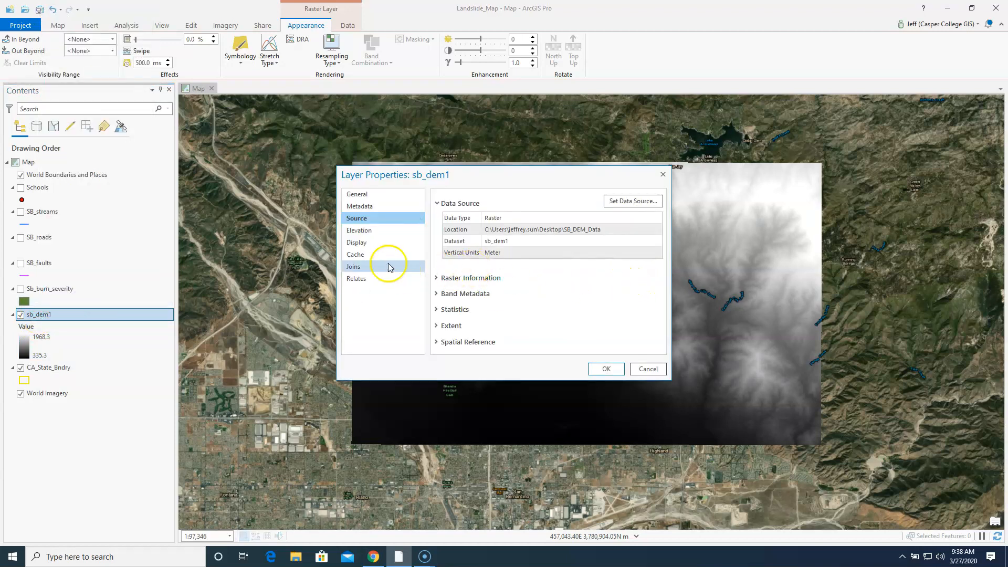
left_click(359, 218)
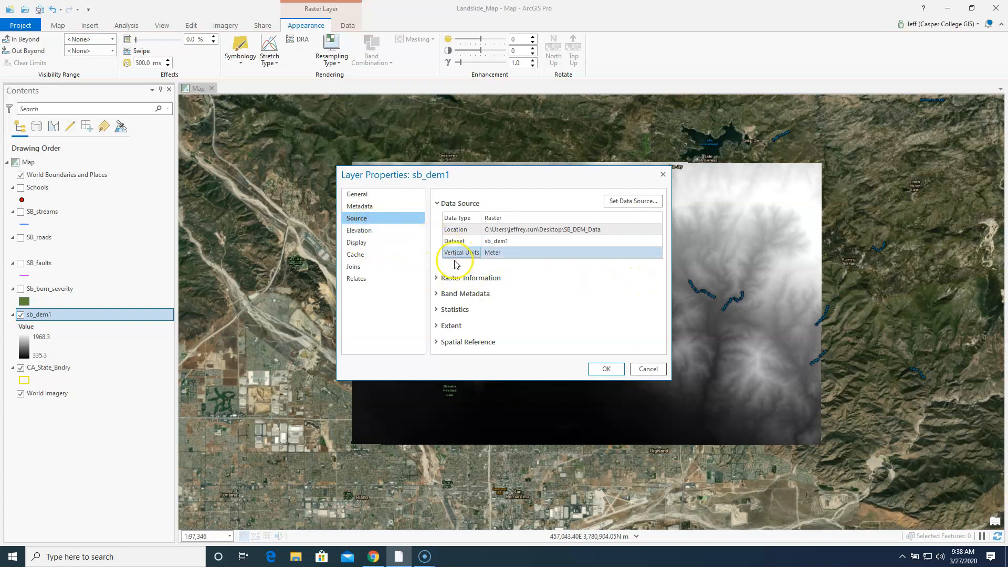
left_click(436, 277)
scroll(533, 267, "down", 3)
Step: Examine the DEM's X and Y cell size, uncompressed size and format in the raster information
left_click(591, 260)
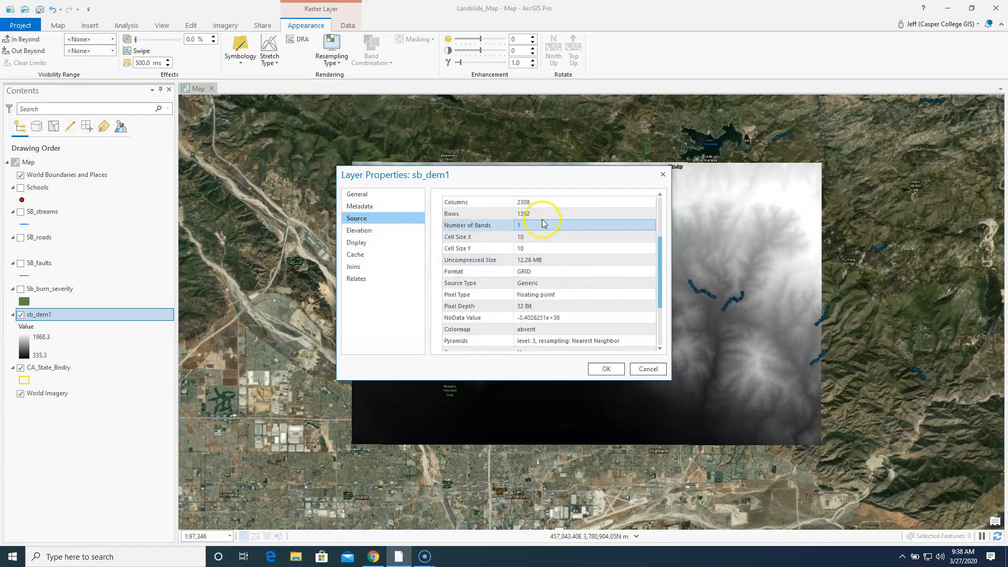
left_click(478, 240)
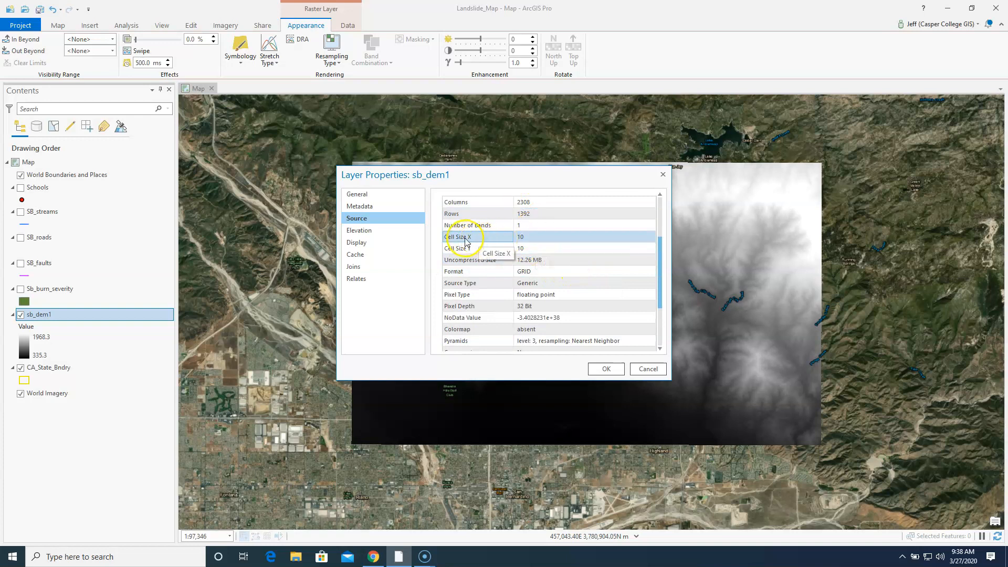
left_click(481, 241)
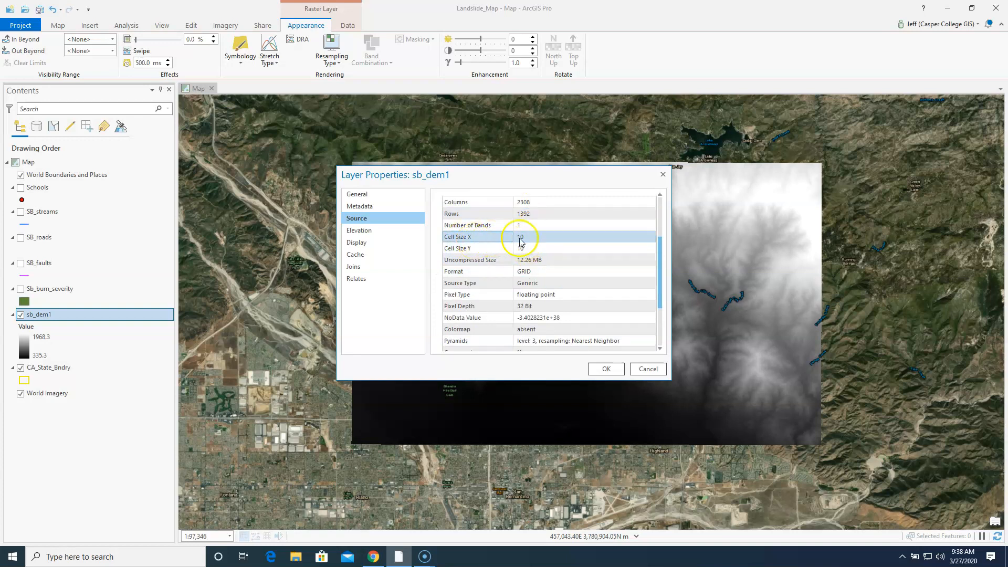
left_click(530, 250)
left_click(536, 262)
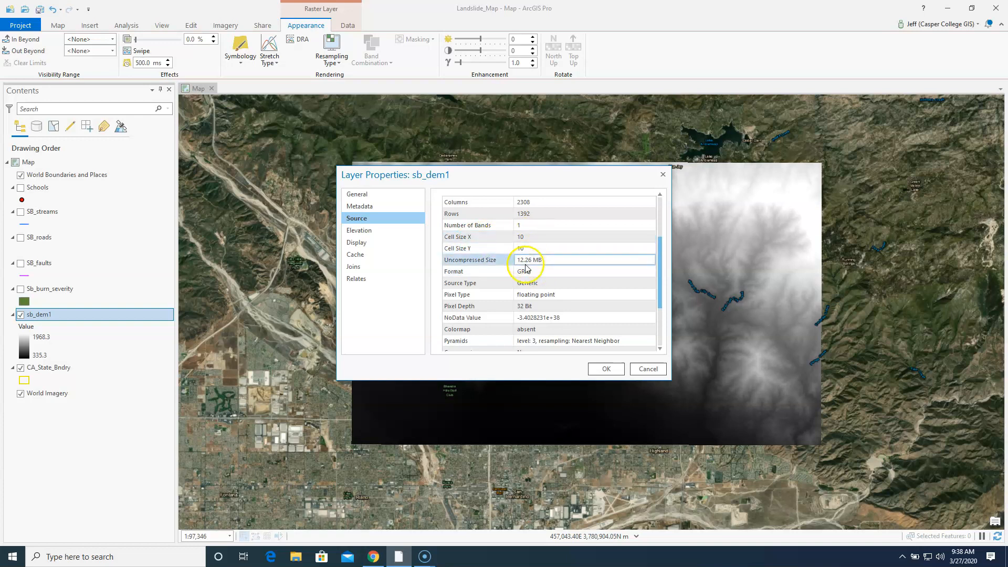
left_click(575, 273)
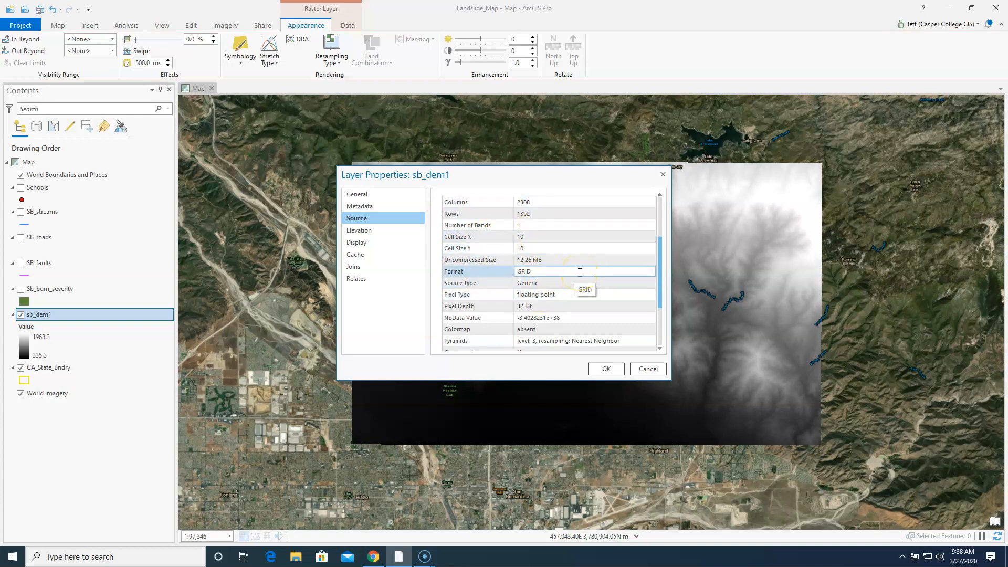
left_click(530, 250)
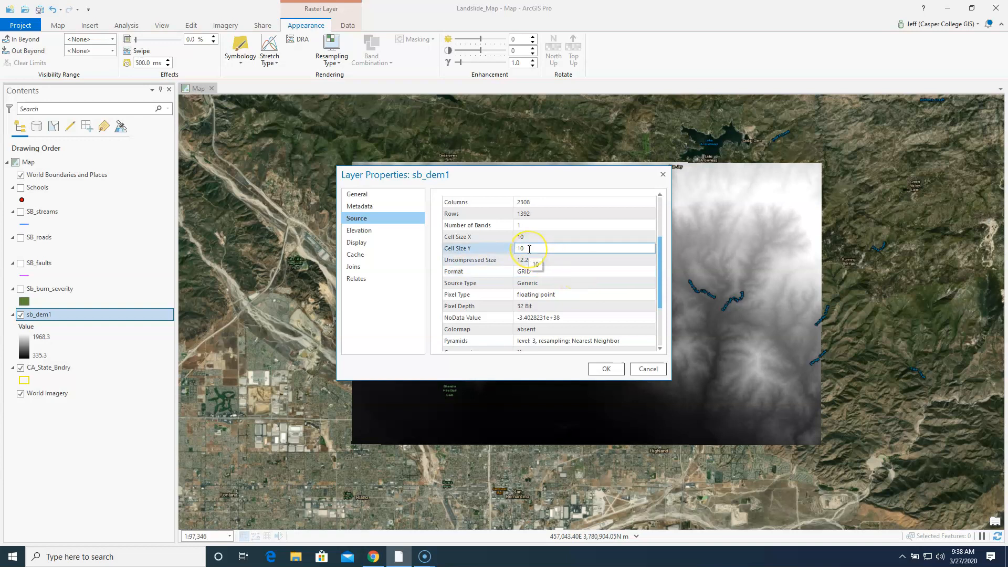
left_click(528, 240)
mouse_move(527, 240)
left_mouse_down()
mouse_move(490, 261)
mouse_move(520, 246)
left_mouse_up()
left_click(533, 250)
Step: Check the linear unit in the DEM's spatial reference, and return to the cell size in the raster information
scroll(526, 243, "down", 3)
scroll(525, 242, "down", 1)
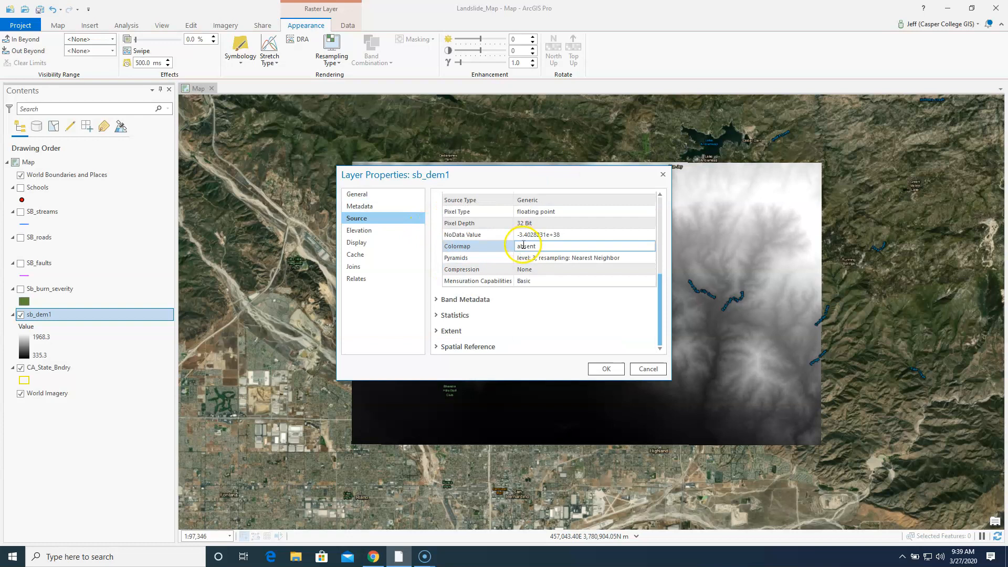
left_click(436, 349)
scroll(502, 308, "down", 4)
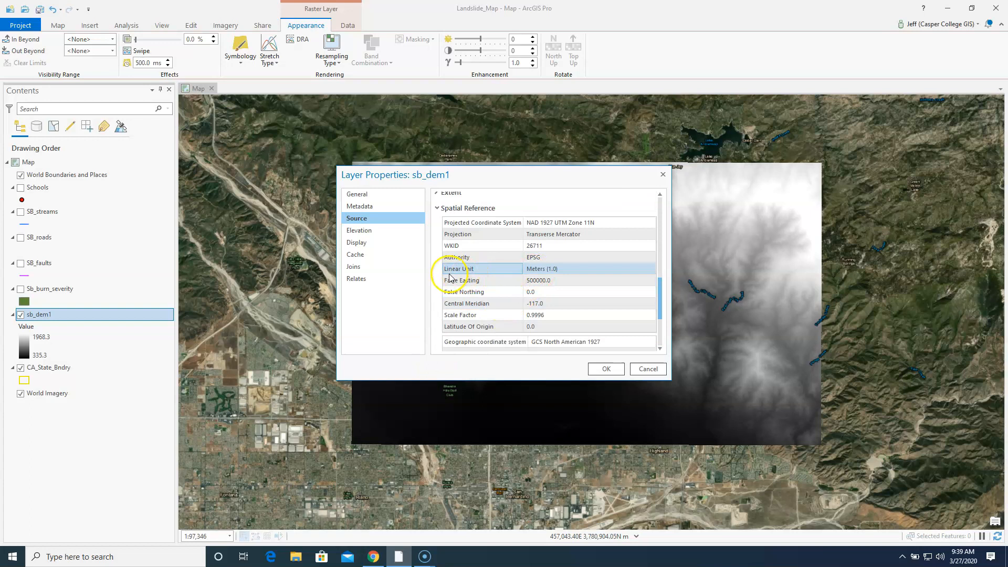
left_click(546, 269)
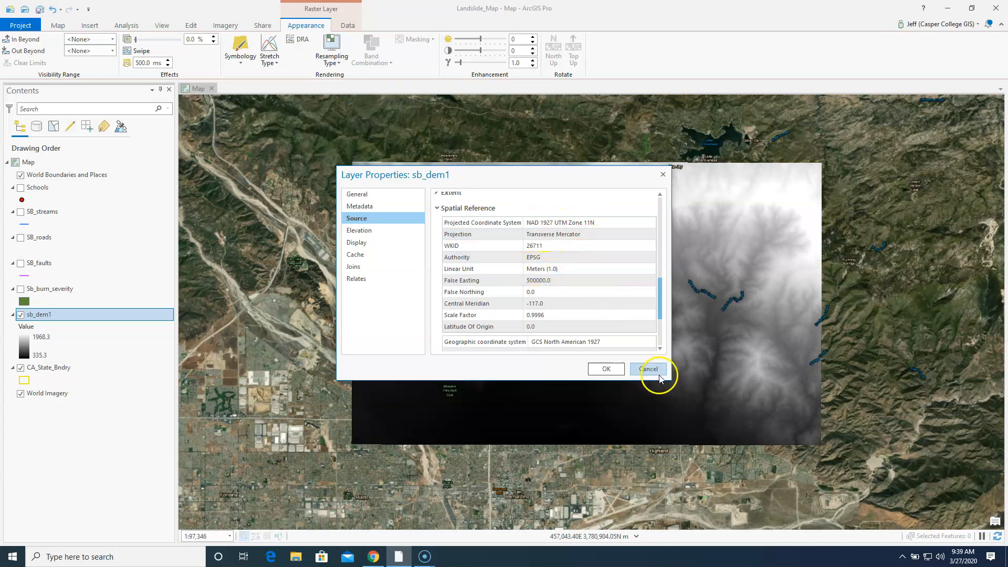
scroll(578, 283, "up", 8)
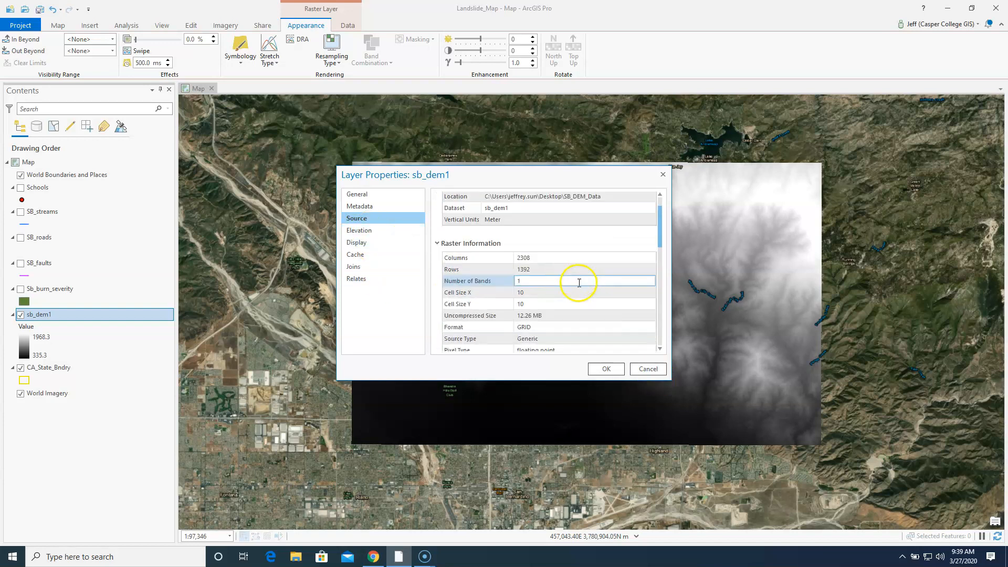
scroll(526, 305, "down", 3)
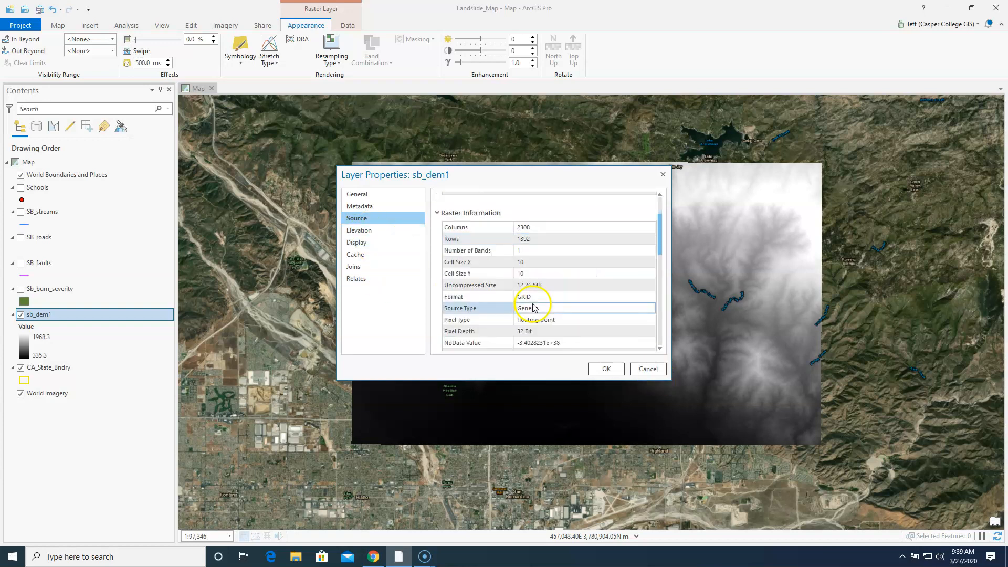
Step: Review the DEM's cell size, close the layer properties without changes, and check the elevation range in the sb_dem1 legend
left_click(527, 267)
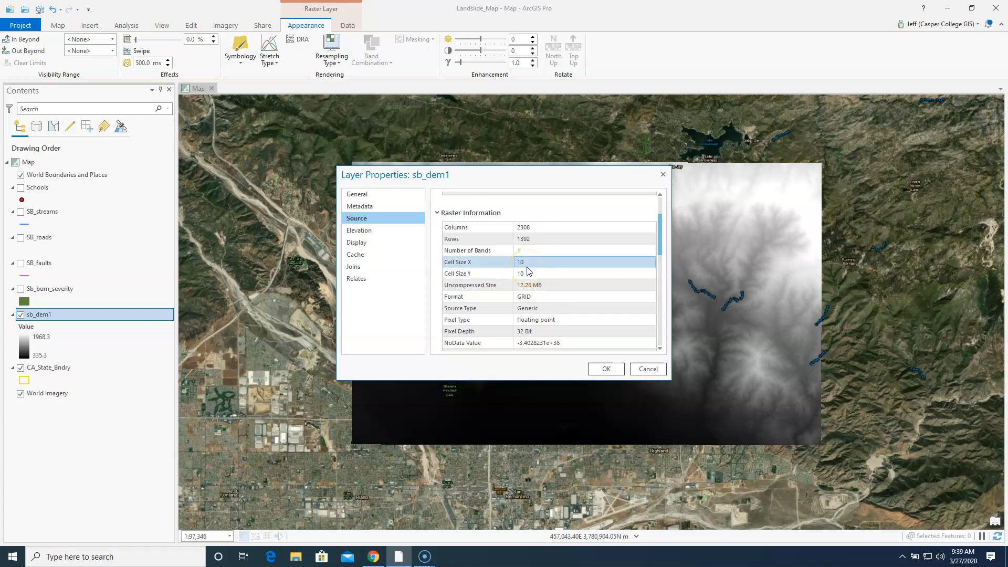
left_click(637, 343)
left_click(647, 371)
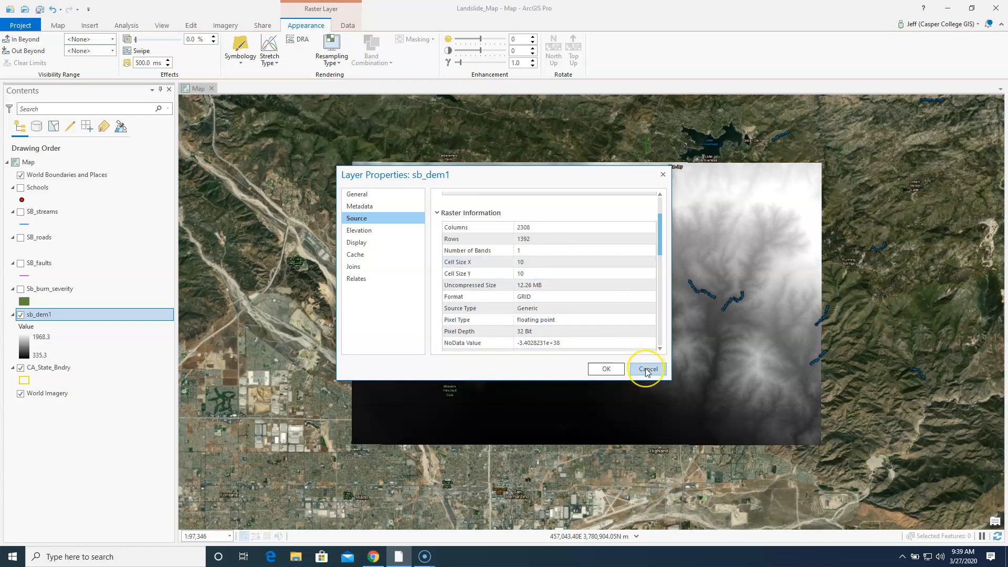
left_click(104, 339)
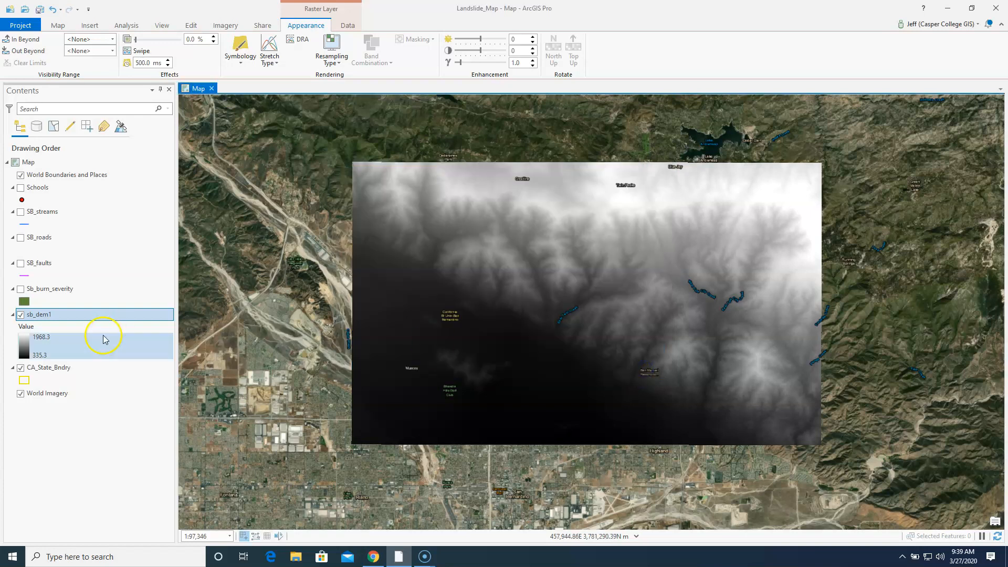
left_click(41, 342)
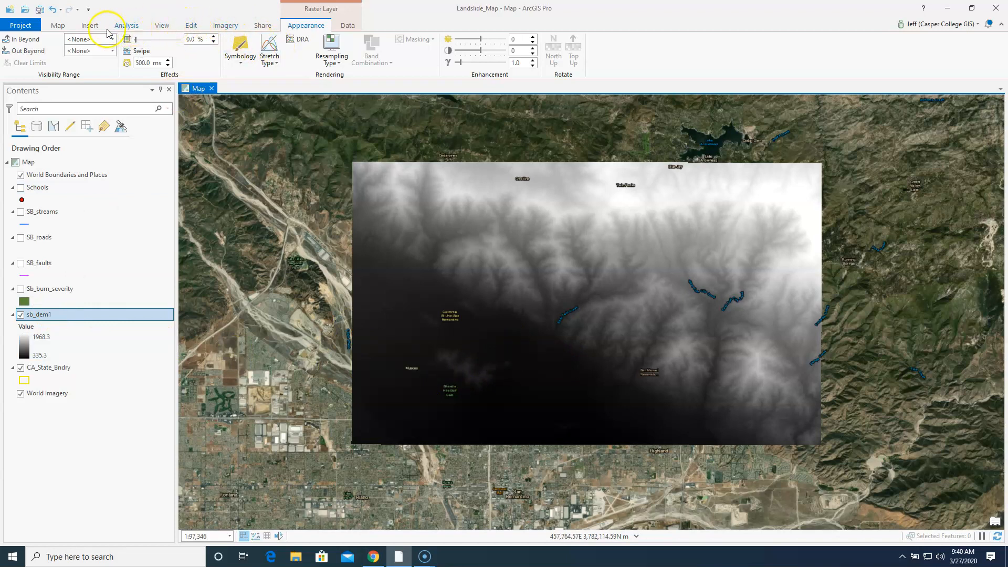
Step: Set the transparency of the sb_dem1 layer to 41% so the imagery beneath shows through
left_click(225, 28)
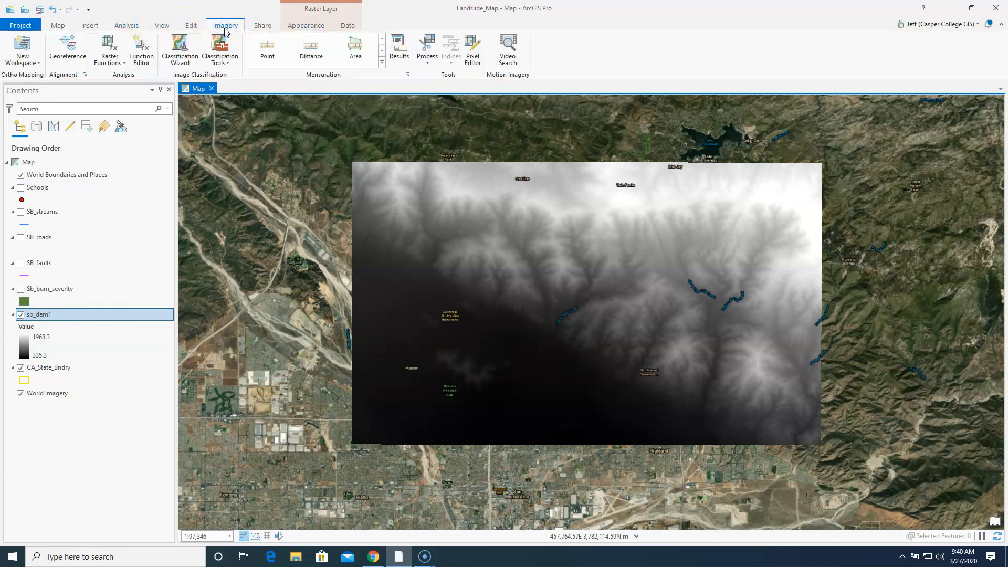
left_click(305, 25)
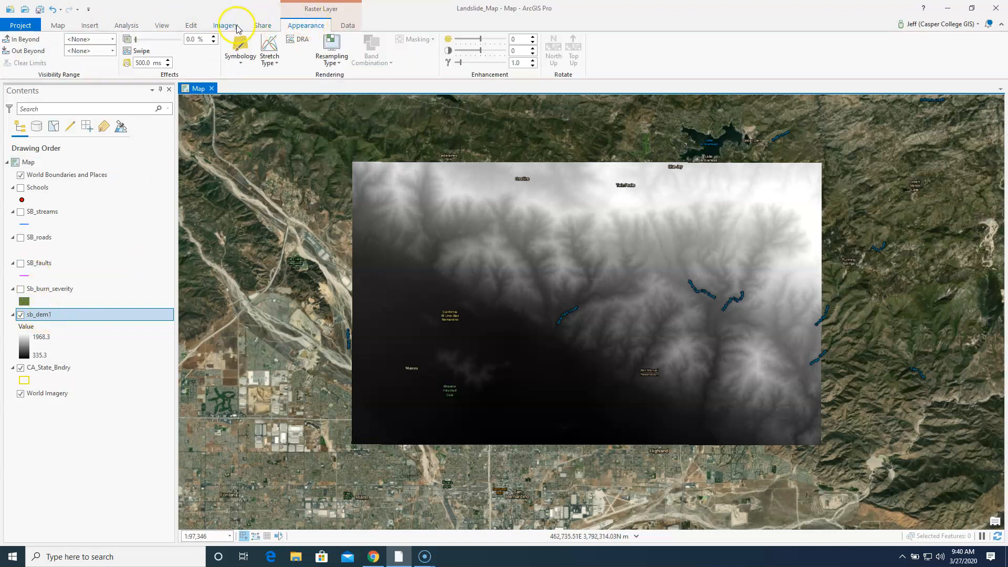
left_click_drag(135, 39, 154, 44)
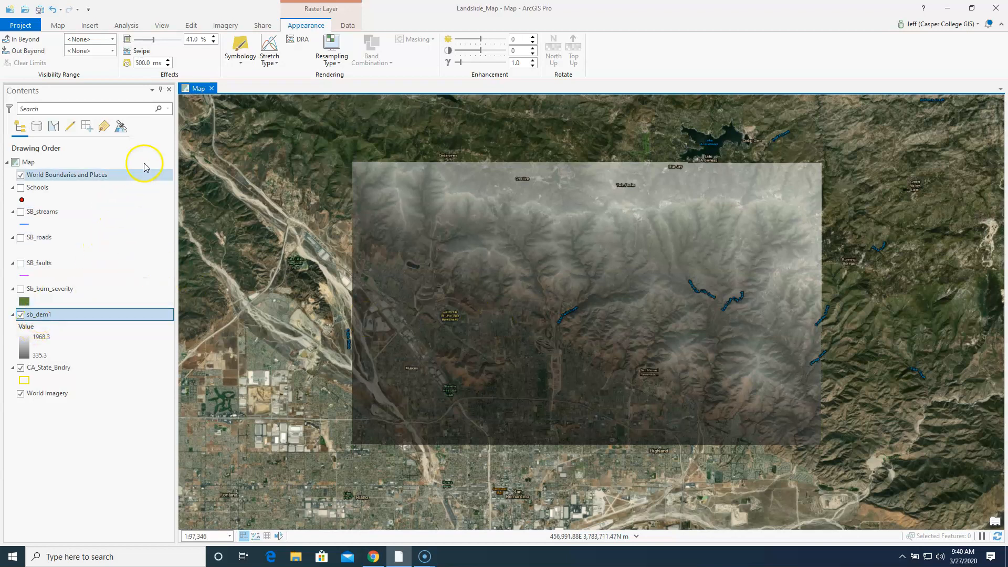
Step: Turn on the Sb_burn_severity layer and open its attribute table
left_click(20, 289)
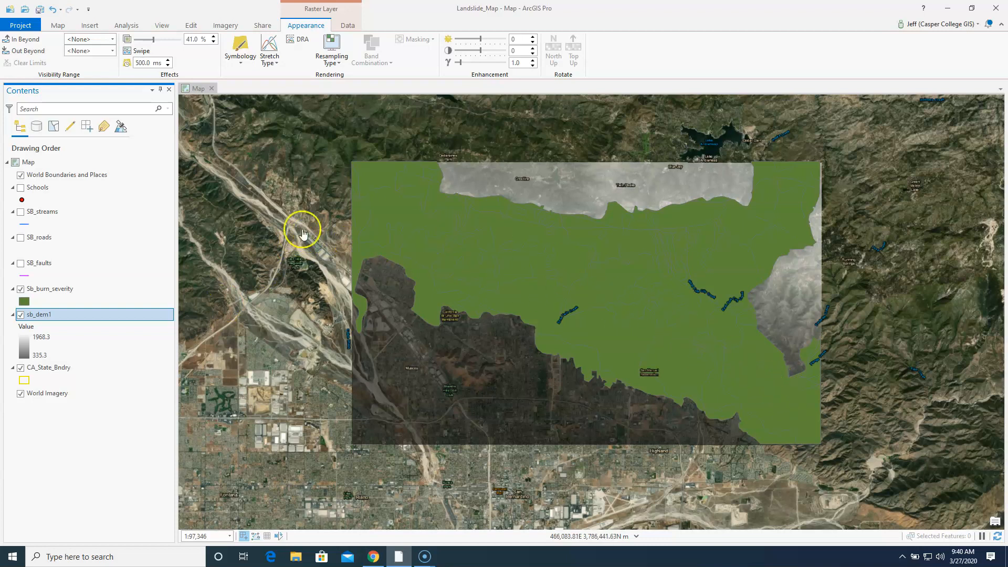
right_click(54, 290)
left_click(97, 48)
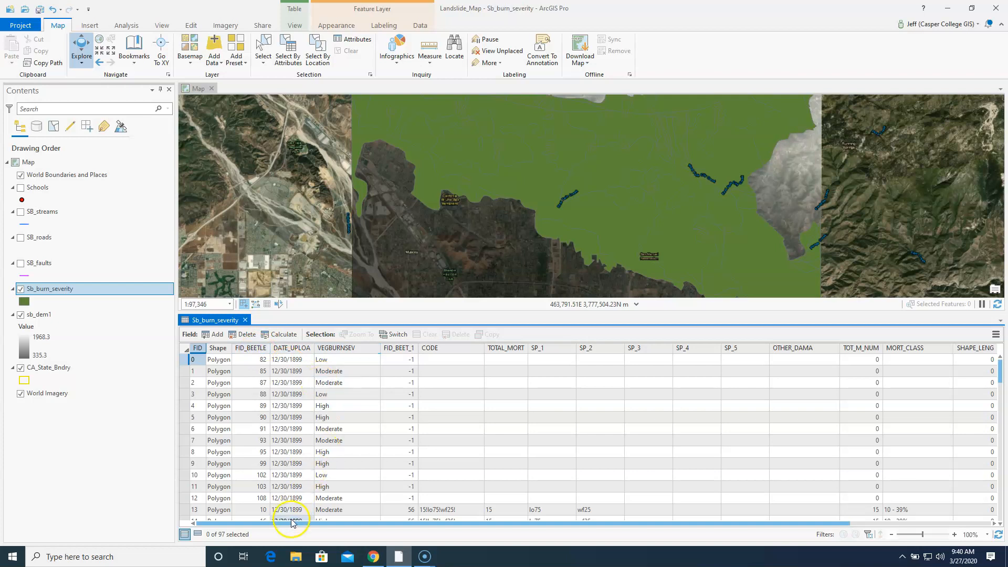
Step: Examine the burn severity ratings in the VEGBURNSEV field, and close the attribute table
left_click_drag(292, 526, 260, 523)
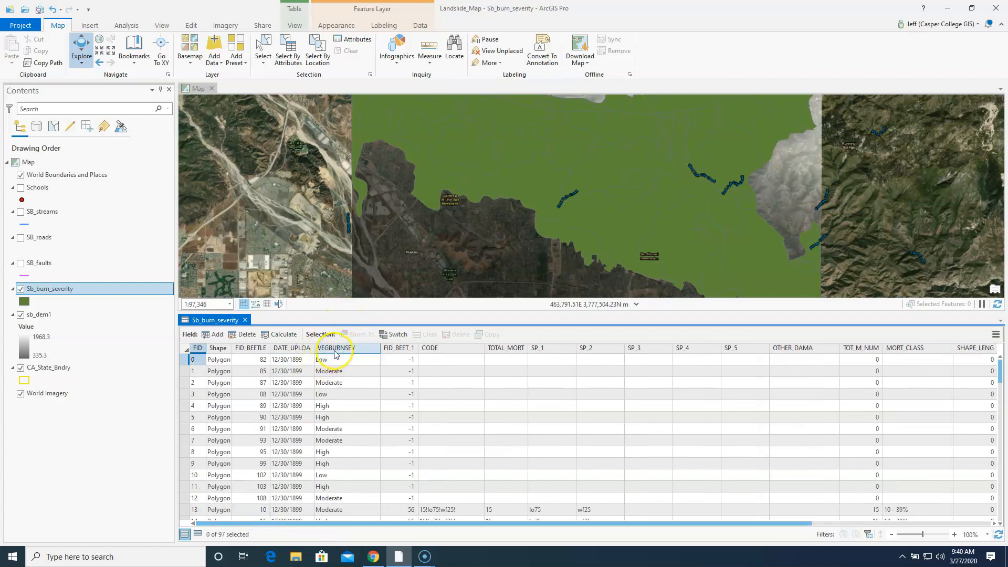
mouse_move(355, 353)
left_click(325, 363)
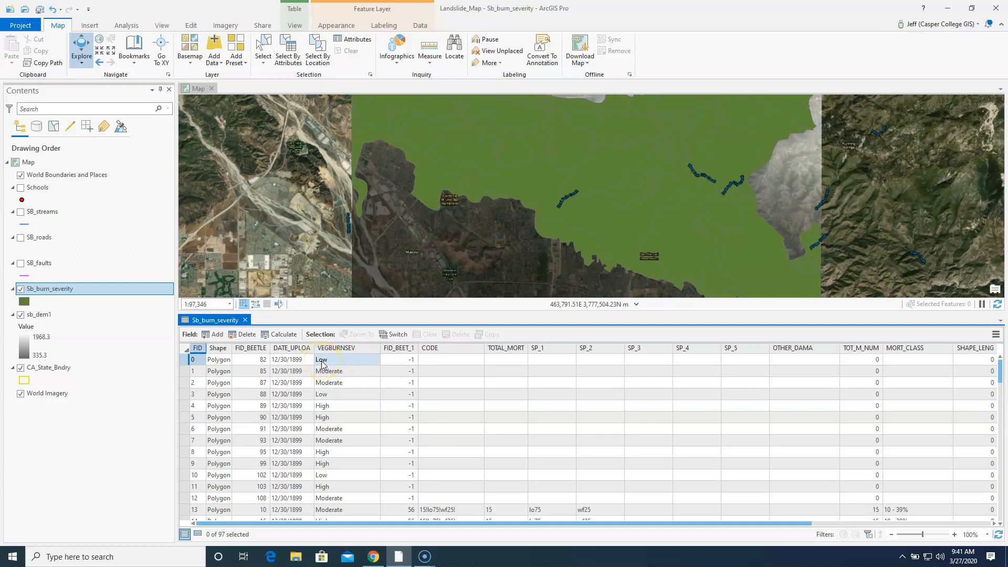
left_click(328, 364)
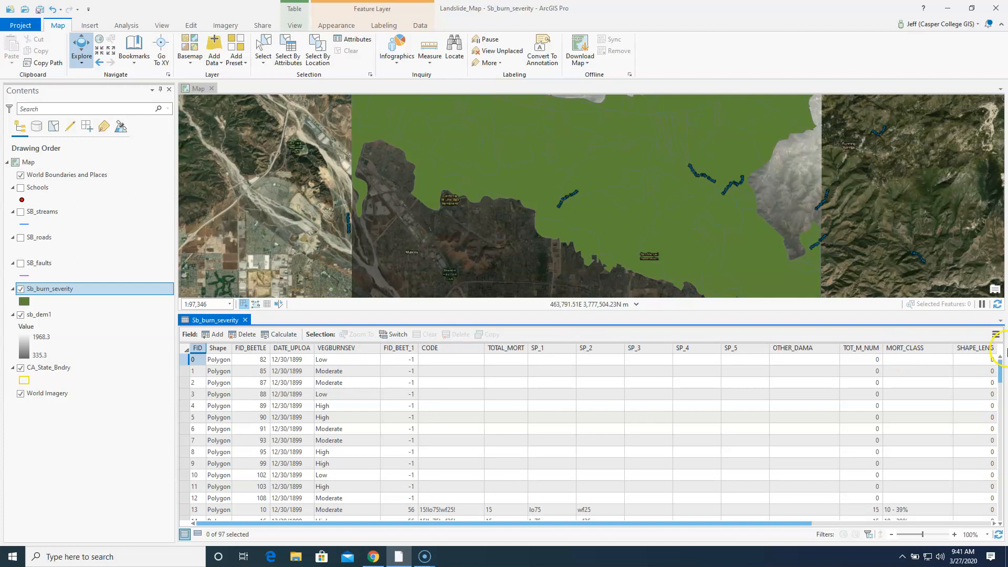
left_click(245, 320)
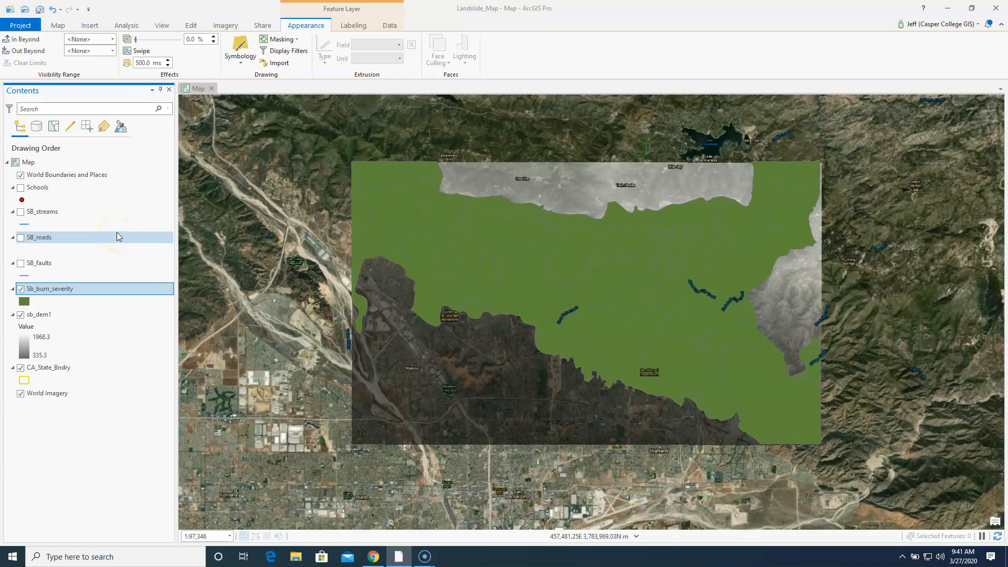
Step: Symbolize the Sb_burn_severity layer with unique values based on the VEGBURNSEV field
left_click(67, 290)
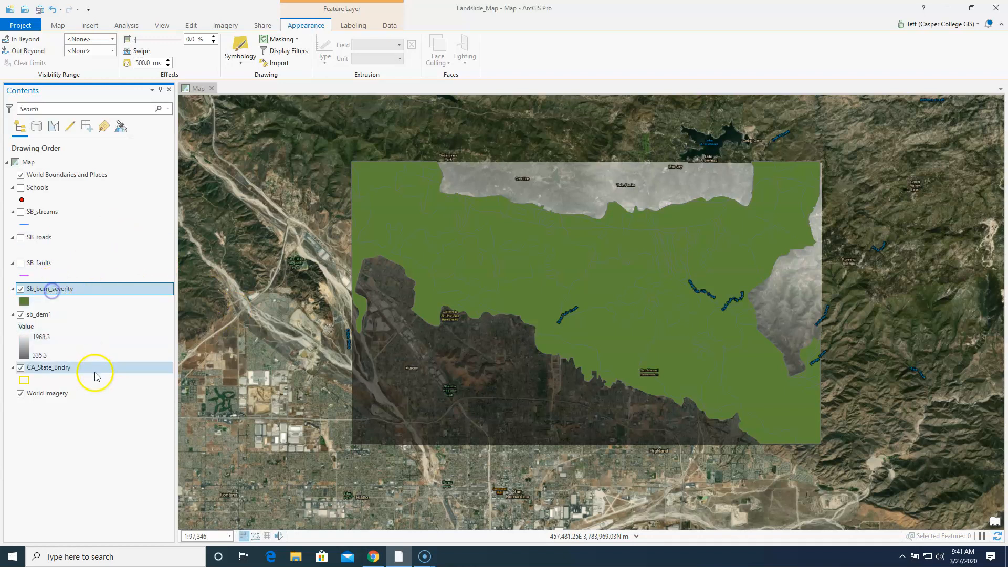
left_click(89, 319)
left_click(64, 292)
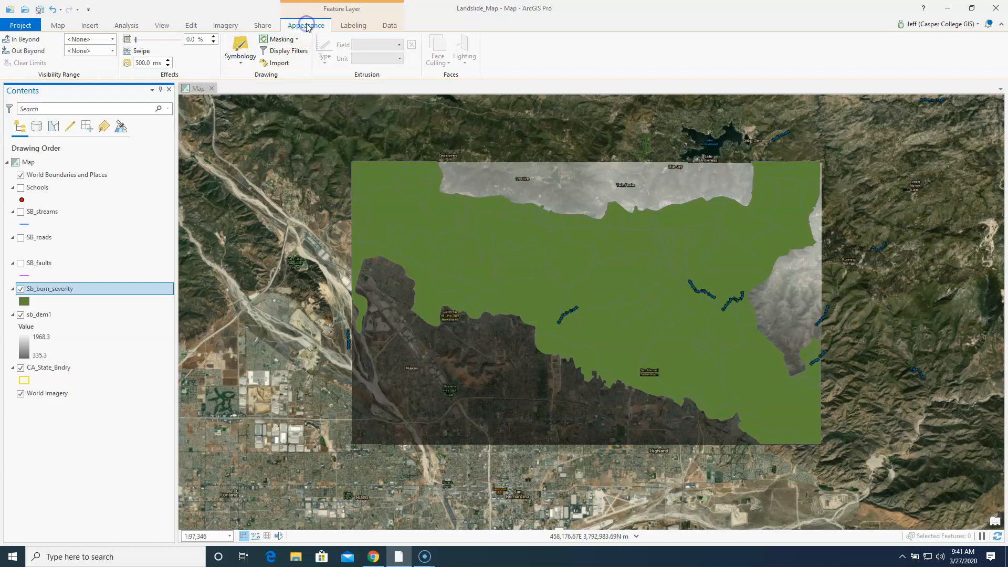
left_click(240, 53)
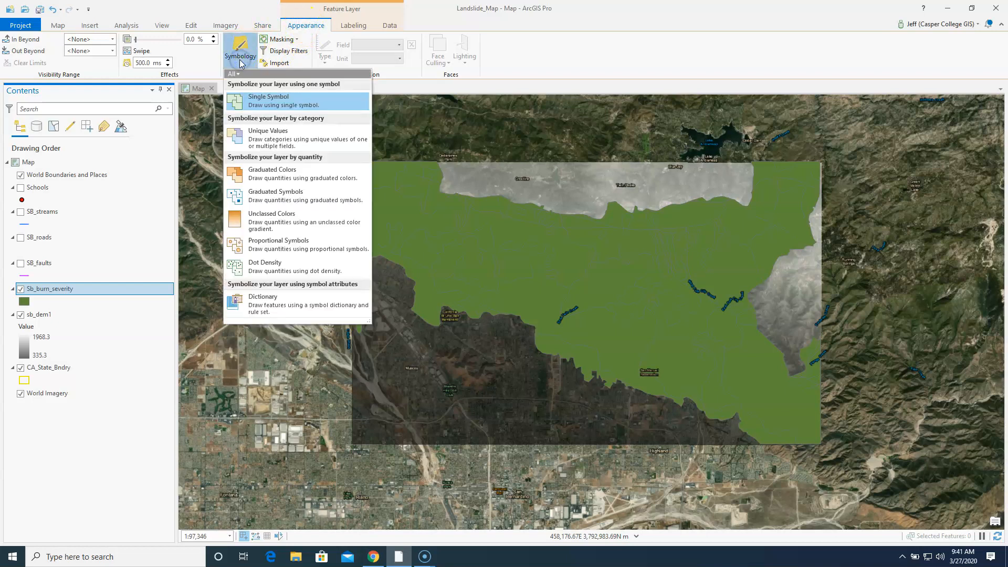
left_click(267, 143)
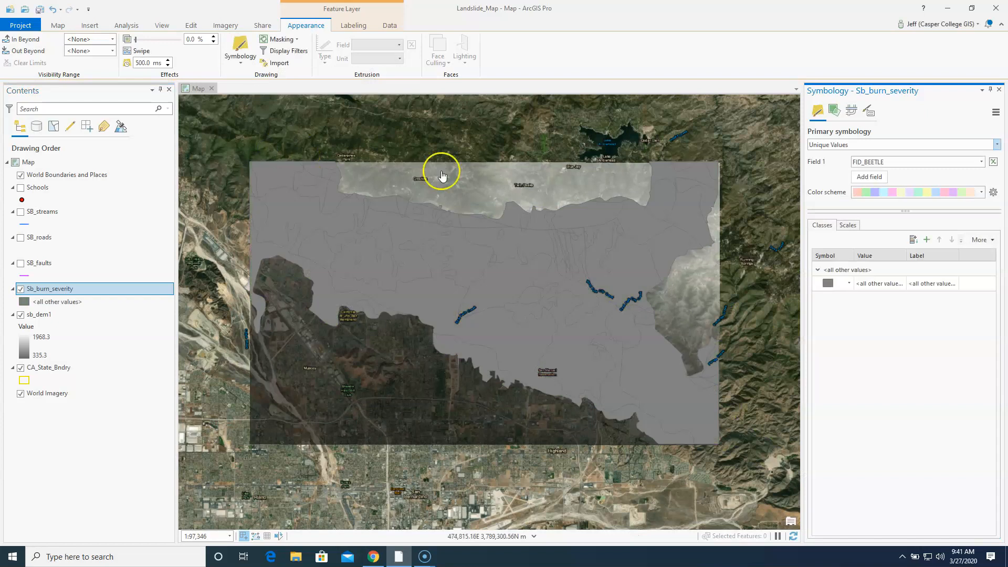
left_click(982, 162)
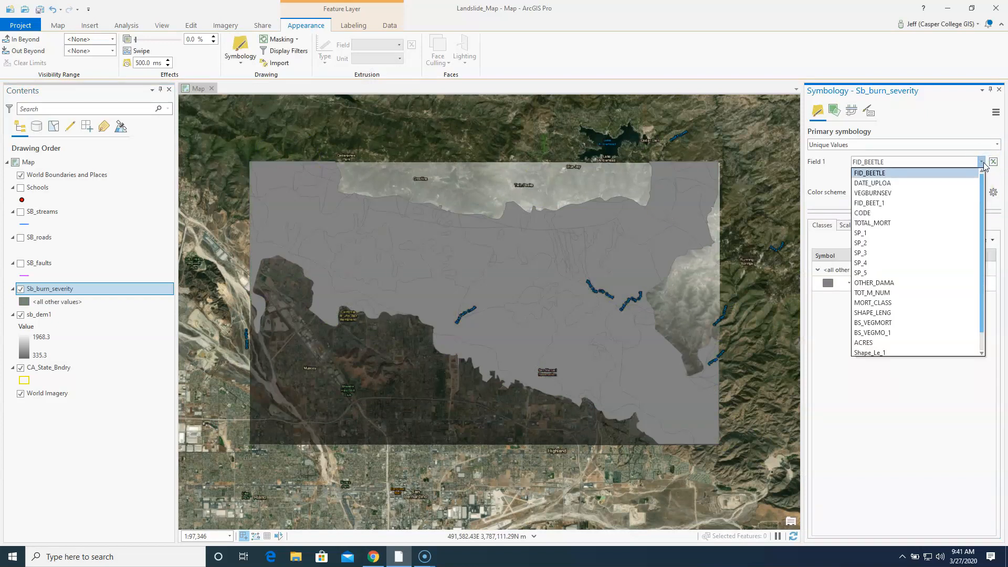
left_click(876, 192)
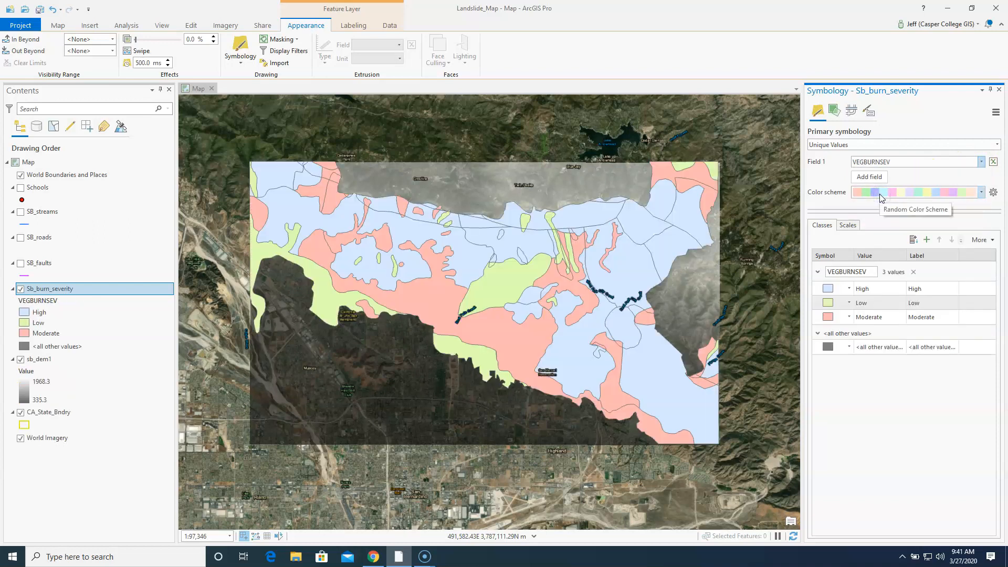
left_click(817, 334)
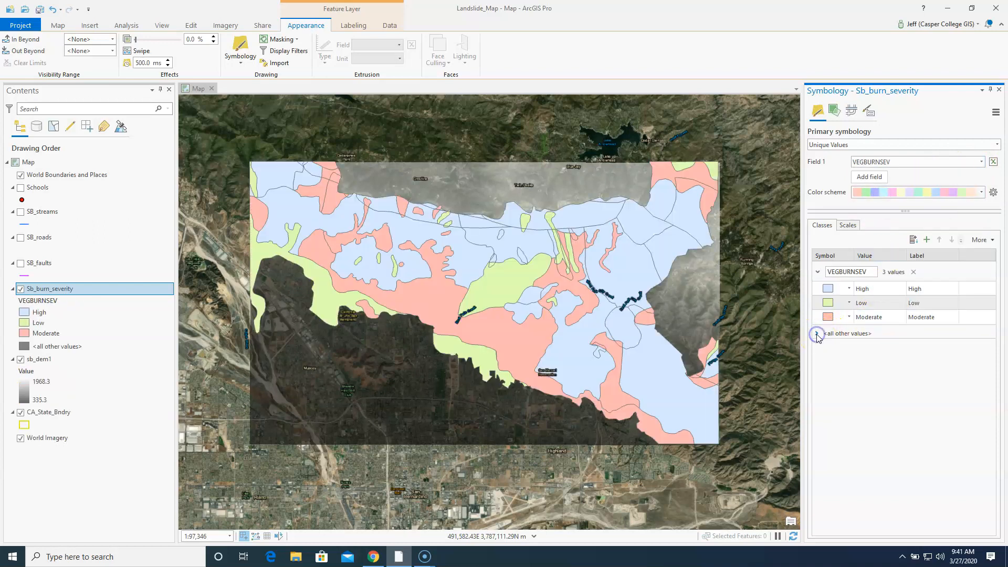
left_click(817, 333)
left_click(868, 290)
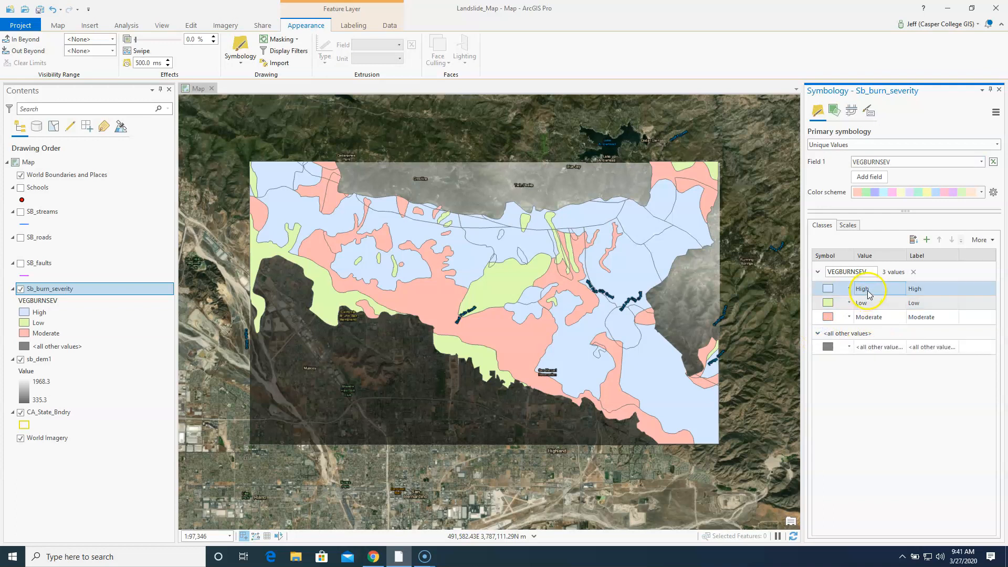
left_click(978, 348)
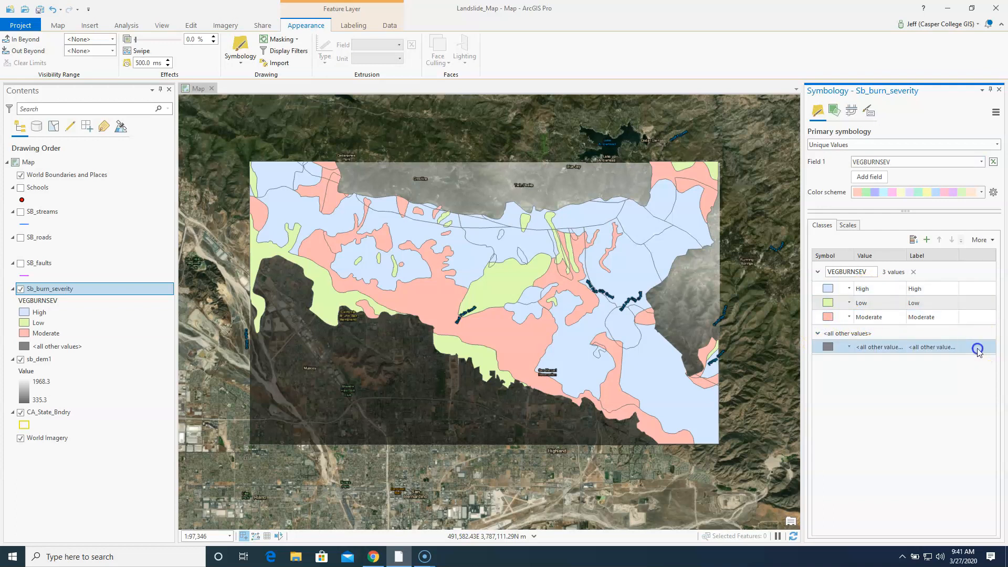
left_click(978, 349)
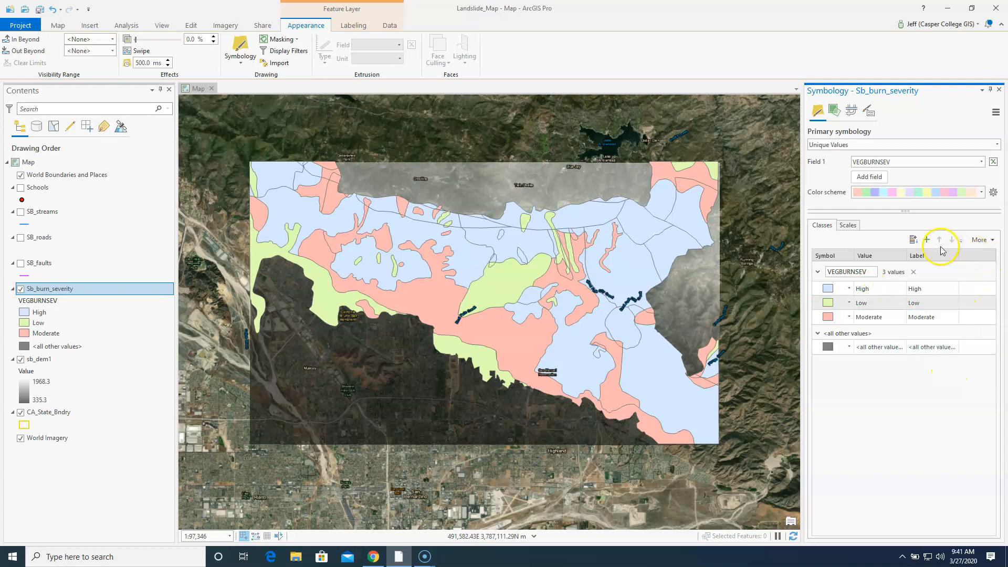
left_click(849, 347)
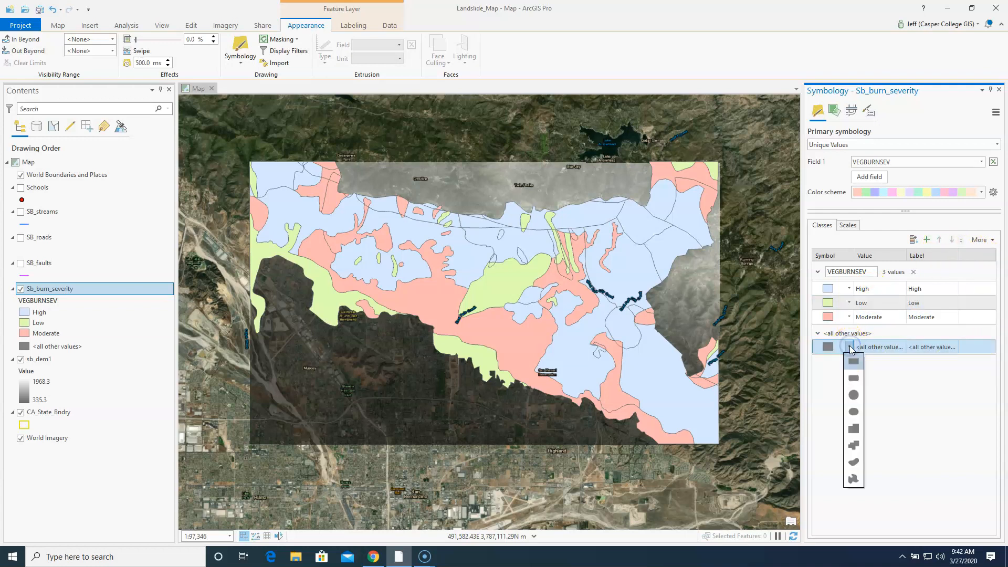
left_click(898, 392)
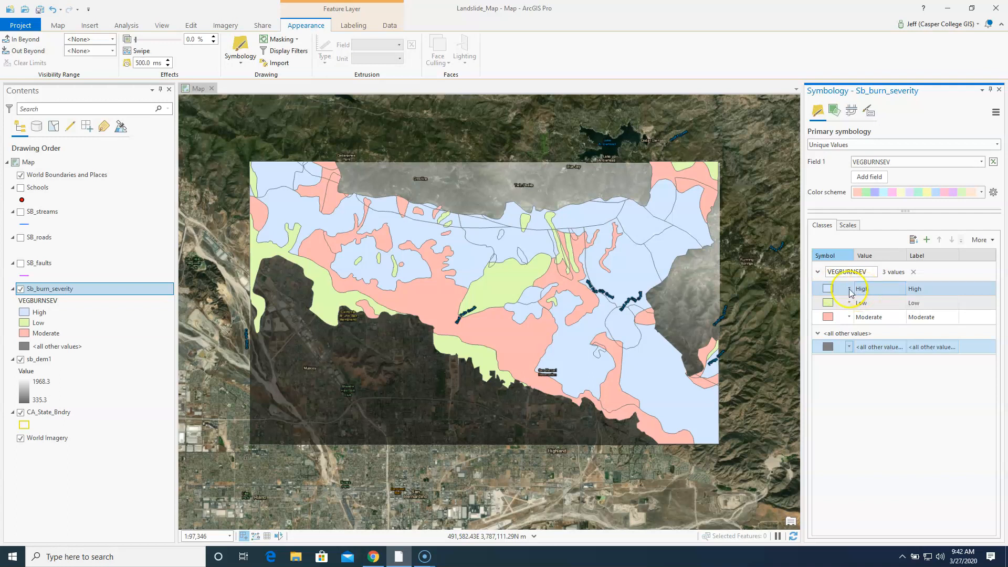
Step: Apply a bright red fill to the High burn severity class, and return to the class list
left_click(827, 294)
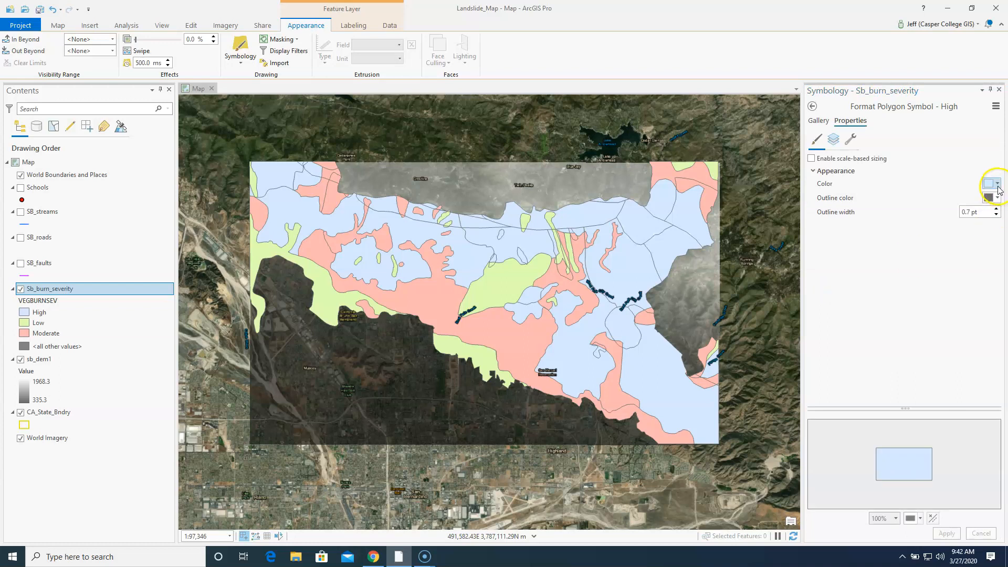
left_click(994, 185)
left_click(894, 241)
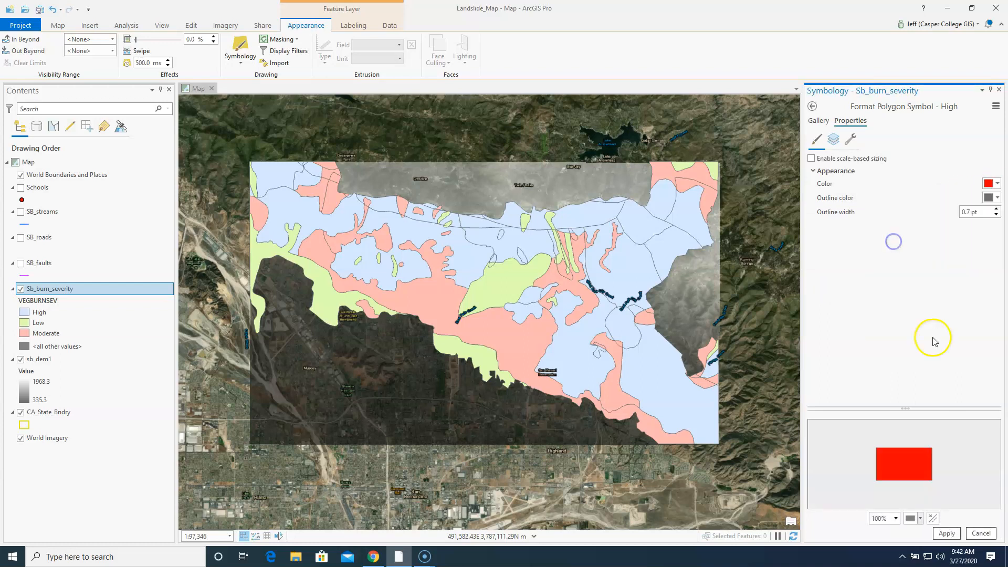
left_click(948, 533)
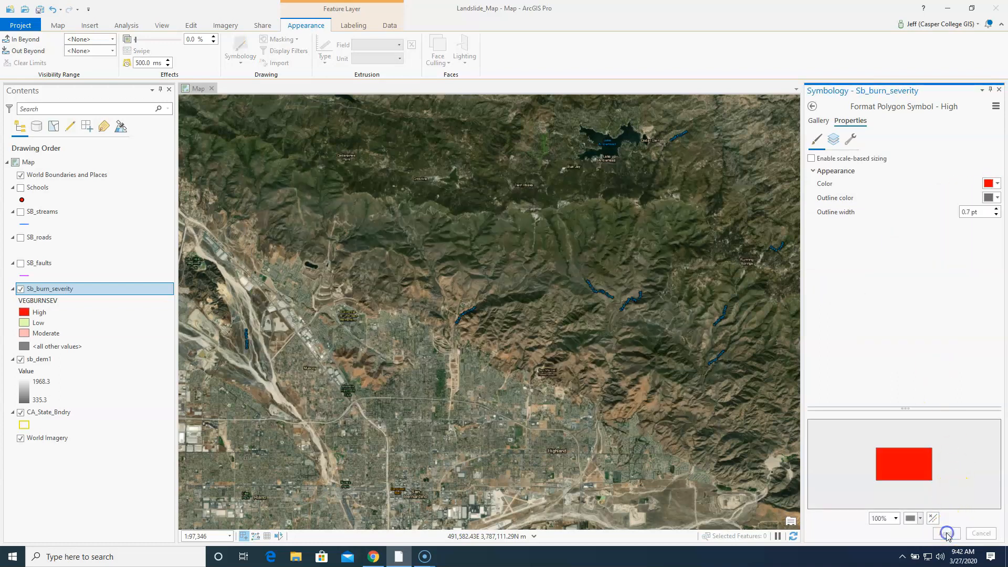
left_click(819, 121)
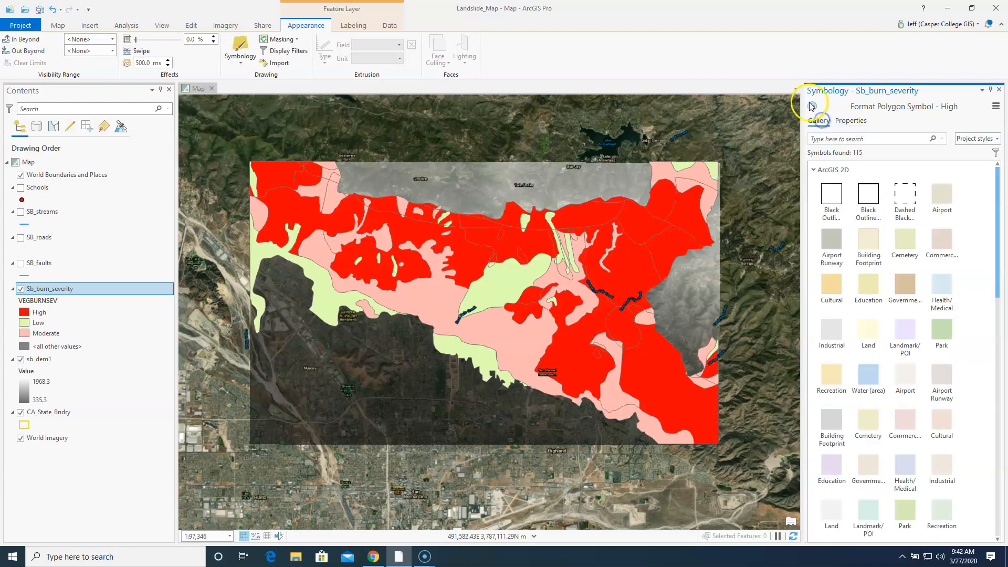
left_click(812, 107)
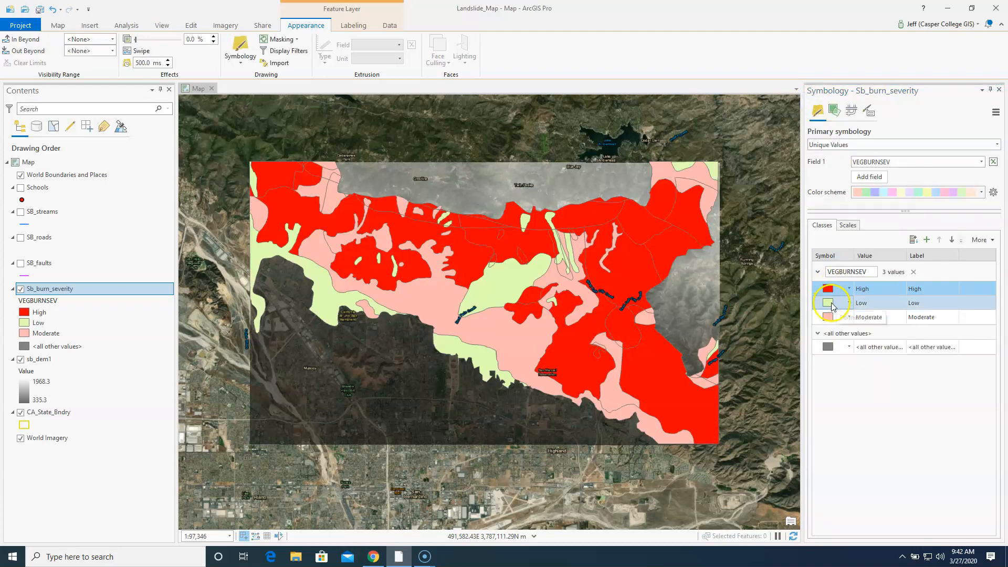
Step: Apply a bright green fill to the Low burn severity class, and return to the class list
left_click(830, 303)
left_click(830, 303)
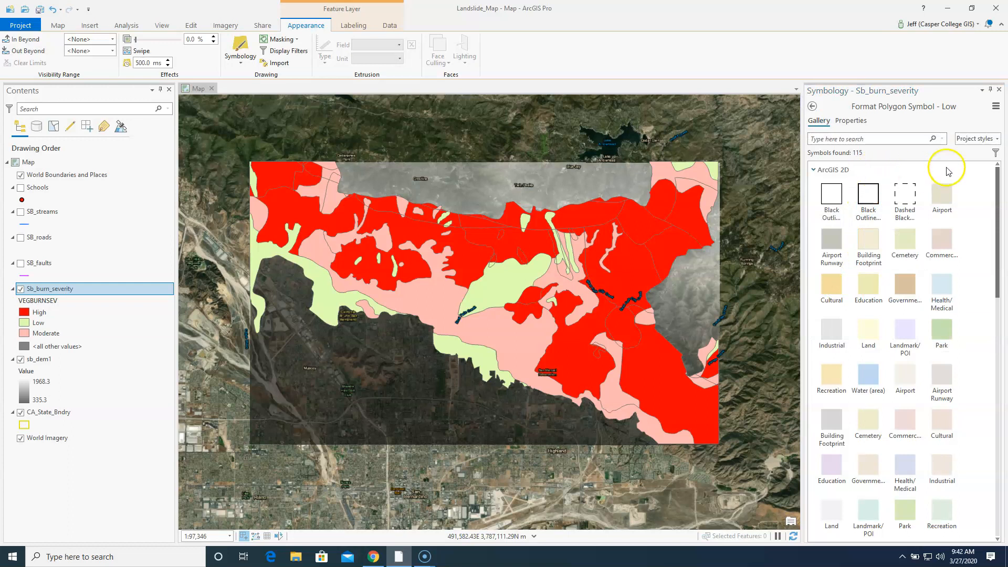
left_click(851, 122)
left_click(991, 184)
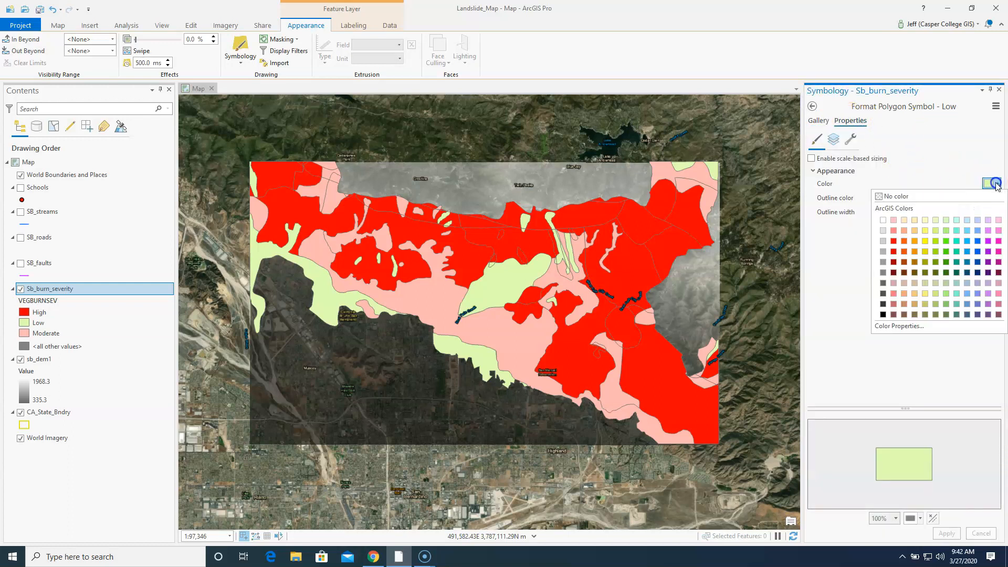
left_click(947, 250)
left_click(946, 533)
left_click(812, 106)
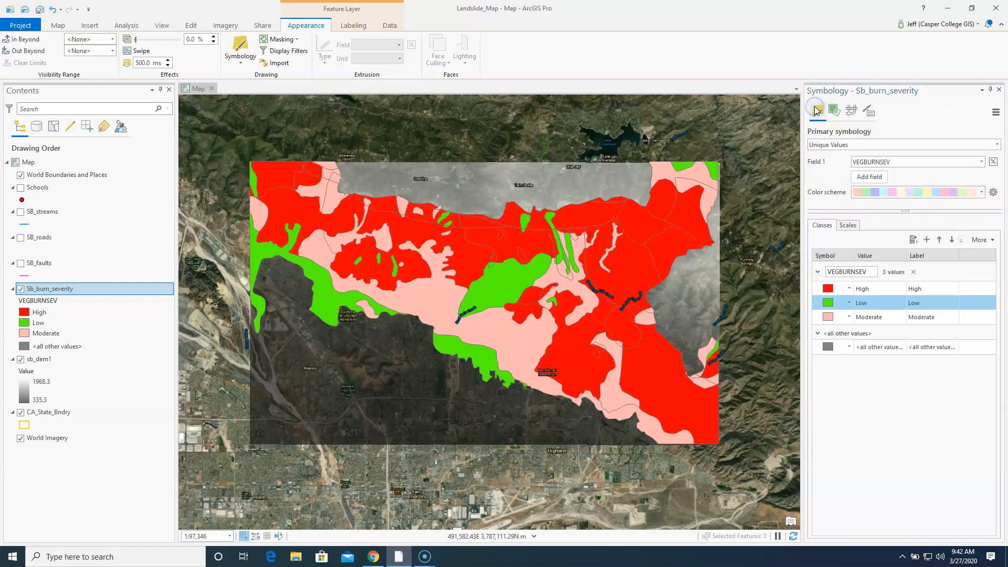
Step: Apply a light orange fill to the Moderate burn severity class, and close the symbology settings
left_click(828, 317)
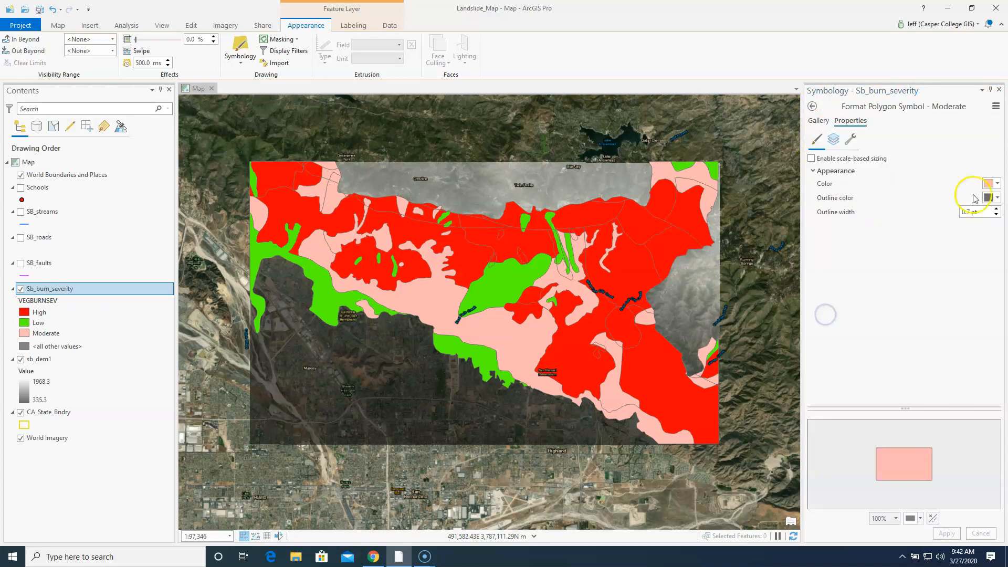
left_click(996, 183)
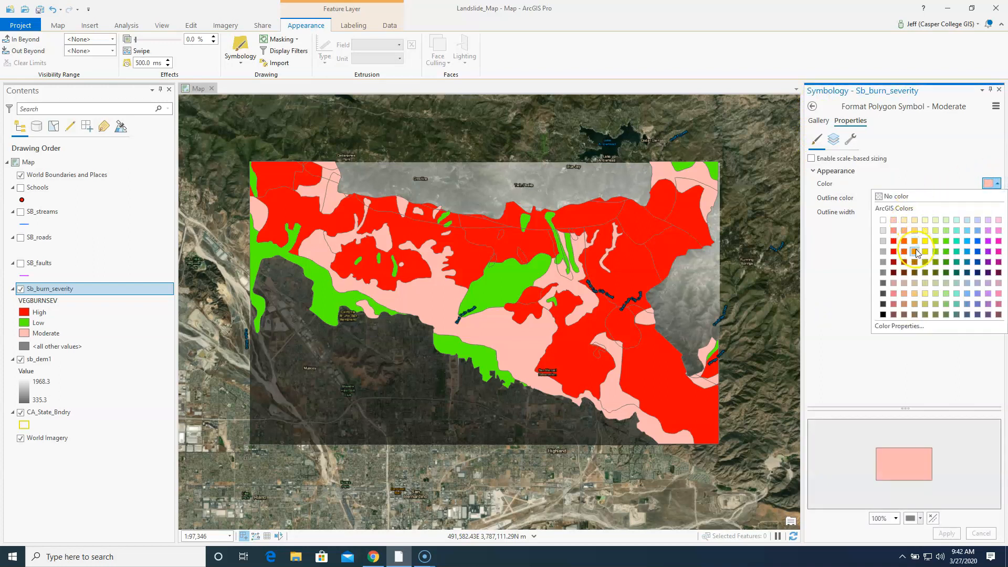
left_click(914, 231)
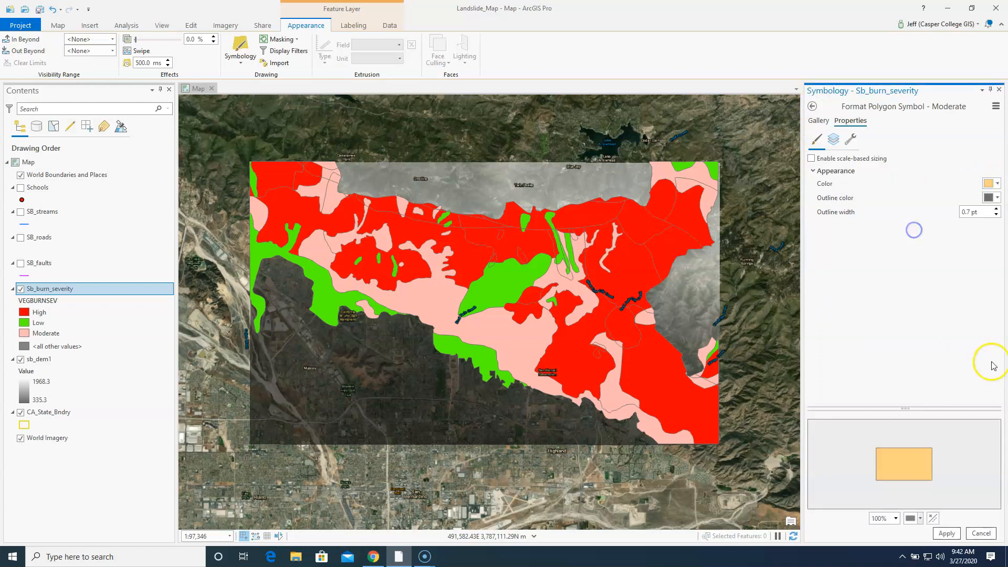
left_click(947, 532)
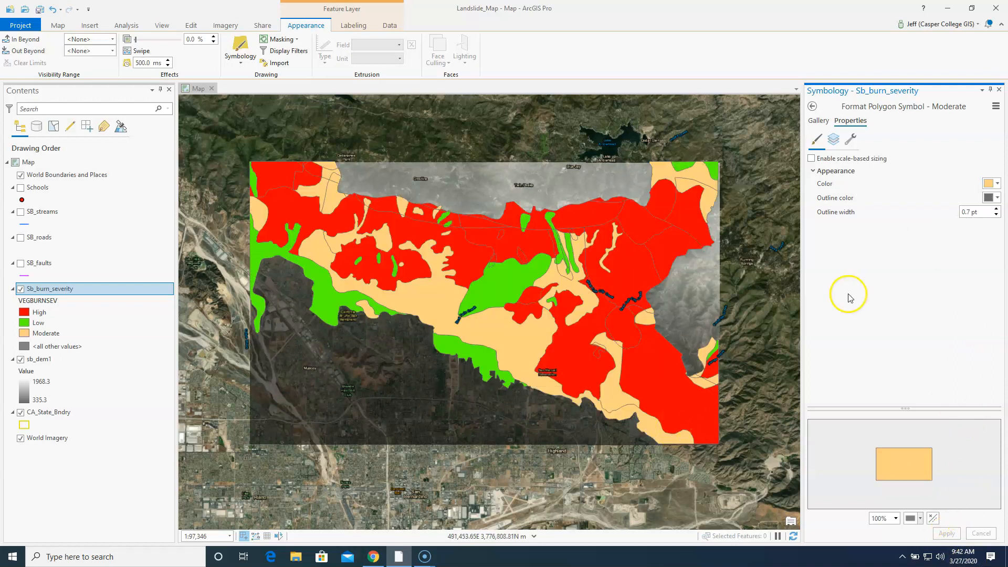
left_click(999, 89)
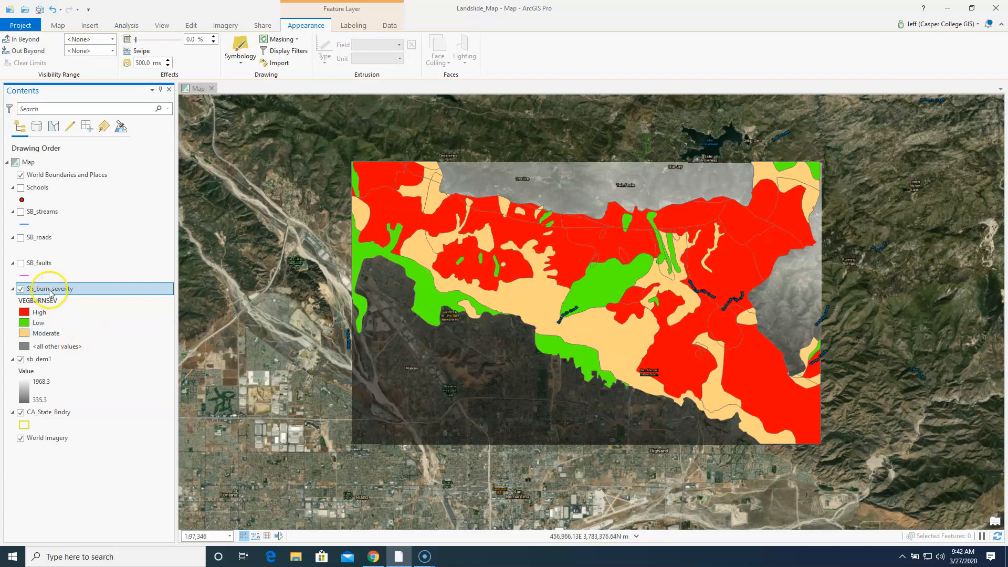
Step: Set the Sb_burn_severity layer's transparency to 73%
left_click(97, 289)
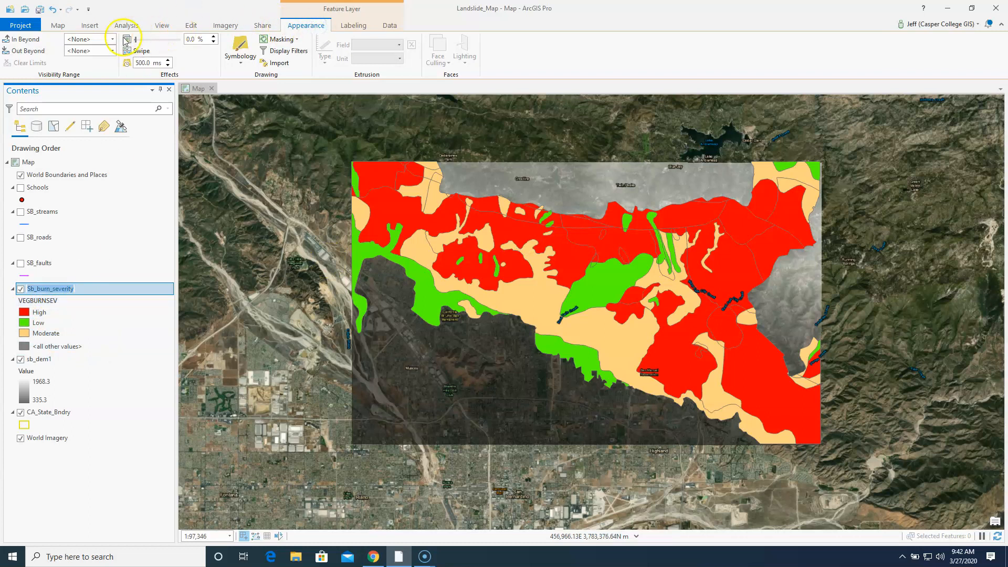
left_click_drag(135, 41, 168, 53)
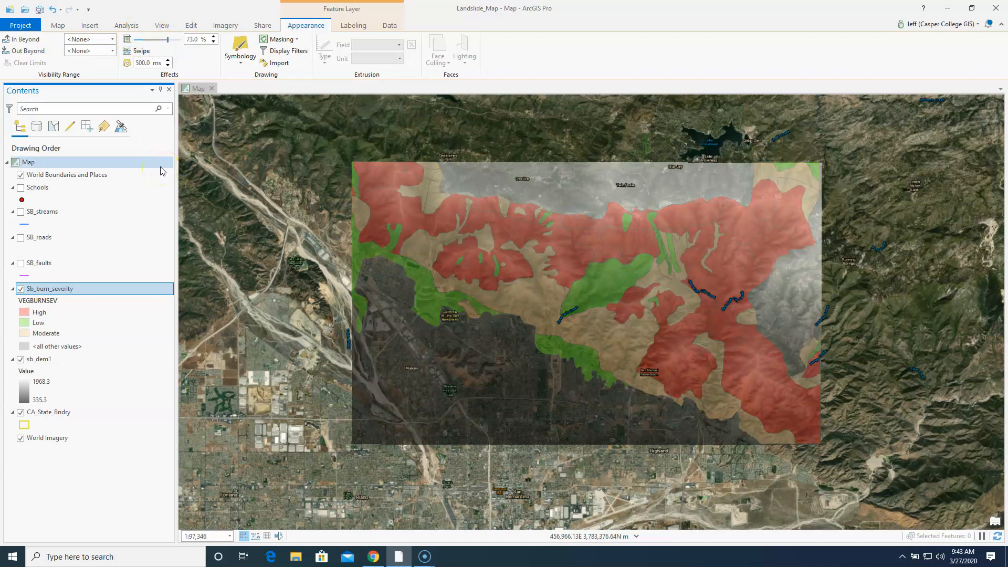
Step: Hide the sb_dem1 layer, and display the SB_faults, SB_roads, SB_streams and Schools layers over the burn severity
left_click(21, 359)
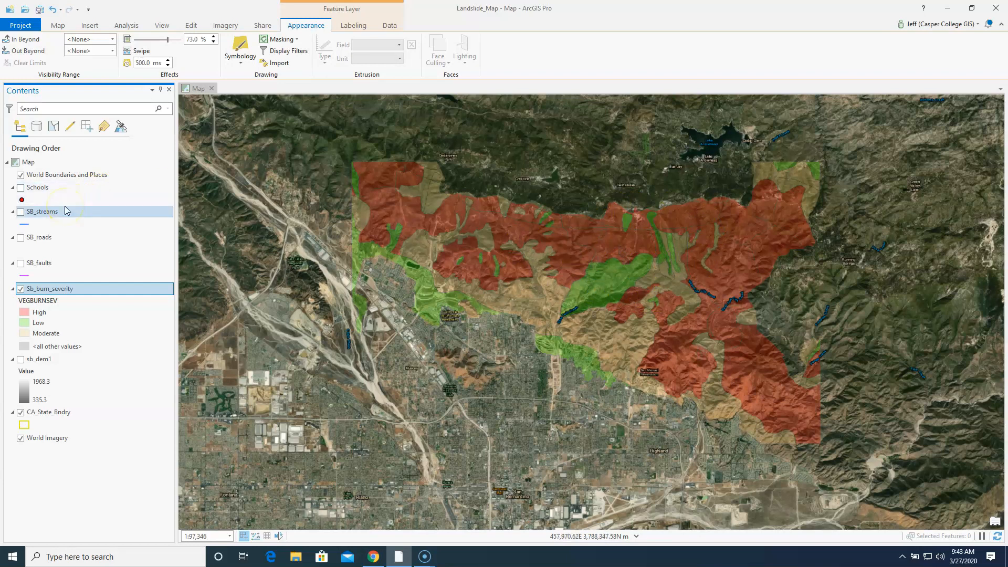
left_click(20, 263)
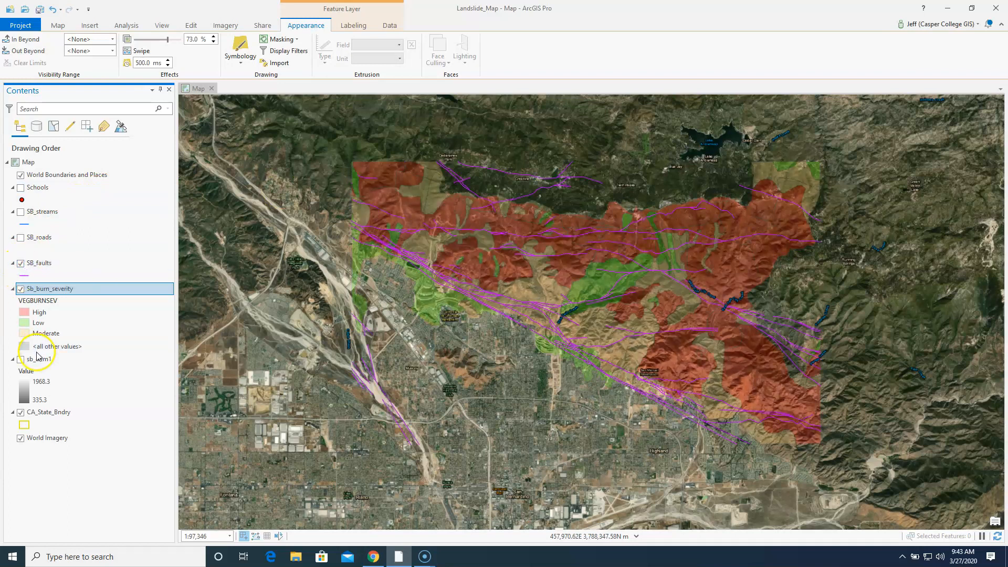
left_click(21, 237)
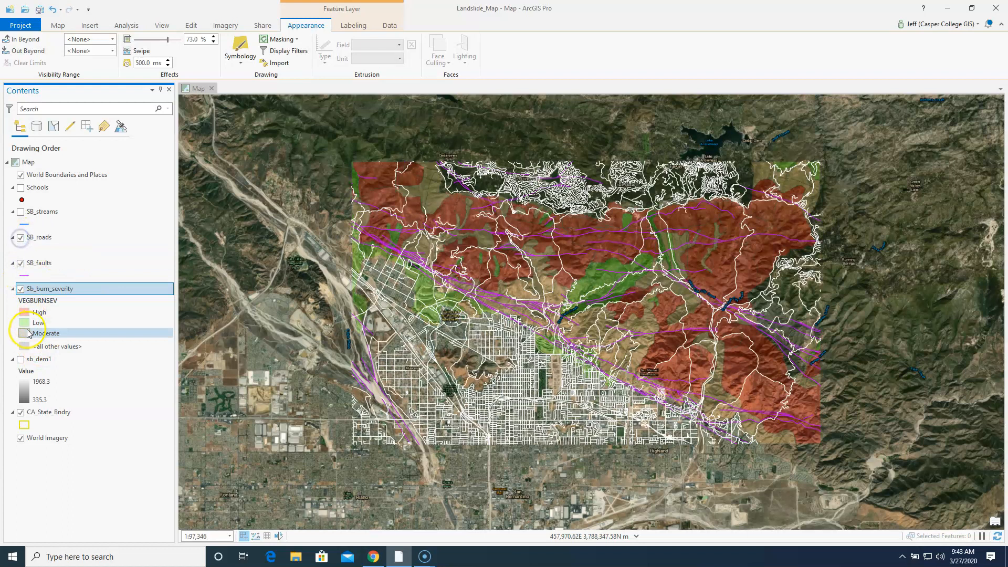
left_click(20, 211)
left_click(20, 187)
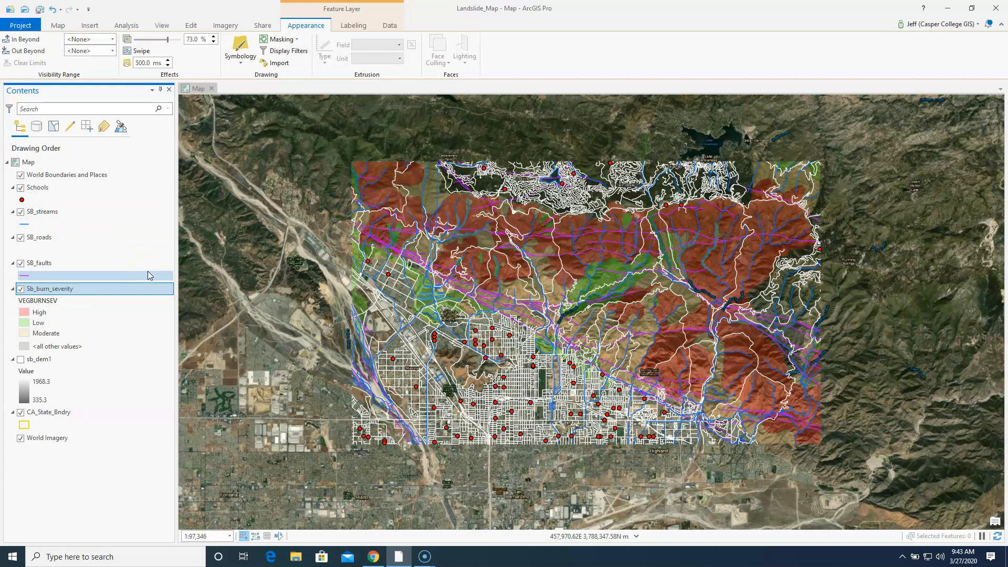
Step: Hide the Schools, SB_streams, SB_roads and SB_faults layers, and display the sb_dem1 layer again
left_click(21, 187)
left_click(19, 211)
left_click(20, 238)
left_click(20, 263)
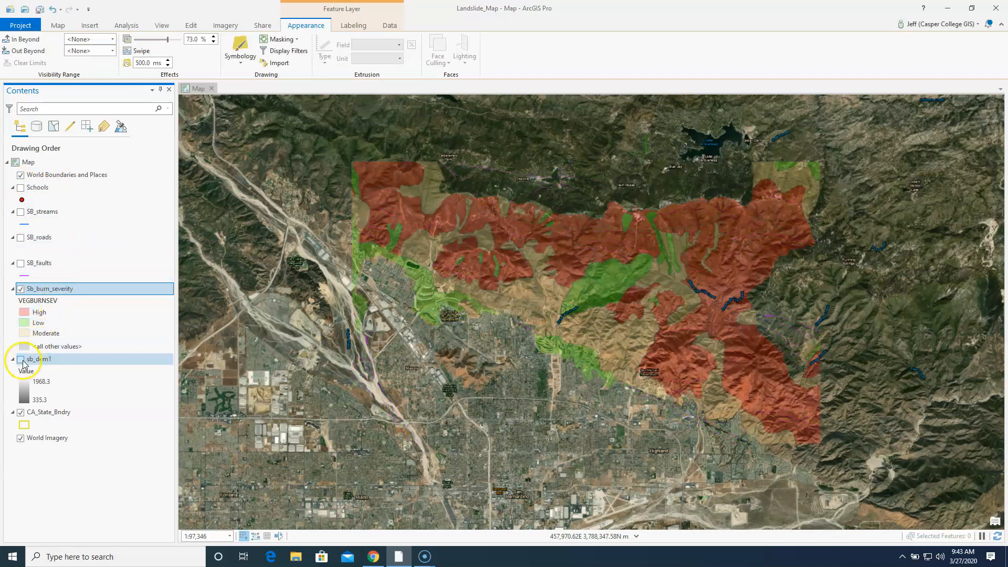
left_click(21, 360)
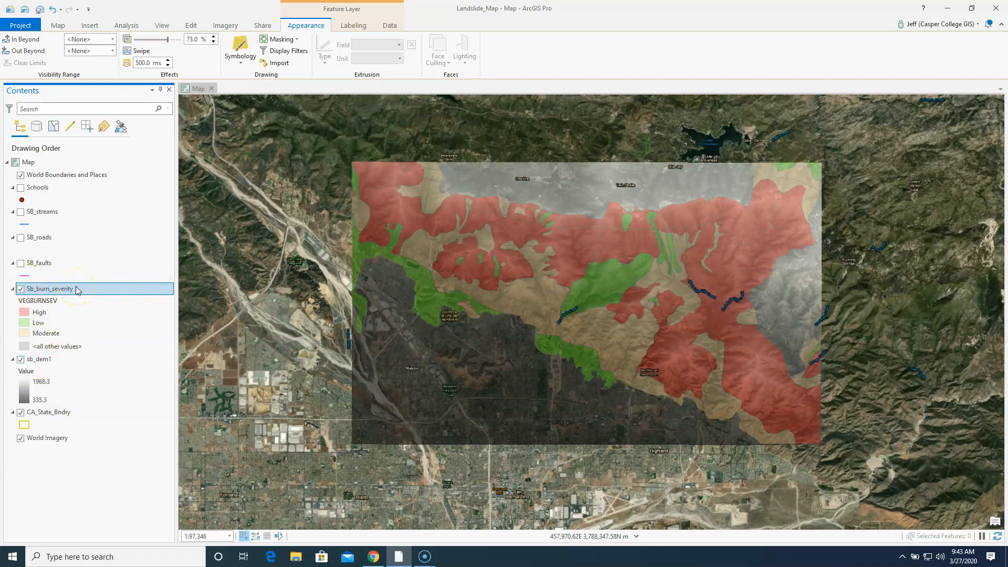
Step: Switch to the SB_Landslide_Exercise document in Word, review the burn severity raster conversion and Step 7 instructions, and return to ArcGIS Pro
left_click(24, 546)
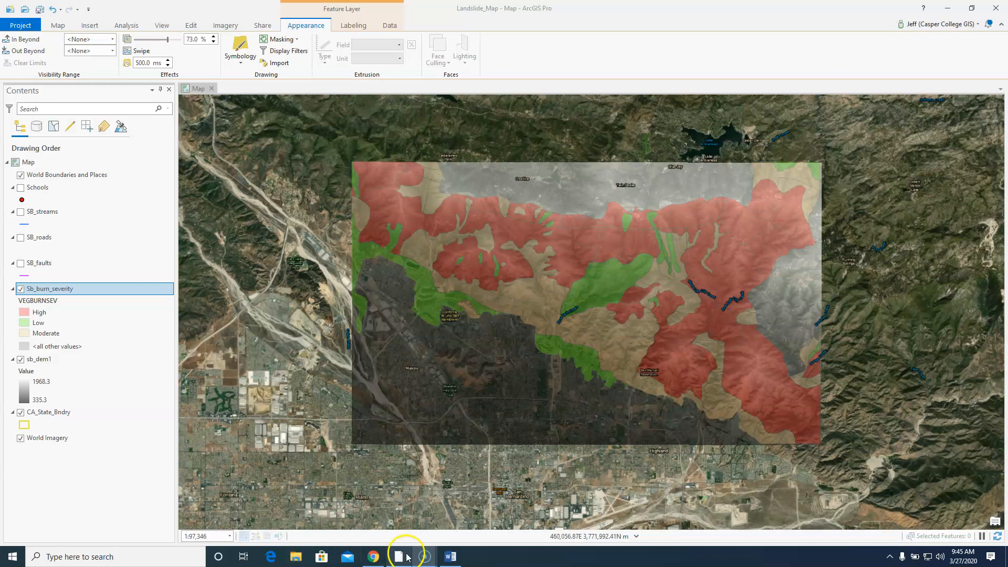
left_click(451, 559)
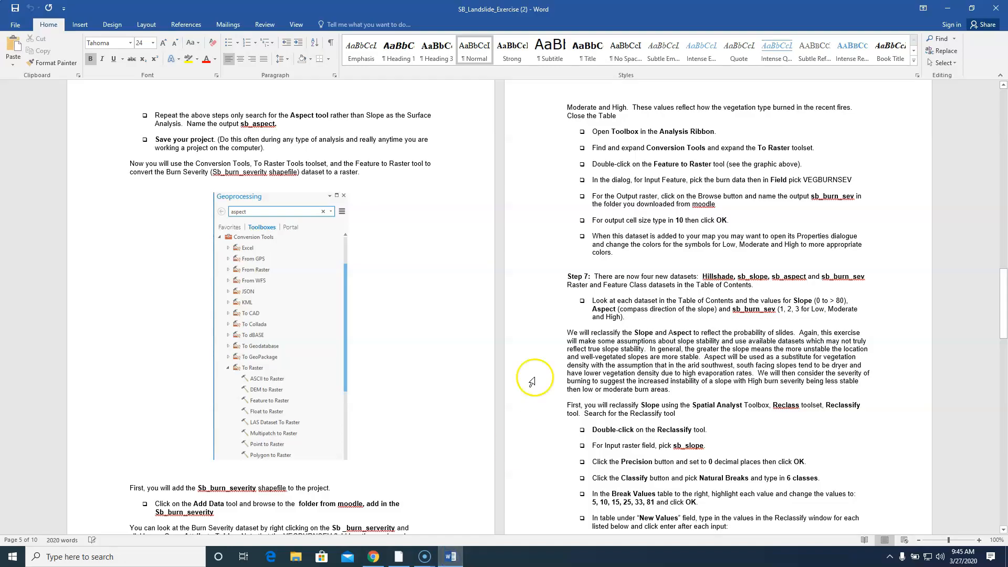
scroll(532, 346, "up", 1)
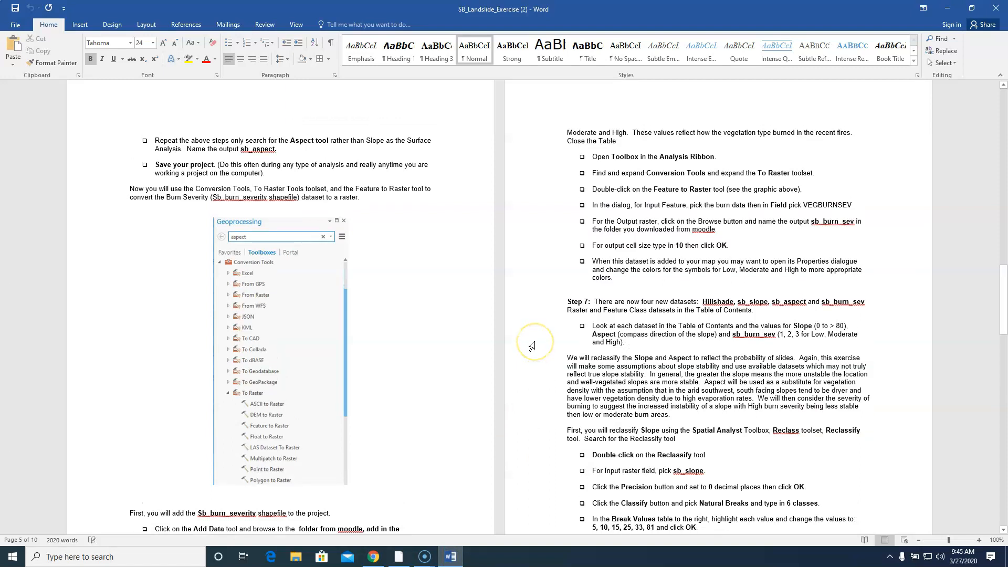
scroll(532, 347, "down", 1)
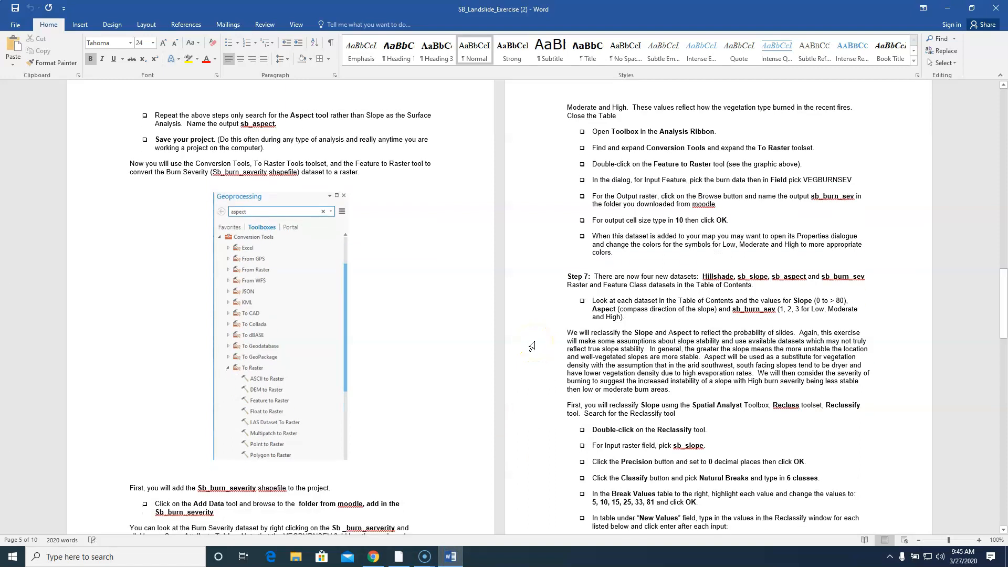
left_click(948, 9)
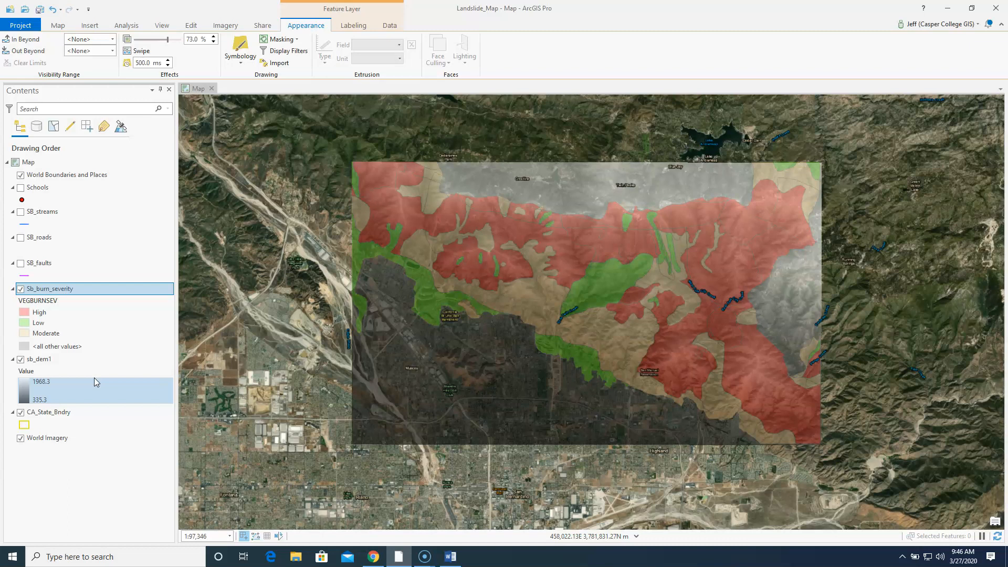
left_click(88, 347)
left_click(74, 313)
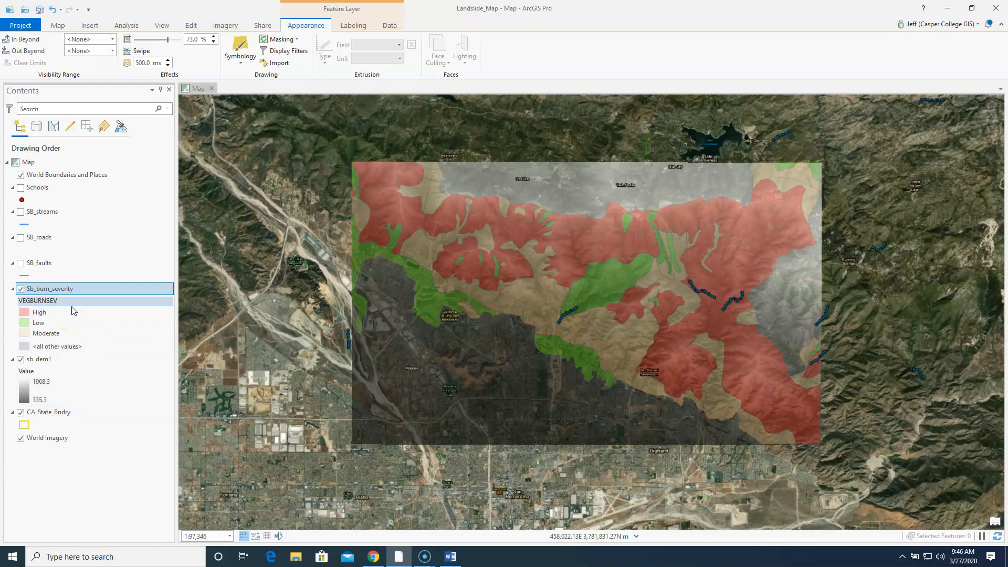
left_click(80, 333)
left_click(83, 325)
left_click(70, 334)
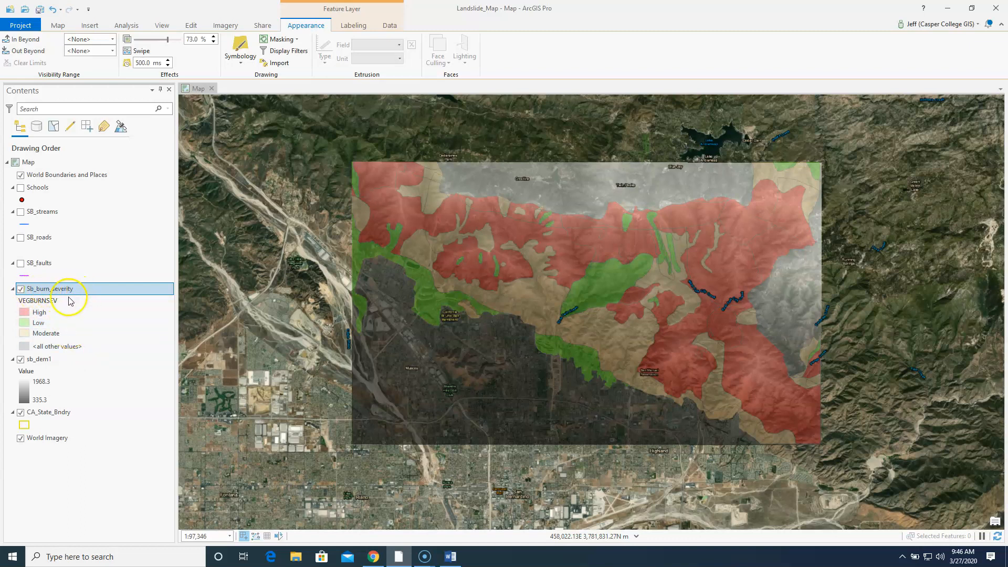
left_click(88, 304)
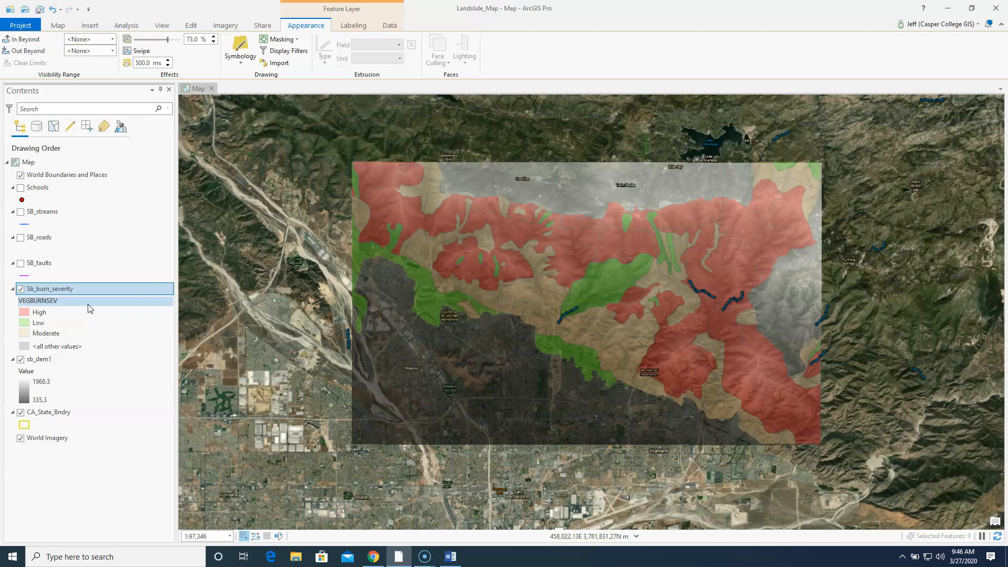
Step: Switch to the exercise document in Word, examine the Step 7 text on the four new datasets and reclassification, and return to ArcGIS Pro
left_click(450, 556)
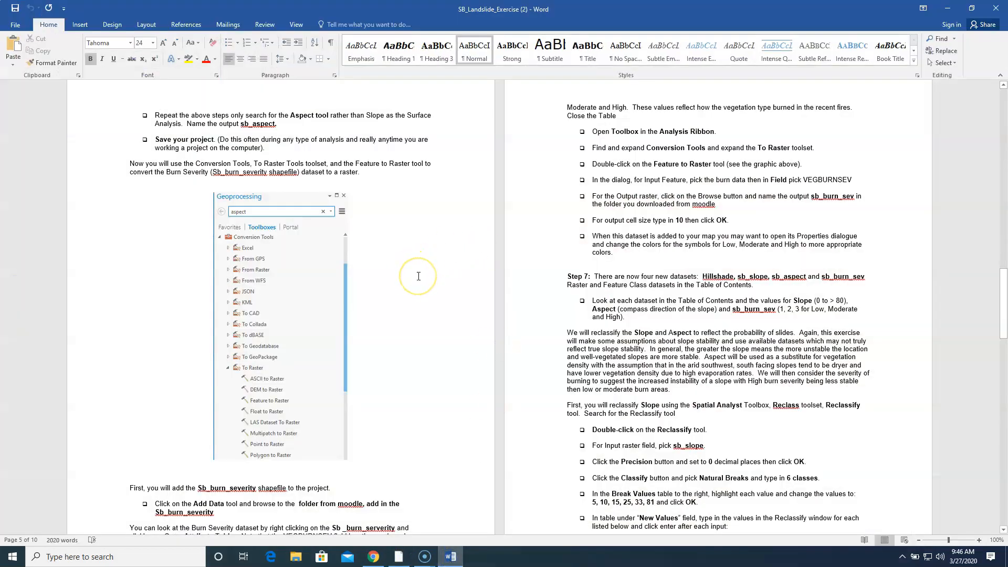
scroll(418, 276, "down", 3)
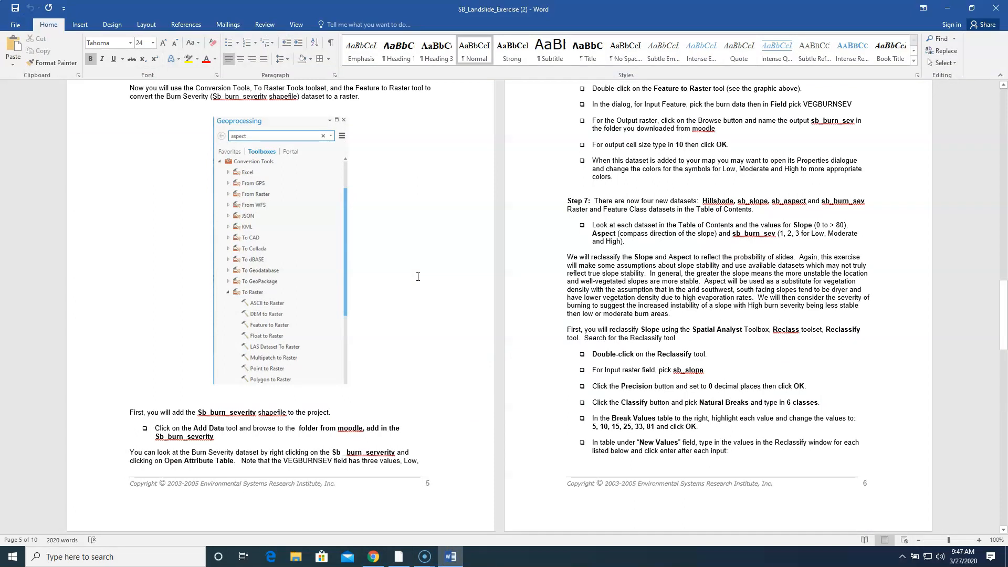
scroll(418, 276, "up", 6)
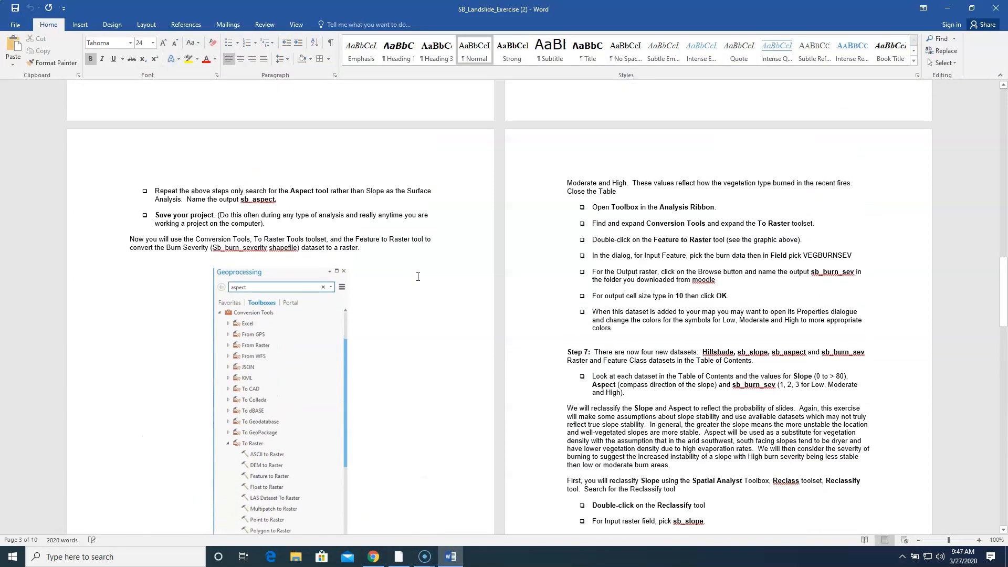
scroll(418, 276, "down", 1)
scroll(418, 276, "down", 3)
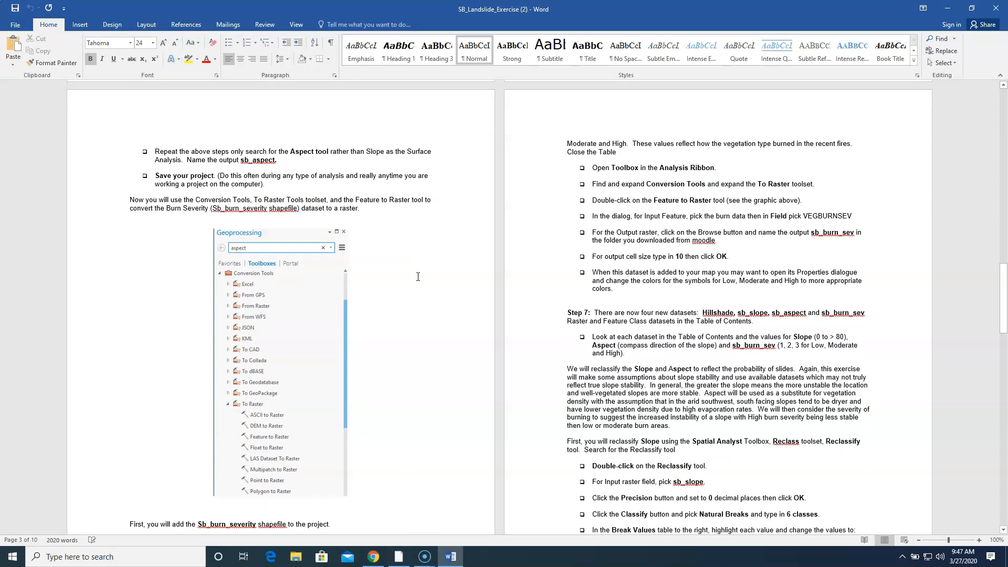
scroll(418, 276, "down", 3)
scroll(419, 277, "up", 3)
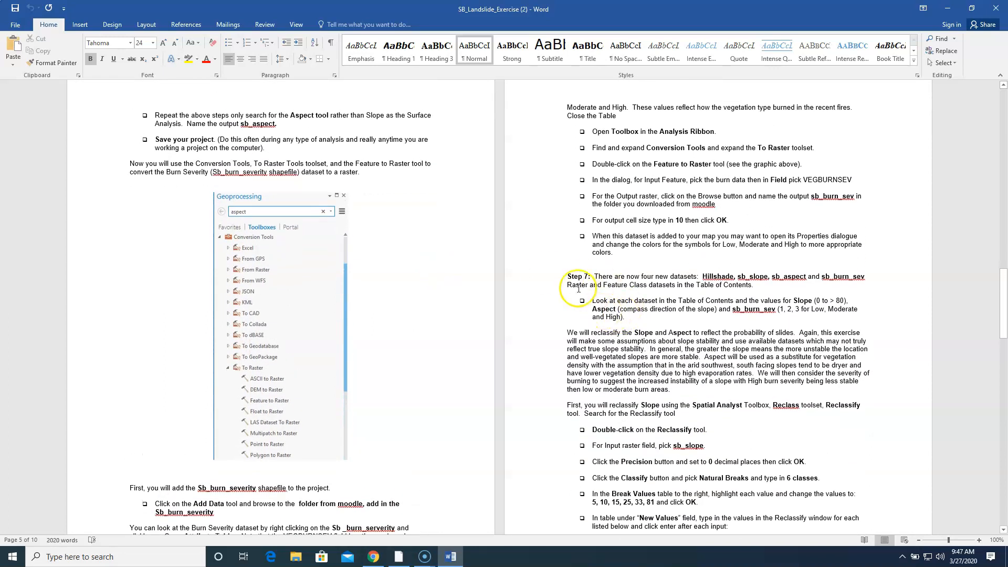
left_click(599, 276)
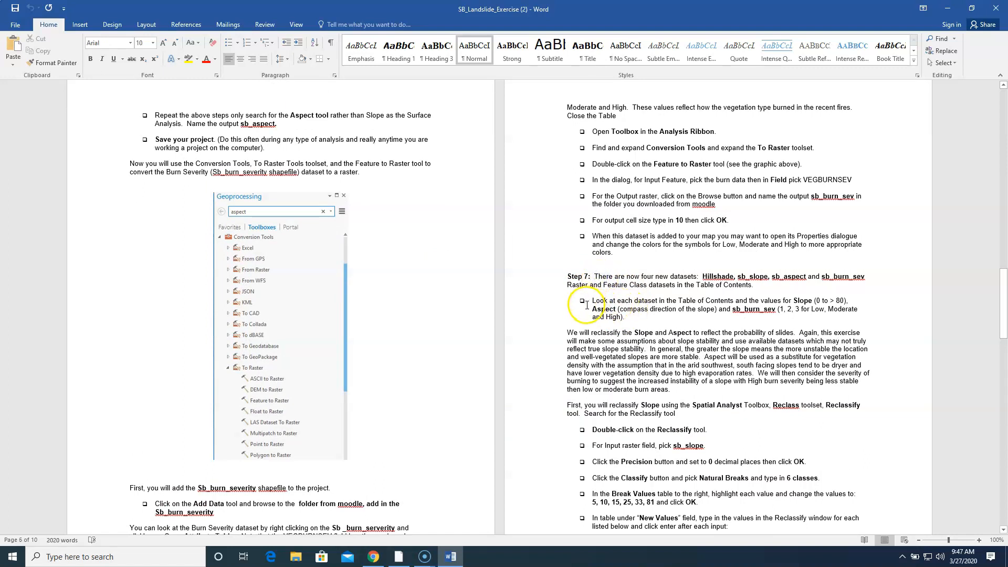
left_click(949, 9)
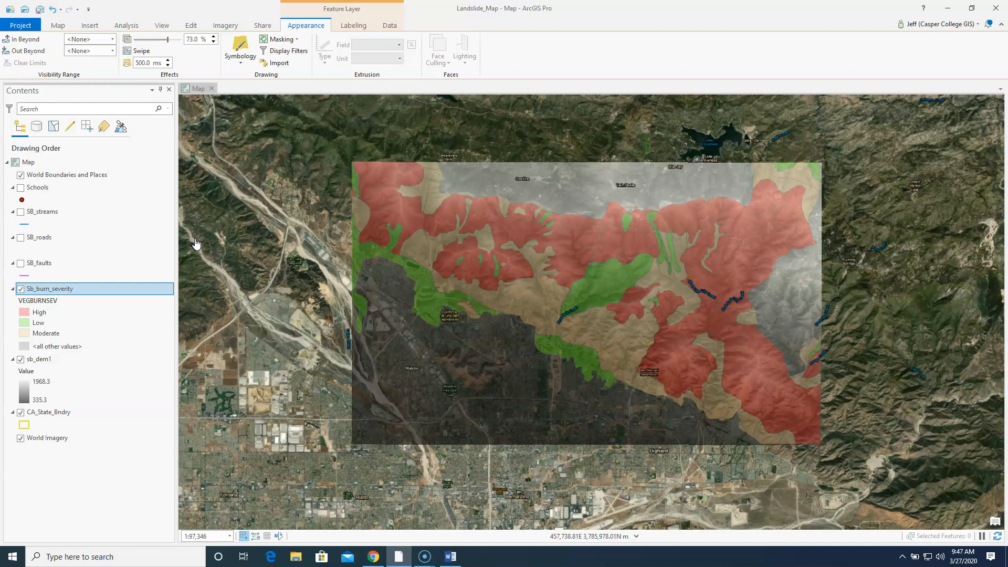
Step: Hide the sb_dem1 layer to view the burn severity polygons directly over the World Imagery
left_click(47, 361)
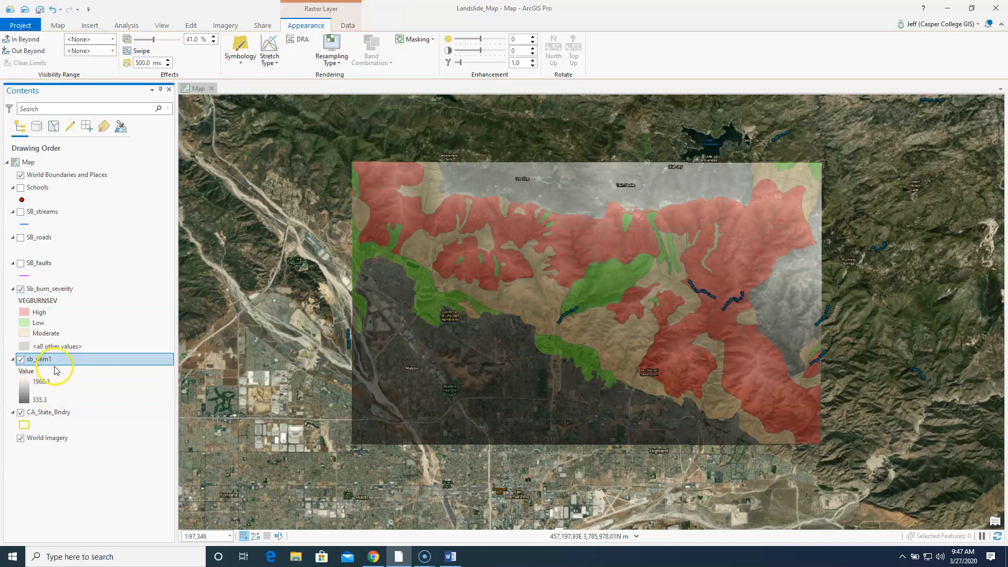
left_click(55, 289)
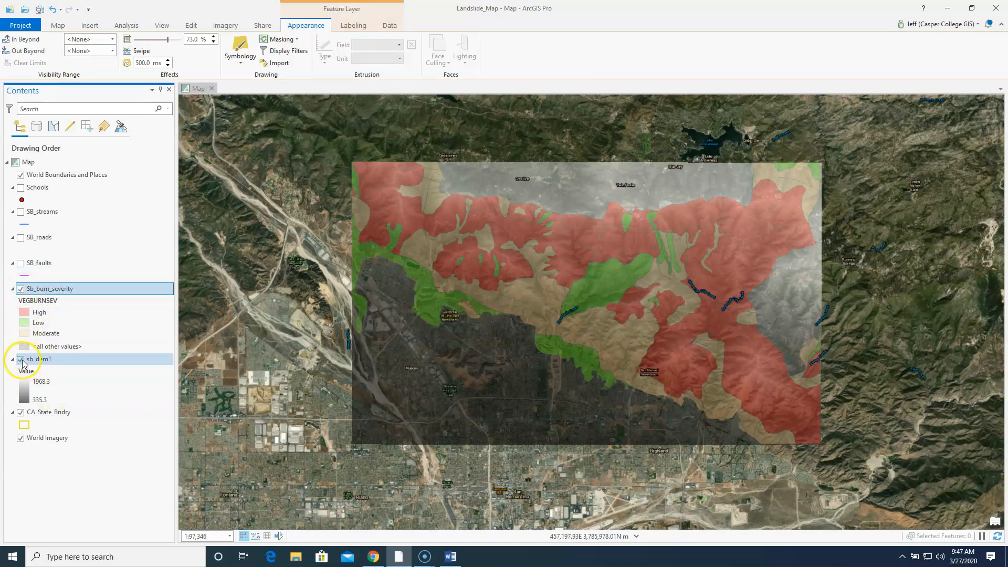
left_click(21, 360)
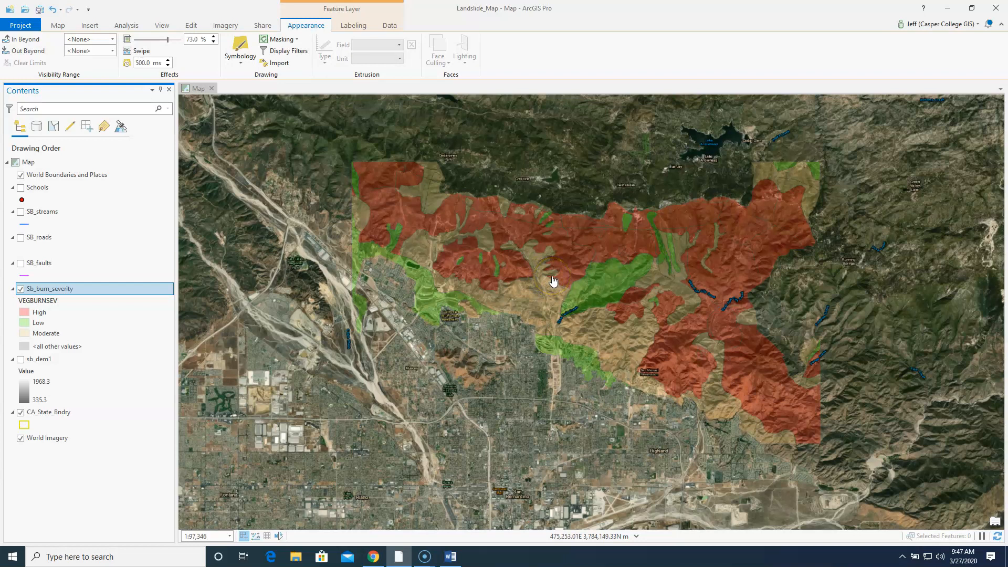
left_click(25, 347)
Step: Switch to the exercise document in Word and review the aspect, Feature to Raster and reclassification instructions on its middle pages
left_click(442, 558)
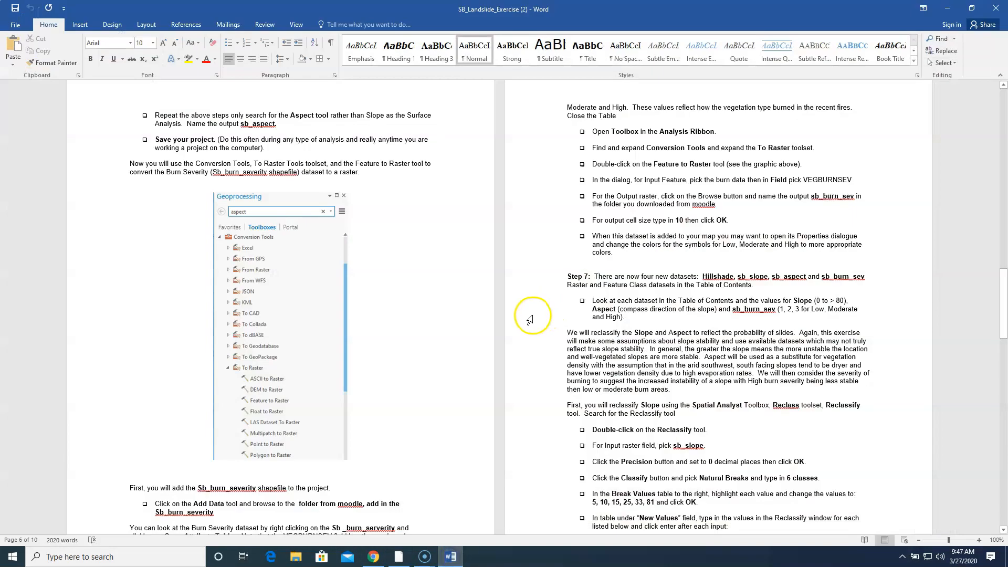
scroll(531, 322, "down", 4)
scroll(531, 323, "up", 9)
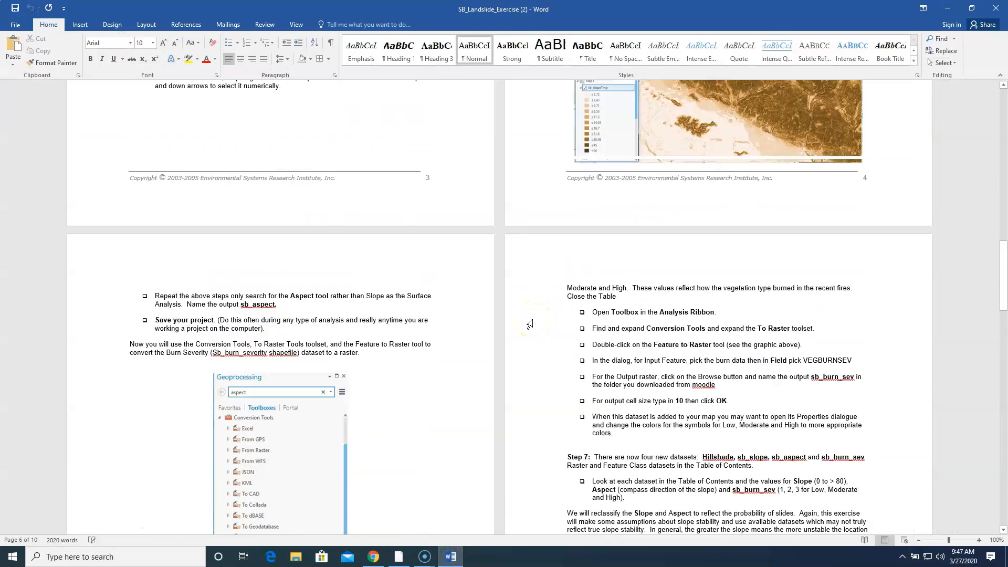
scroll(531, 322, "up", 5)
scroll(532, 321, "down", 10)
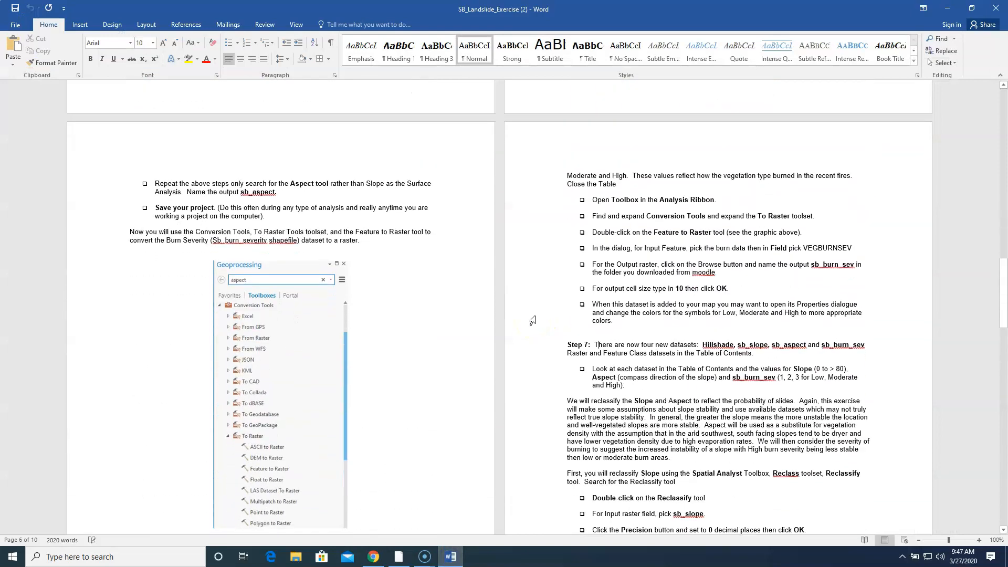
scroll(532, 320, "down", 2)
scroll(532, 320, "up", 6)
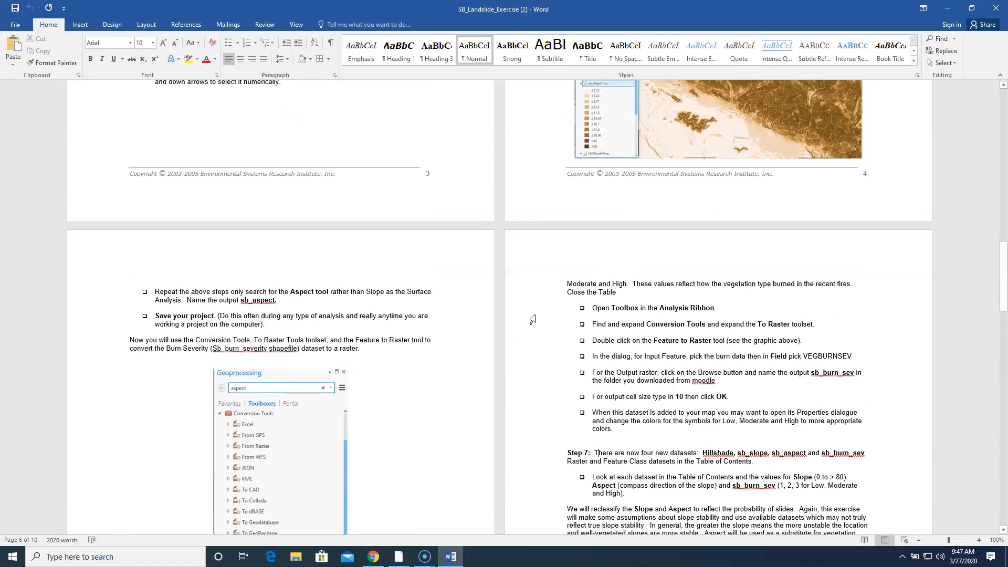
Step: Read the burn severity conversion instructions on pages 5 and 6 of the exercise document and return to ArcGIS Pro
scroll(146, 387, "down", 8)
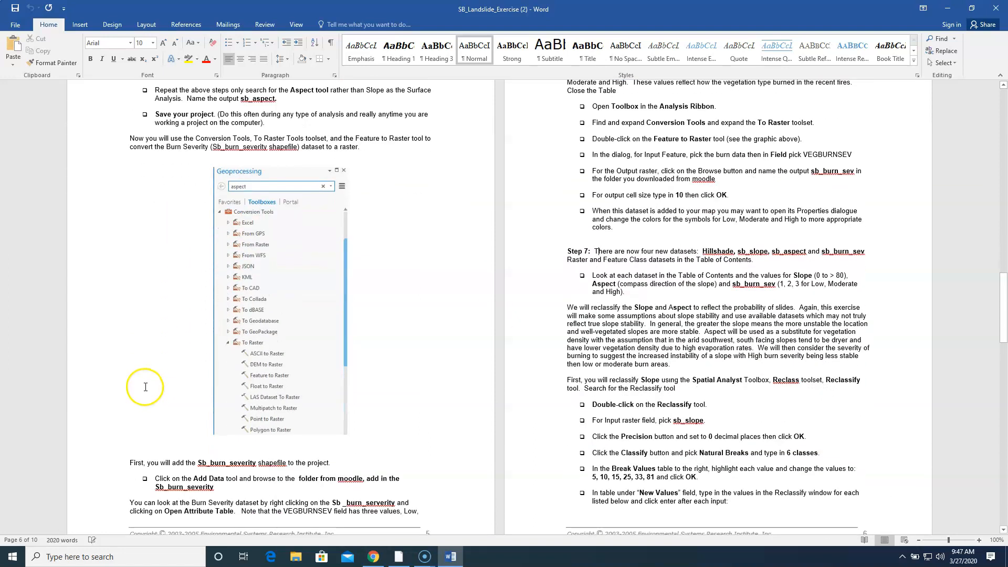
scroll(147, 417, "down", 4)
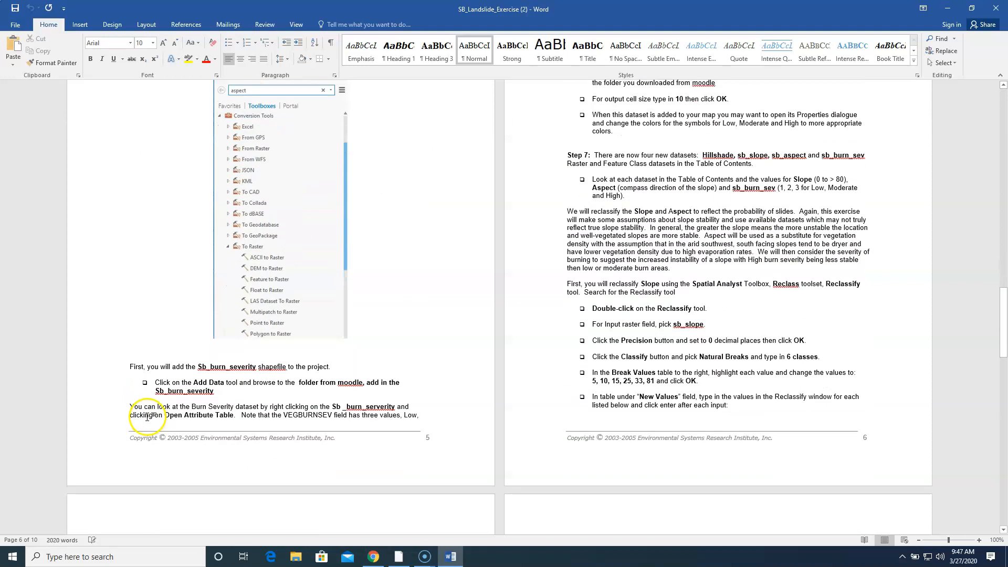
scroll(364, 366, "up", 6)
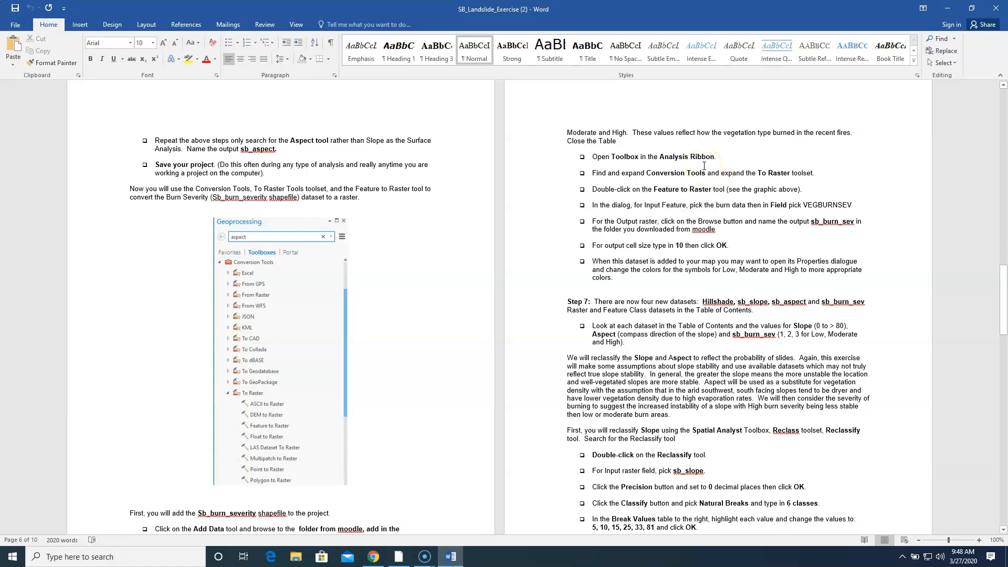
left_click(948, 12)
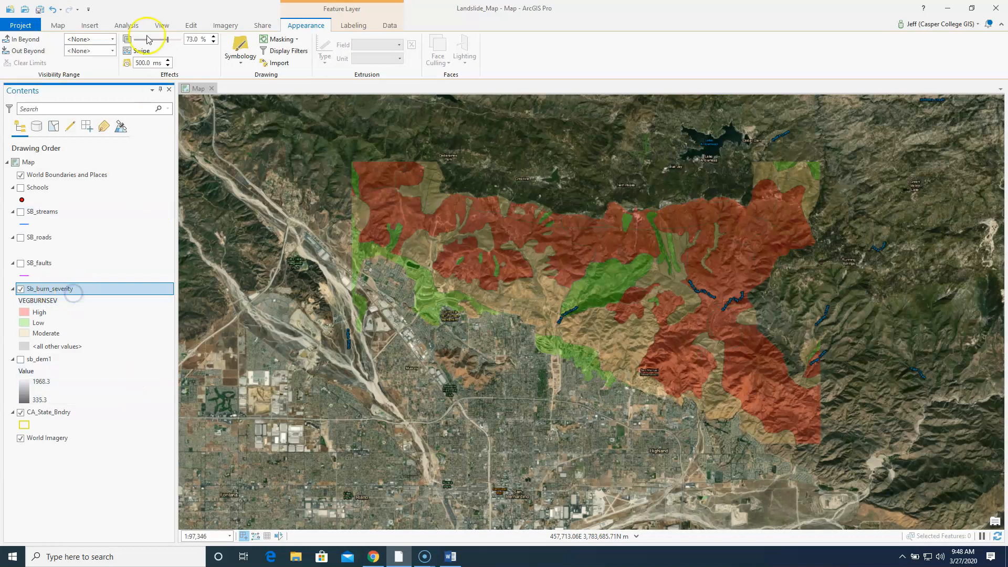
Step: Search the geoprocessing tools for "polygon to raster" and open the Polygon to Raster tool
left_click(132, 26)
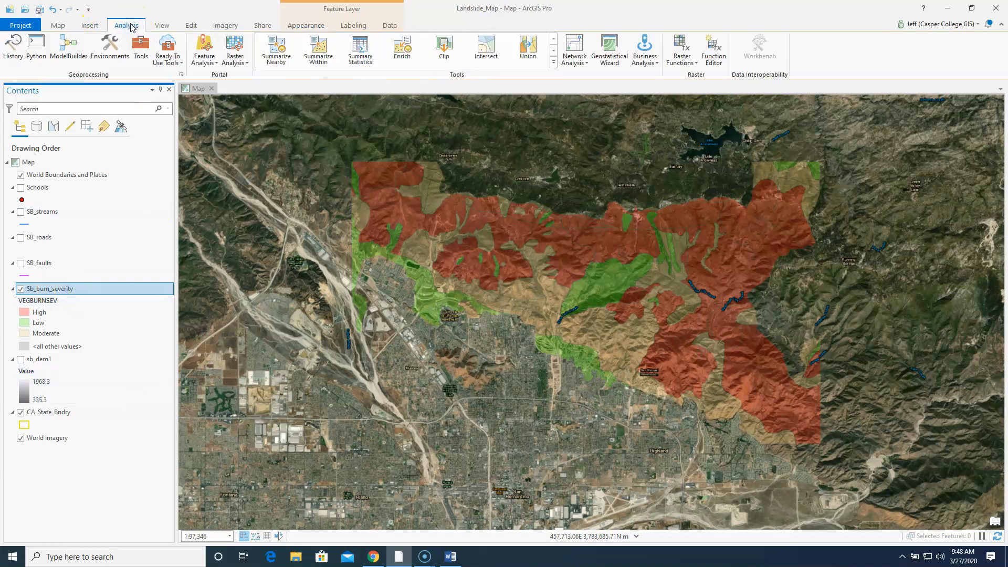
left_click(141, 48)
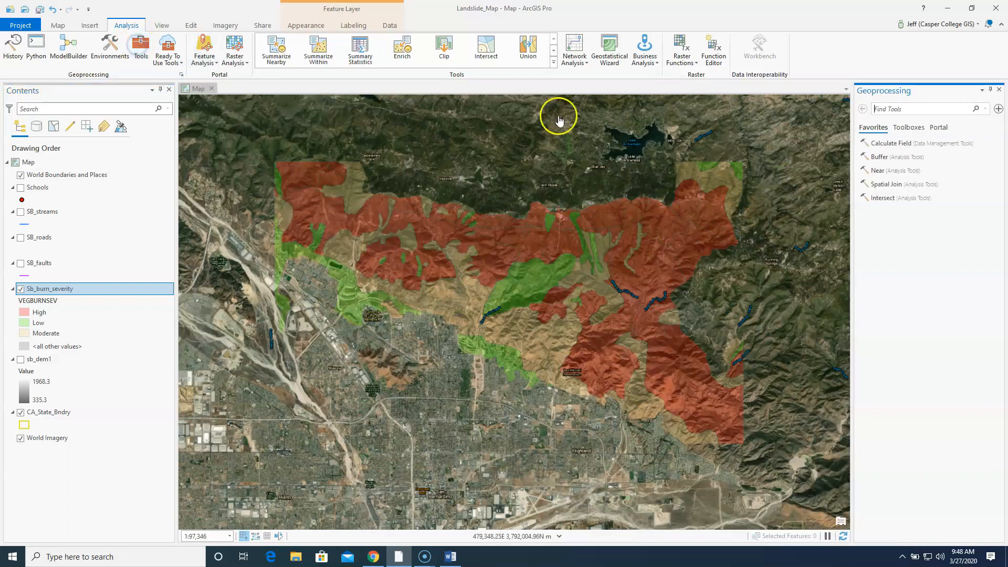
left_click(903, 113)
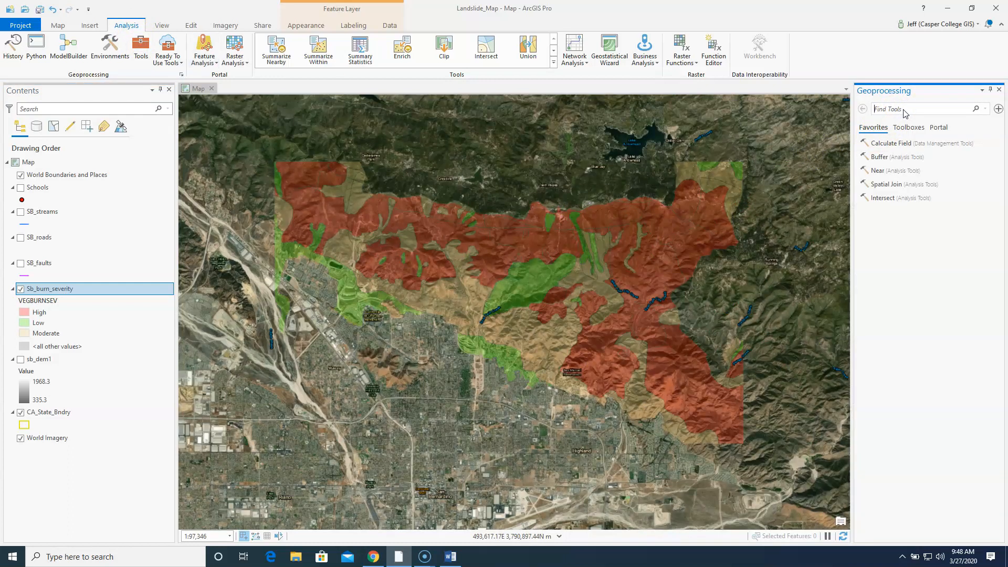
type("polygon to raster")
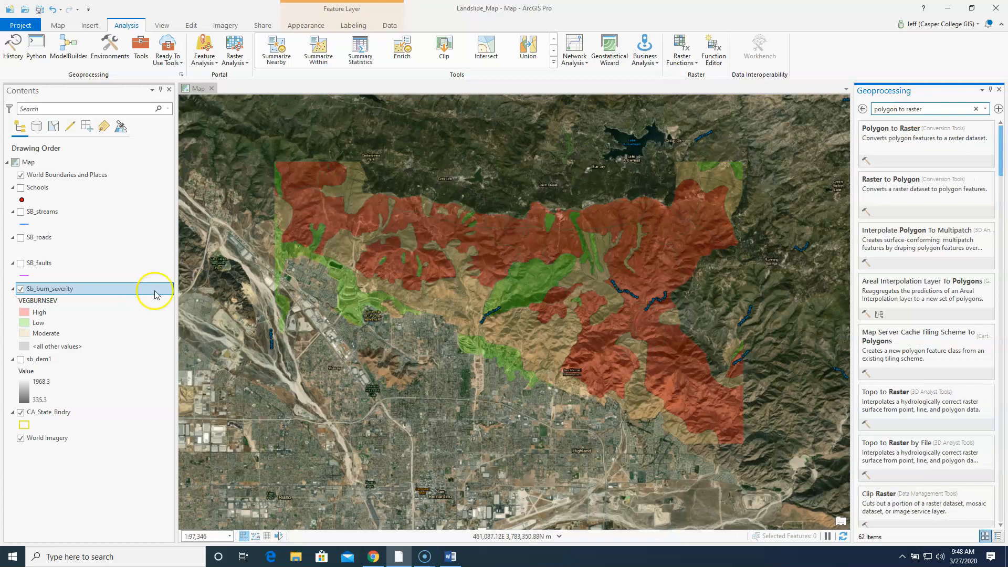
left_click(900, 130)
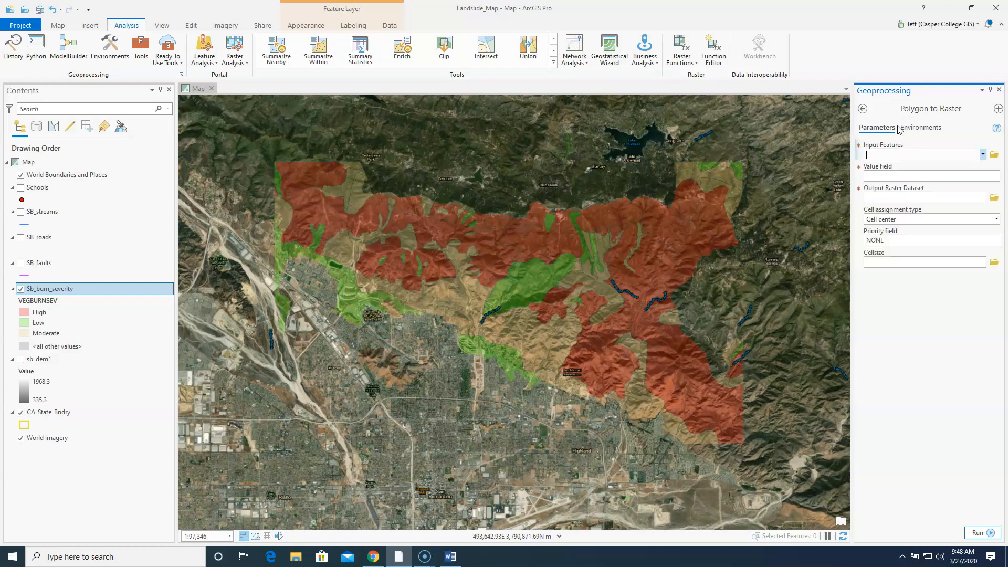
Step: Set Sb_burn_severity as the input features and VEGBURNSEV as the value field for the raster conversion
left_click(984, 155)
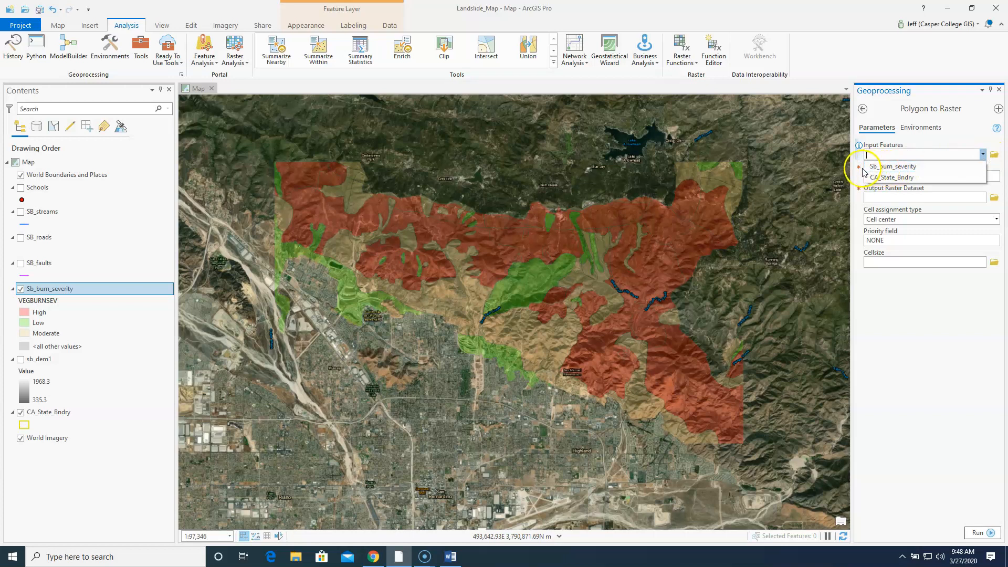
left_click(893, 167)
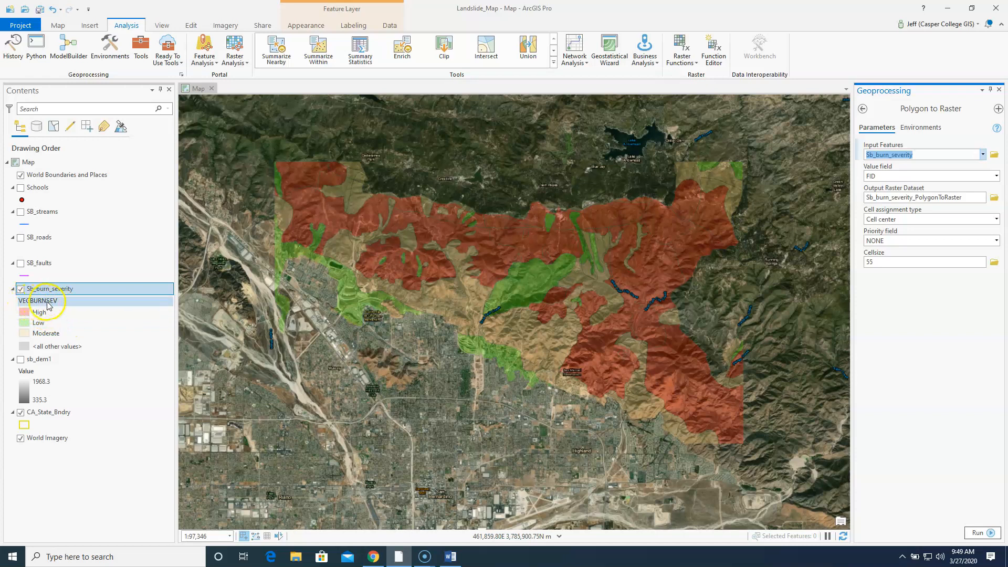
left_click(997, 176)
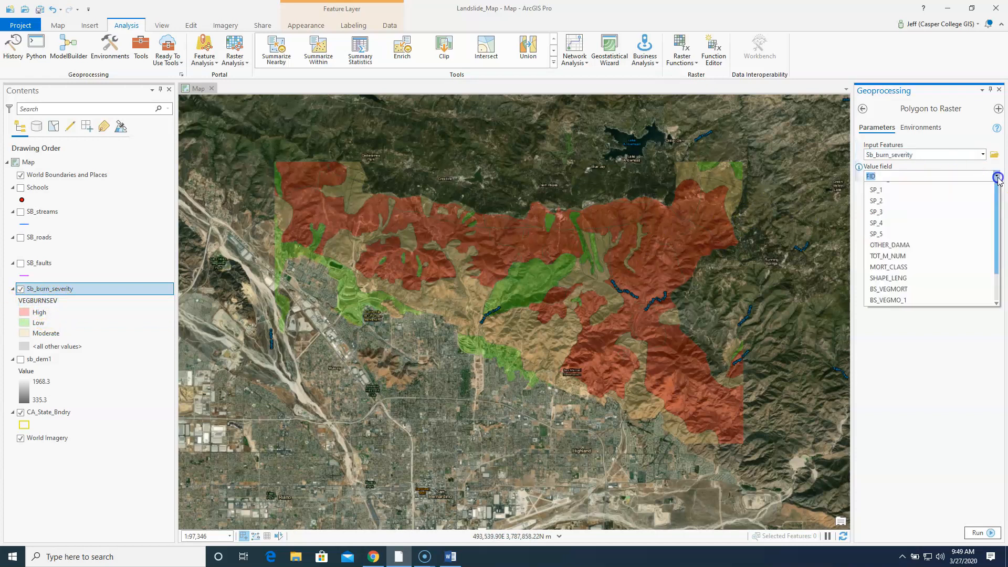
left_click(902, 210)
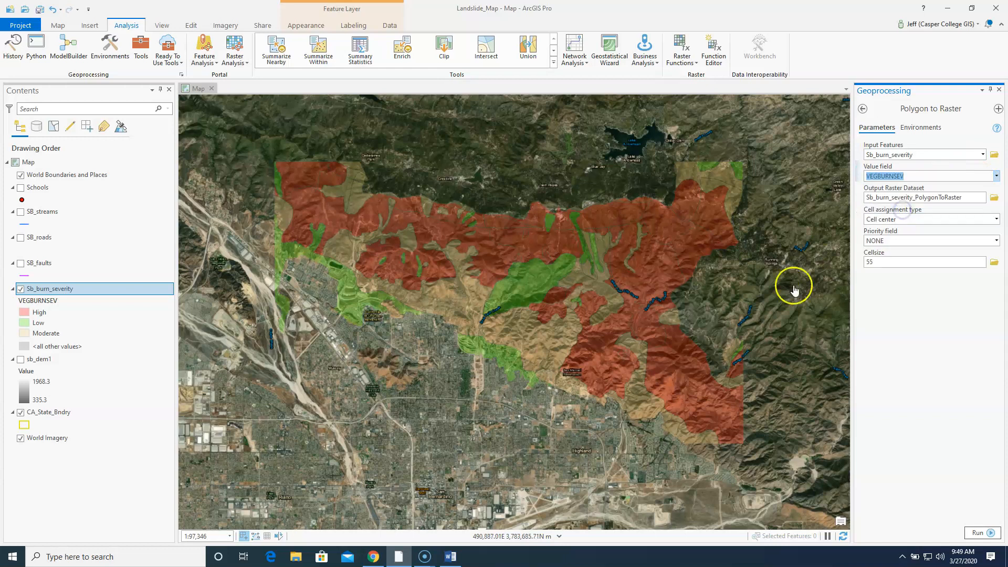
Step: Set the output raster dataset to Burn_Raster, saved in the Landslide_Project folder on the Desktop
left_click(994, 198)
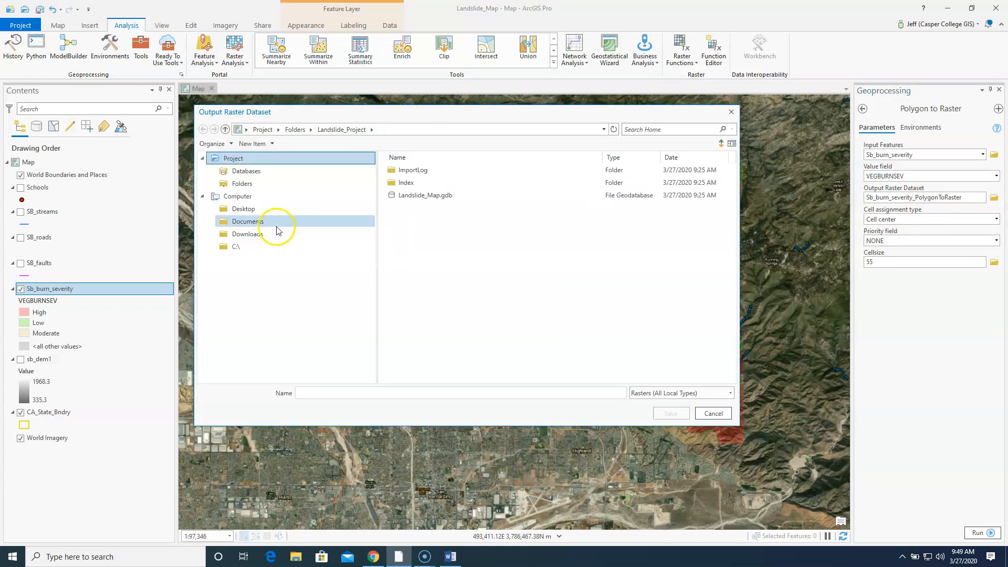
left_click(246, 210)
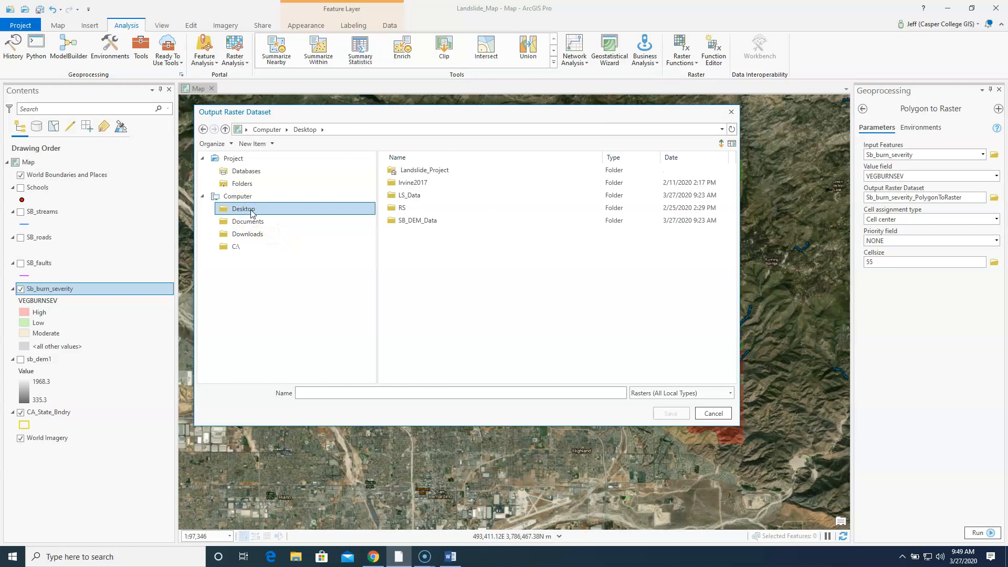
left_click(444, 227)
left_click(403, 195)
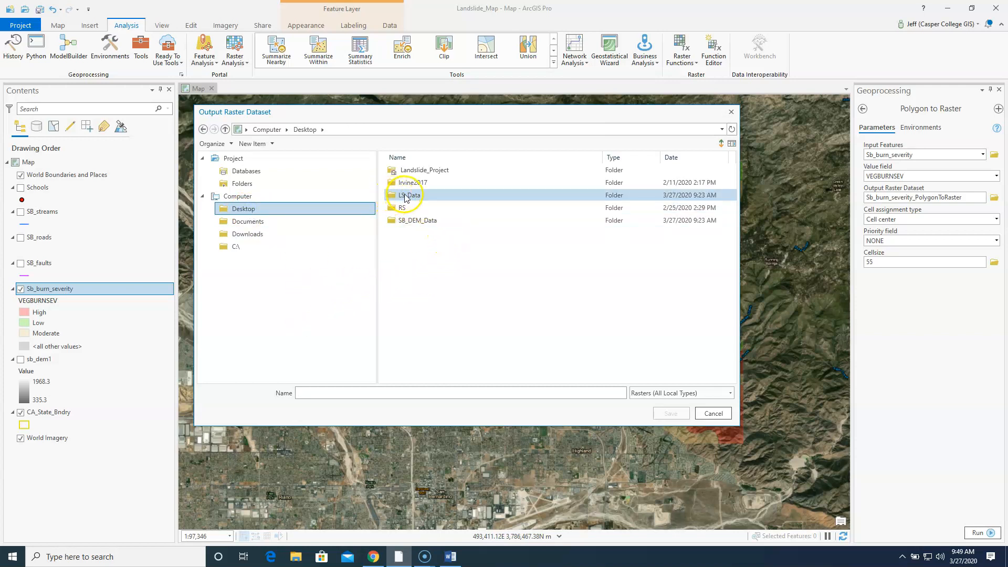
left_click(479, 308)
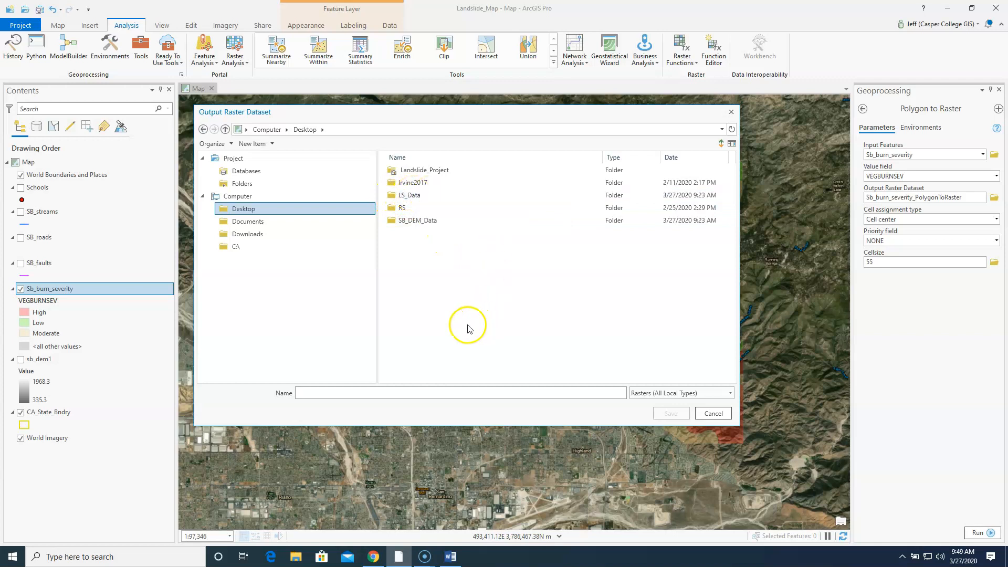
left_click(428, 171)
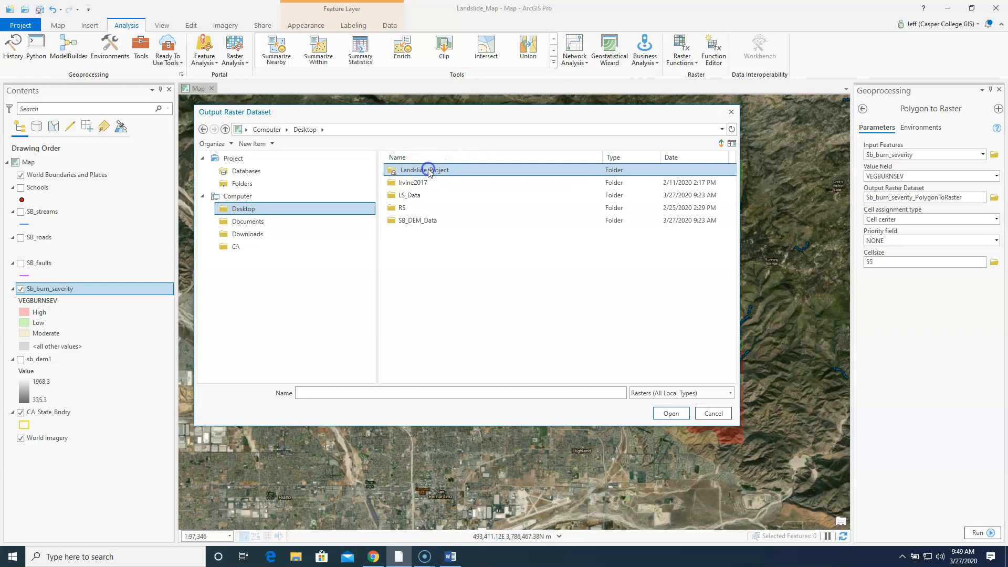
double_click(428, 171)
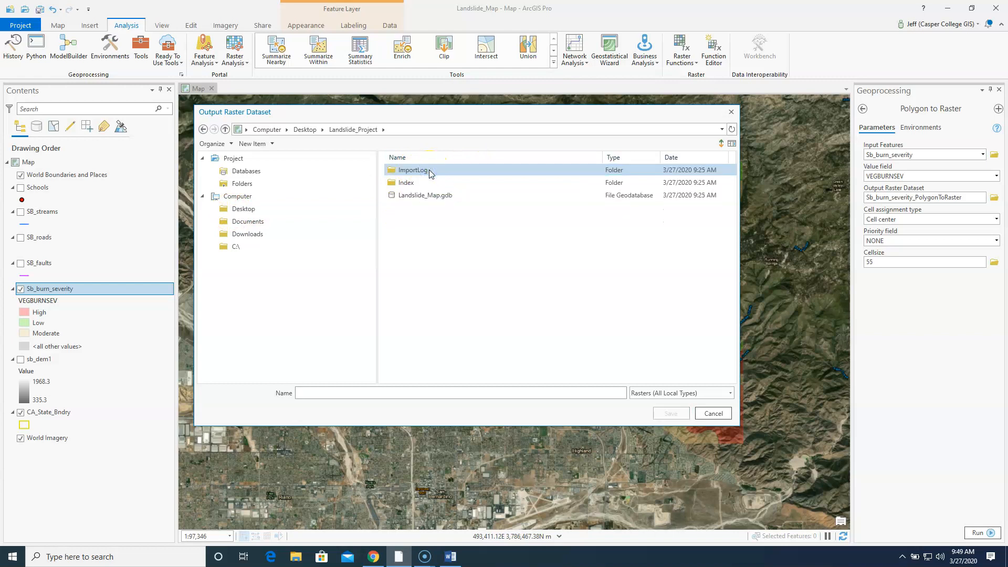
left_click(361, 393)
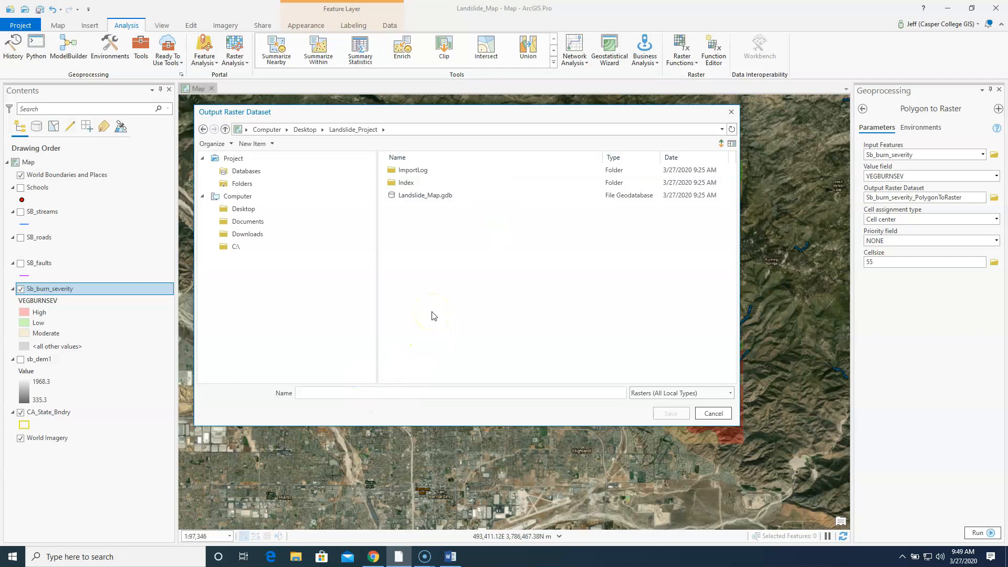
type("Burn_Raster")
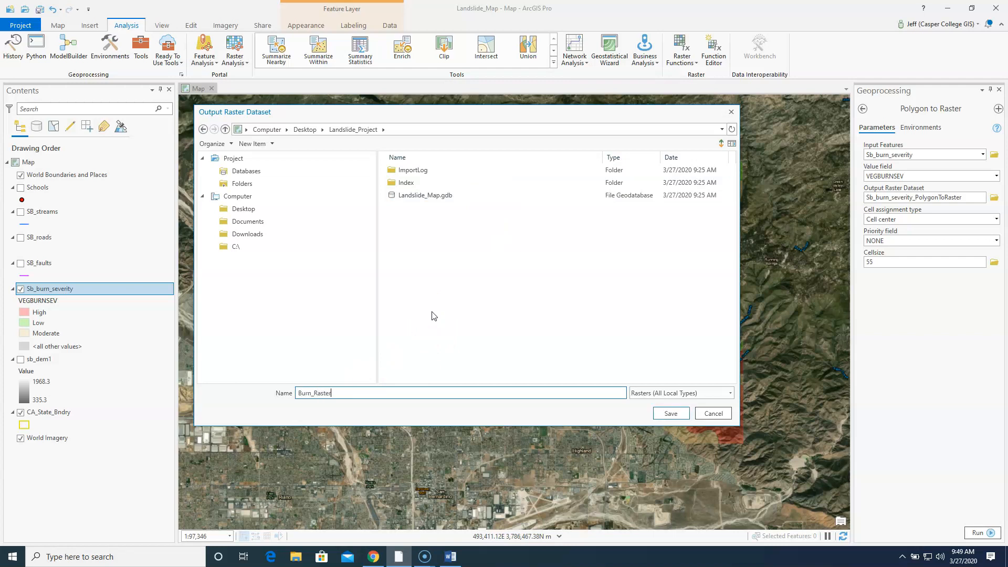
left_click(679, 414)
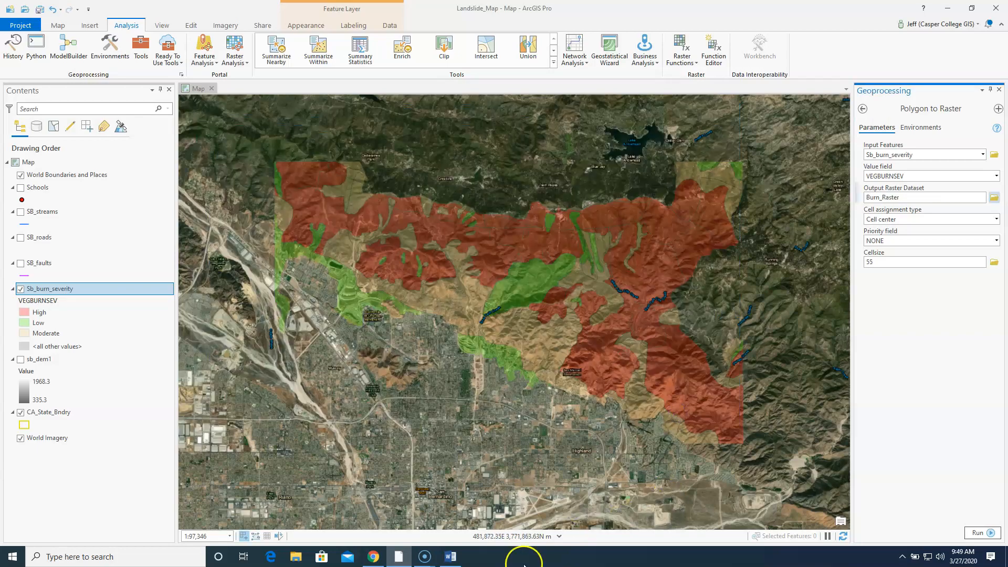
Step: Check the cell size instruction in the Word exercise document, return to ArcGIS Pro, set the cell size to 10 and run Polygon to Raster
left_click(450, 556)
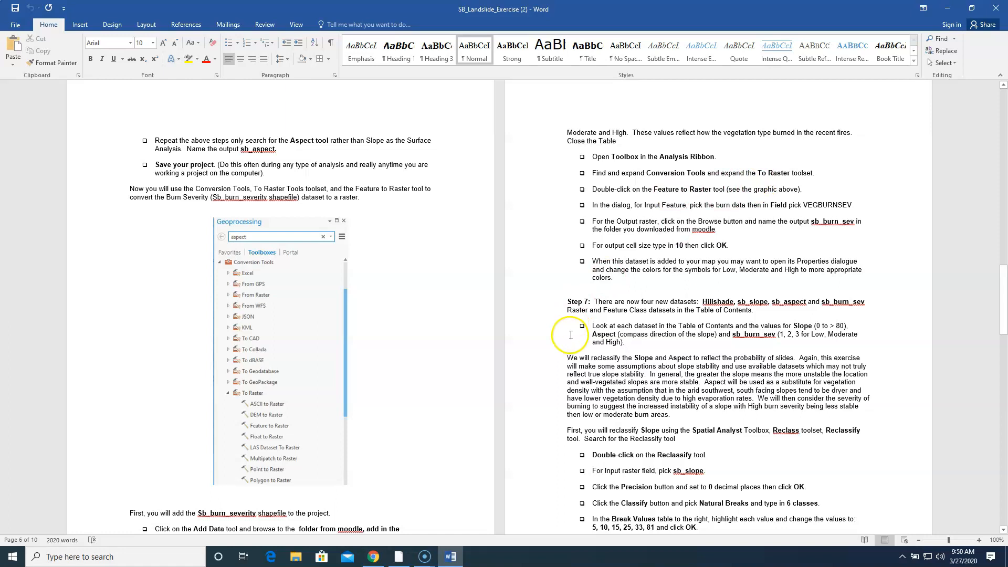
mouse_move(430, 560)
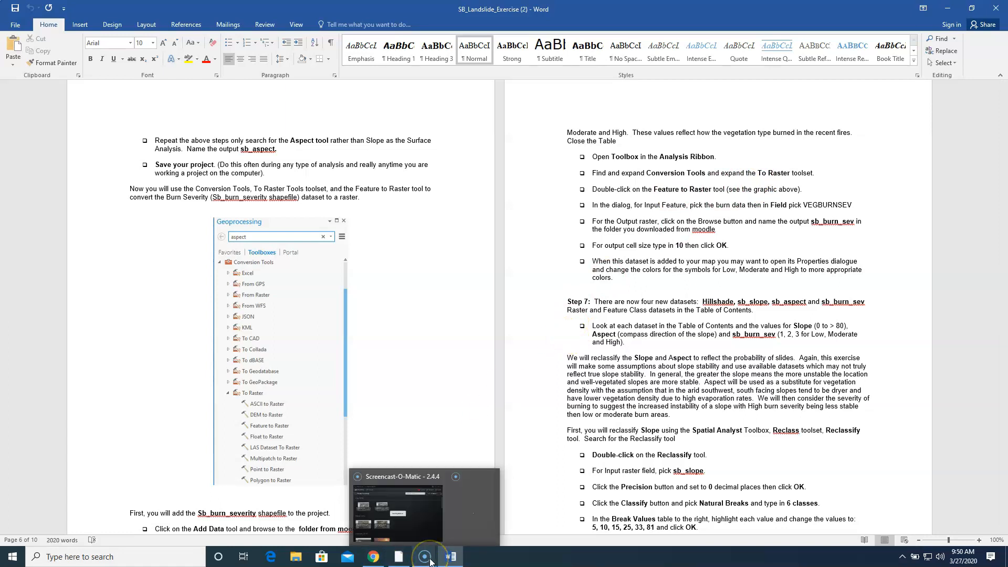
left_click(396, 558)
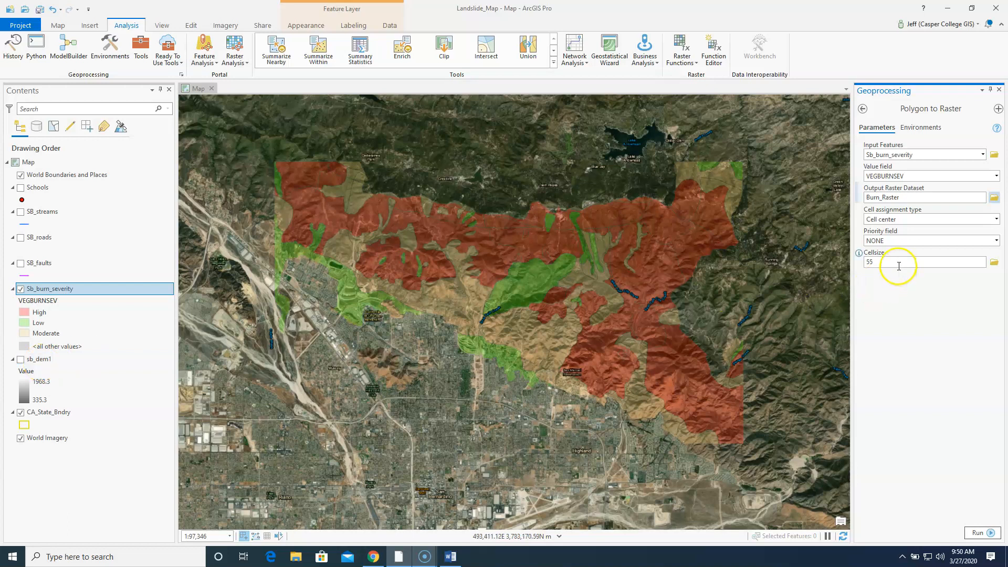
left_click(881, 261)
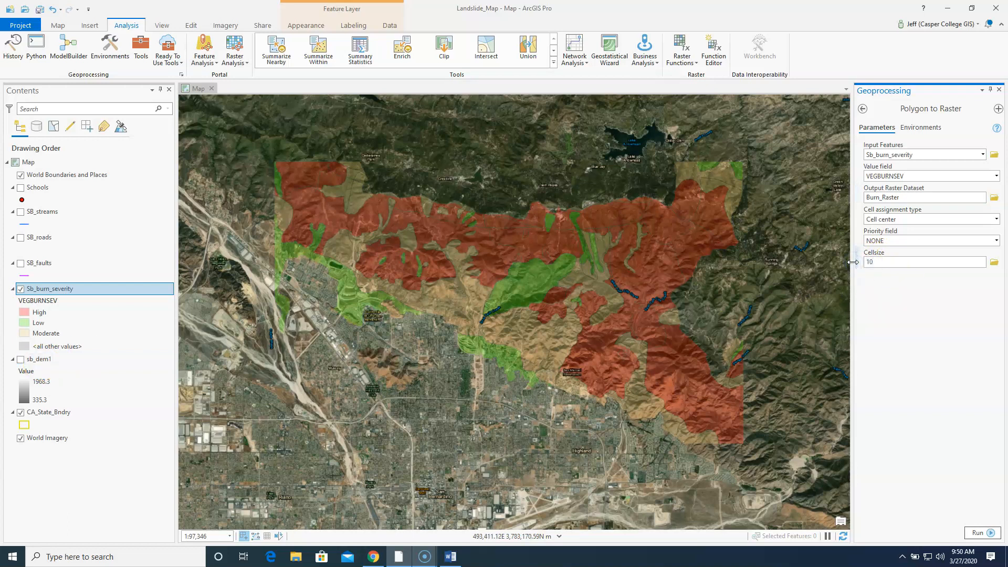
left_click(663, 227)
left_click(912, 287)
left_click(976, 533)
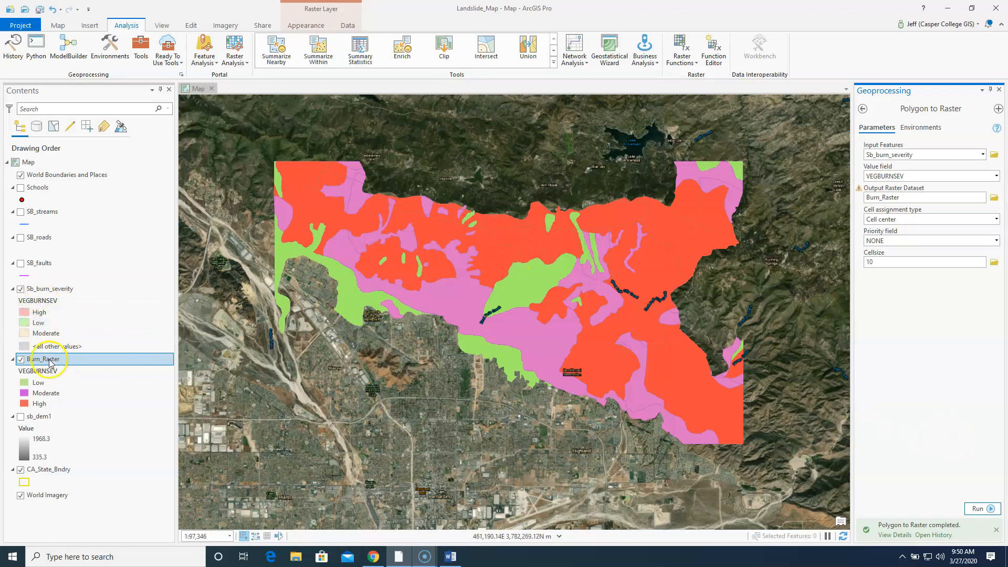
Step: Set the Sb_burn_severity layer's transparency to 0% for a close-up comparison with the raster along a High/Low burn boundary
scroll(534, 260, "up", 5)
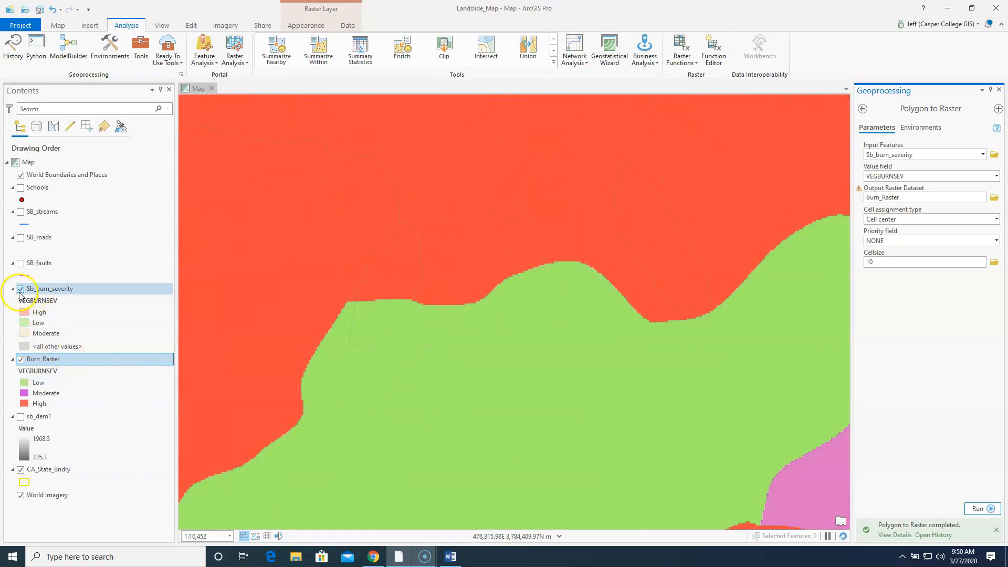
scroll(423, 317, "up", 3)
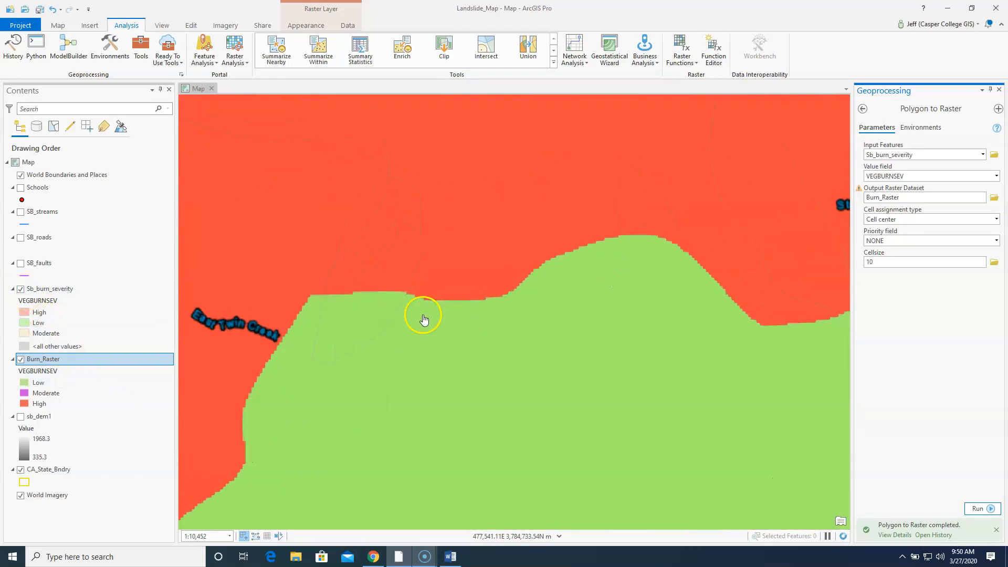
left_click(35, 291)
left_click(301, 25)
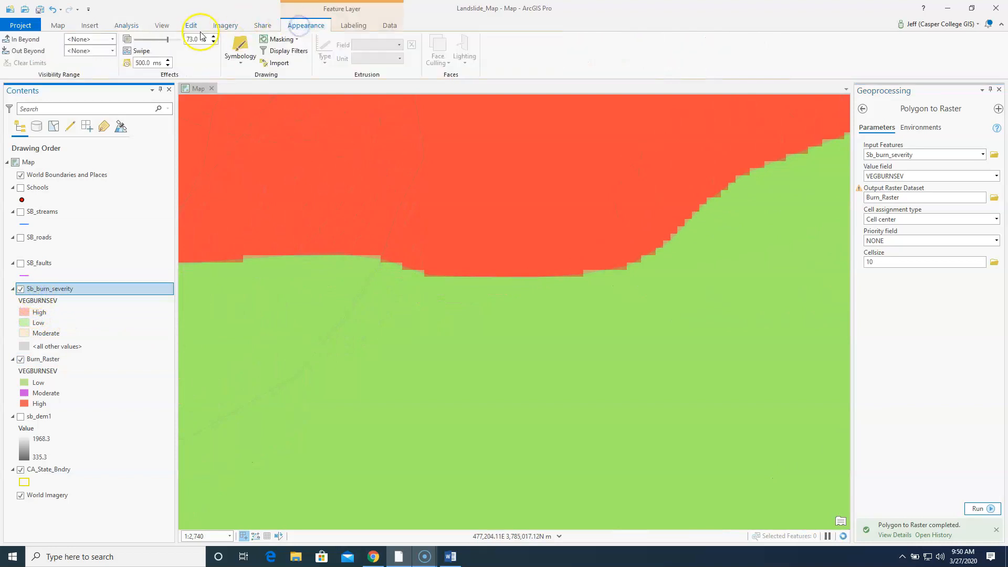
left_click_drag(167, 46, 117, 51)
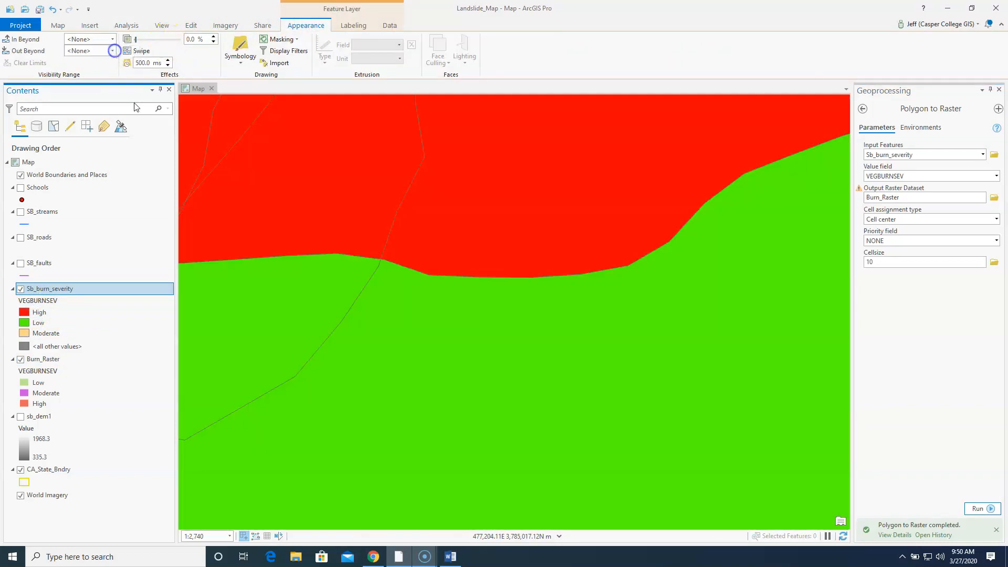
Step: Hide the Sb_burn_severity layer to inspect the stepped cell edges of Burn_Raster along the High/Low boundary
mouse_move(42, 359)
left_mouse_down()
mouse_move(51, 278)
mouse_move(51, 368)
left_mouse_up()
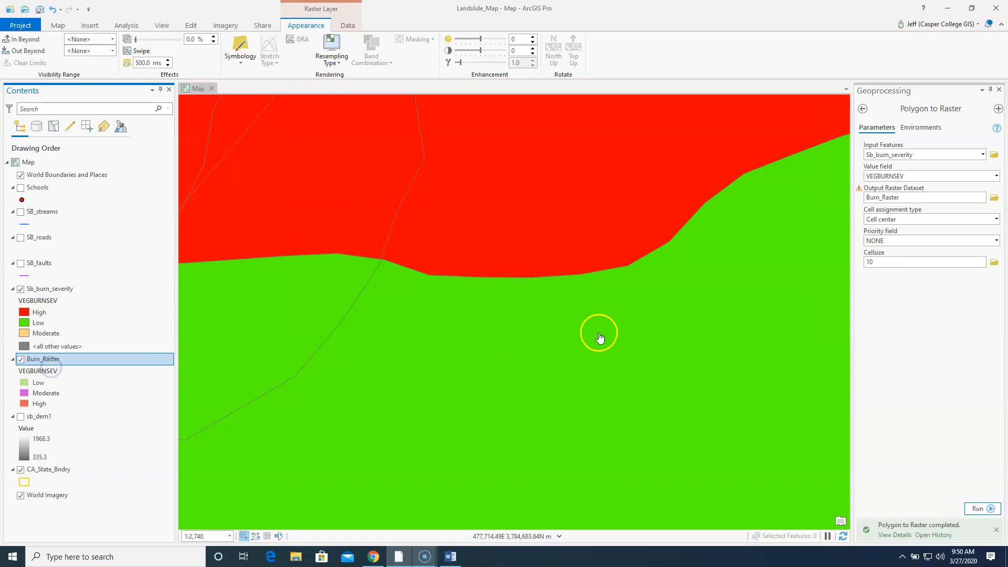
scroll(450, 283, "down", 2)
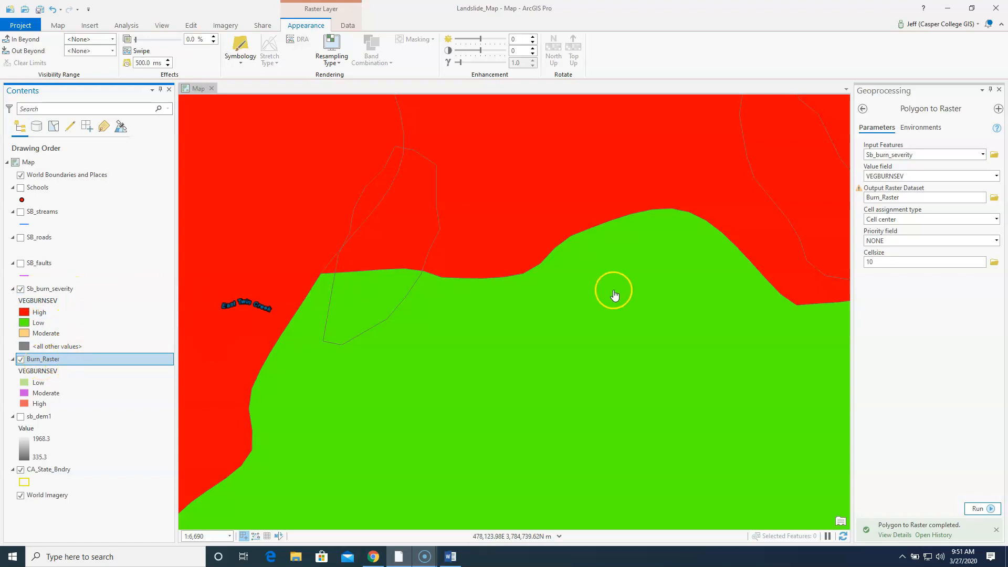
scroll(505, 282, "up", 2)
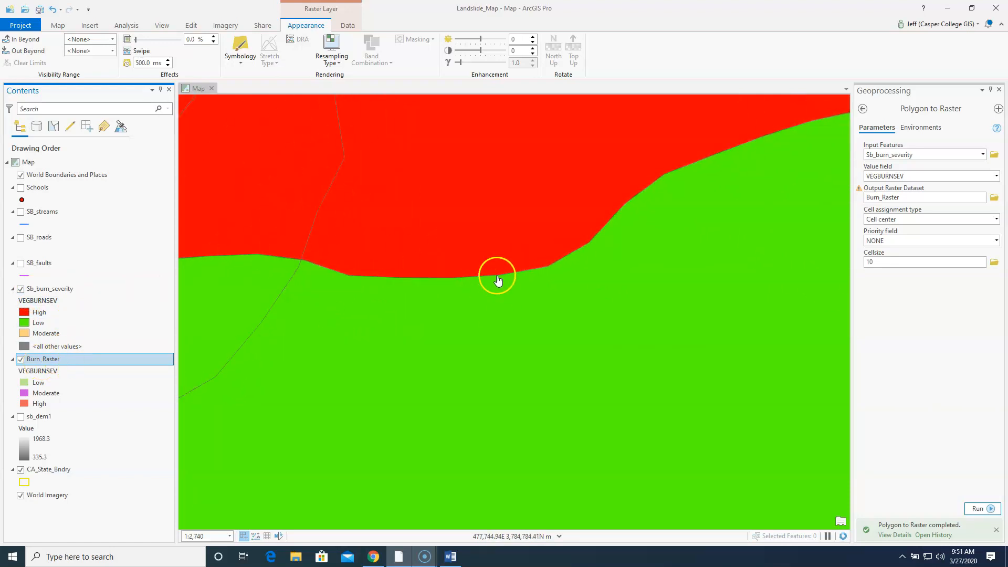
left_click(20, 289)
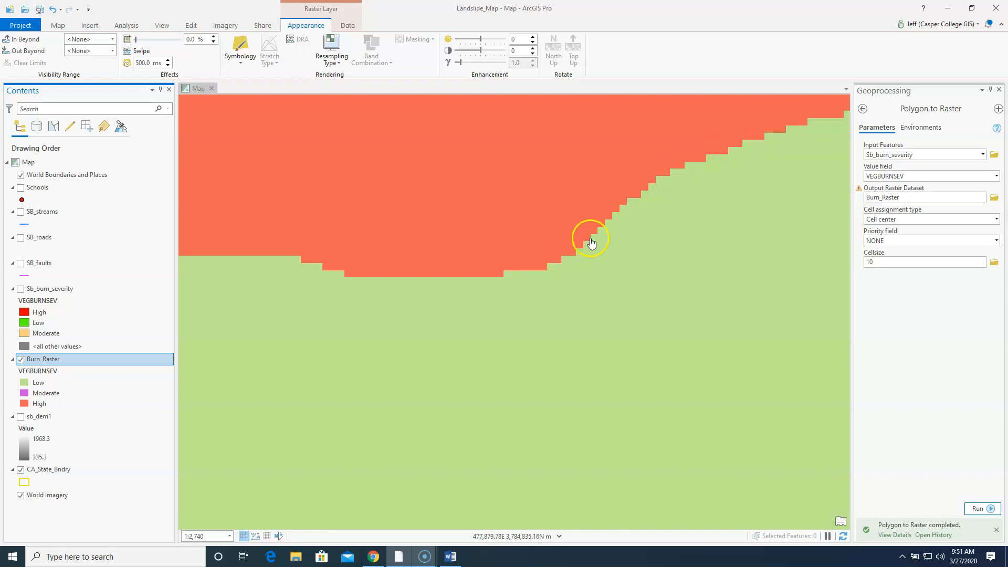
Step: Compare the Sb_burn_severity polygons with Burn_Raster along the boundary, then examine the raster's full coverage with the polygons hidden
left_click(21, 289)
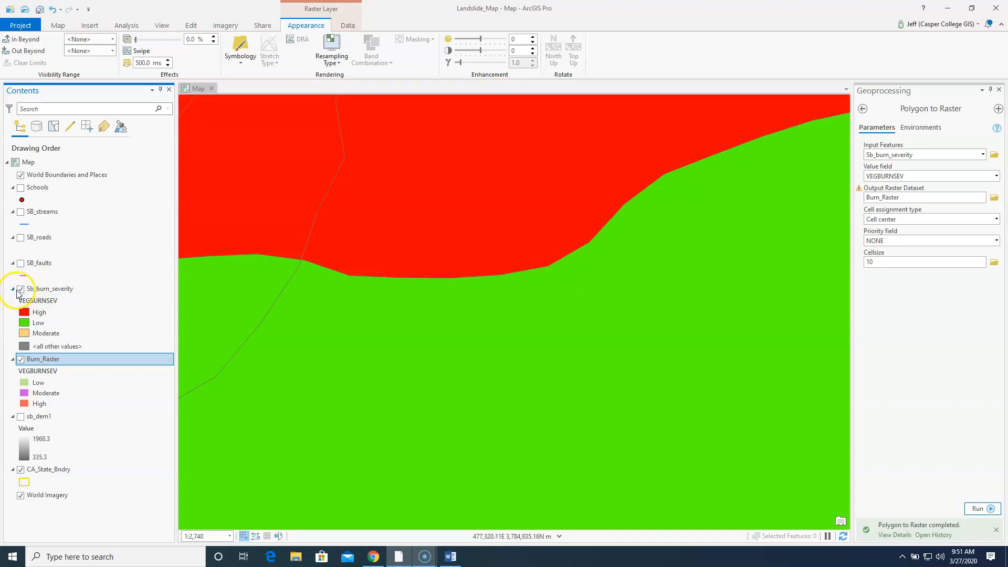
left_click(21, 289)
scroll(543, 354, "down", 5)
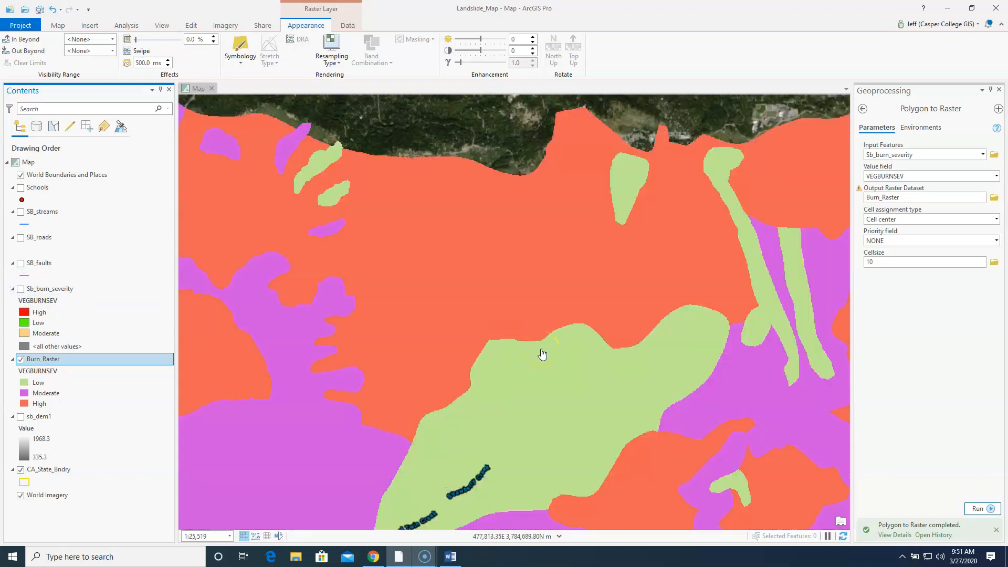
scroll(543, 353, "down", 4)
left_click_drag(556, 383, 585, 258)
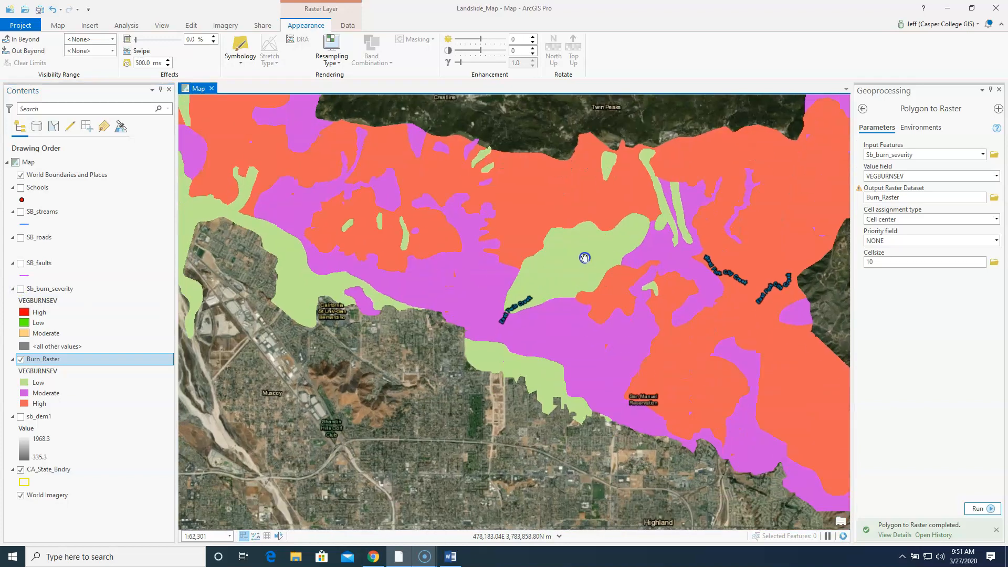
scroll(546, 288, "down", 2)
left_click_drag(612, 288, 635, 350)
scroll(566, 321, "up", 2)
scroll(566, 321, "down", 2)
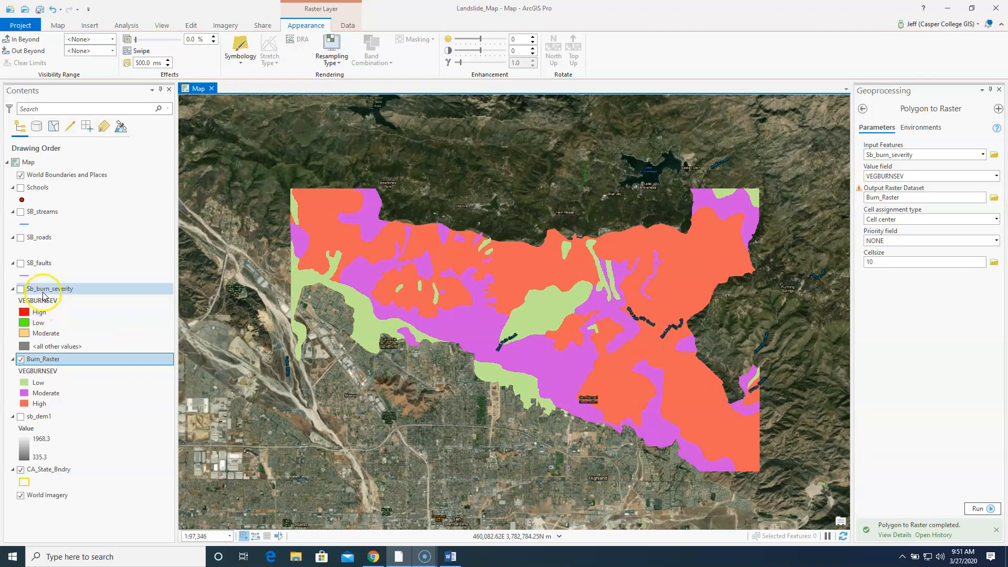
Step: Remove the Sb_burn_severity layer from the map and close the Polygon to Raster tool
right_click(45, 292)
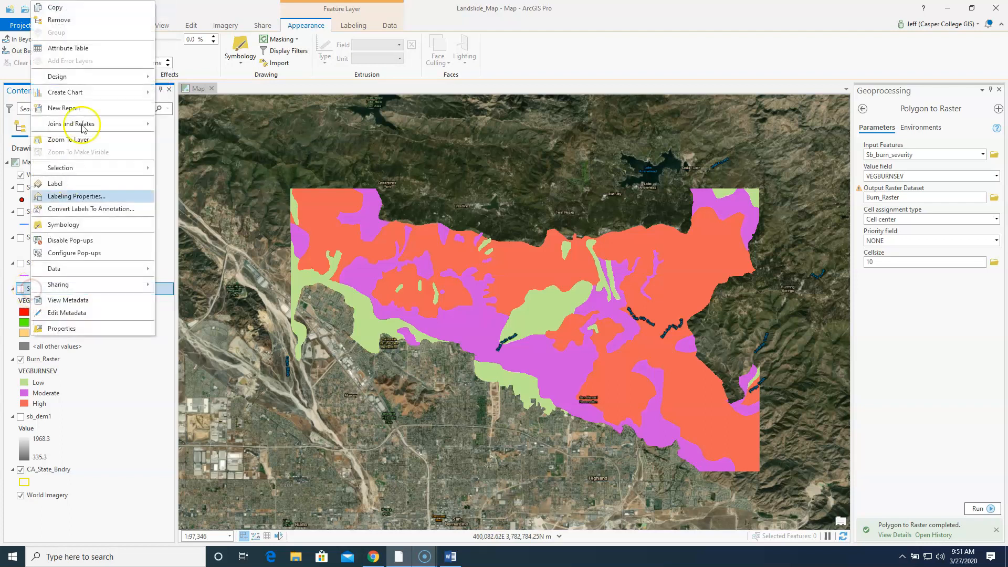
left_click(73, 20)
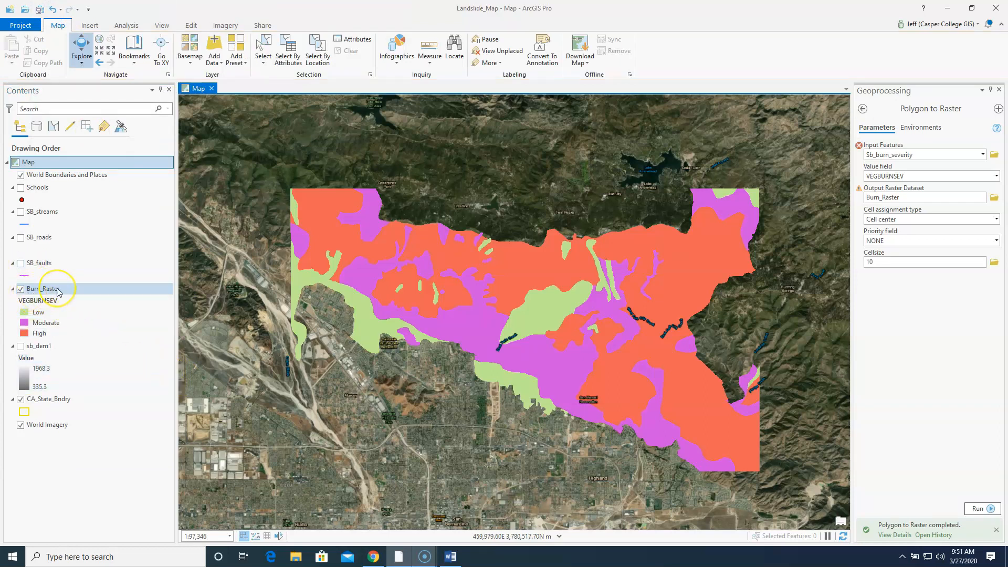
left_click(999, 108)
Step: Read the Step 7 slope and aspect reclassification instructions in the Word exercise document
left_click(451, 555)
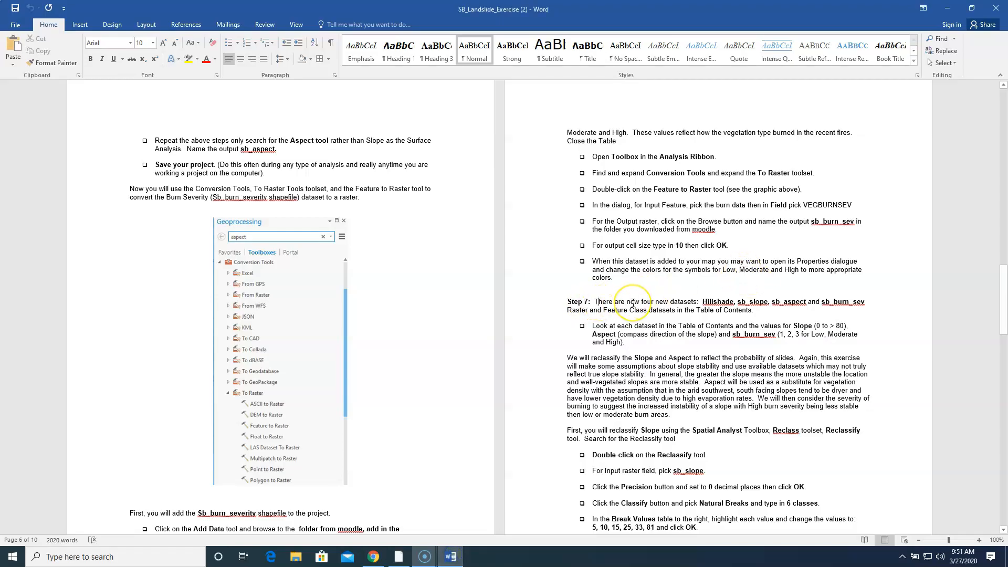
scroll(633, 303, "down", 2)
scroll(533, 325, "down", 1)
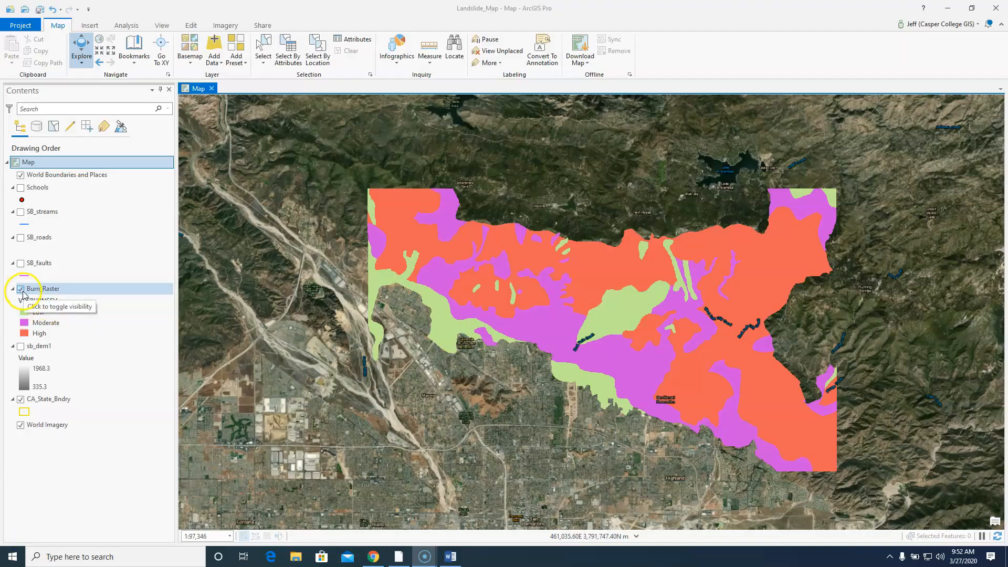
Step: In ArcGIS Pro, hide Burn_Raster, show sb_dem1, and find and open the Spatial Analyst Slope tool
left_click(21, 289)
left_click(21, 346)
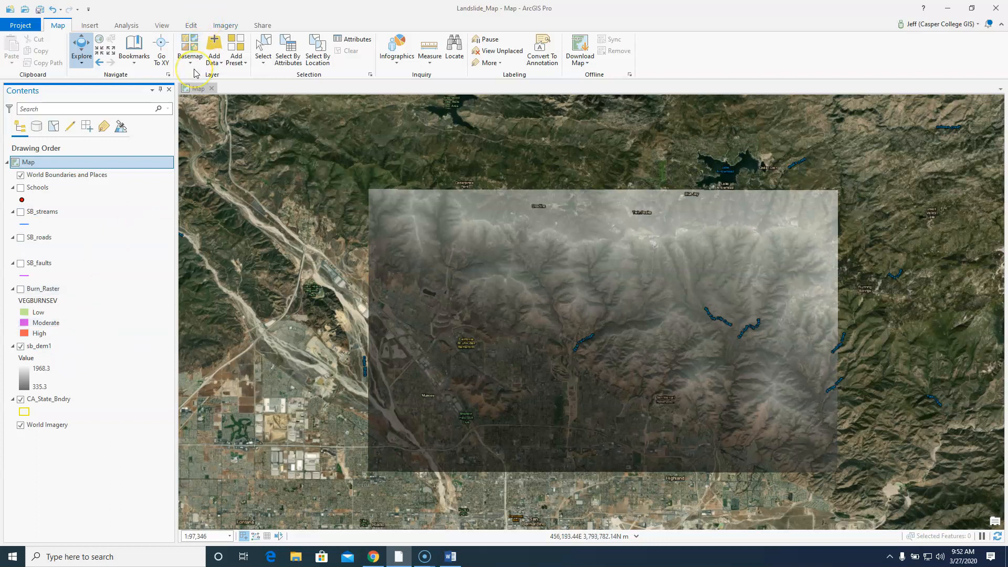
left_click(120, 26)
left_click(141, 47)
left_click(919, 111)
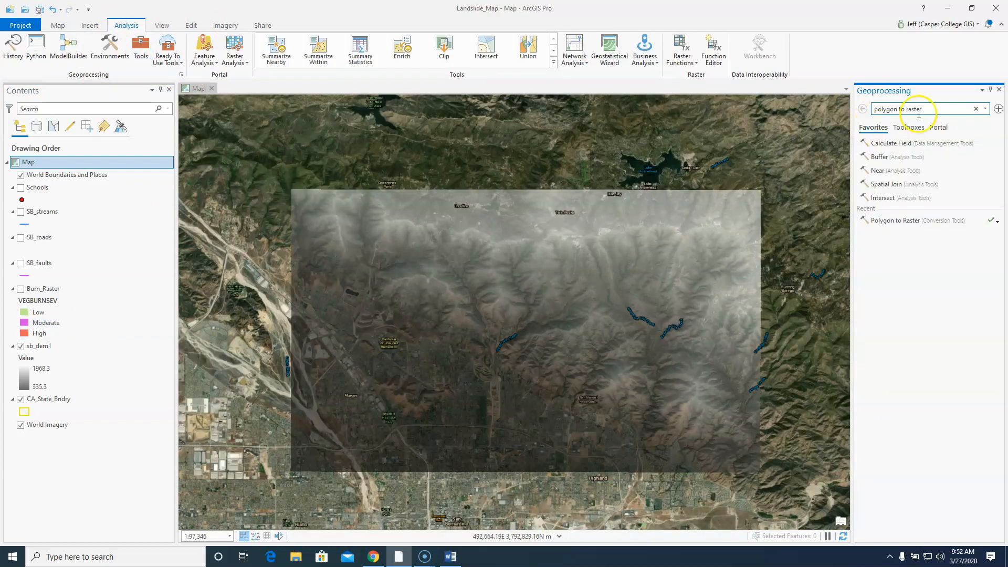
left_click_drag(917, 110, 864, 110)
type("slope")
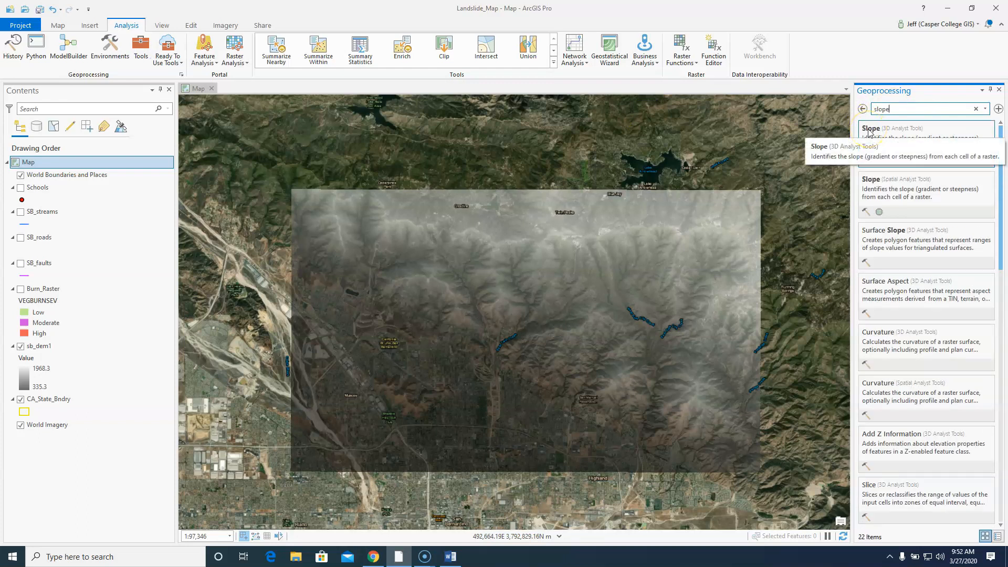
left_click(885, 184)
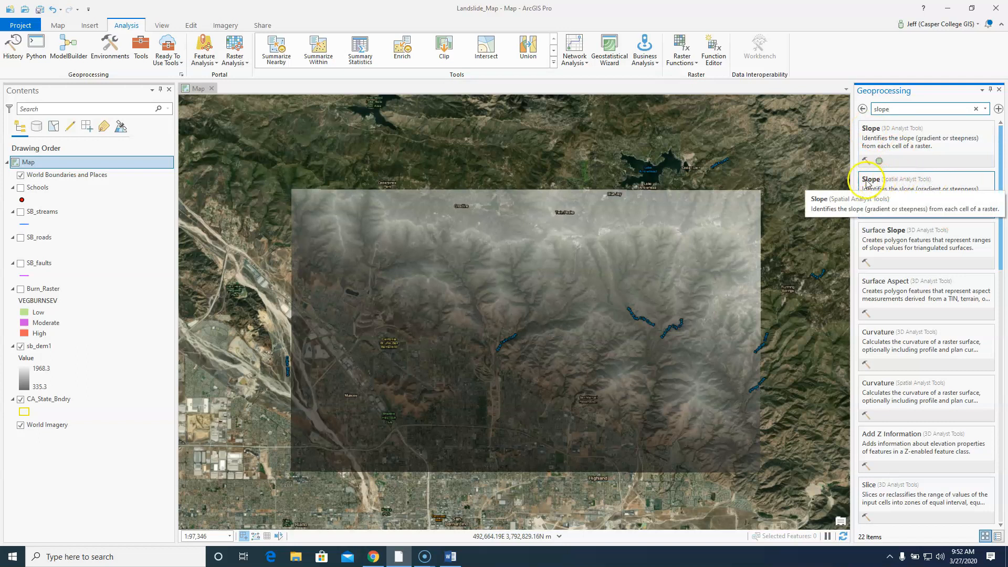
left_click(876, 183)
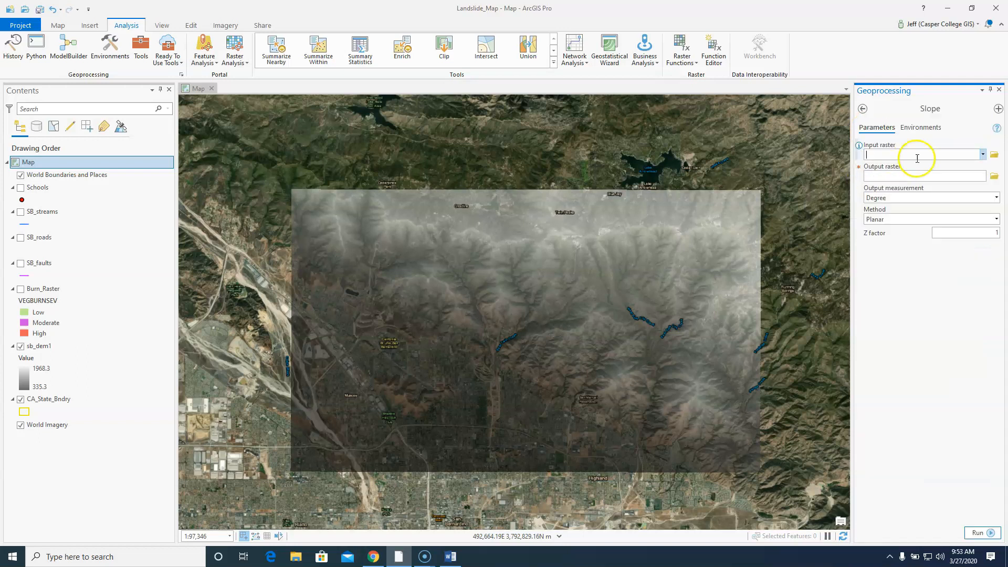
Step: Run Slope on sb_dem1, saving the output raster as SB_Slope in the Landslide_Project folder, and close the tool
left_click(984, 155)
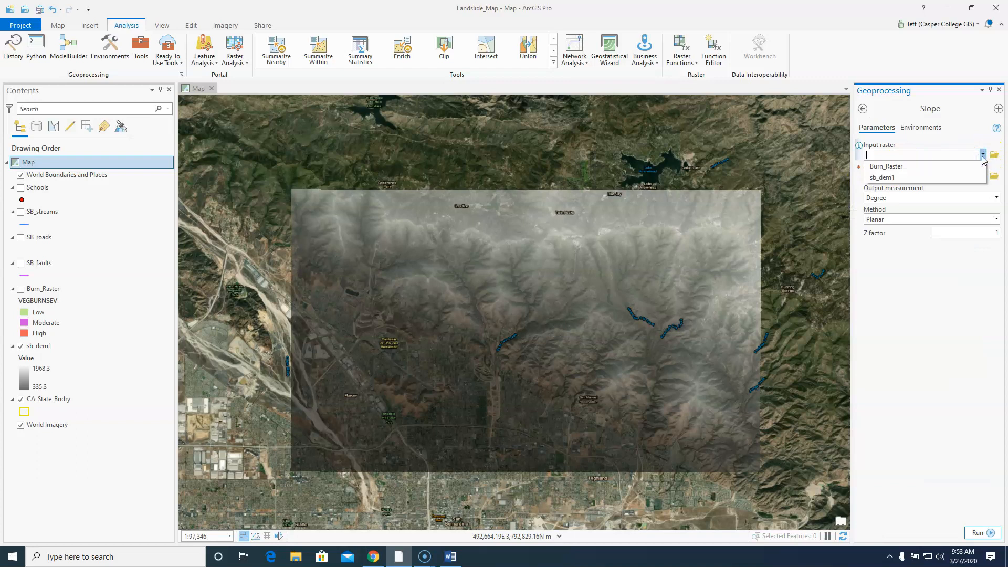
left_click(874, 179)
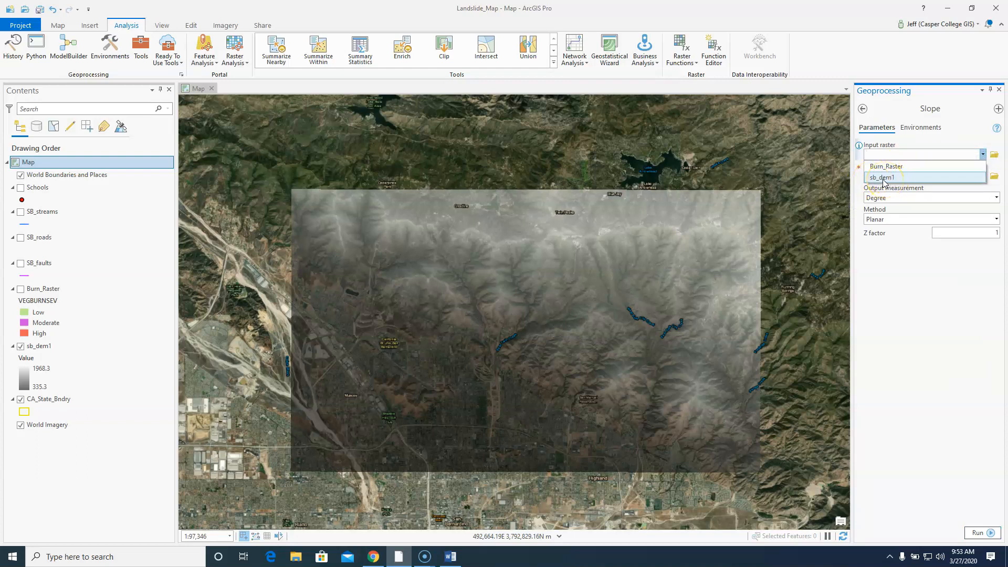
left_click(883, 178)
left_click(994, 176)
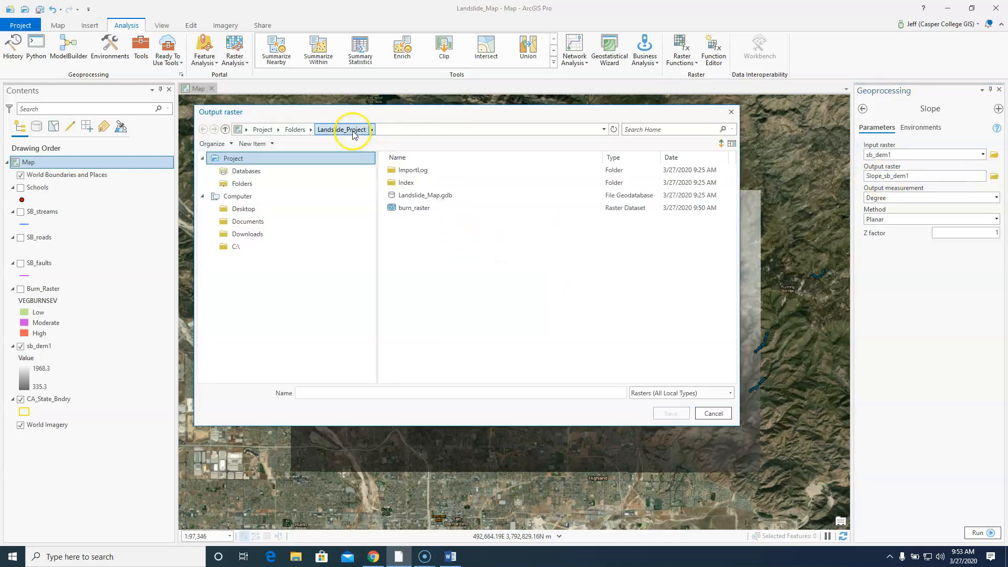
left_click(323, 393)
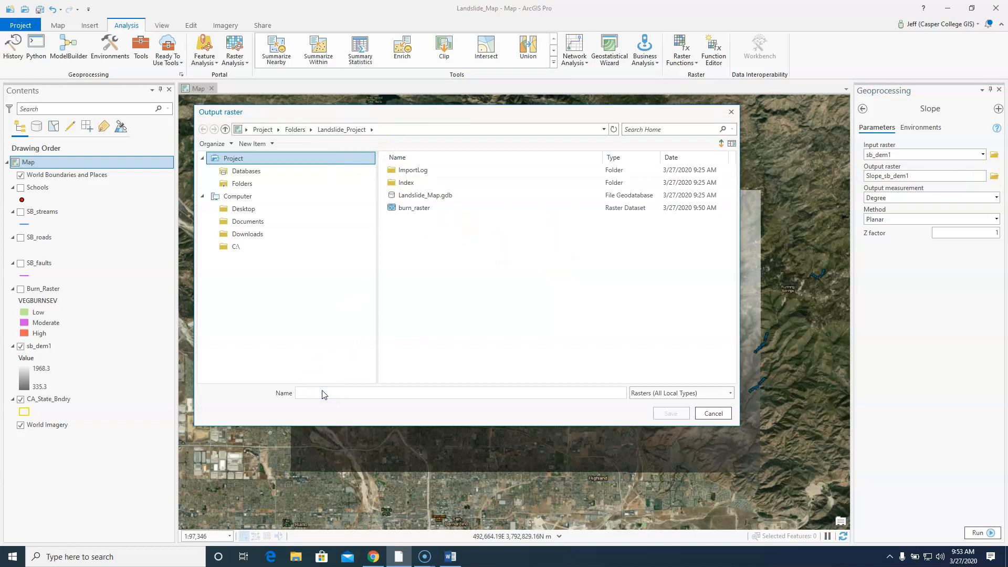
type("SB_Slope")
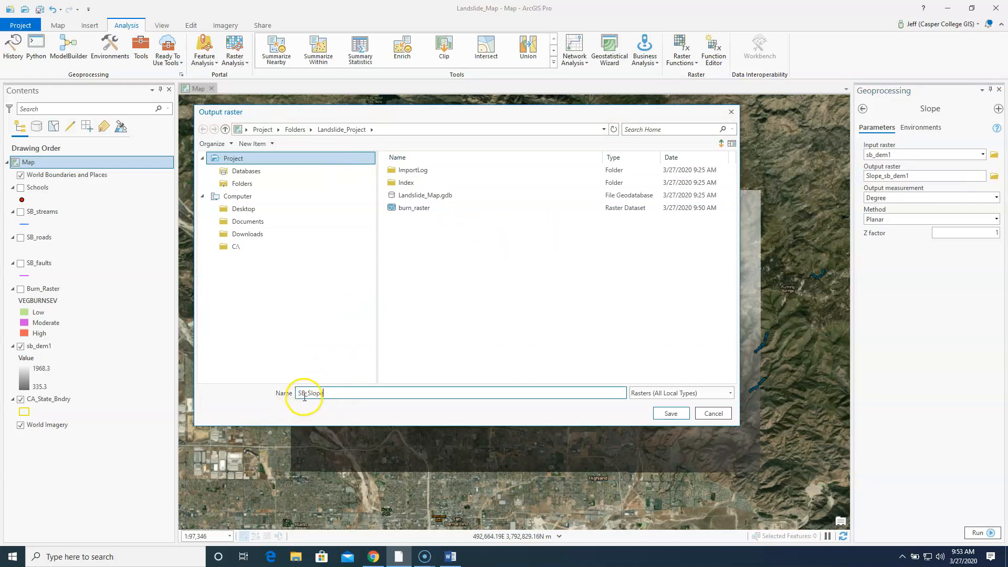
left_click(671, 414)
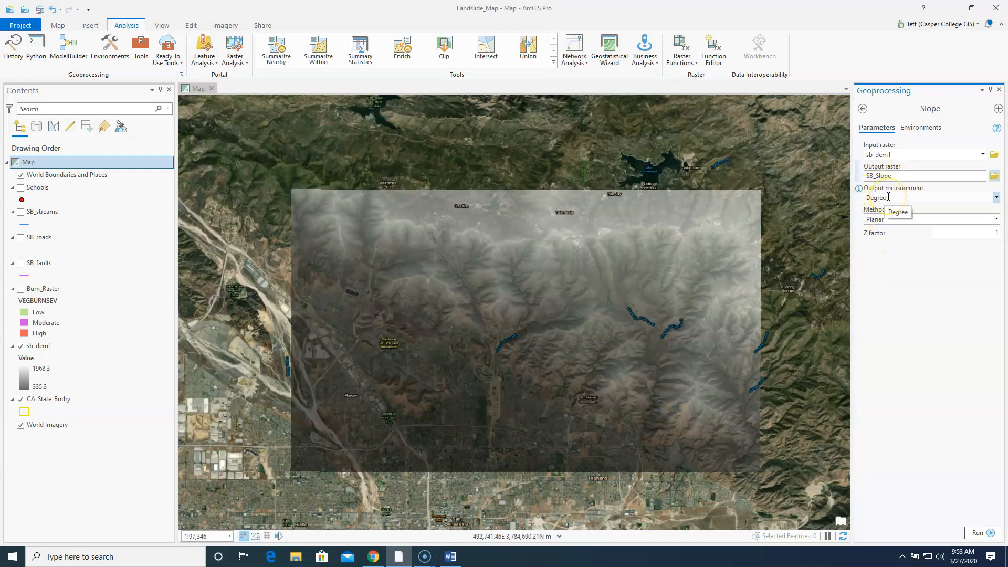
left_click(980, 534)
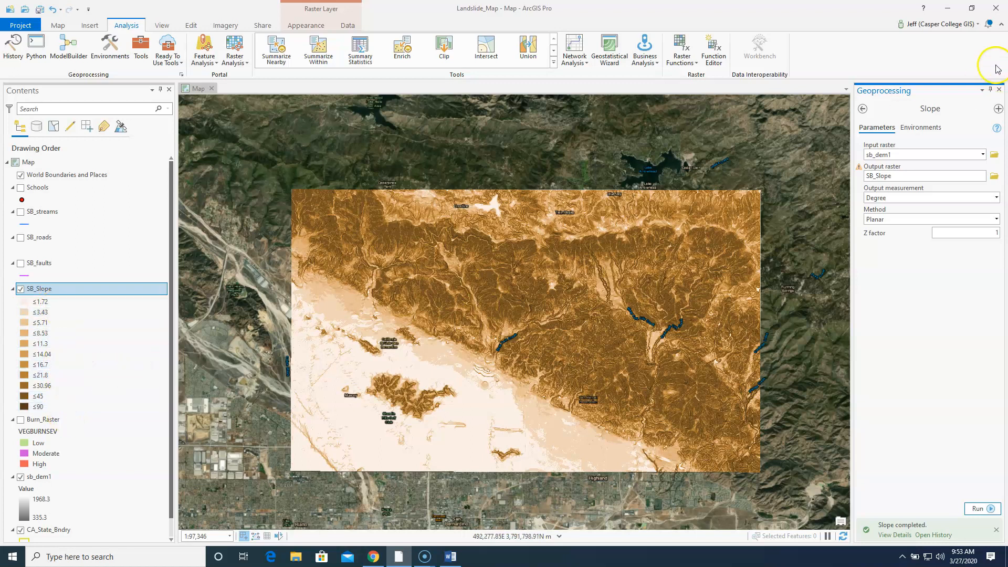
left_click(1000, 91)
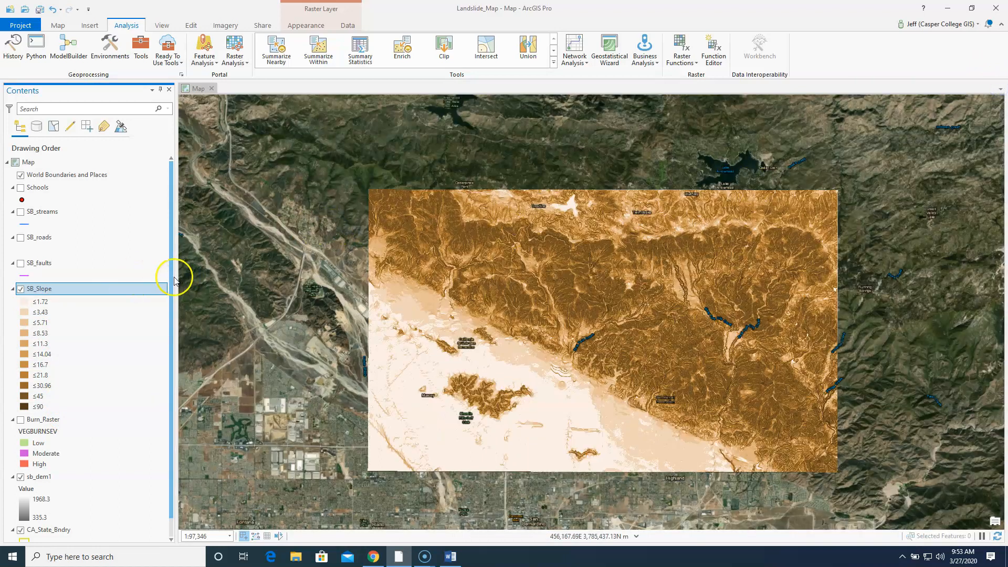
Step: Select the sb_dem1 layer, then find and open the Spatial Analyst Aspect tool
scroll(171, 284, "down", 1)
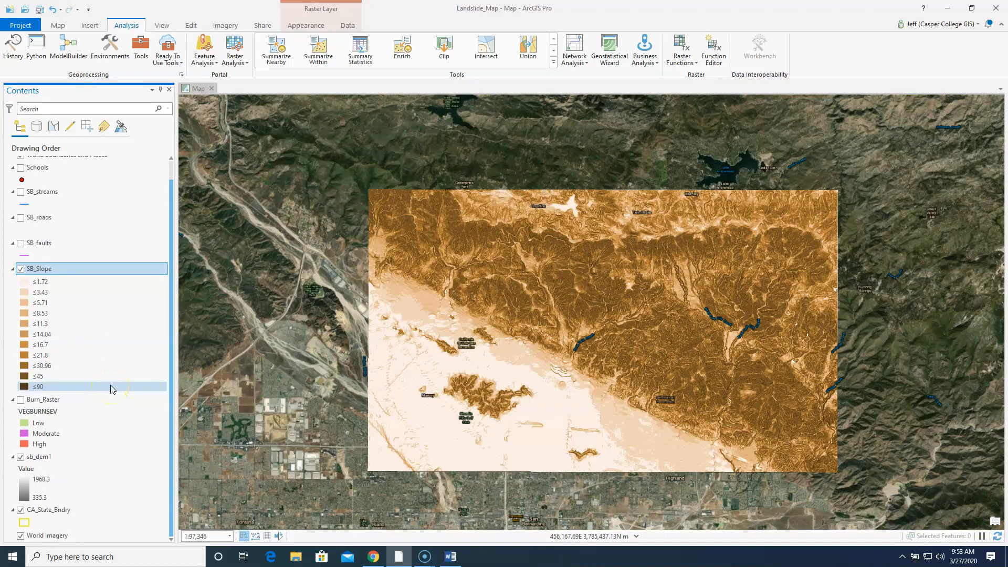
left_click(42, 461)
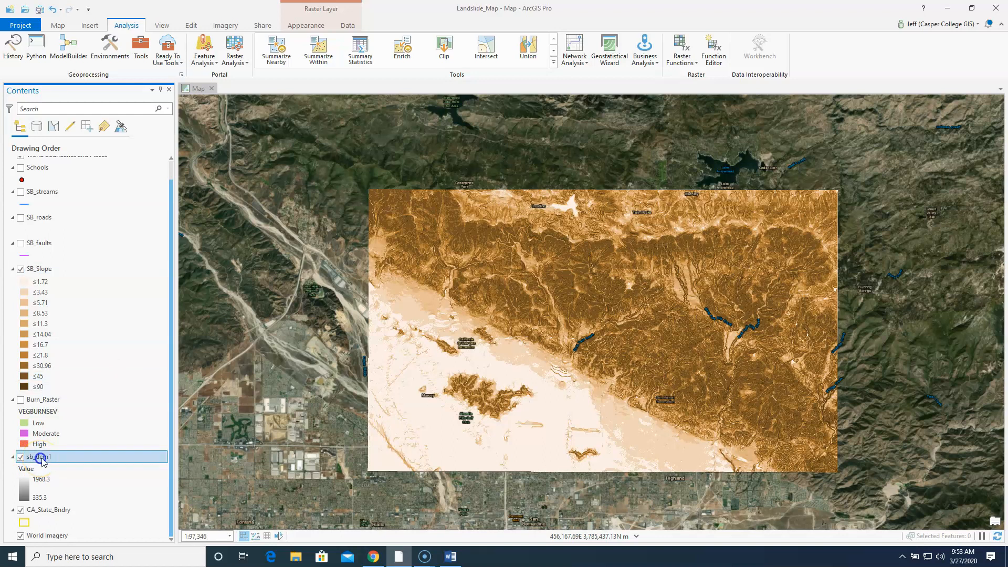
left_click(142, 52)
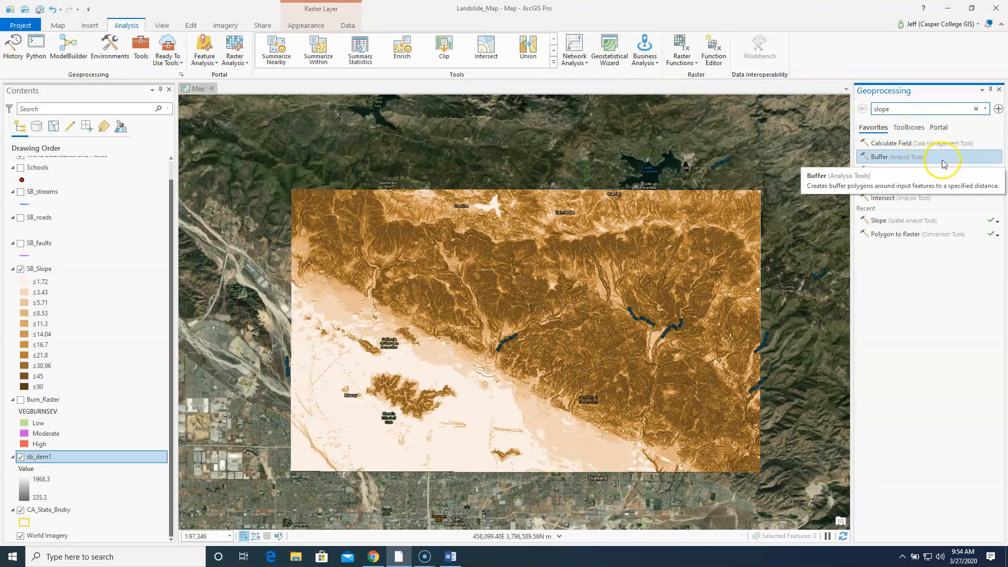
left_click(883, 109)
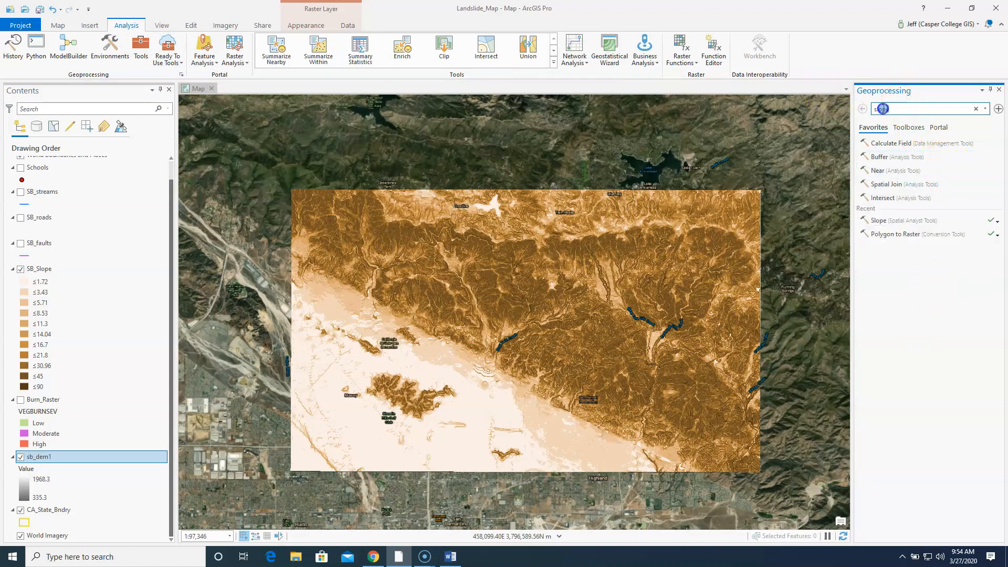
type("ascpect")
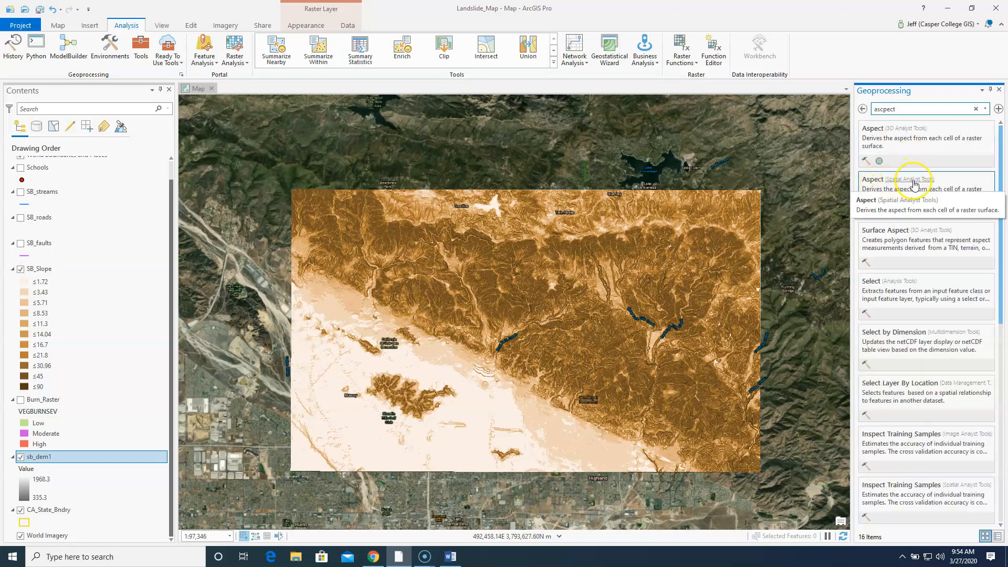
left_click(875, 180)
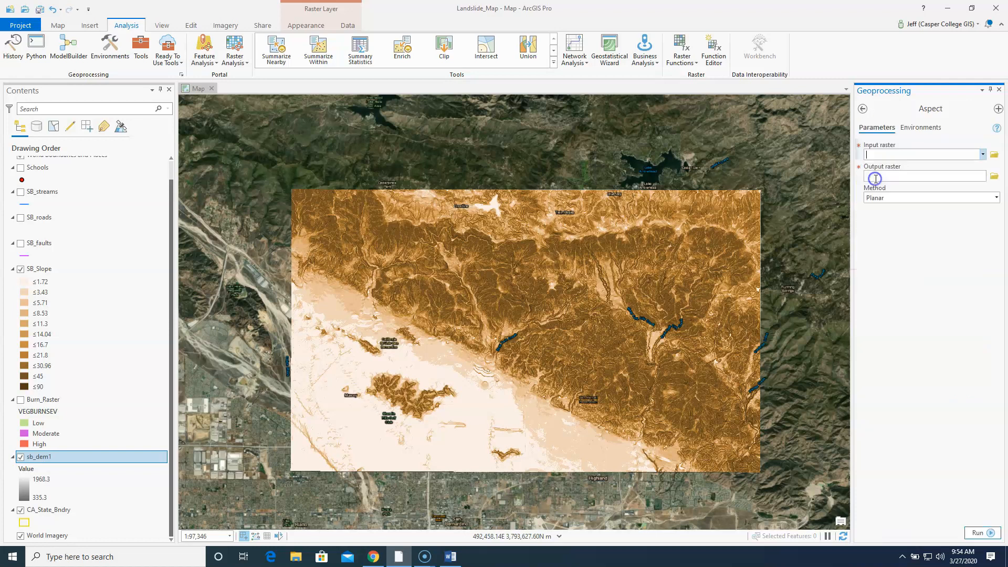
Step: Run Aspect on sb_dem1, saving the output raster as SB_Aspect in the Landslide_Project folder, and close the tool
left_click(982, 154)
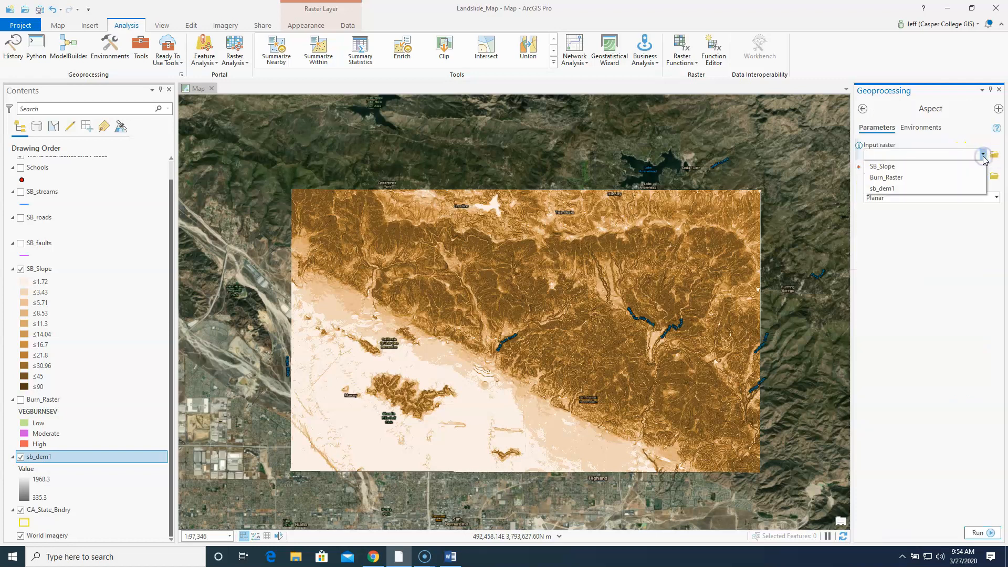
left_click(885, 188)
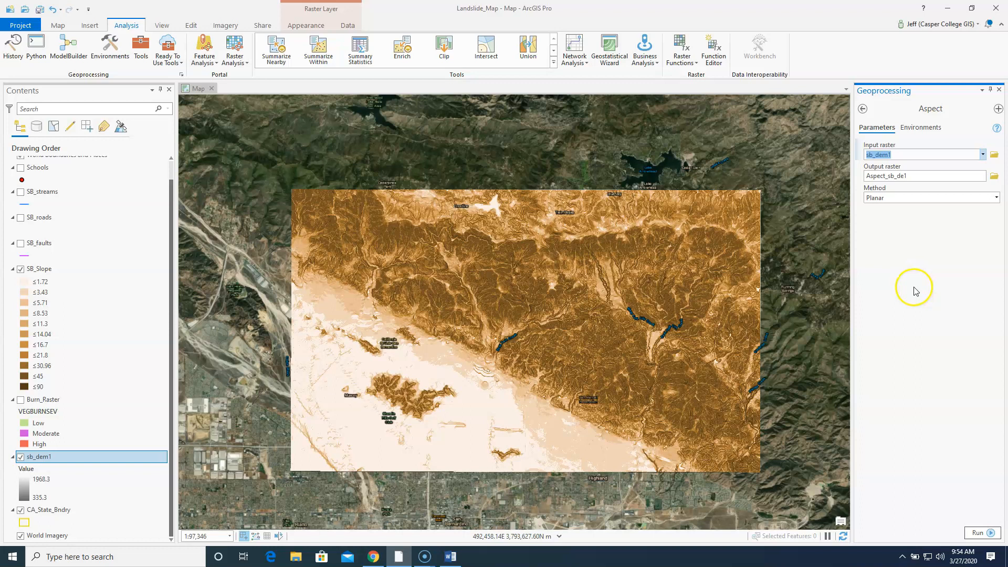
left_click_drag(940, 176, 810, 175)
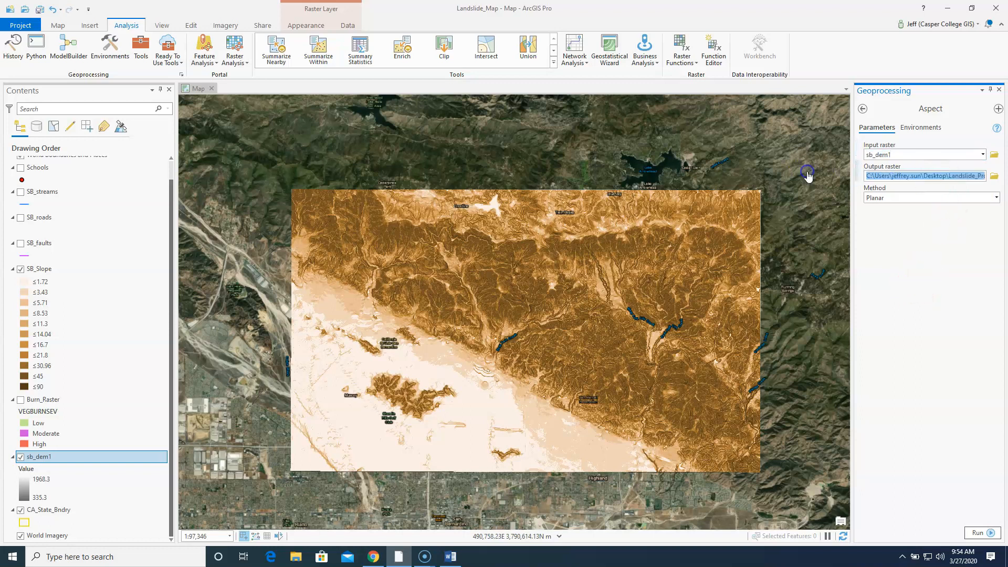
left_click(994, 176)
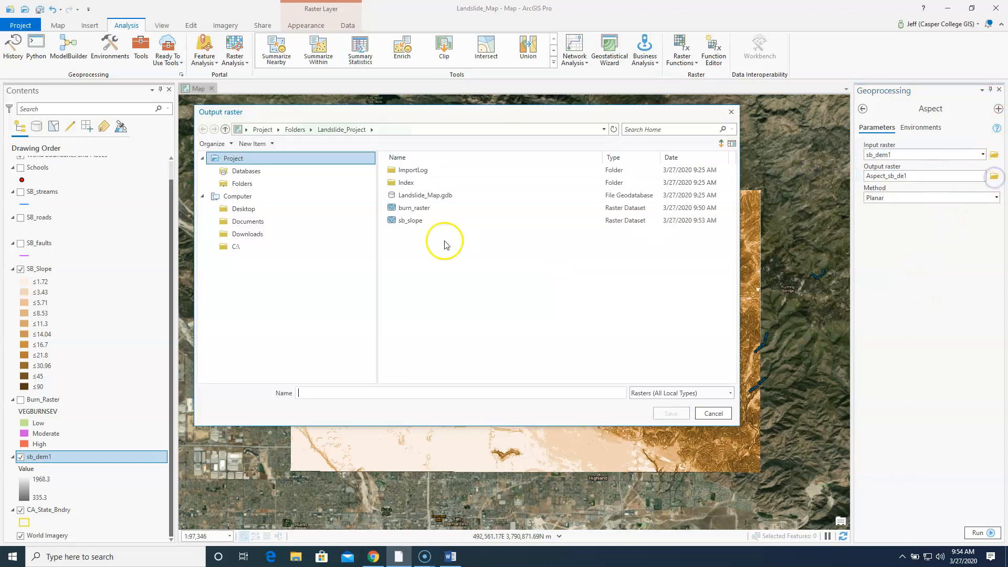
left_click(331, 395)
type("SB_Aspect")
left_click(670, 413)
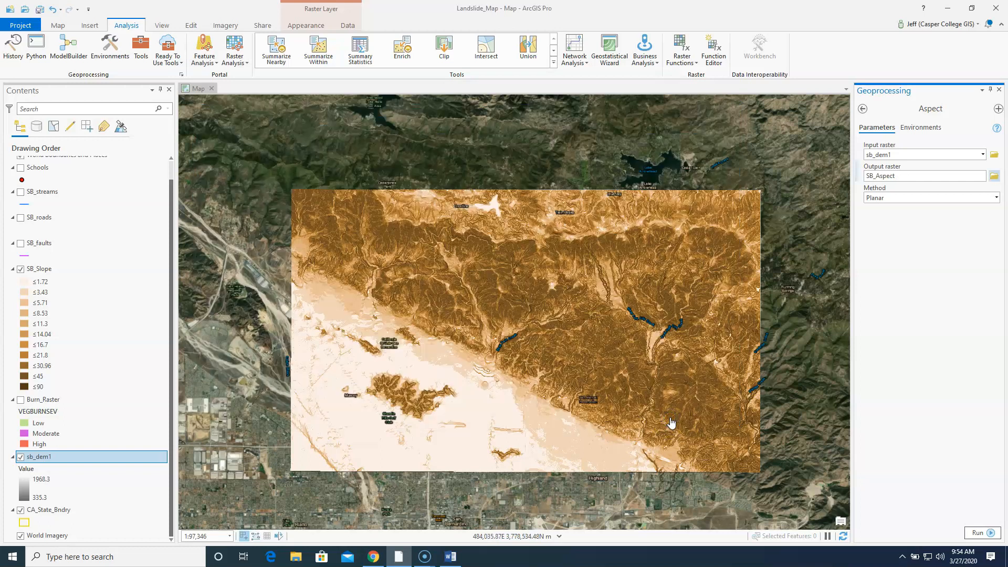
left_click(978, 533)
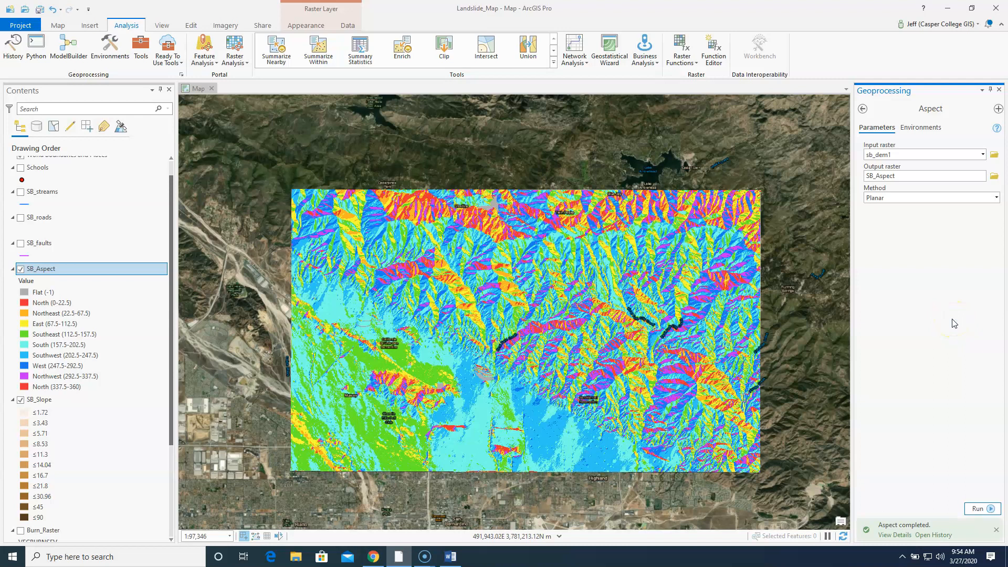
left_click(1001, 89)
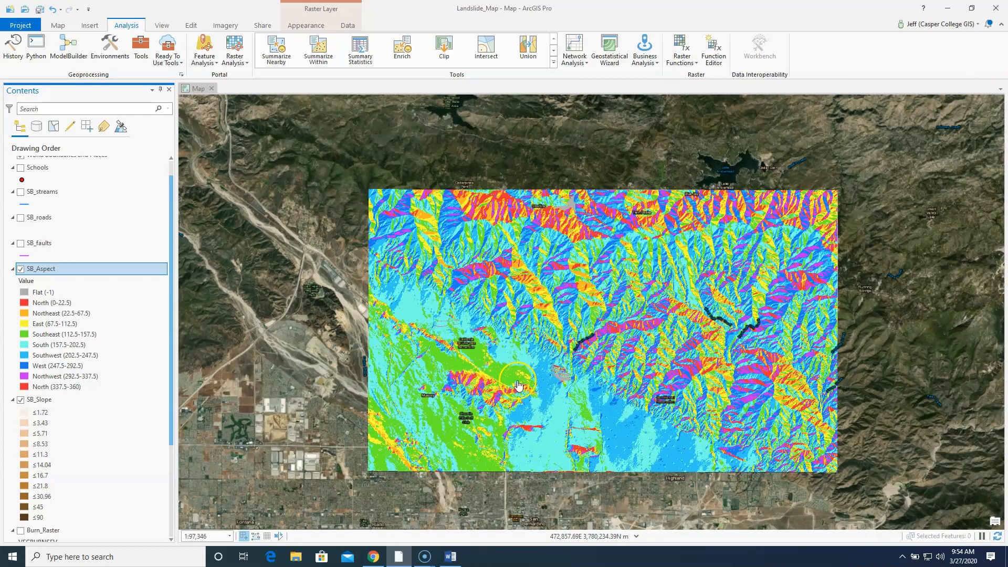
left_click(88, 341)
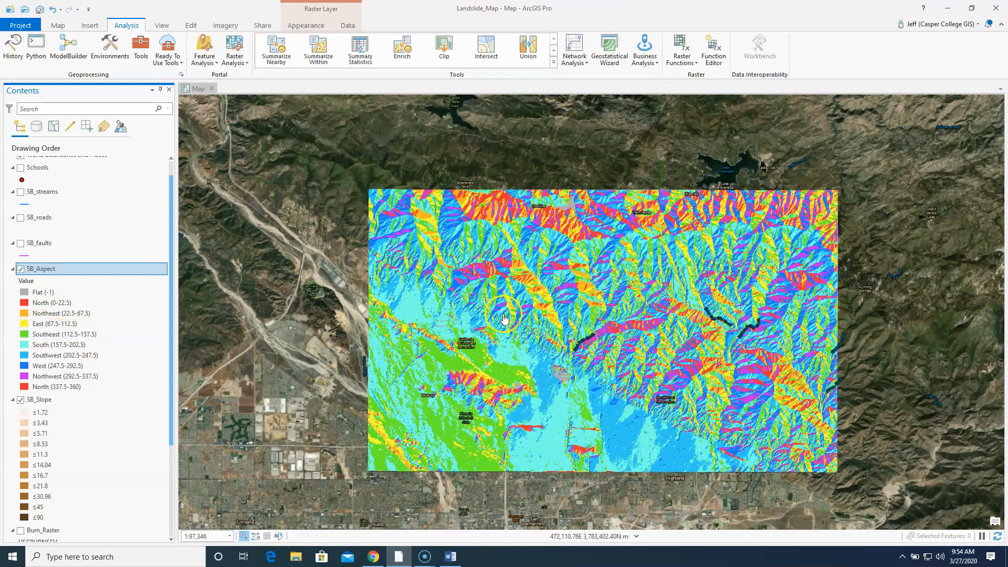
Step: Remove the sb_dem1 layer from the map
left_click(31, 294)
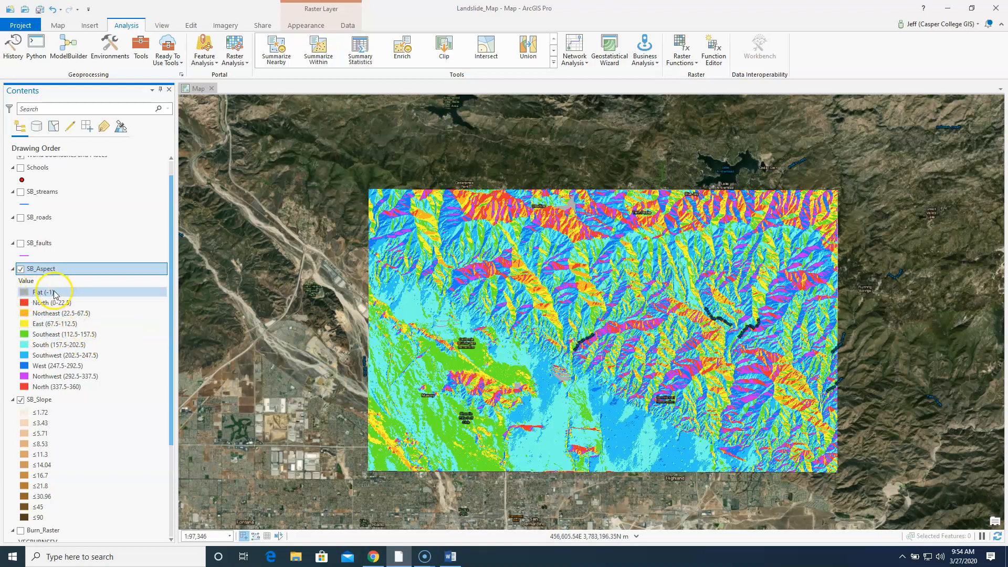
left_click(37, 303)
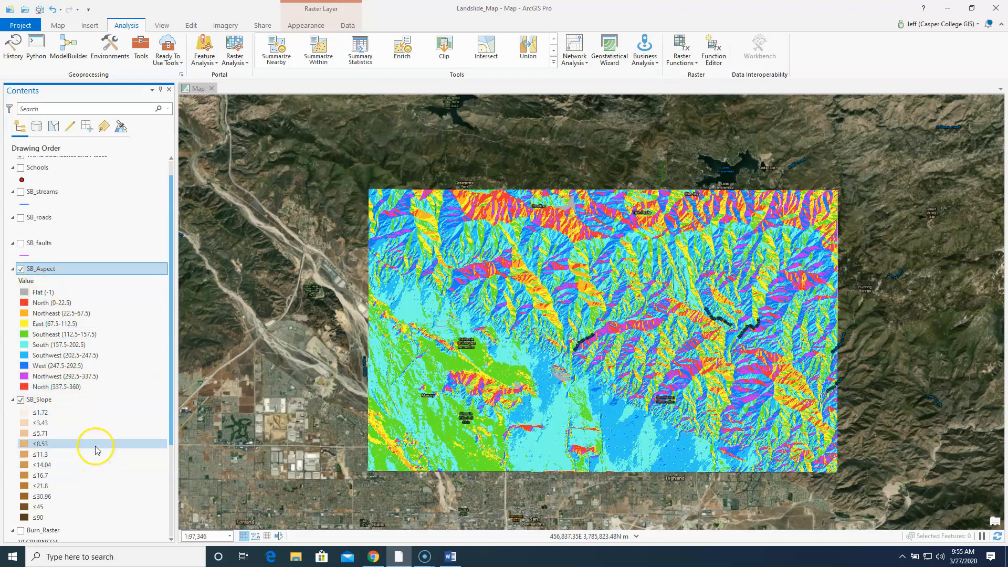
scroll(96, 468, "down", 3)
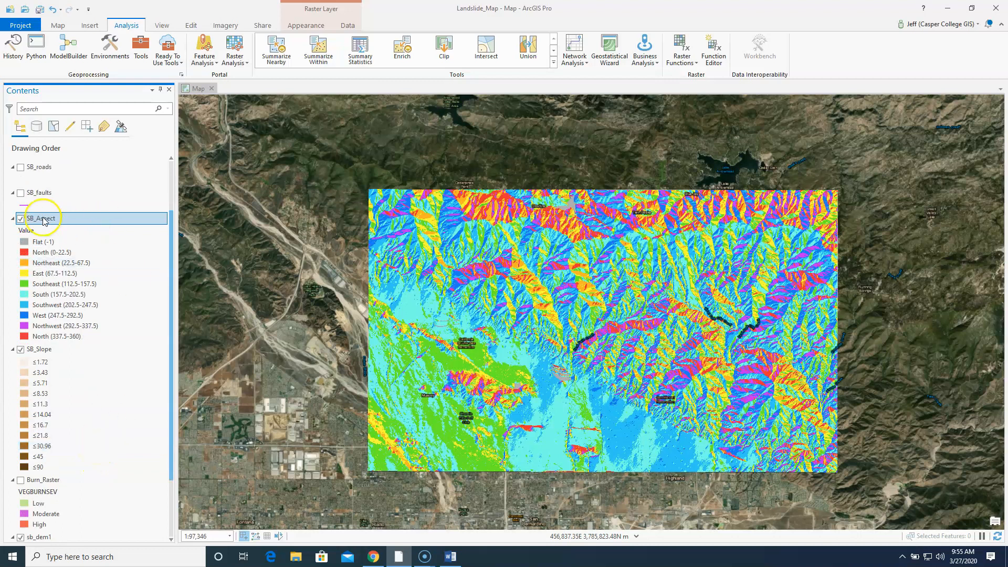
scroll(63, 354, "down", 5)
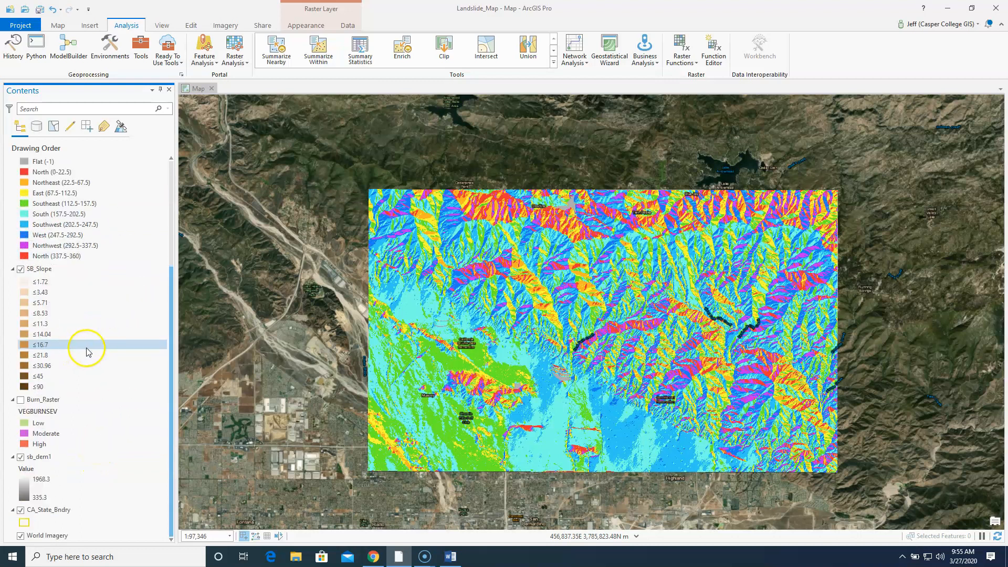
right_click(47, 460)
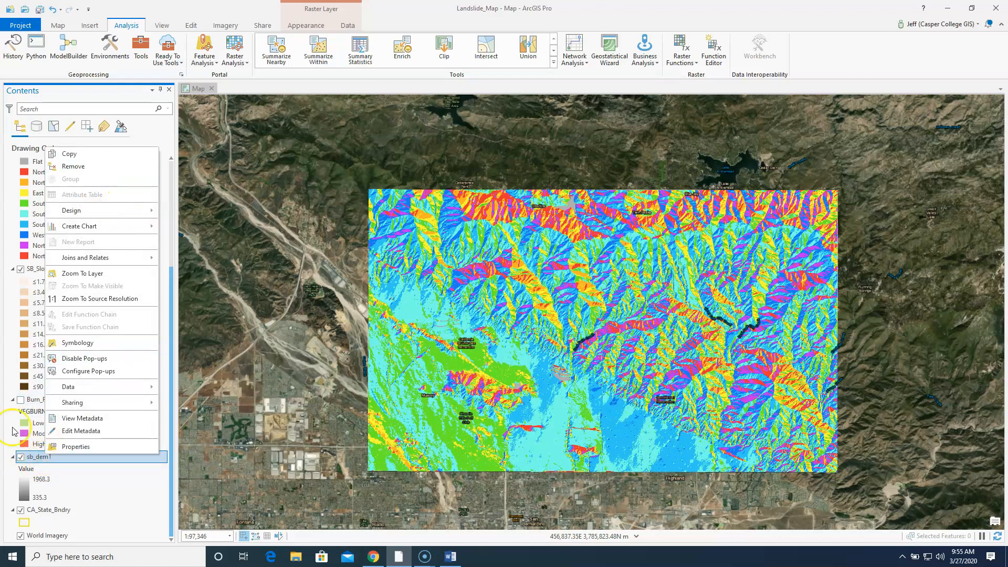
left_click(88, 166)
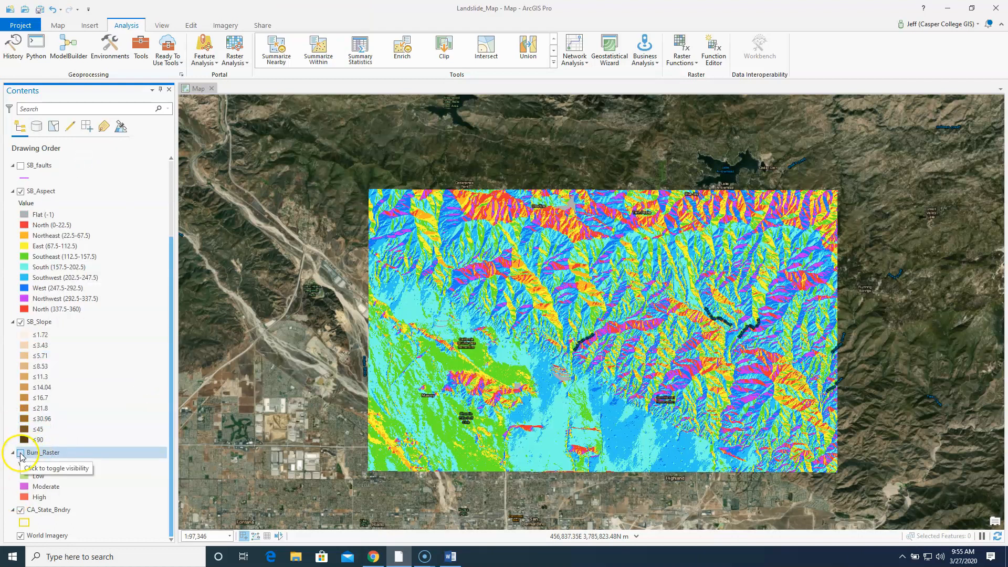
Step: Turn on the visibility of the Burn_Raster layer
left_click(20, 454)
scroll(105, 389, "up", 1)
scroll(139, 396, "down", 2)
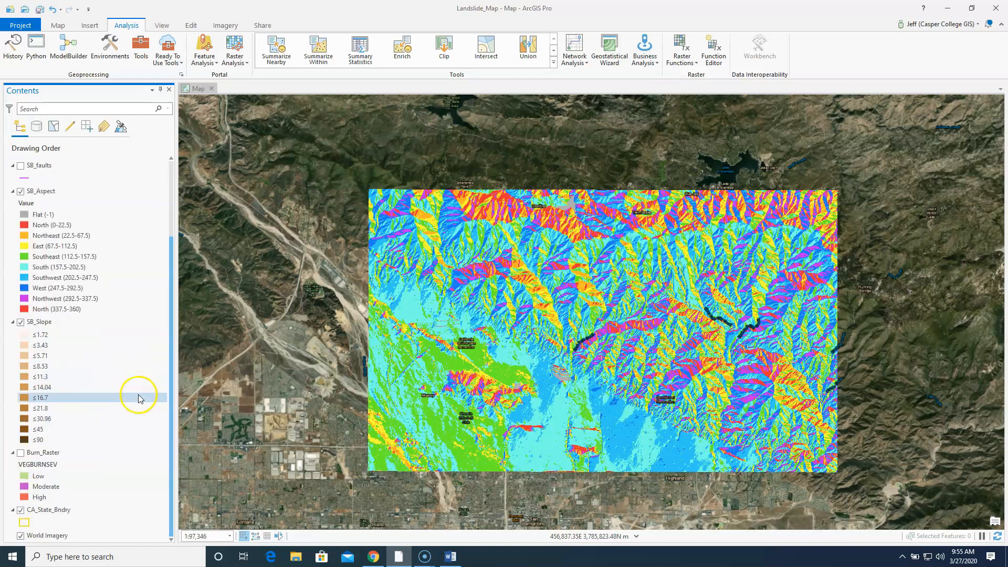
left_click(36, 321)
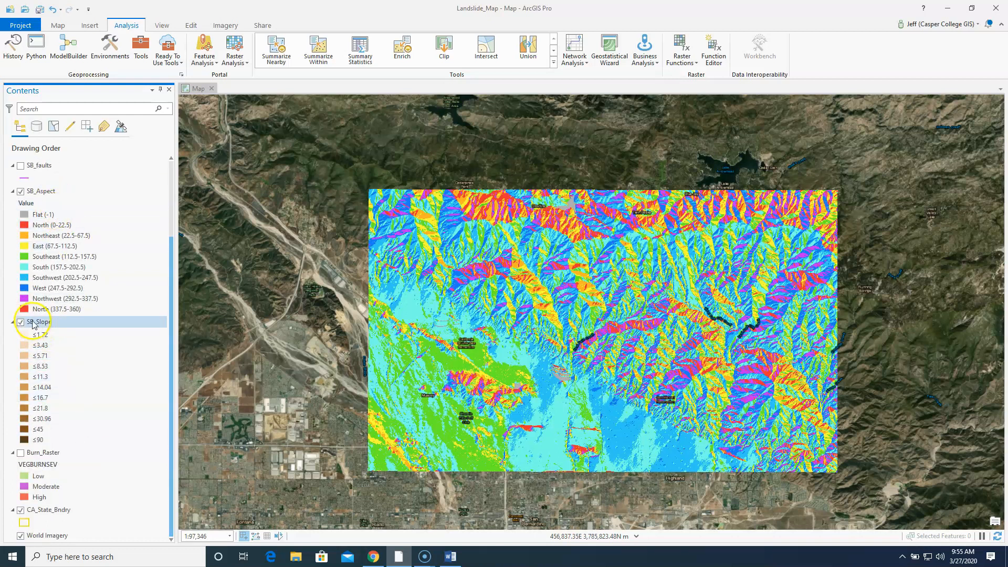
left_click(20, 453)
left_click(38, 453)
left_click(61, 192)
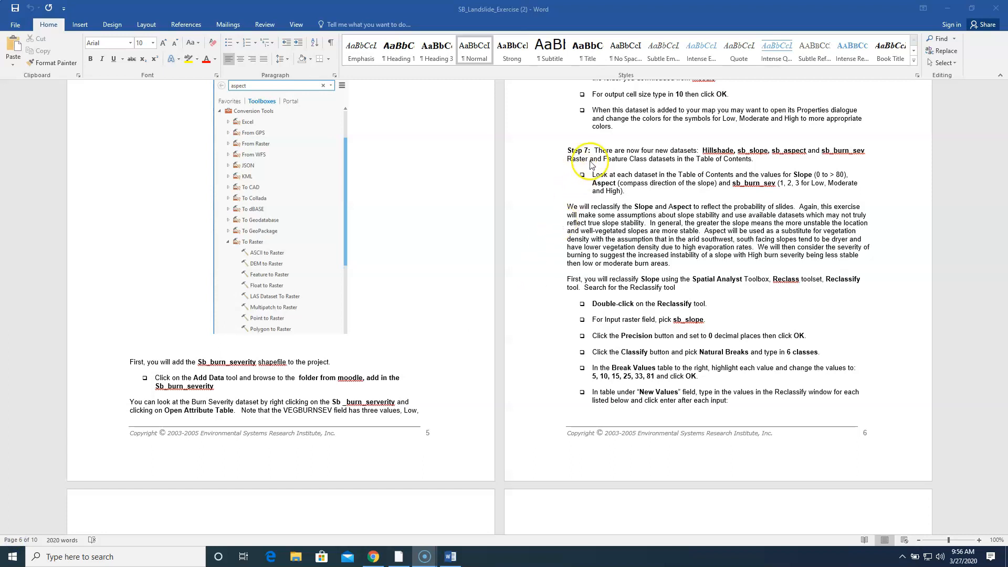
Step: Highlight the slope break values 5, 10, 15, 25, 33, 81 in the Word exercise and return to ArcGIS Pro
left_click(489, 377)
left_click(593, 377)
left_click_drag(591, 376, 655, 375)
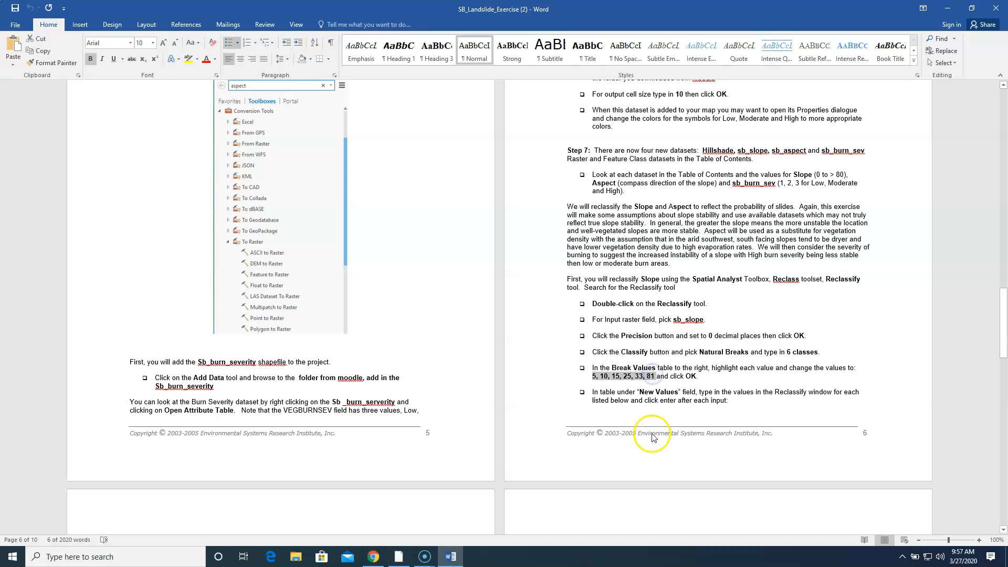
left_click(948, 9)
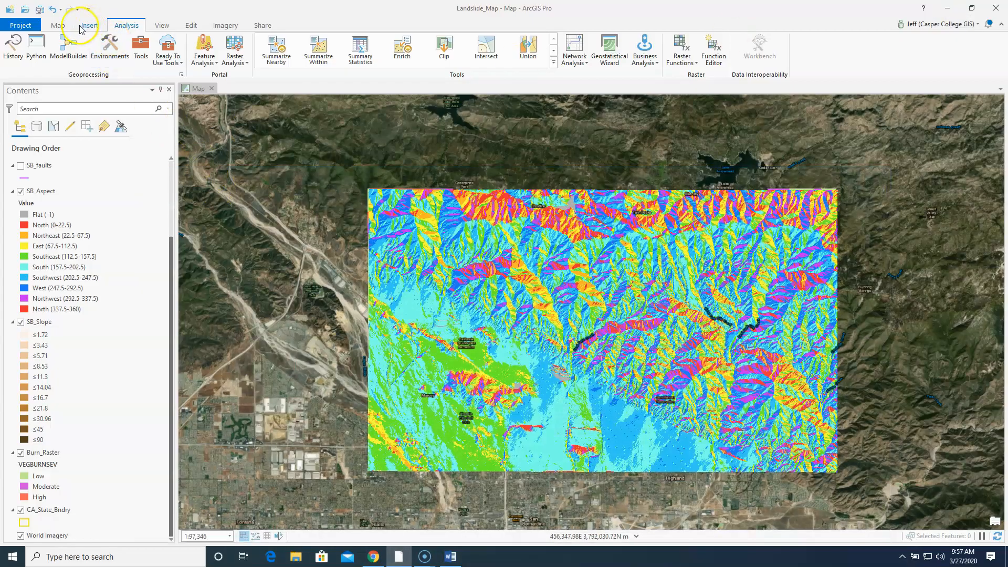
Step: Find and open the Spatial Analyst Reclassify tool and set SB_Slope as its input raster
left_click(141, 47)
double_click(893, 109)
type("Reclassify")
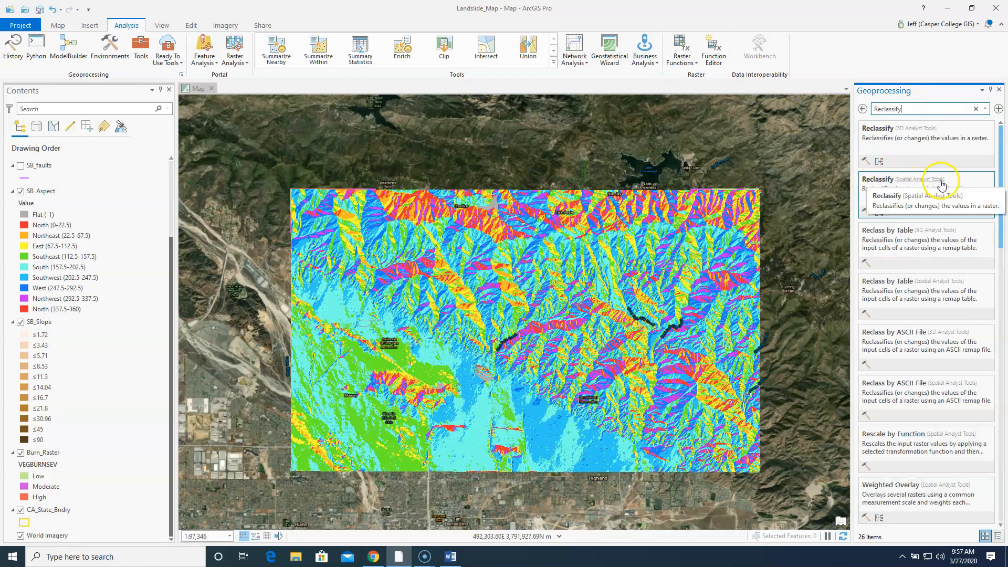
left_click(876, 181)
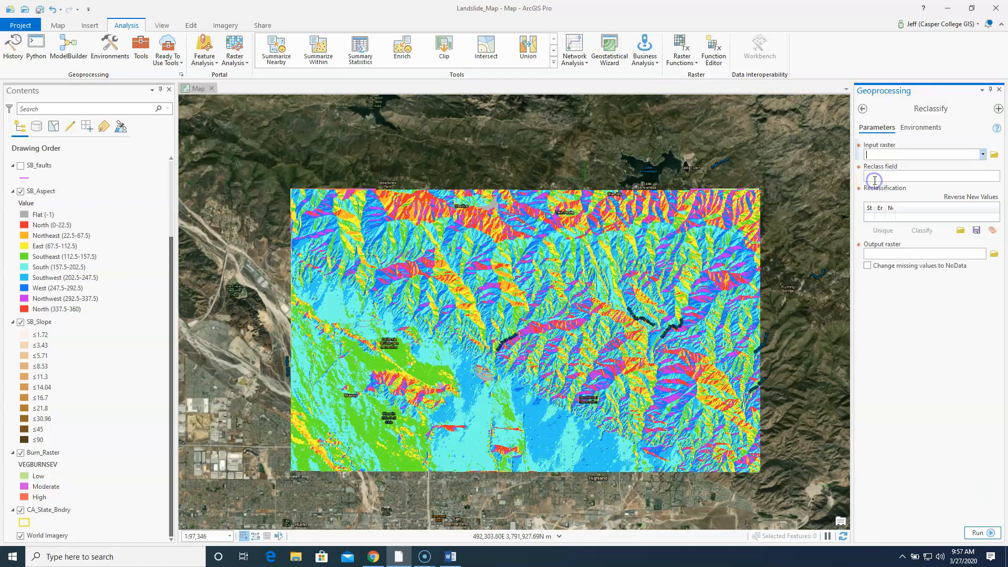
left_click(983, 156)
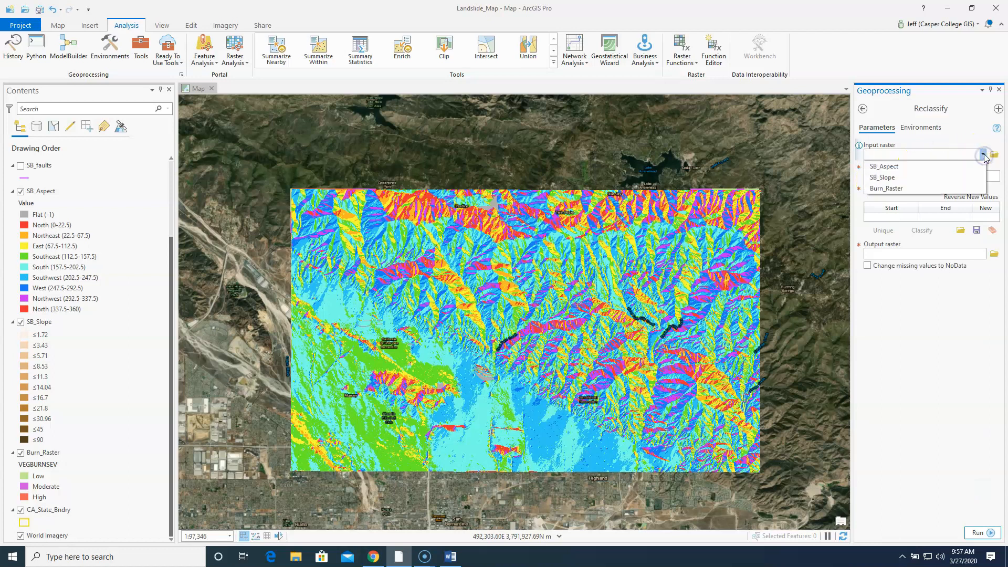
left_click(883, 178)
left_click(910, 412)
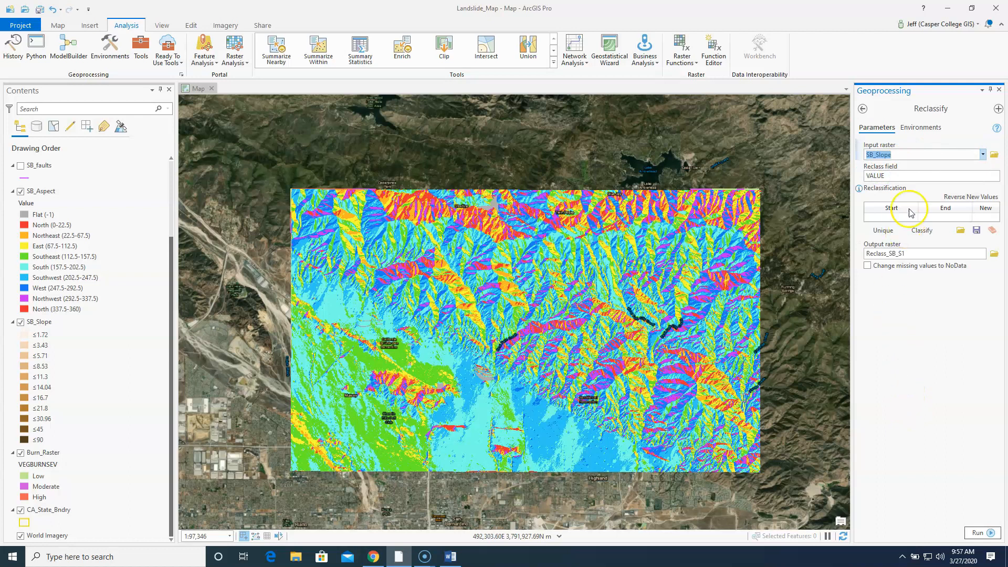
Step: Classify the SB_Slope values into 6 equal-interval classes
left_click(918, 234)
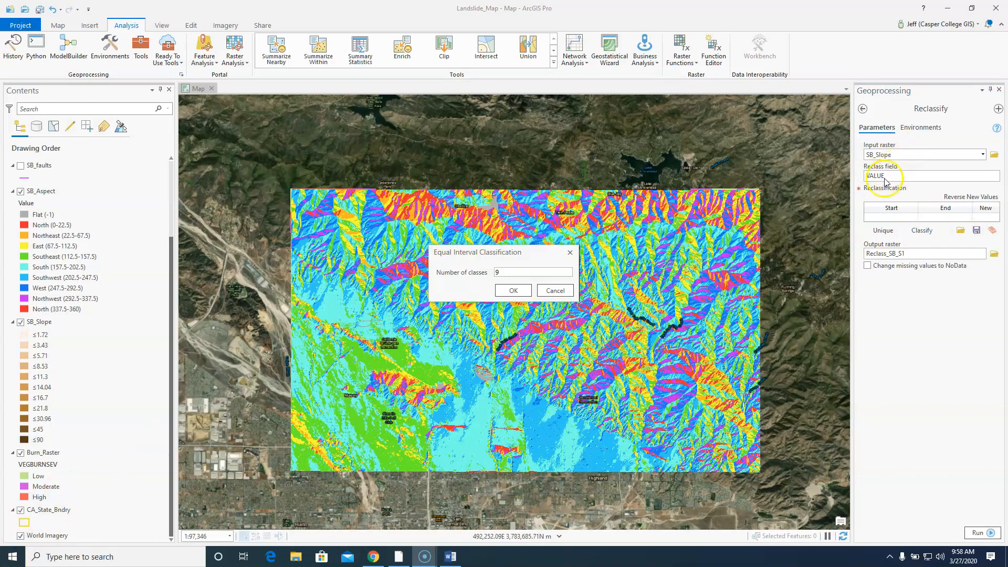
left_click(920, 234)
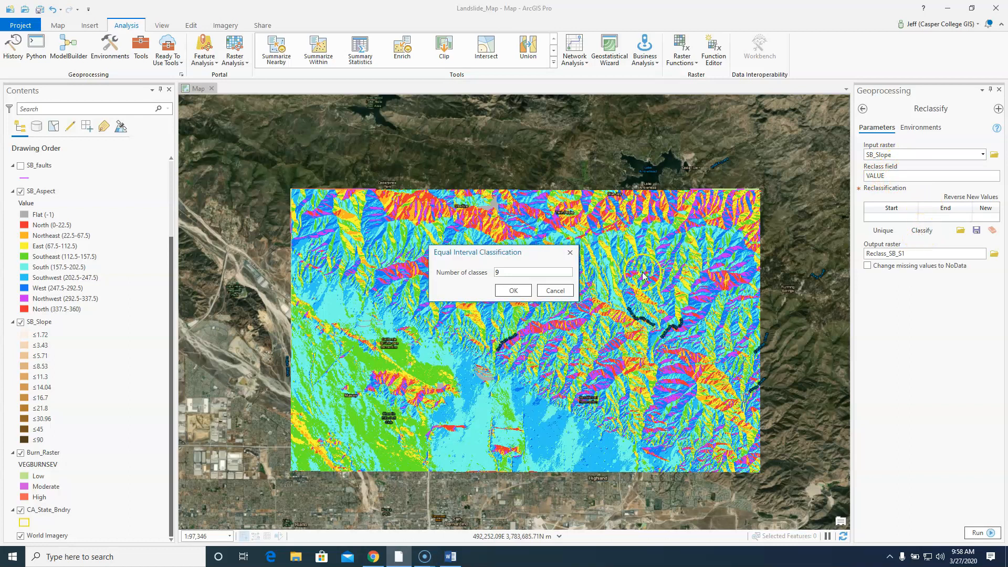
left_click(467, 273)
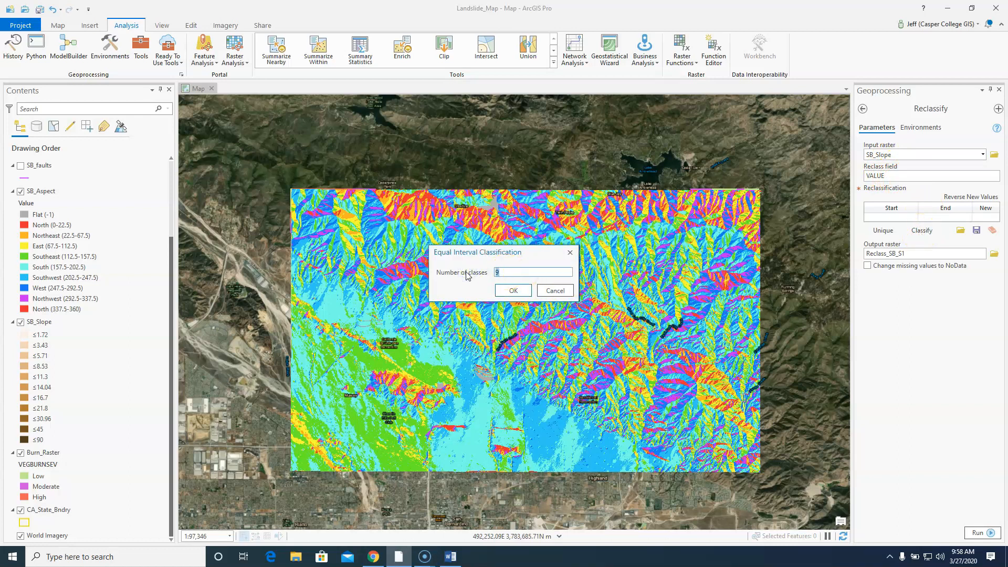
type("6")
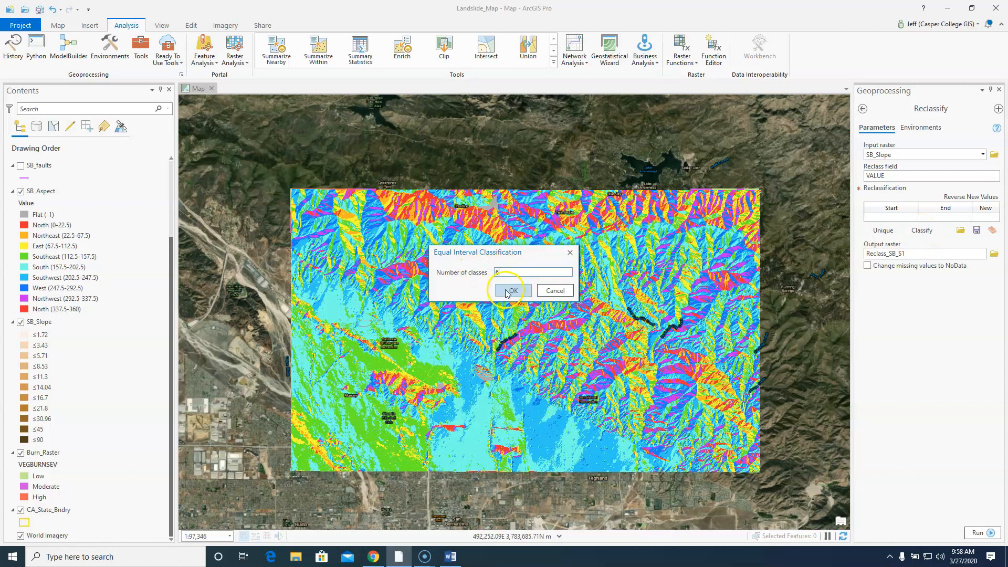
left_click(513, 291)
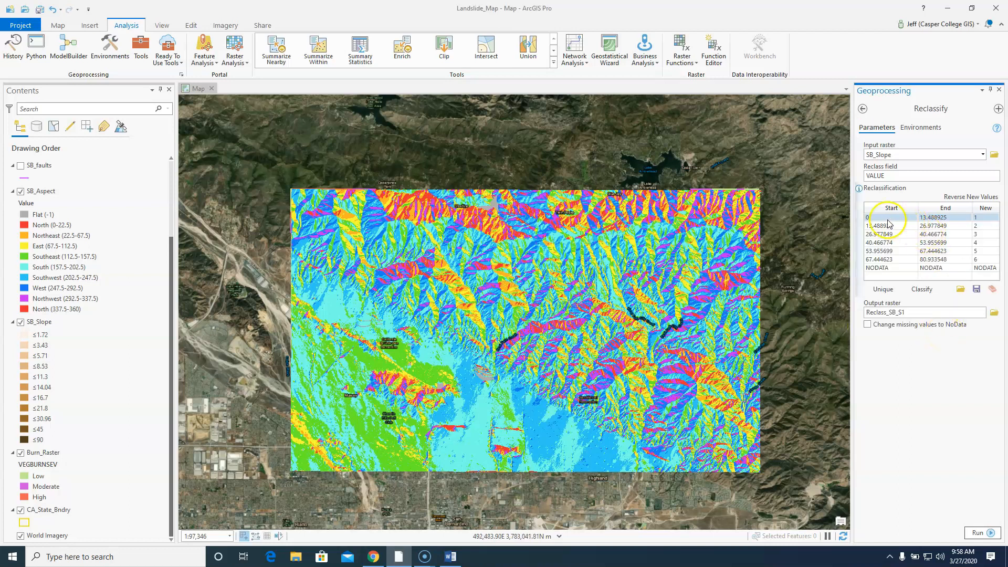
Step: Check the break values in the Word exercise and set the first two slope classes to 0–5 and 5–10 in ArcGIS Pro
left_click(450, 557)
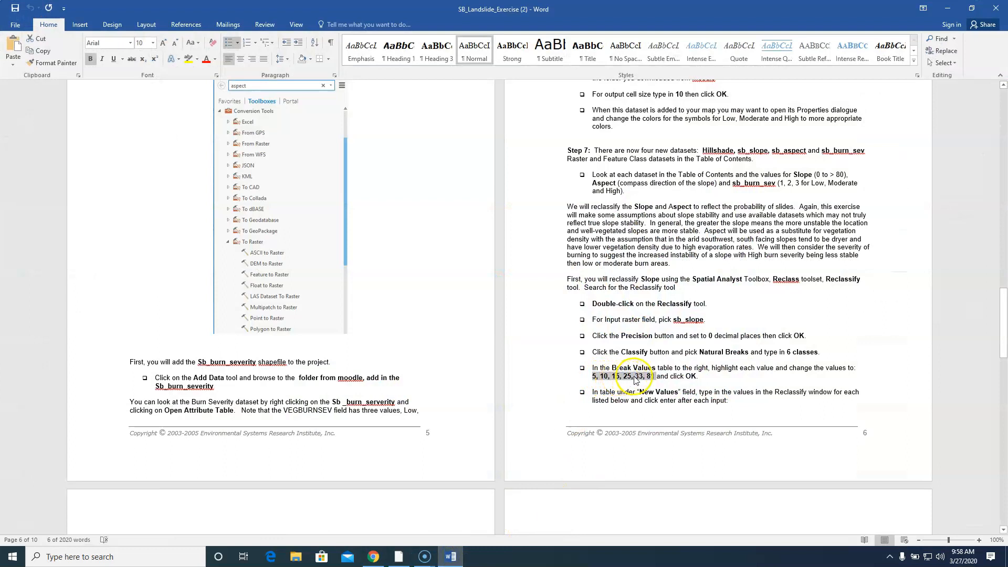
left_click(948, 9)
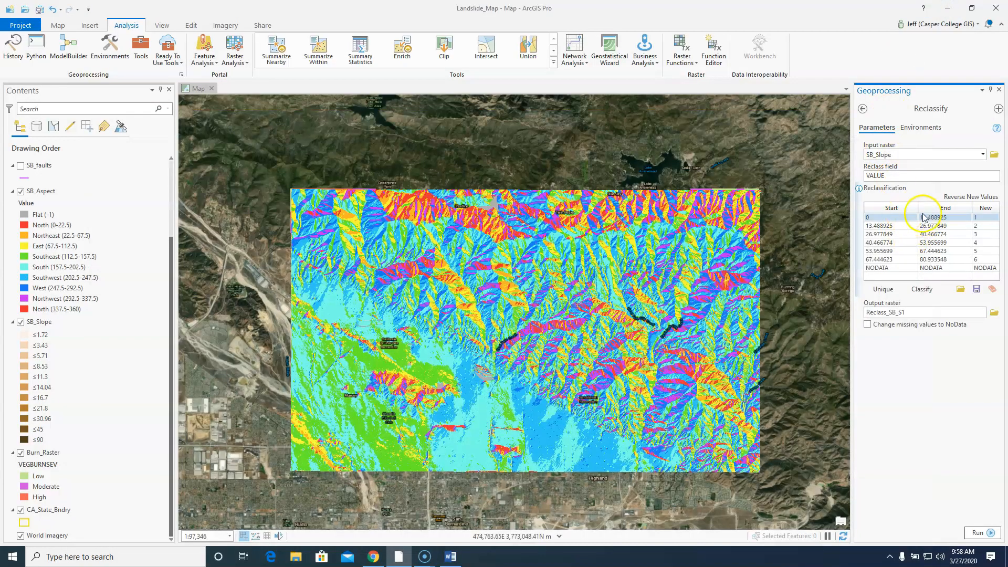
left_click(947, 220)
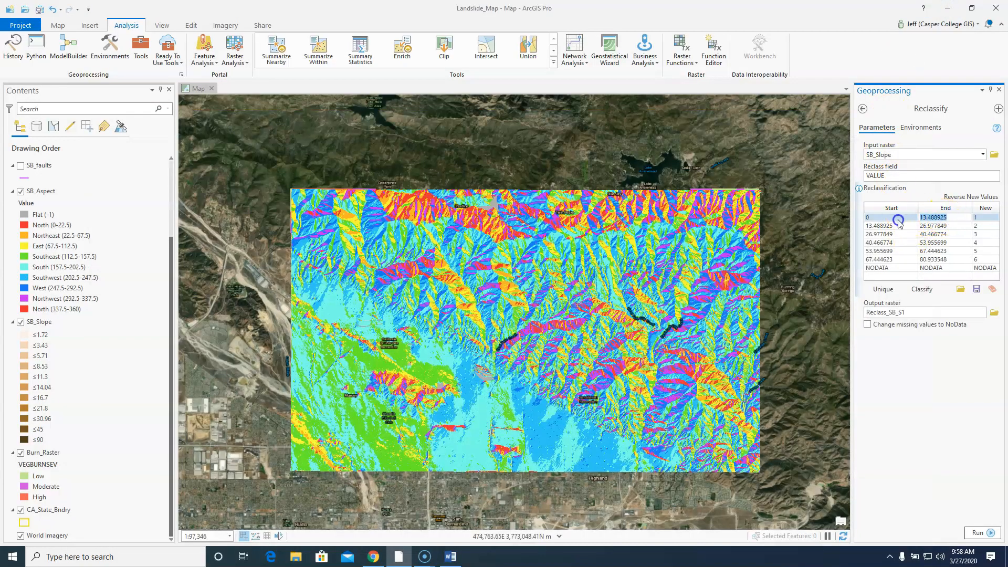
type("5")
left_click(886, 231)
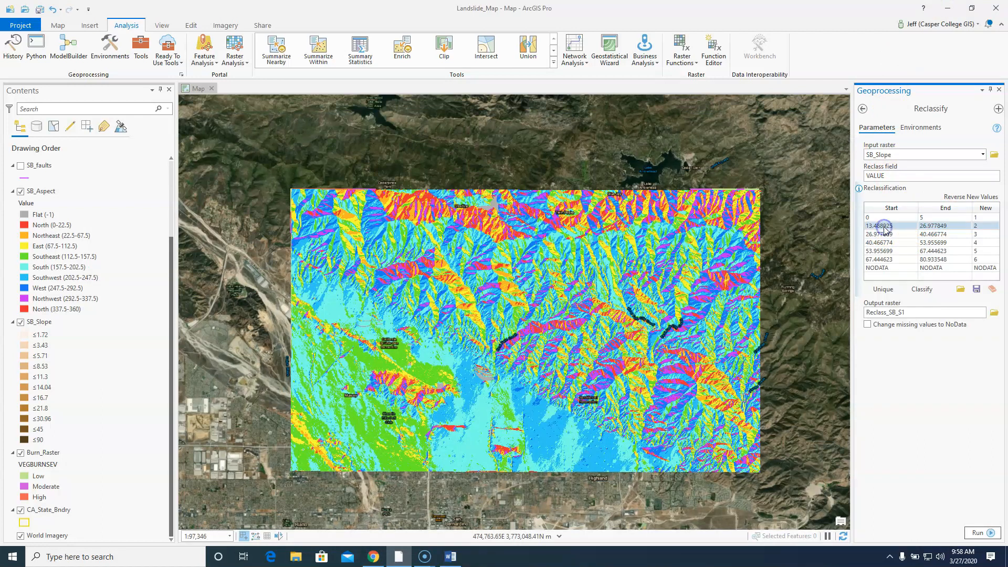
type("5")
left_click(944, 226)
left_click_drag(951, 225, 906, 227)
type("10")
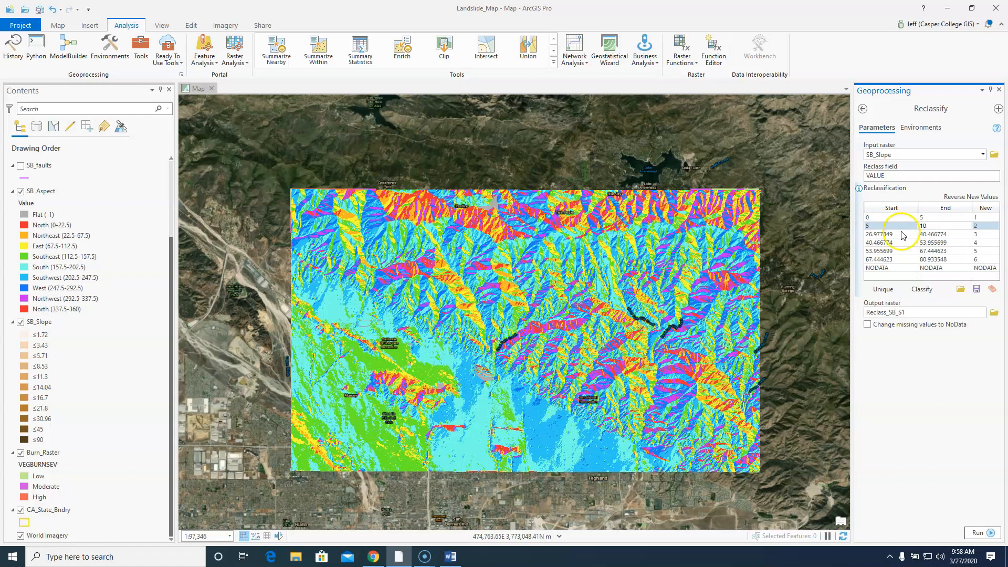
Step: Set the third slope class to start at 10 and end at 15
left_click(894, 234)
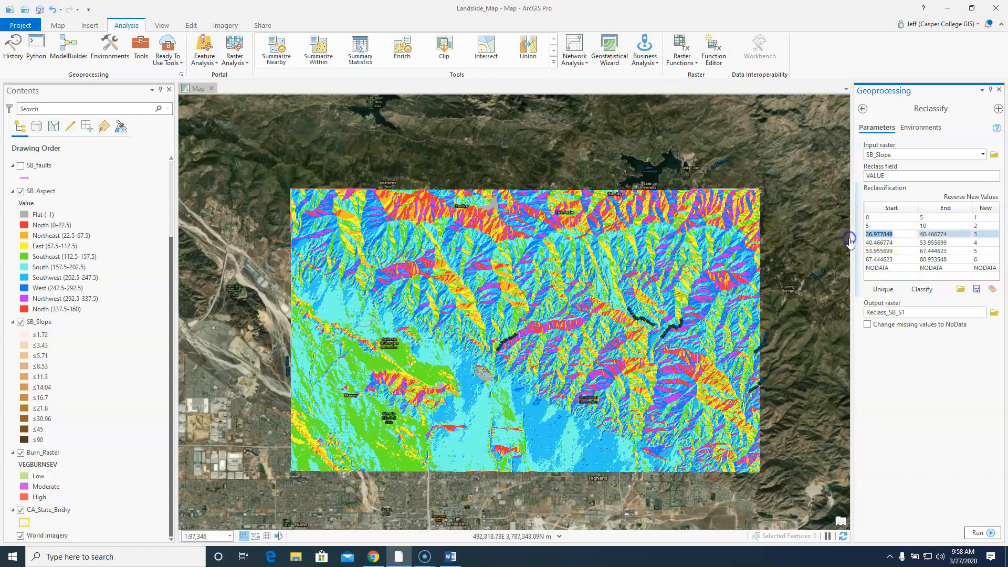
left_click(945, 235)
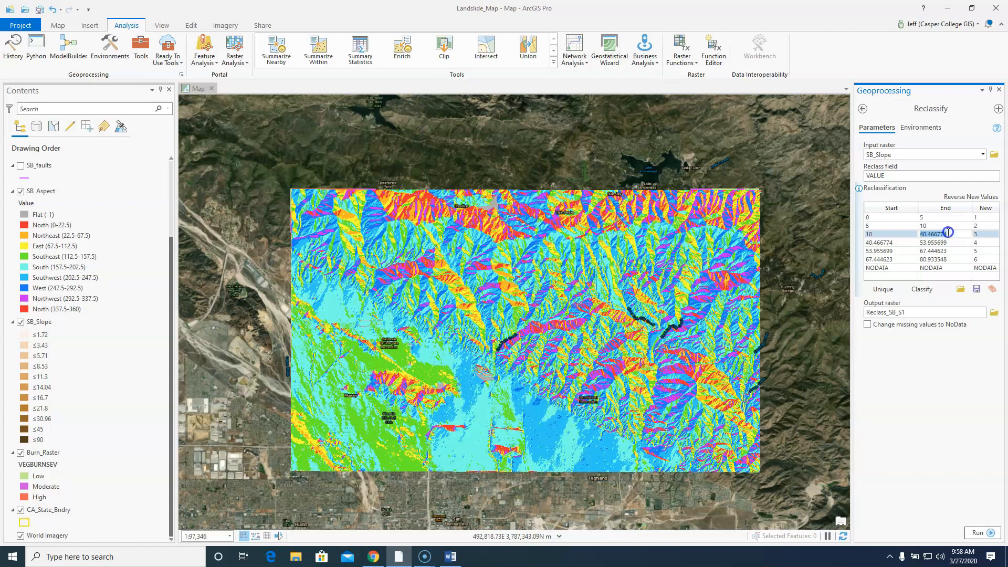
left_click_drag(953, 234, 916, 235)
type("15")
key("Return")
Step: Set the fourth slope class to 15–25, checking the break values in the Word exercise
left_click_drag(894, 243, 859, 246)
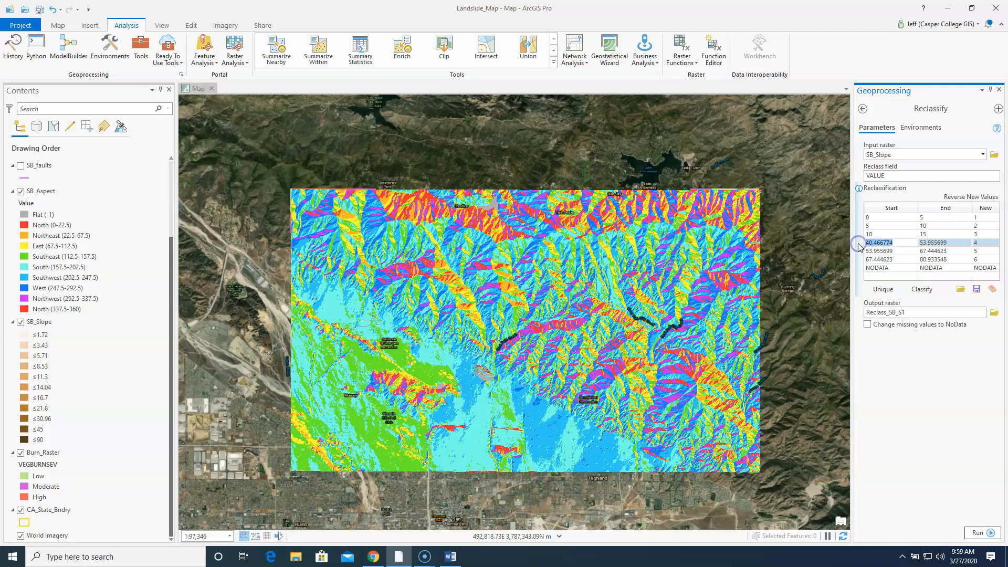
left_click(452, 557)
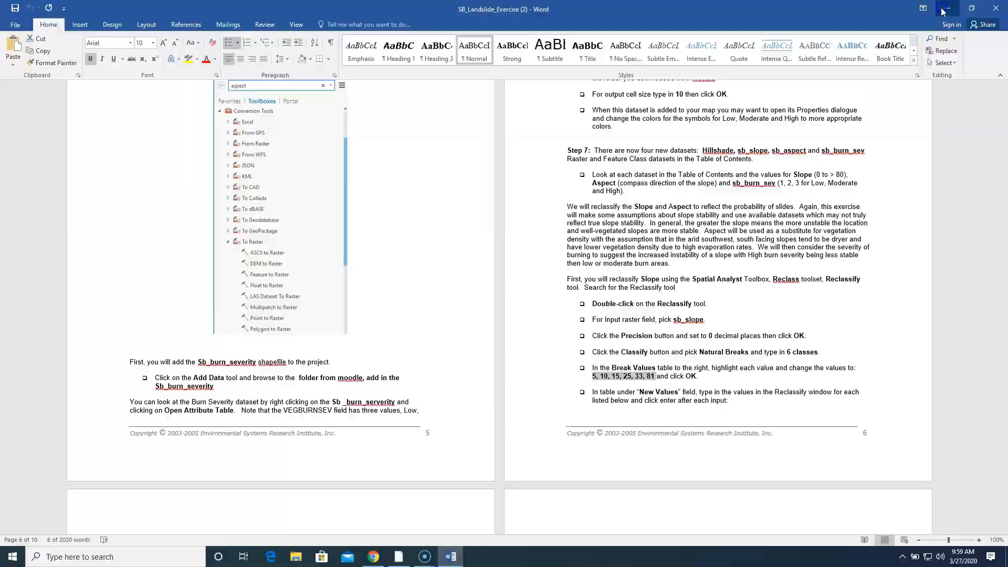
left_click(946, 9)
left_click(934, 243)
left_click(937, 243)
left_click_drag(951, 243, 908, 245)
type("25")
Step: Set the fifth slope class to 25–33 and the sixth to 33–81
left_click(899, 253)
left_click(899, 253)
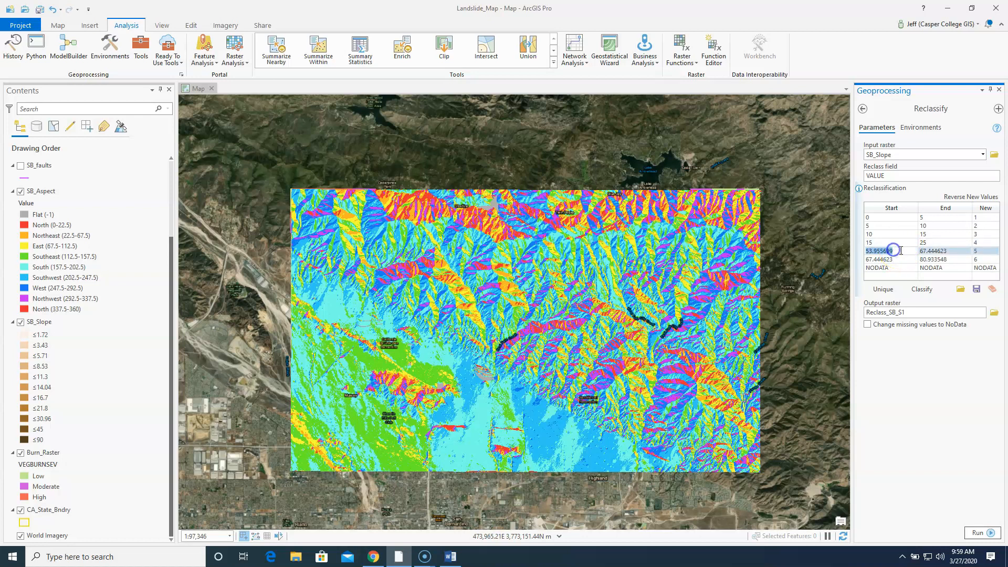
left_click(948, 252)
type("33")
left_click(891, 259)
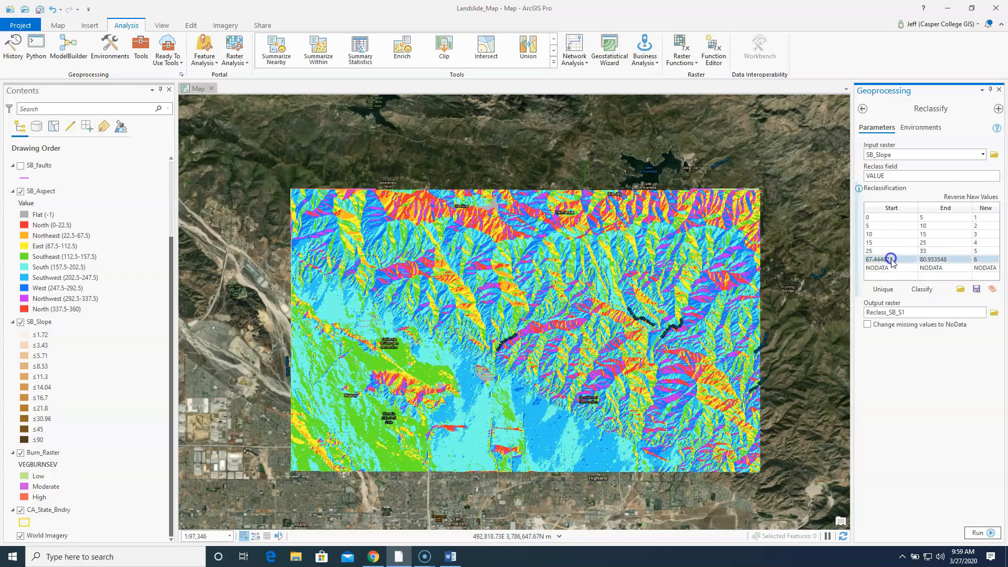
left_click_drag(855, 259, 847, 259)
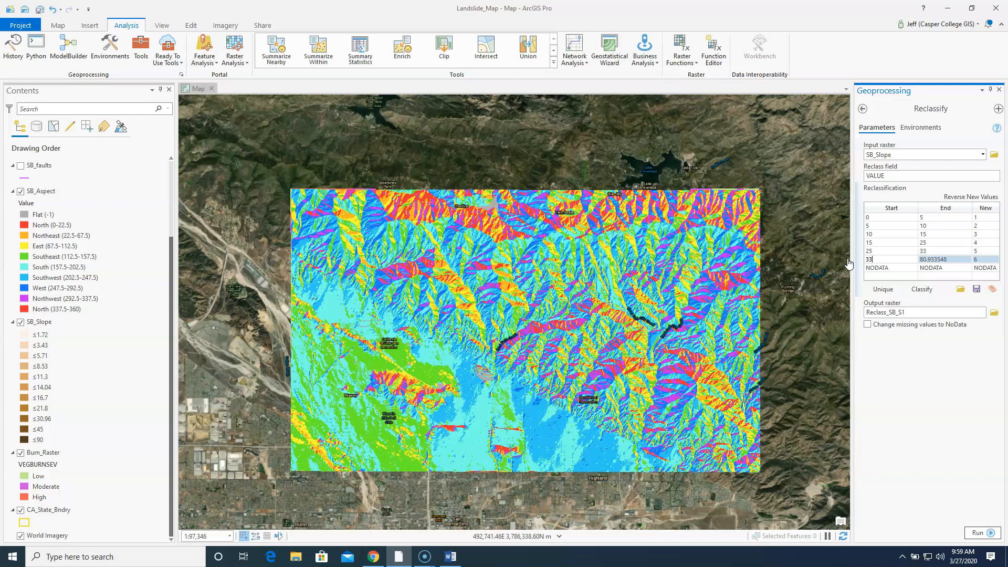
left_click(927, 261)
left_click(948, 259)
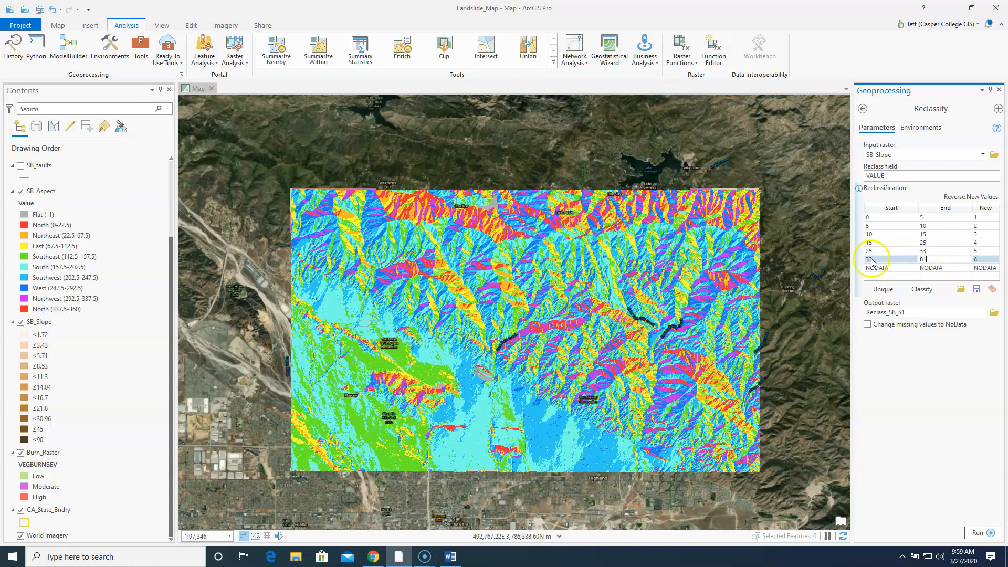
Step: Check the new slope class values in the Word exercise's Reclassify example and return to ArcGIS Pro
key("alt+Tab")
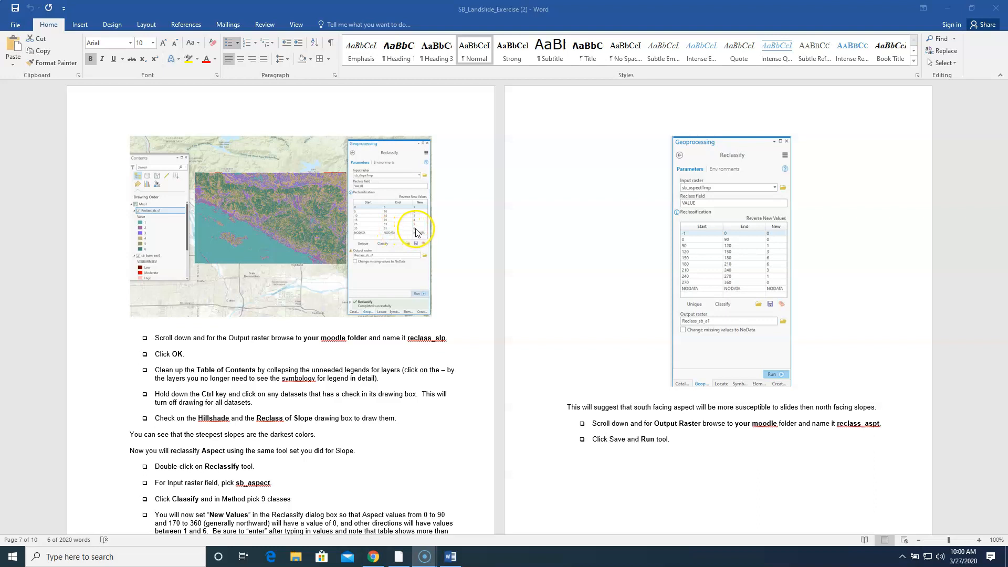
left_click(947, 9)
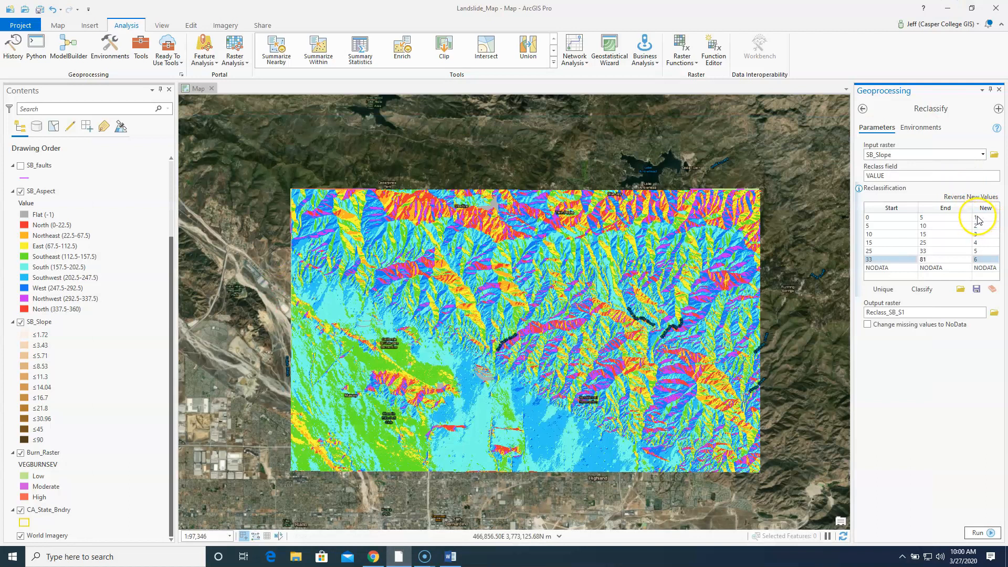
Step: Name the Reclassify output raster SB_Slope_RC in the Landslide_Project folder and run the slope reclassification
left_click(962, 366)
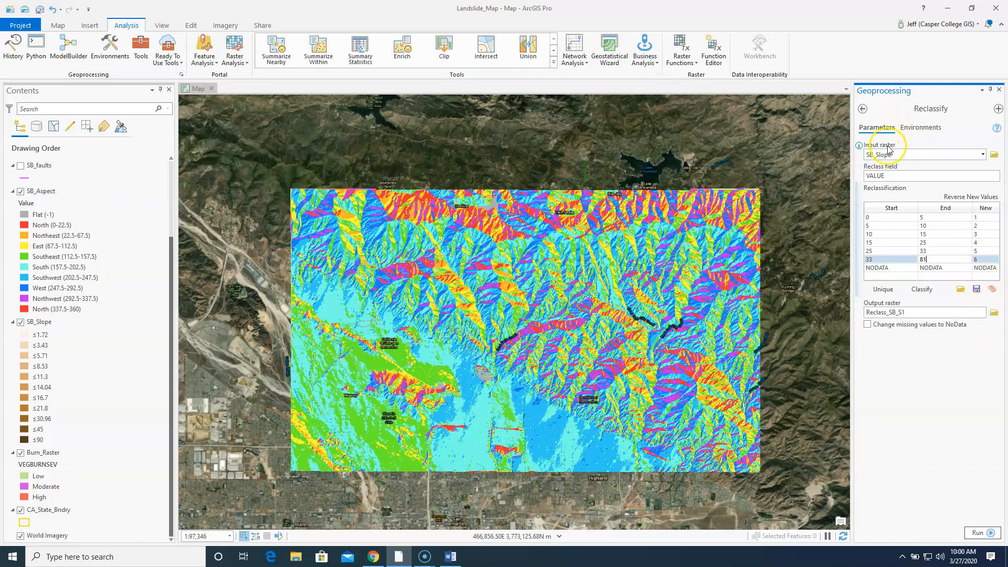
left_click(994, 314)
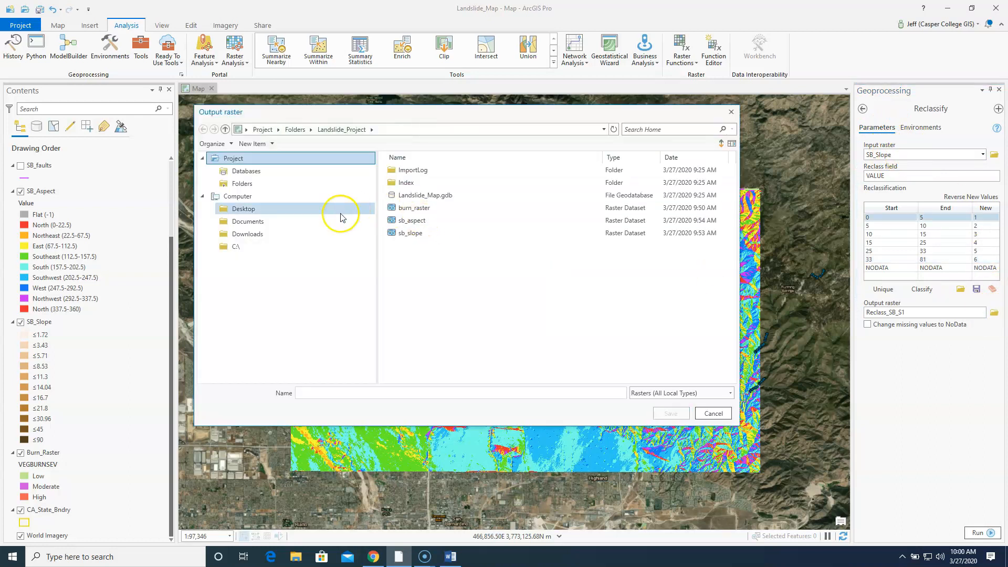
left_click(333, 391)
type("S")
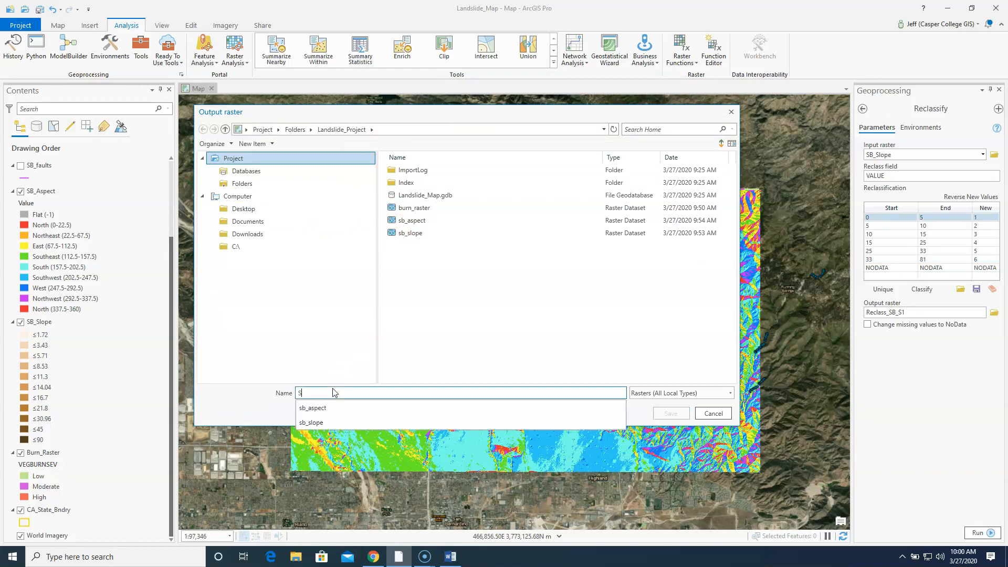
type("B_Slope_RC")
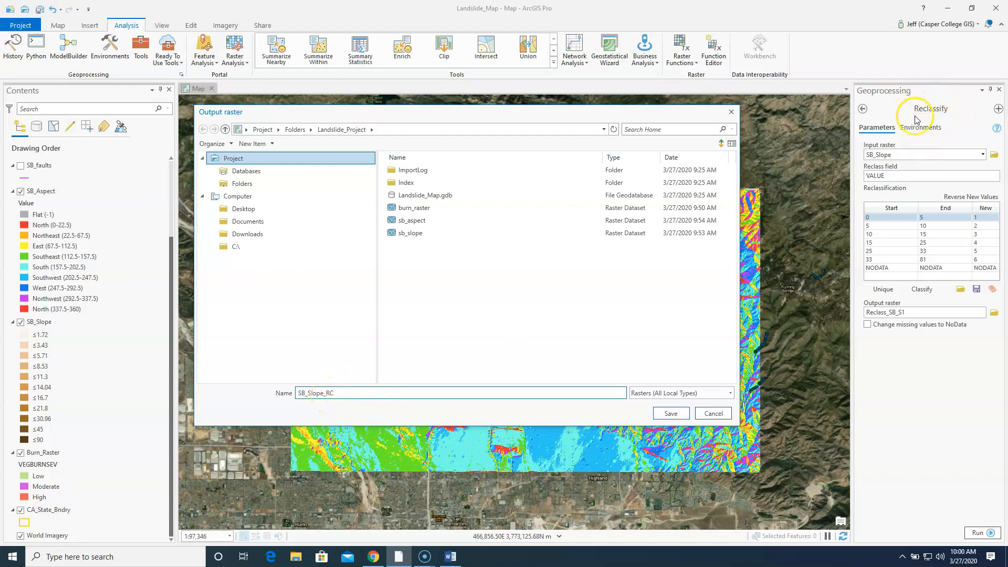
left_click(681, 413)
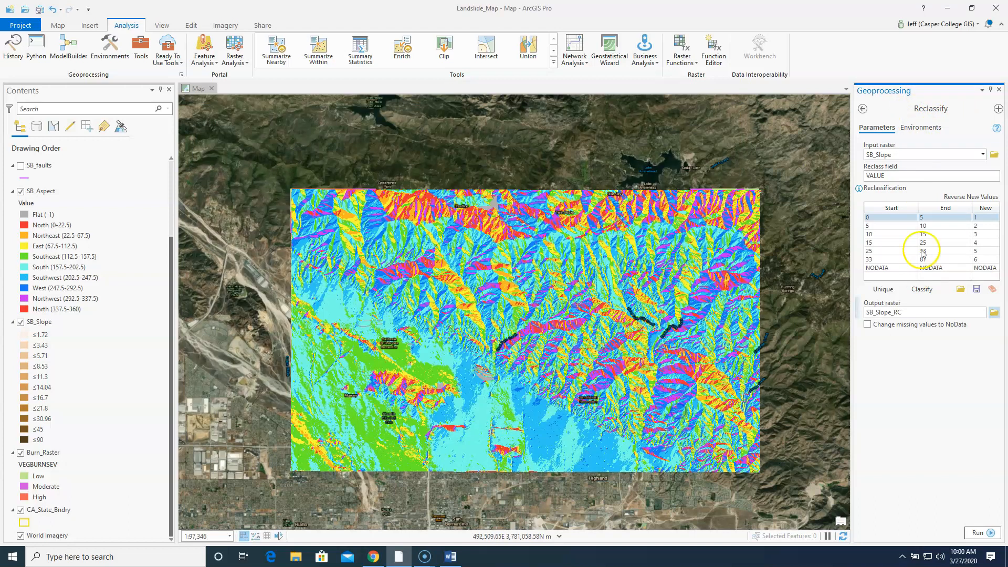
left_click(976, 534)
Step: Turn off the SB_Aspect and Burn_Raster layers so the reclassified slope raster can be viewed
left_click(23, 293)
left_click(20, 280)
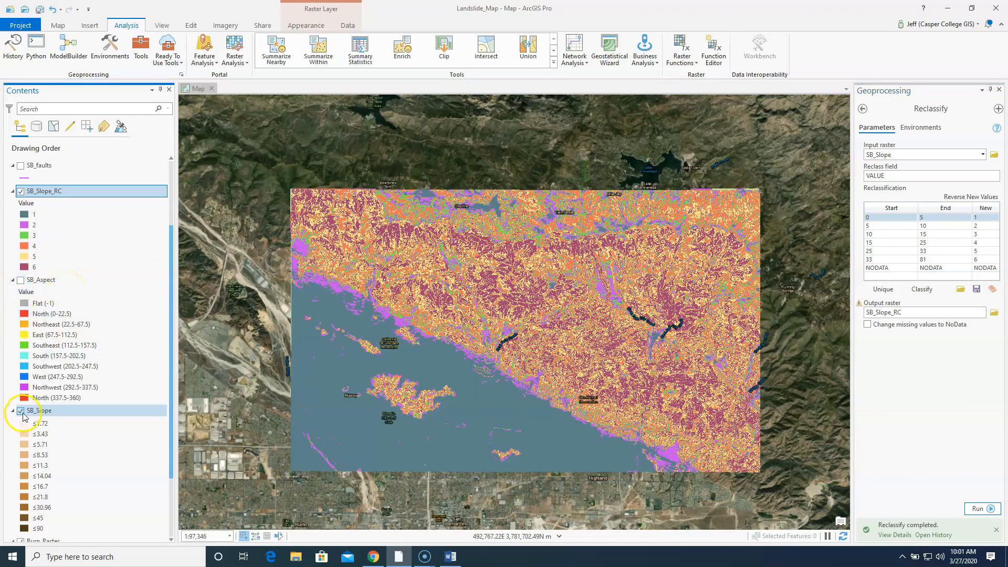
scroll(75, 415, "down", 3)
left_click(21, 466)
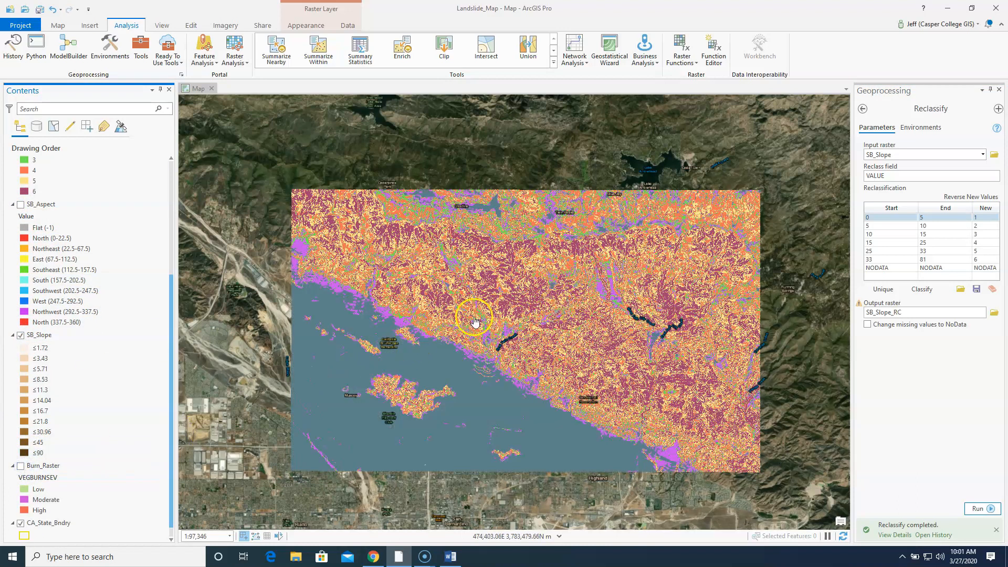
Step: Remove the original SB_Slope layer from the map, keeping the reclassified SB_Slope_RC layer
scroll(123, 282, "up", 3)
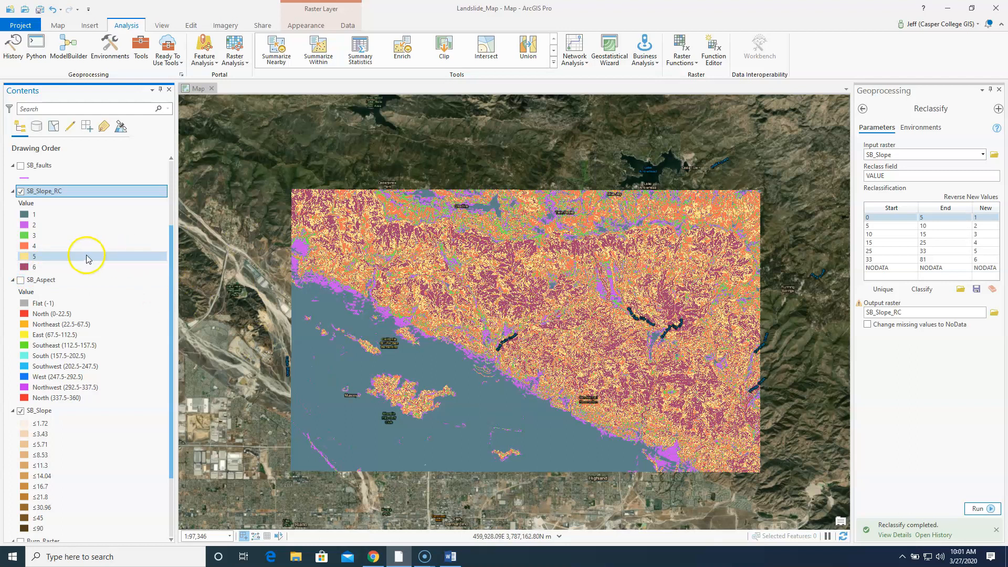
left_click(36, 269)
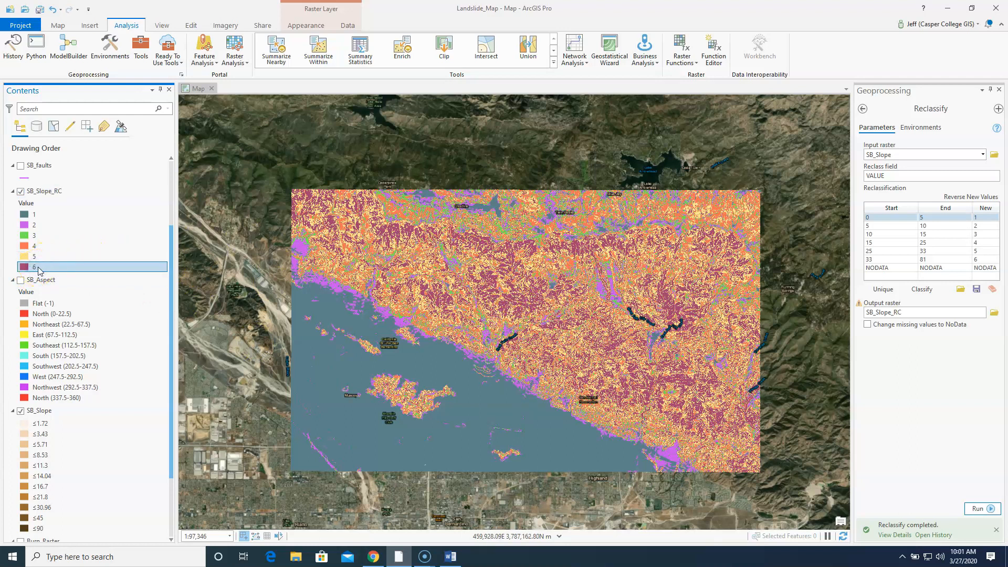
scroll(38, 270, "down", 3)
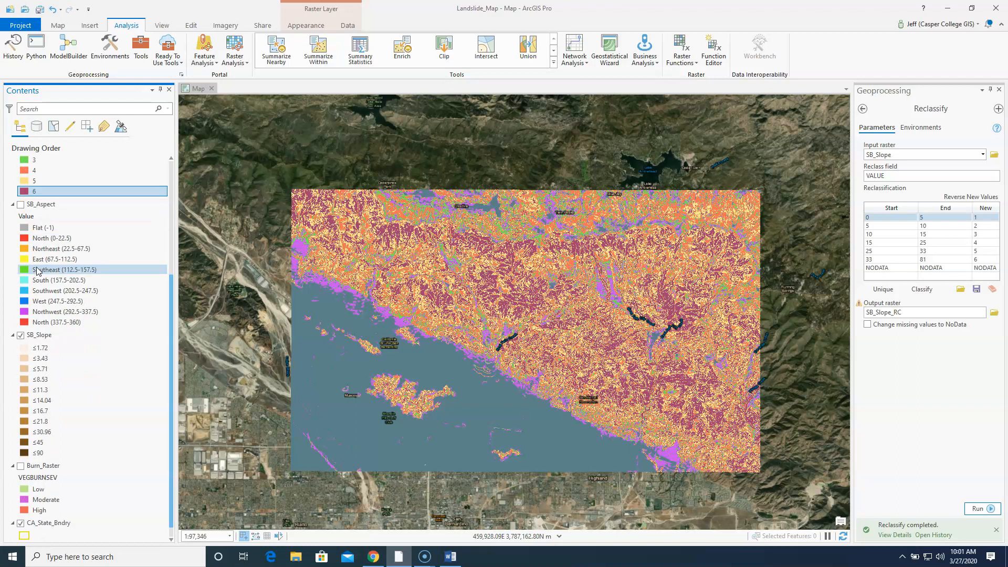
left_click(42, 335)
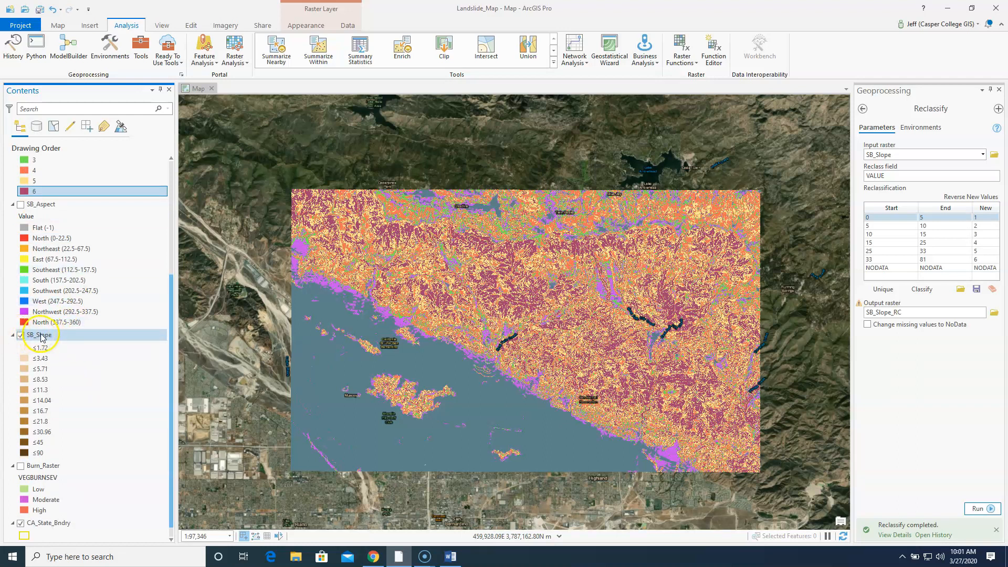
scroll(45, 338, "up", 3)
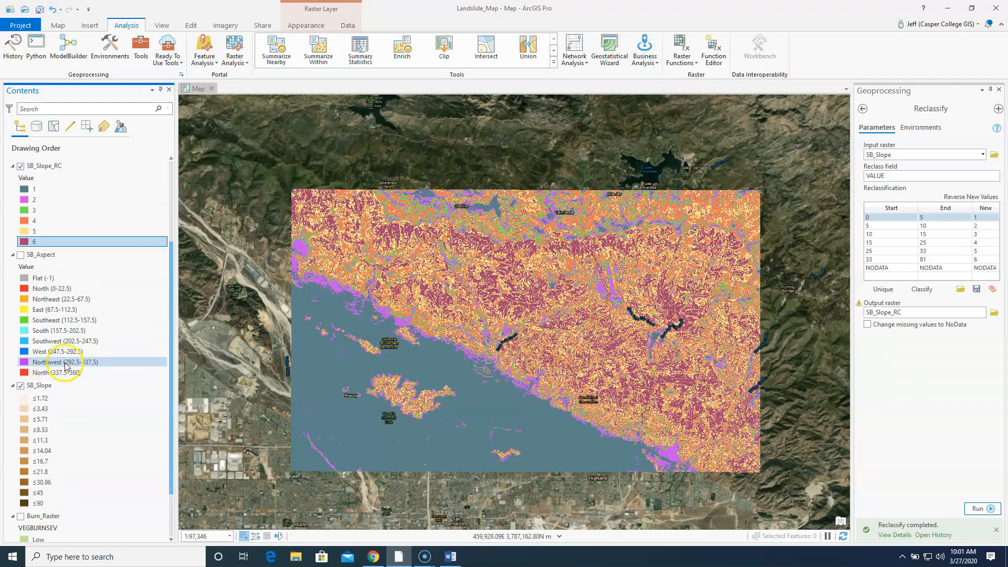
right_click(42, 413)
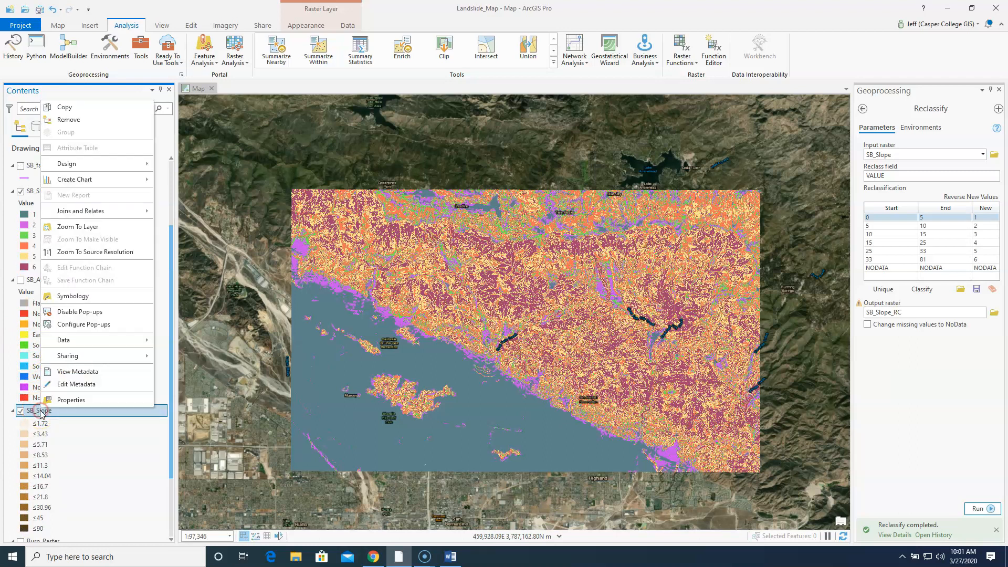
left_click(72, 120)
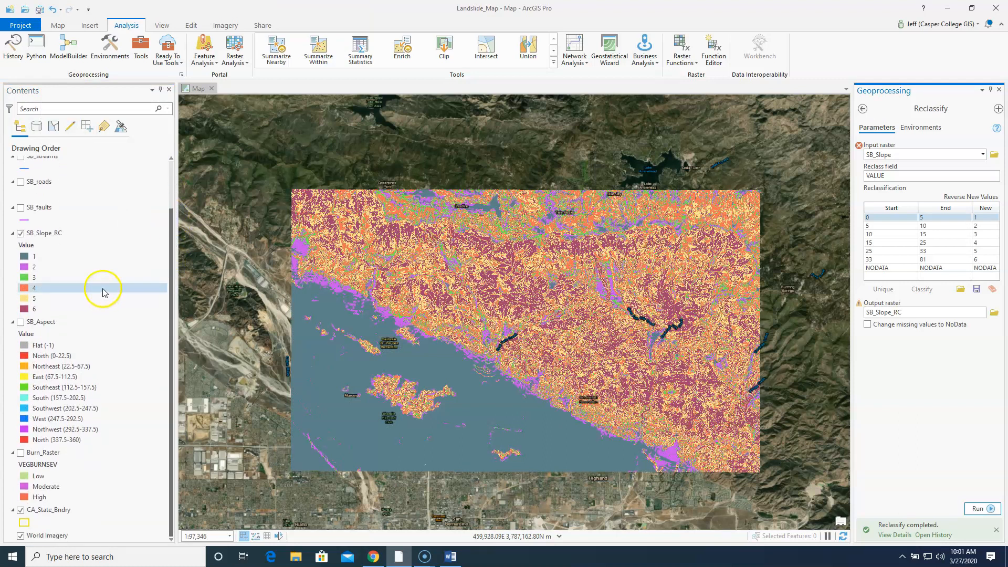
Step: Switch to the Word exercise, read the aspect reclassification instructions and example class table, and return to ArcGIS Pro
left_click(452, 561)
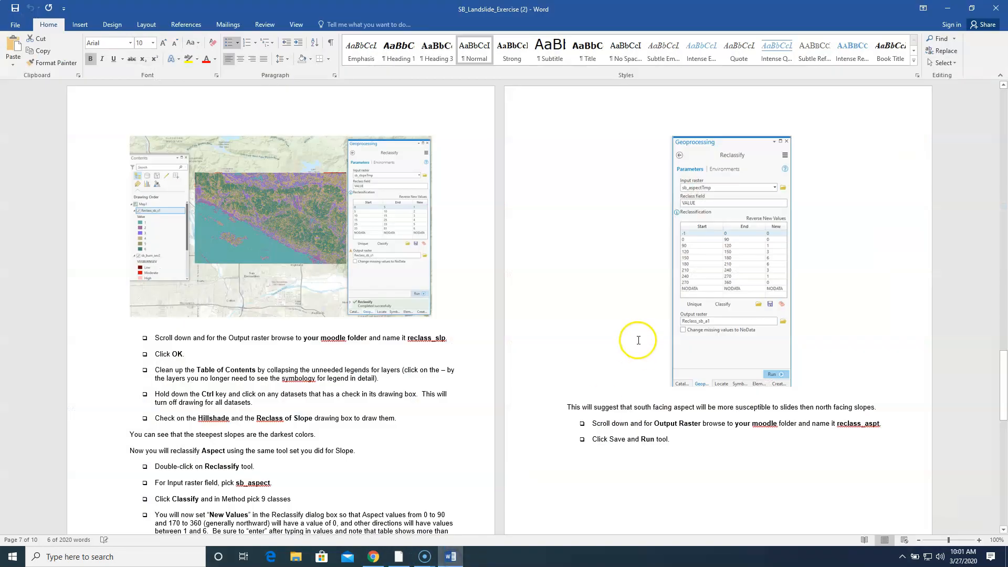
scroll(638, 341, "up", 15)
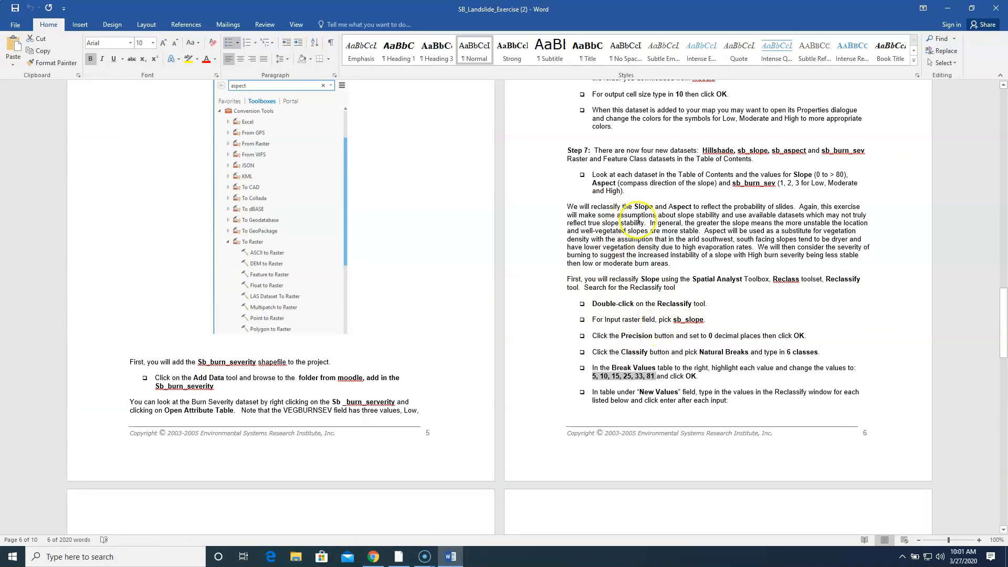
scroll(639, 355, "down", 10)
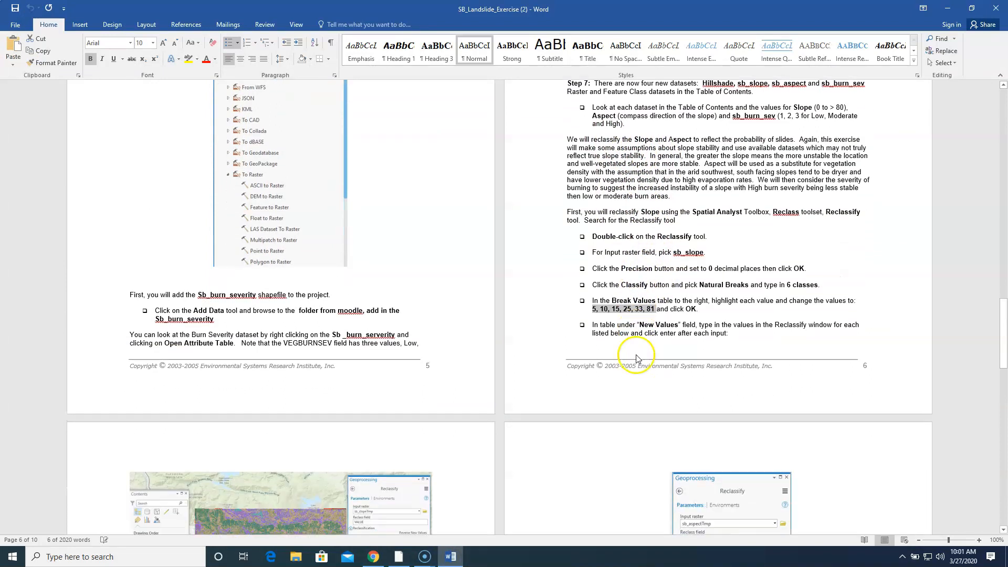
scroll(598, 350, "down", 1)
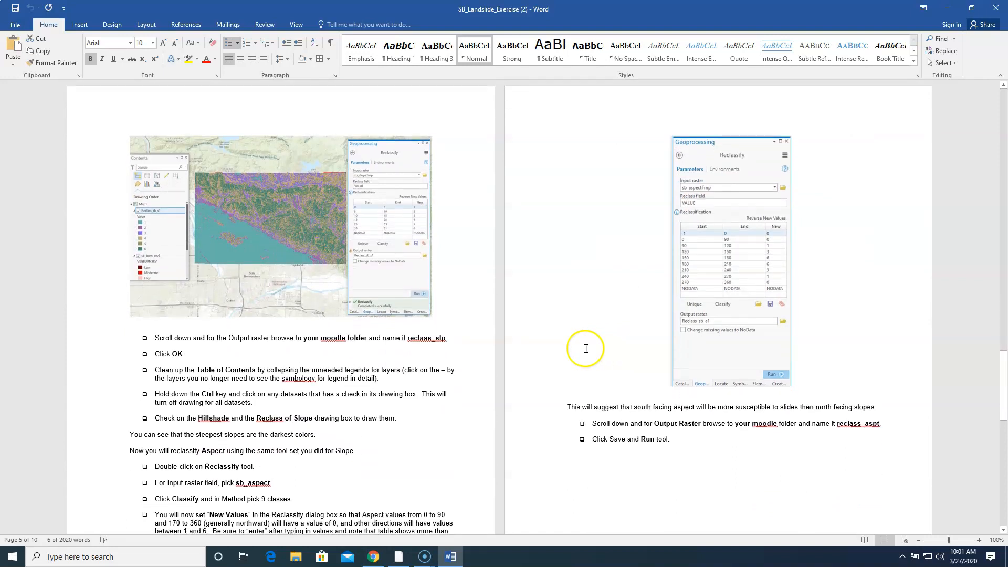
scroll(329, 399, "down", 2)
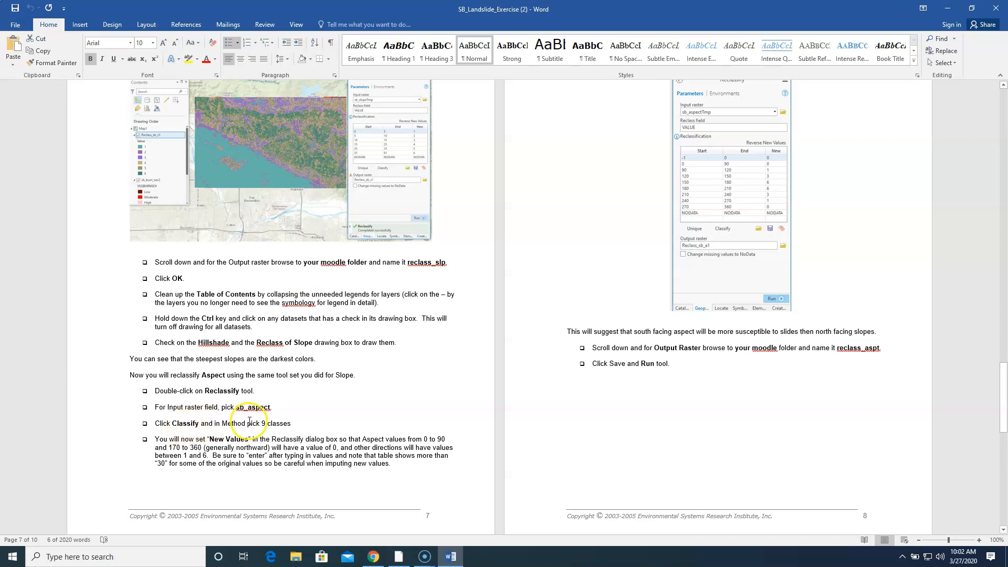
scroll(263, 428, "down", 3)
scroll(259, 446, "up", 5)
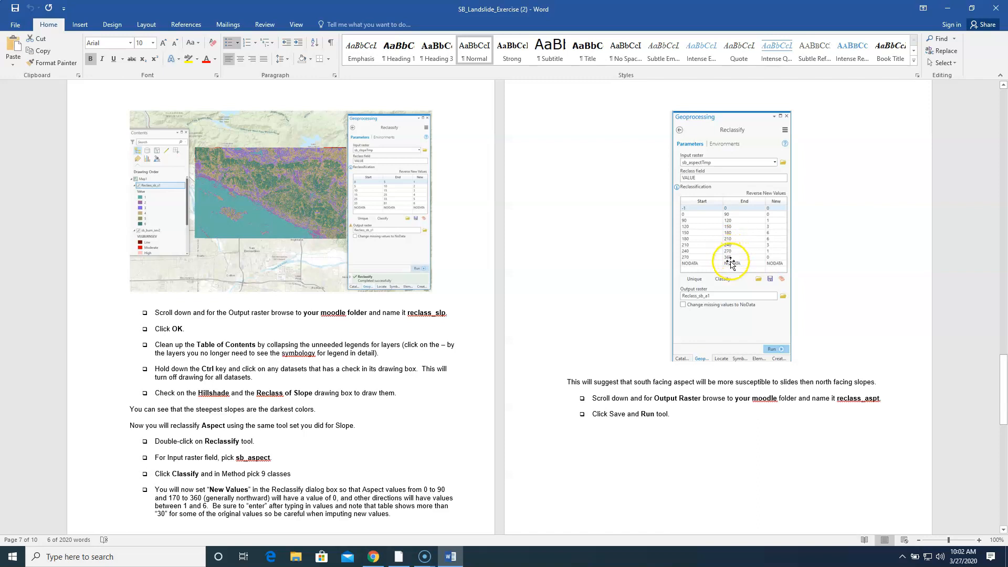
left_click(950, 9)
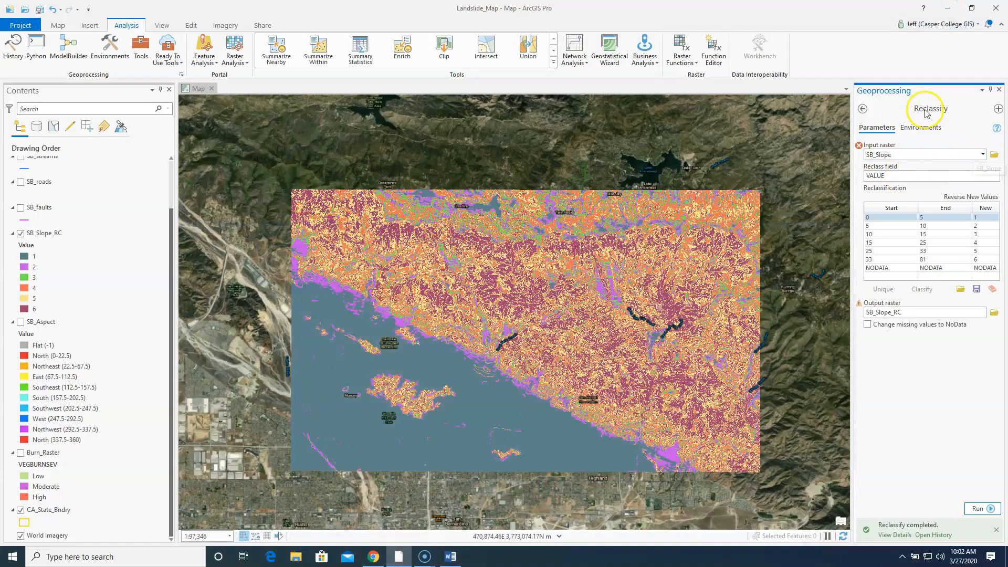
Step: Try to classify SB_Aspect into 9 equal-interval classes in the Reclassify tool still holding the slope classes
left_click(983, 155)
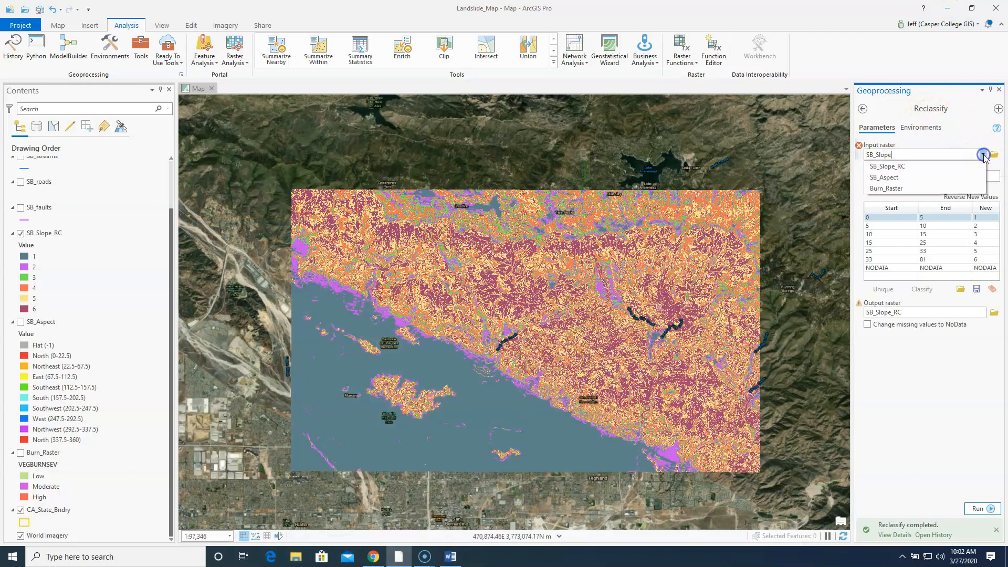
left_click(886, 177)
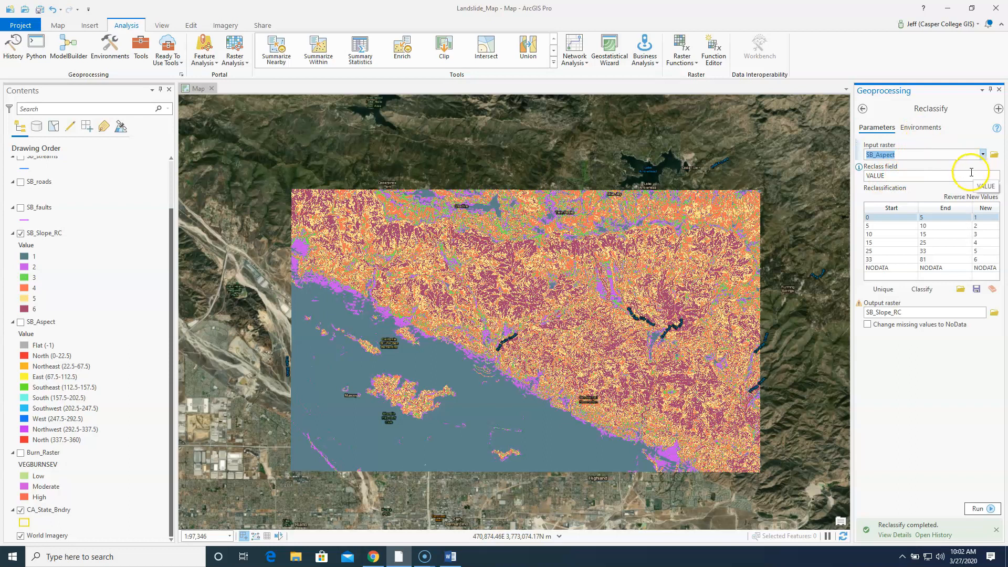
left_click(927, 291)
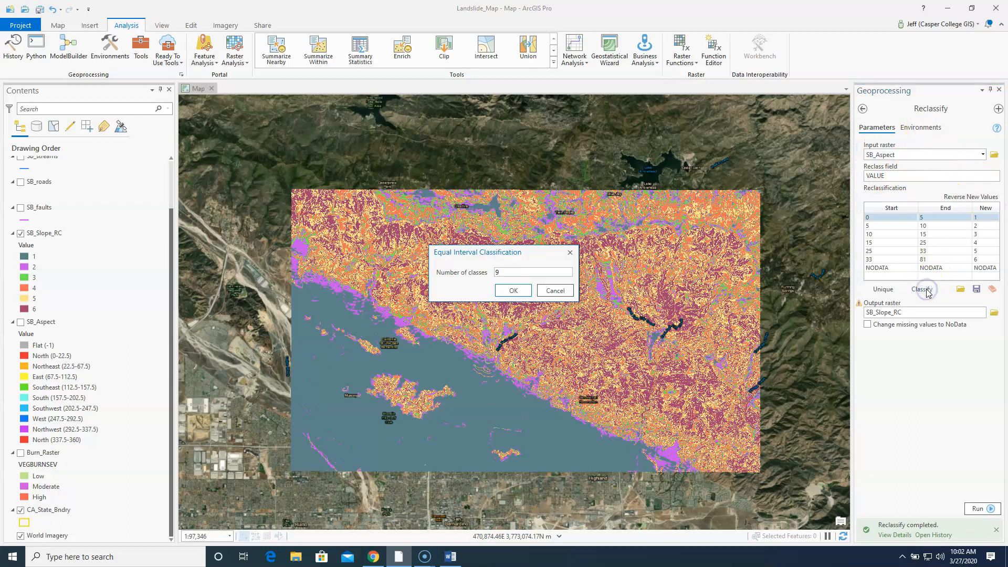
left_click(513, 290)
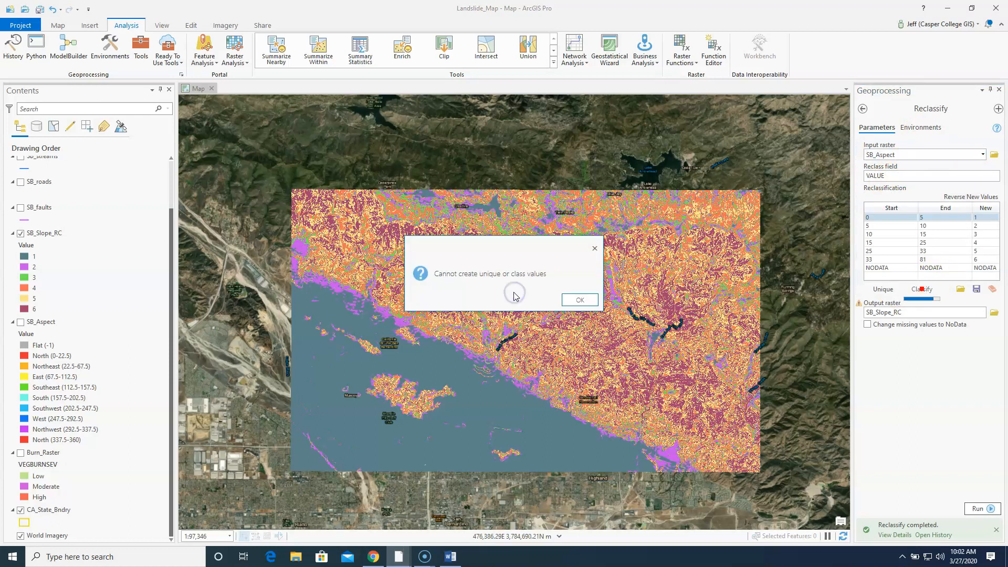
left_click(580, 300)
left_click(928, 293)
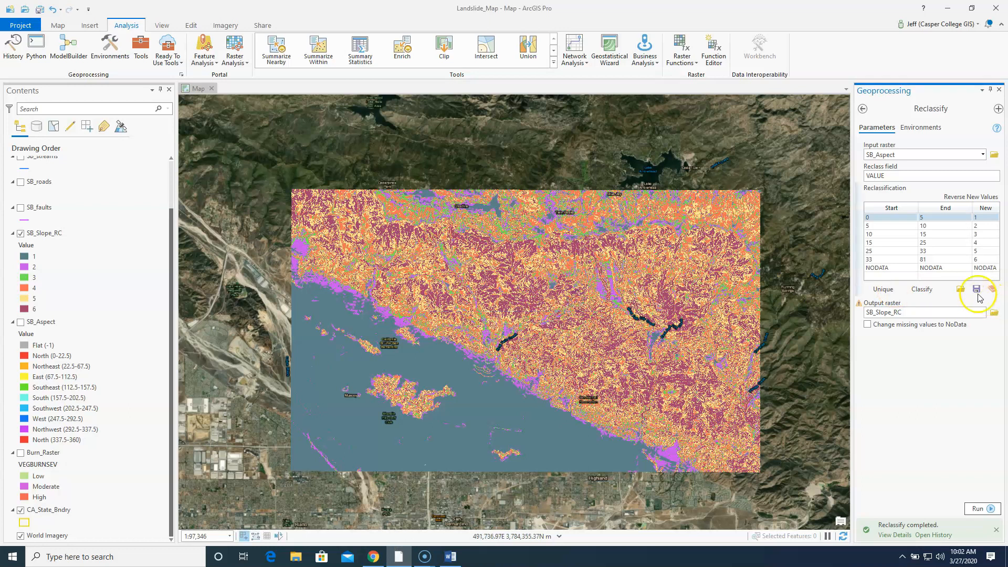
left_click(452, 272)
left_click(513, 291)
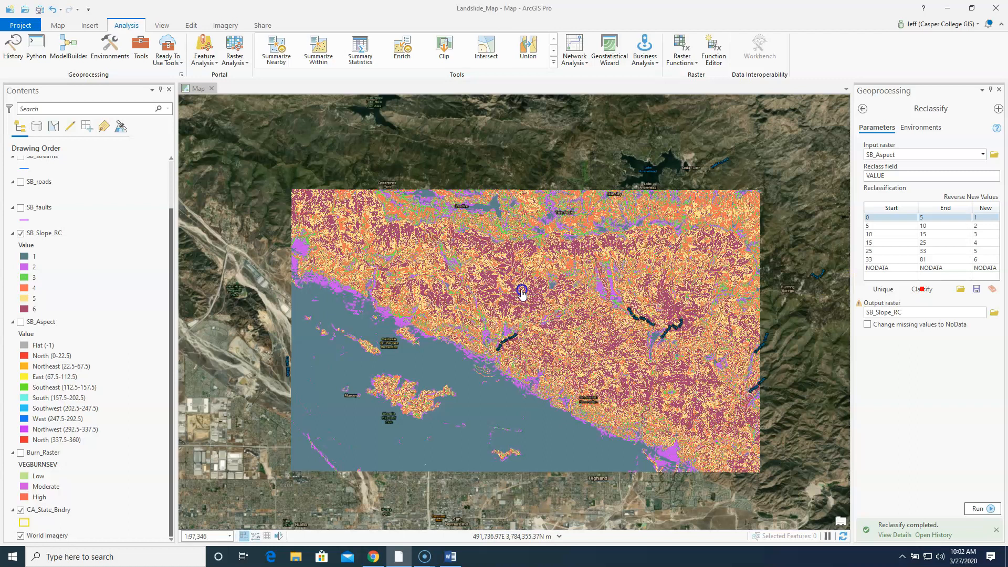
left_click(919, 300)
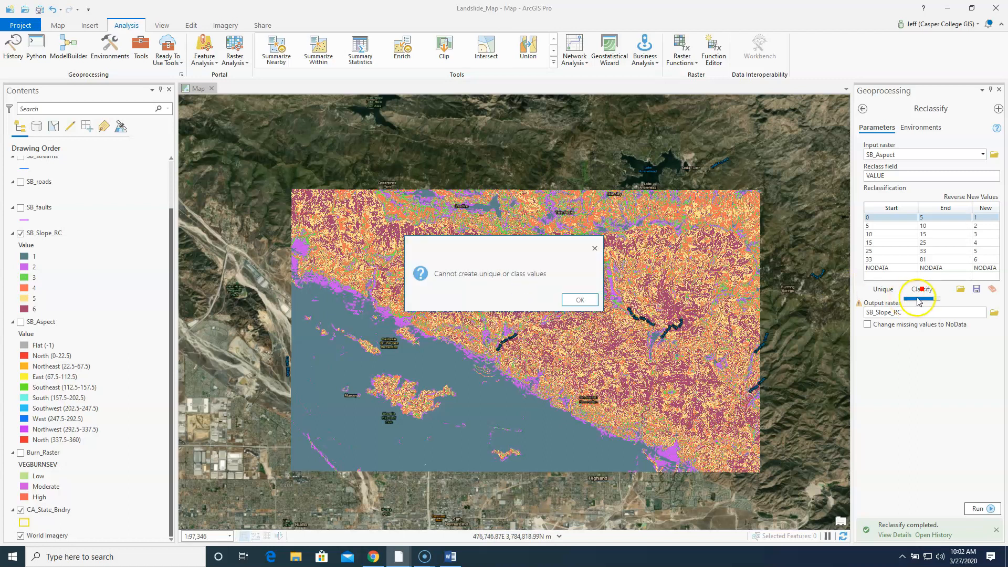
left_click(578, 299)
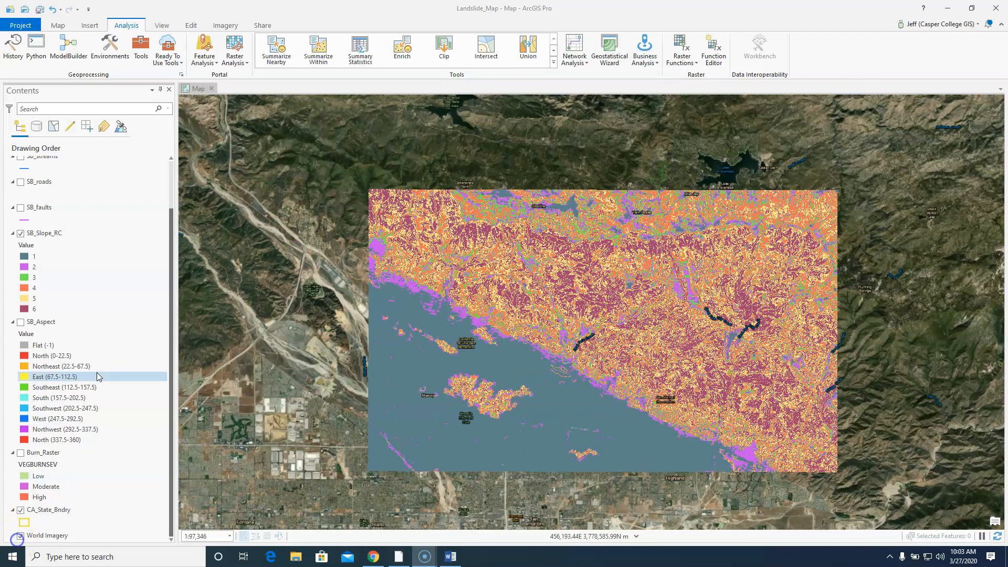
Step: Open a fresh Reclassify tool with SB_Aspect as the input raster and classify it into 9 equal-interval classes
left_click(517, 217)
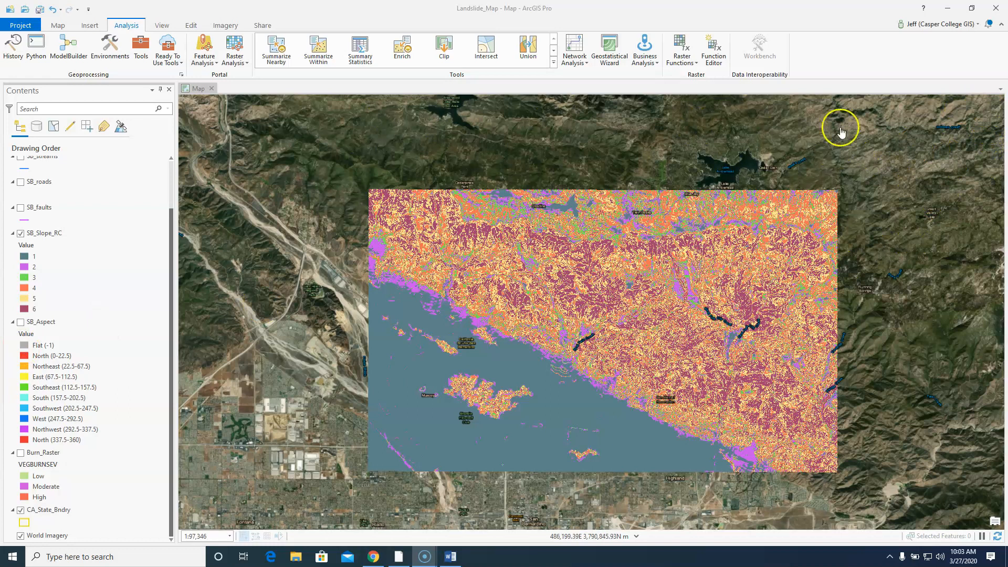
left_click(142, 50)
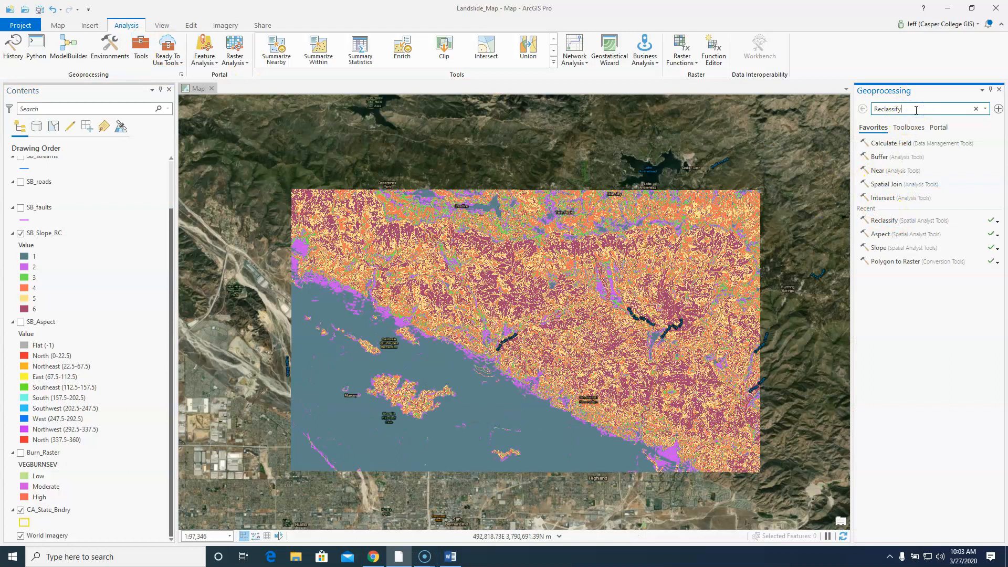
left_click(876, 179)
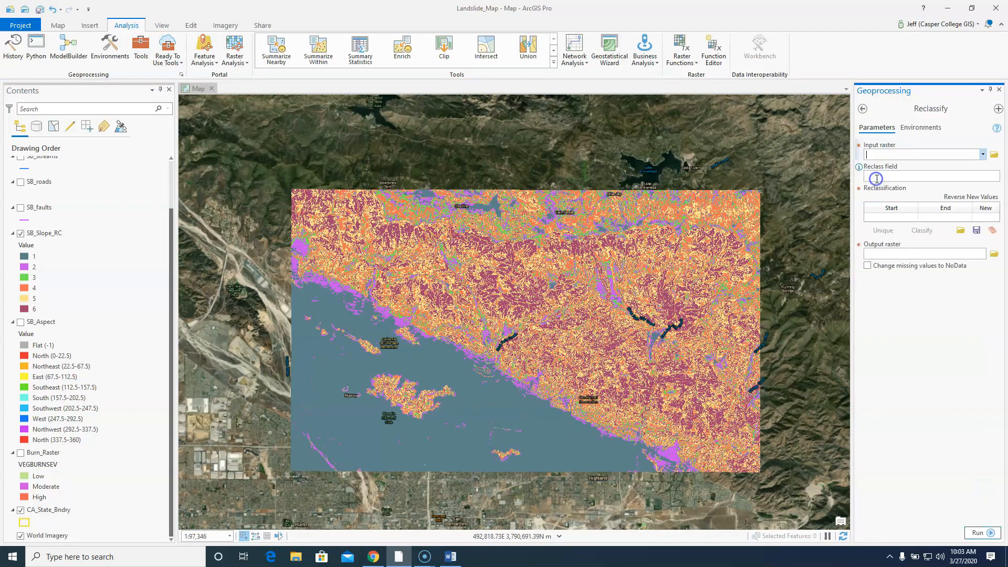
left_click(982, 154)
left_click(911, 176)
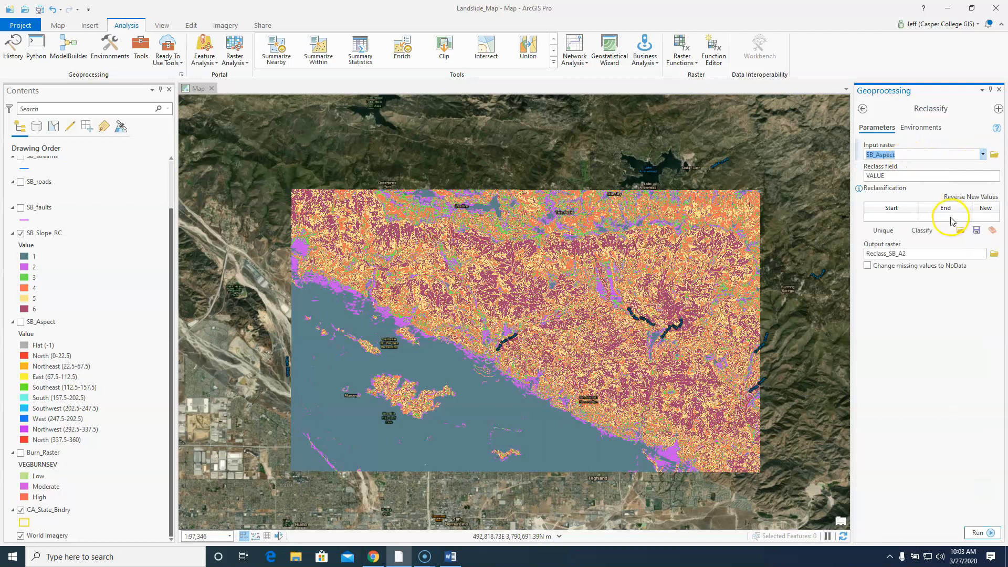
left_click(922, 232)
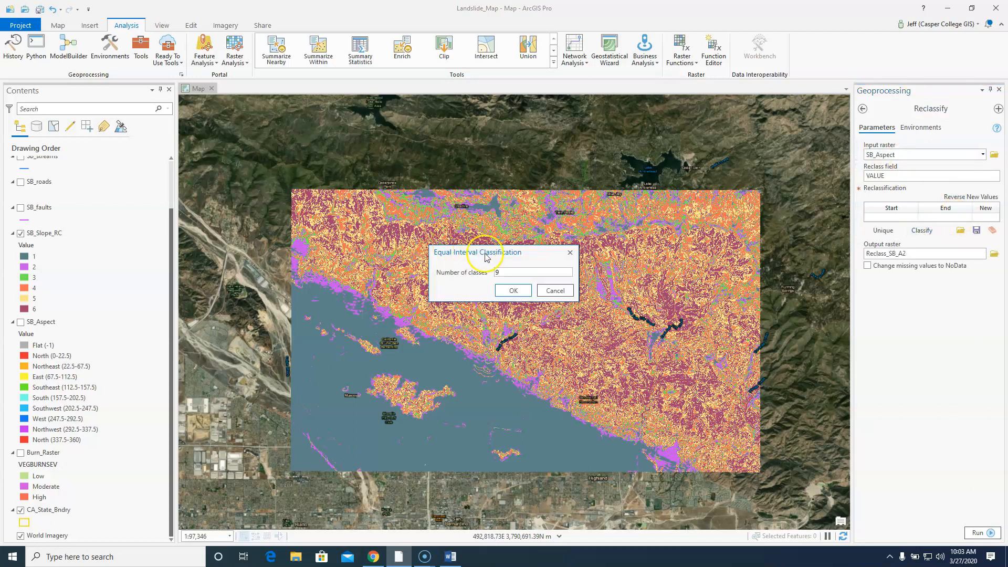
left_click(511, 295)
left_click(508, 287)
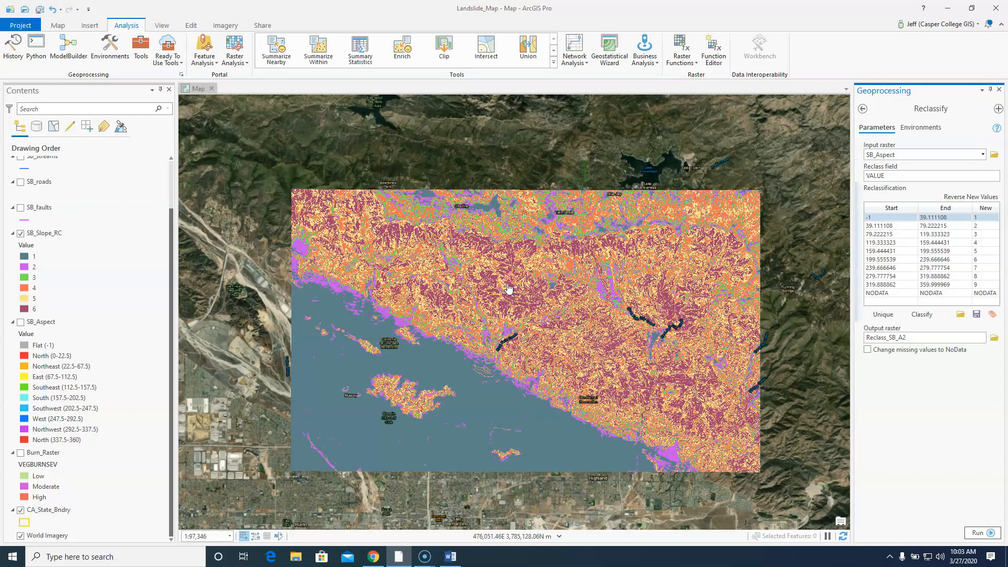
Step: Switch to the Word exercise, study the example aspect class ranges and new values, and return to the Reclassify table in ArcGIS Pro
left_click(451, 557)
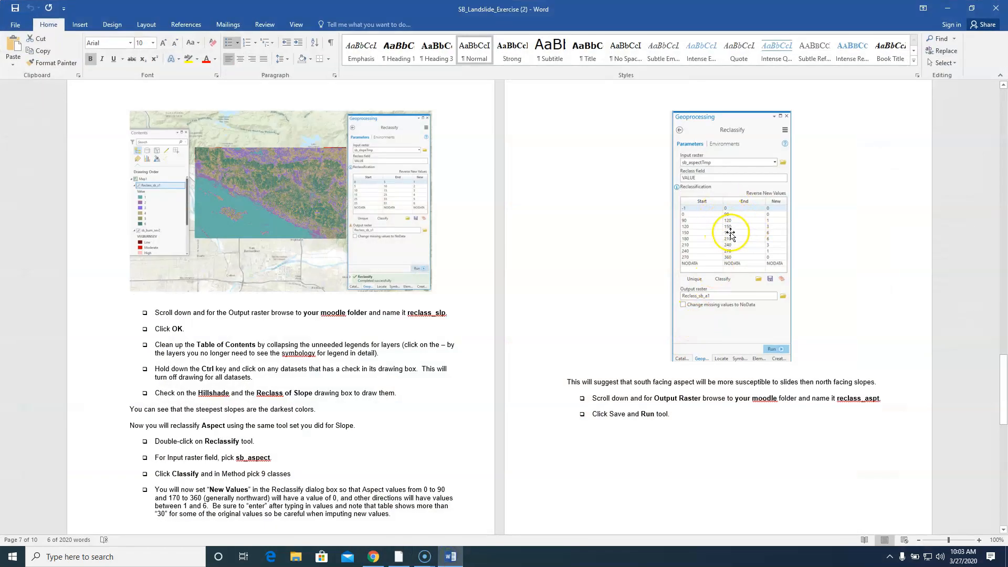
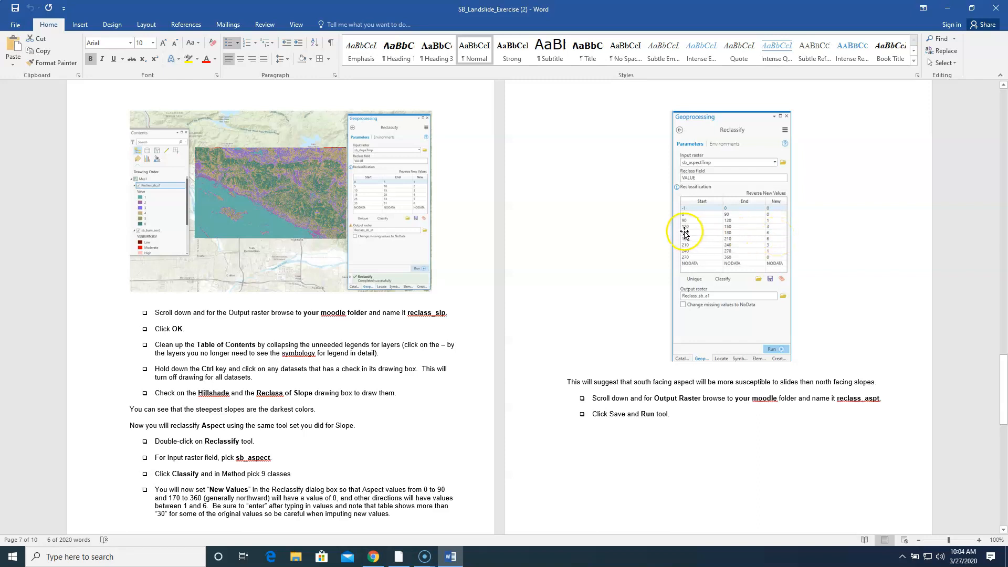
left_click(776, 247)
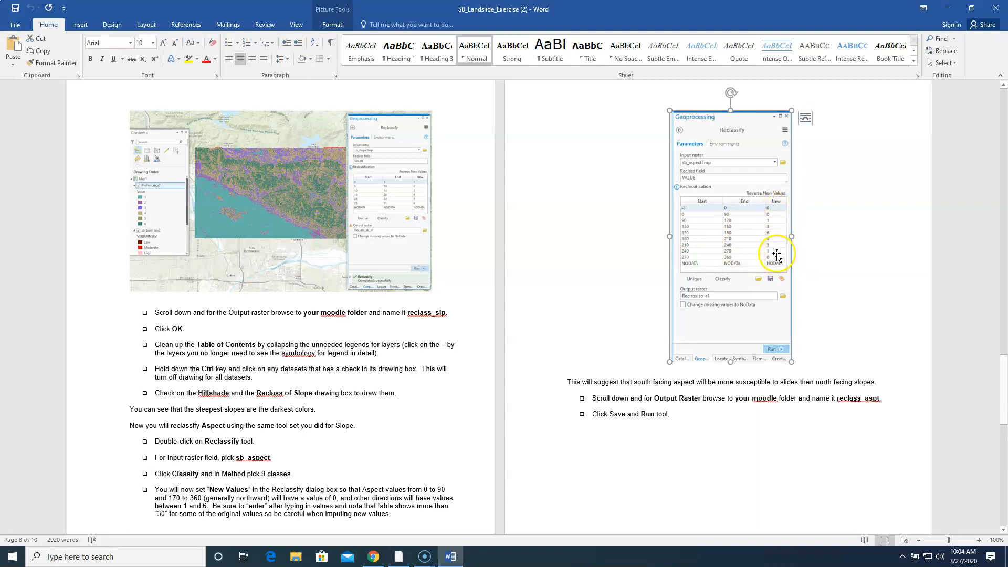
left_click(832, 262)
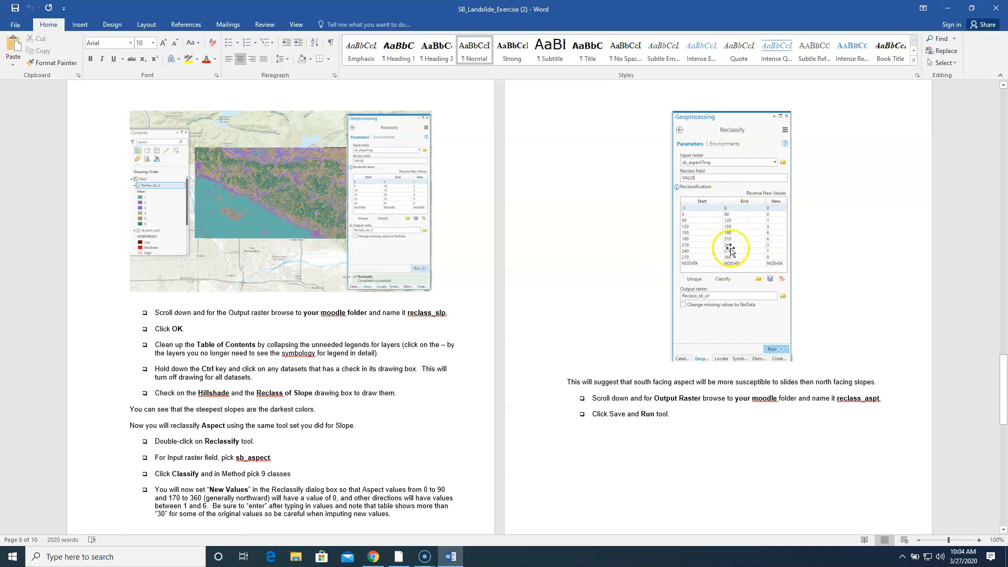
left_click(948, 11)
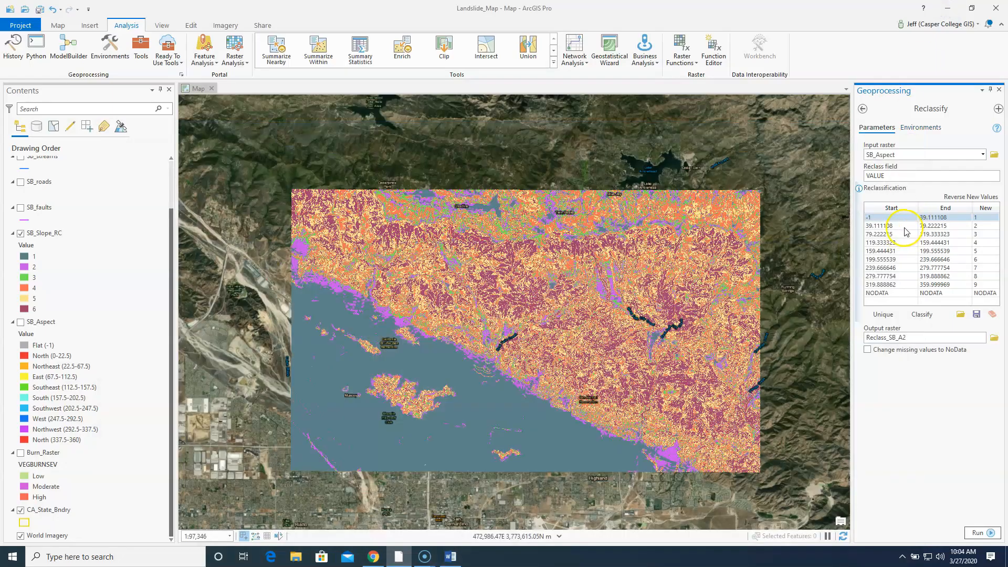
left_click(450, 556)
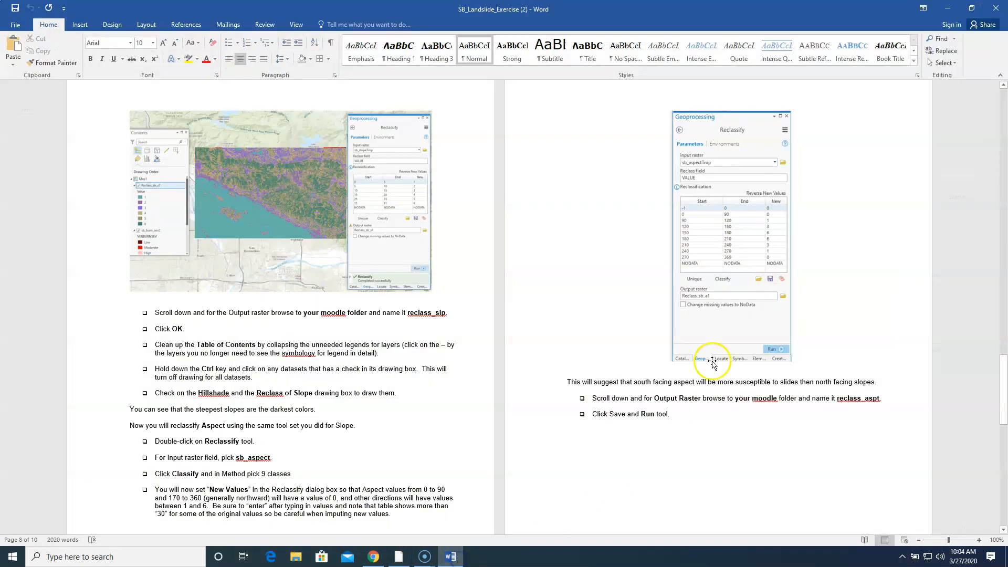
left_click(948, 9)
Step: Set the first aspect class, starting at -1, to end at 0 with a new value of 0
left_click(945, 217)
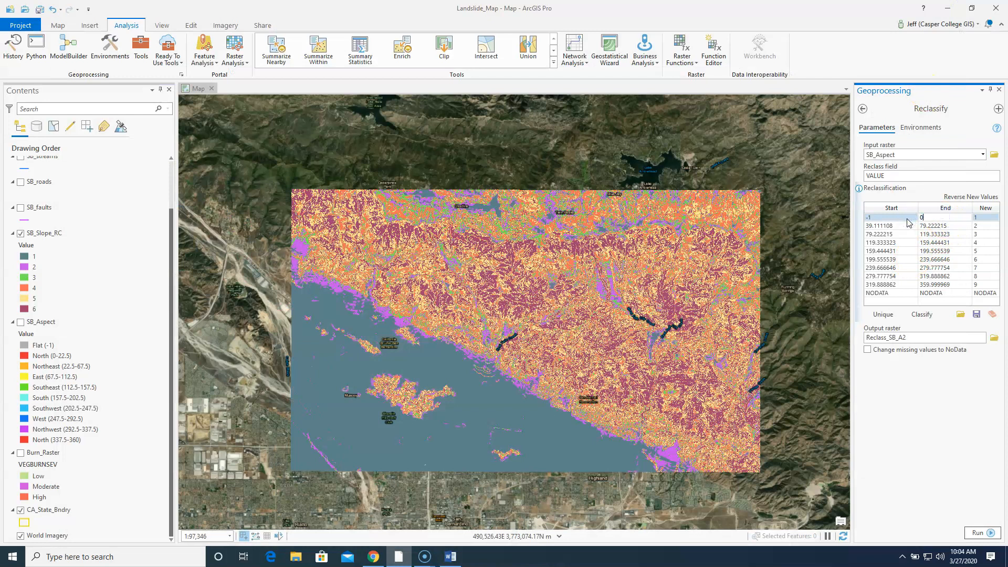
left_click(976, 217)
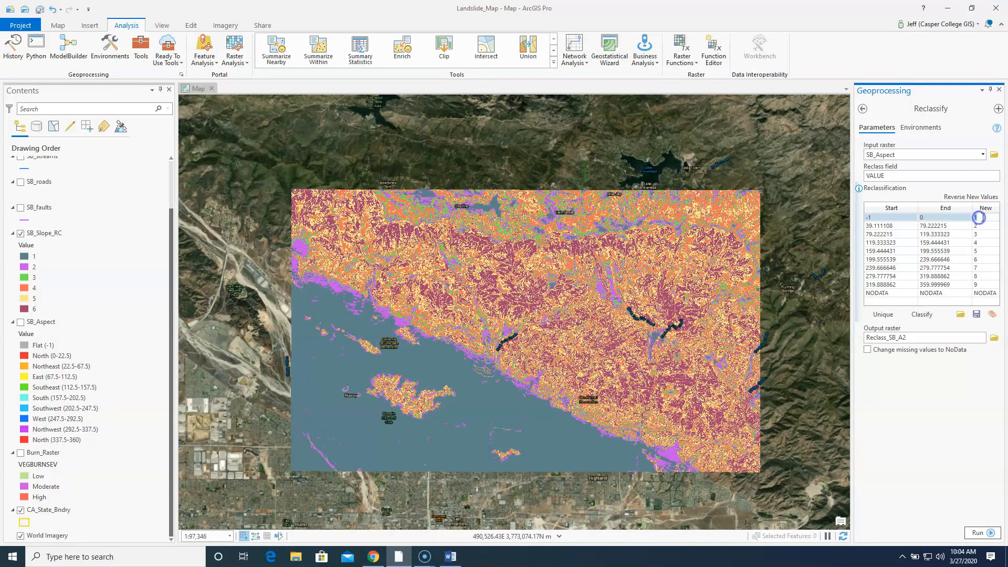
left_click_drag(477, 488, 548, 520)
Step: Check the example table in Word and set the second aspect class to range from 0 to 90 with a new value of 0
left_click(451, 557)
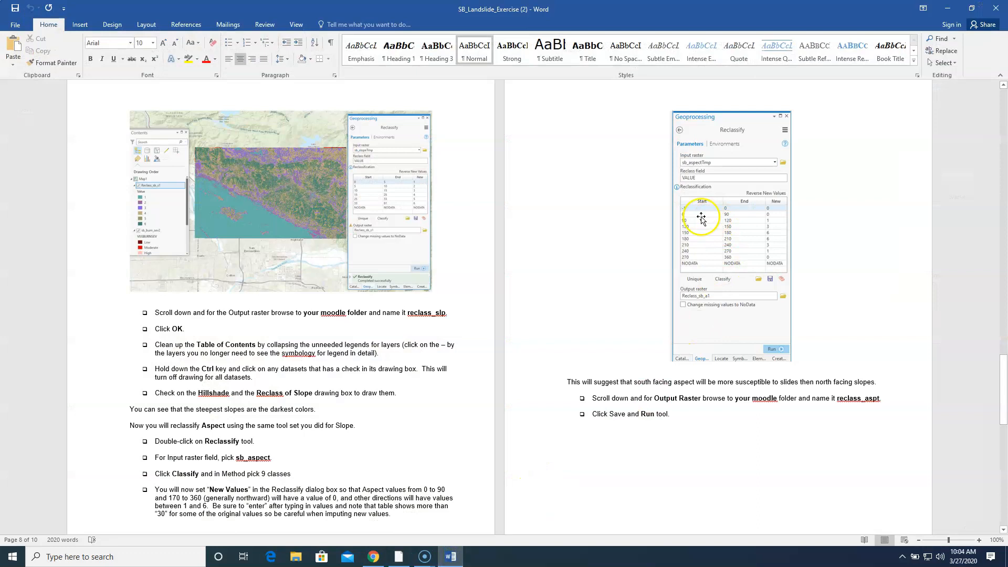
left_click(948, 11)
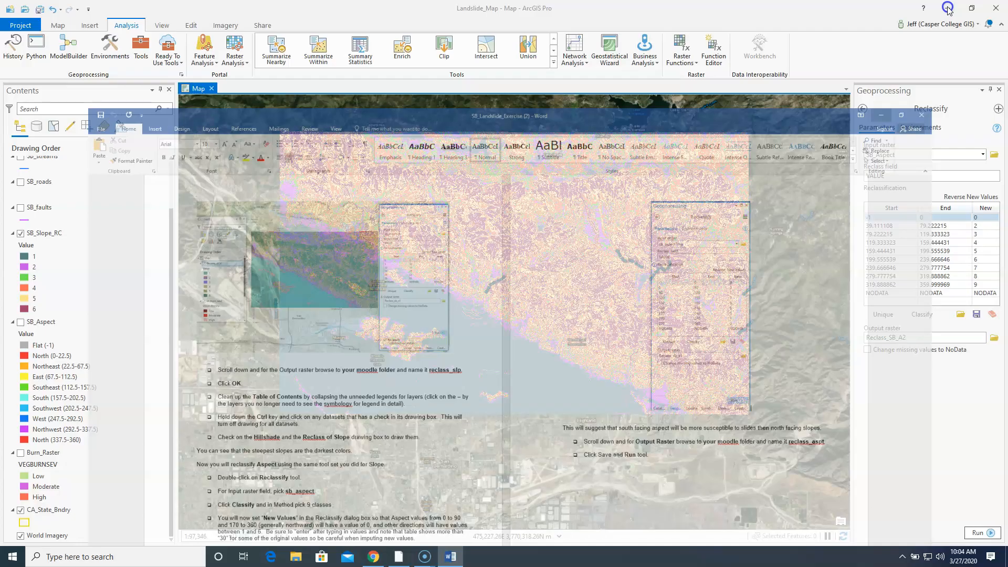
left_click(891, 228)
left_click(892, 228)
left_click_drag(893, 227, 835, 230)
type("0")
left_click(945, 227)
left_click(947, 226)
left_click_drag(946, 225, 905, 230)
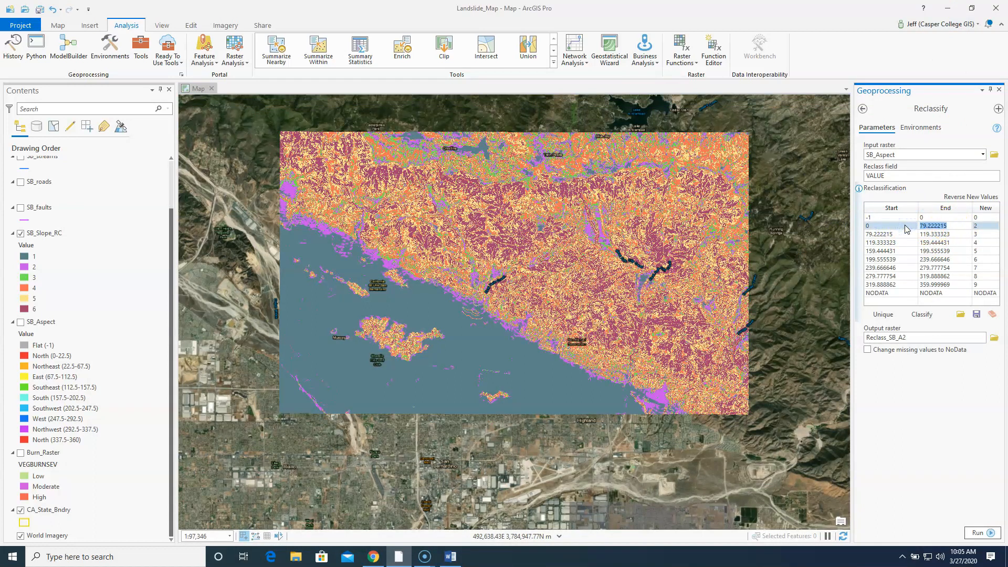
type("90")
left_click(978, 226)
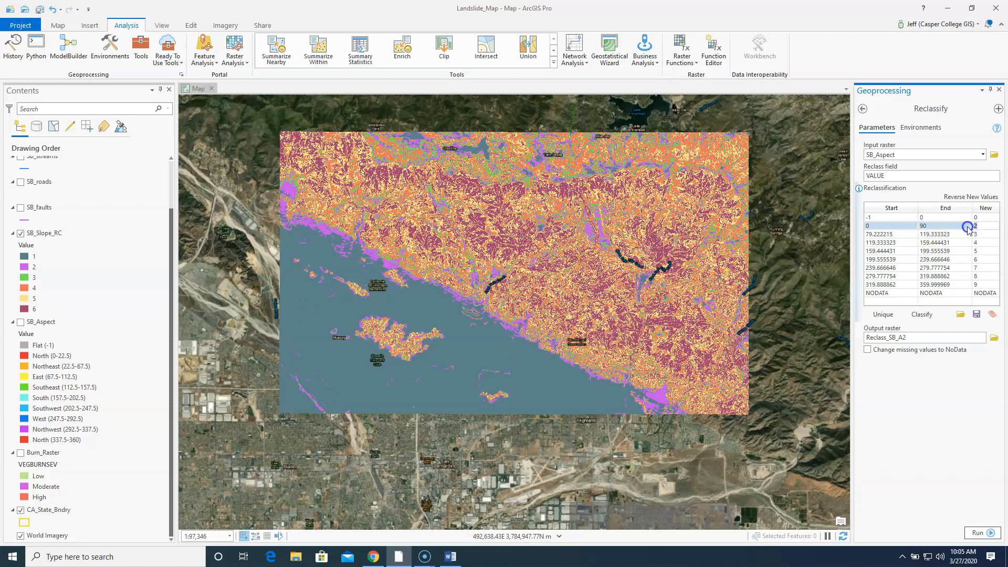
Step: Consult the Word example table and set the third aspect class to range from 90 to 120 with a new value of 1
left_click(451, 557)
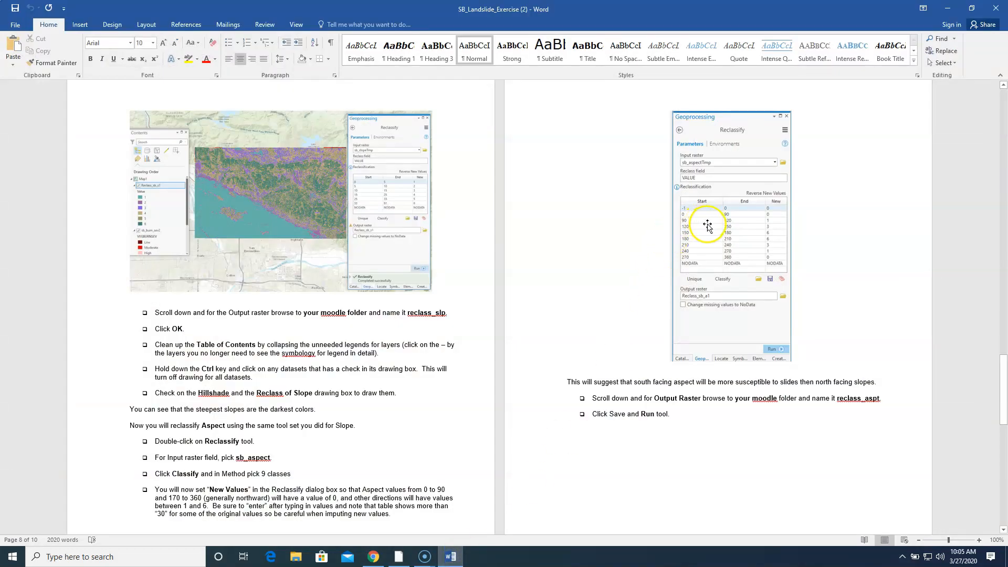
left_click(948, 8)
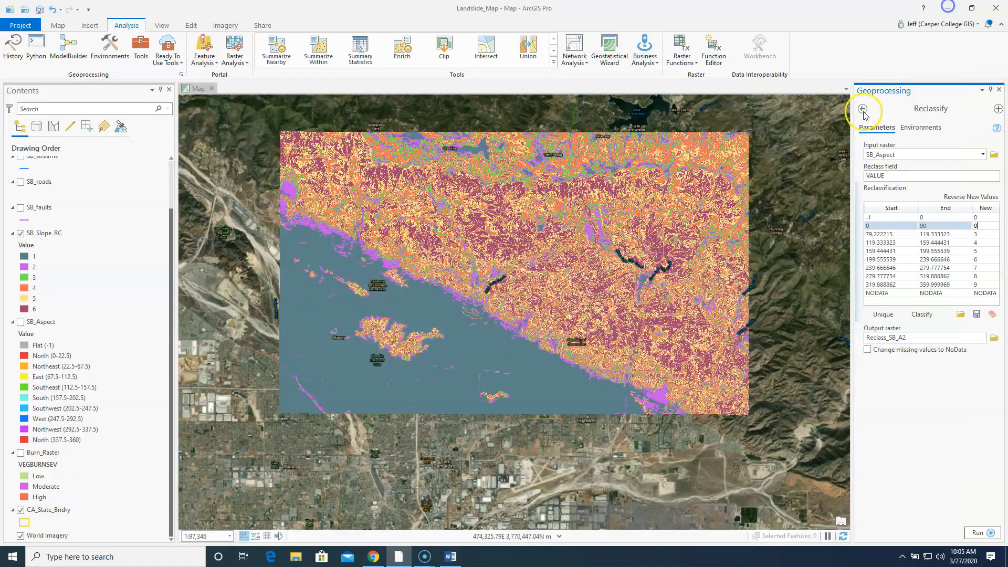
left_click(877, 234)
left_click(882, 234)
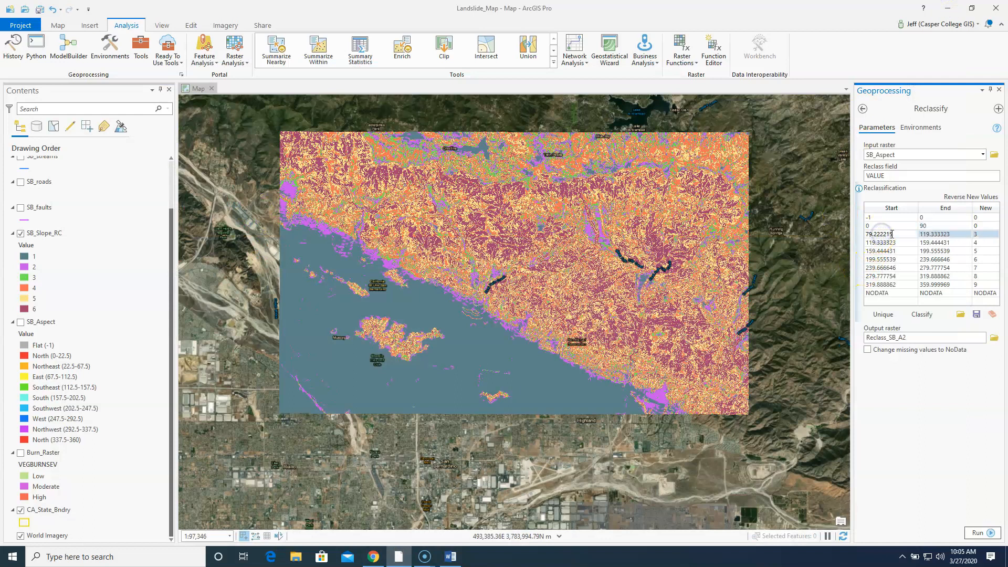
left_click_drag(896, 235, 864, 235)
type("90")
left_click(952, 233)
right_click(921, 236)
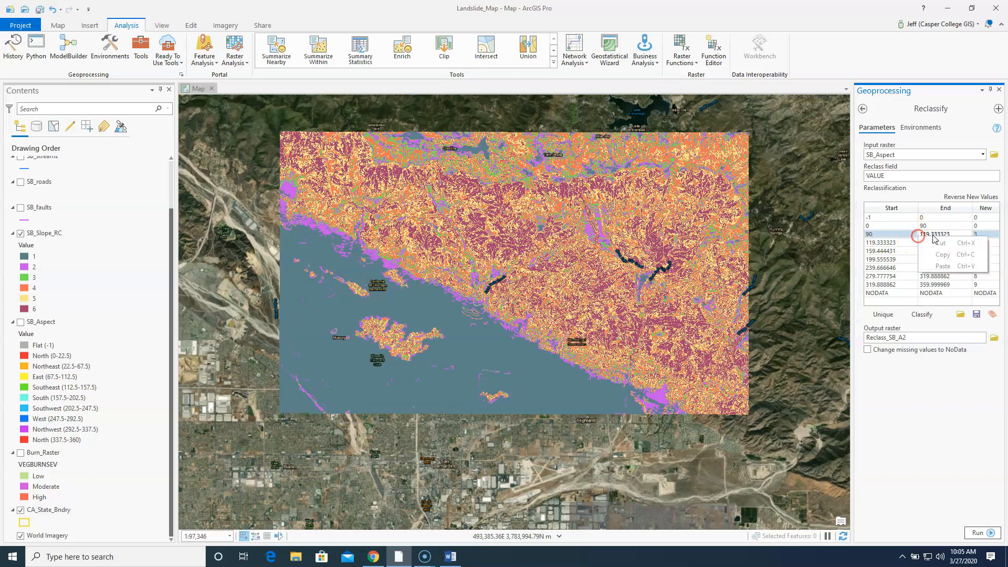
left_click(951, 234)
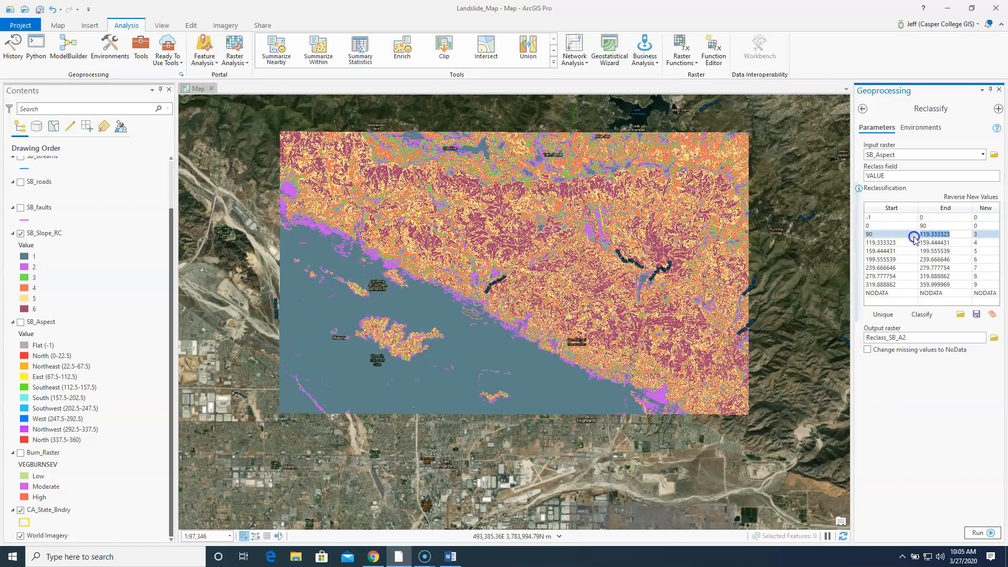
left_click(978, 233)
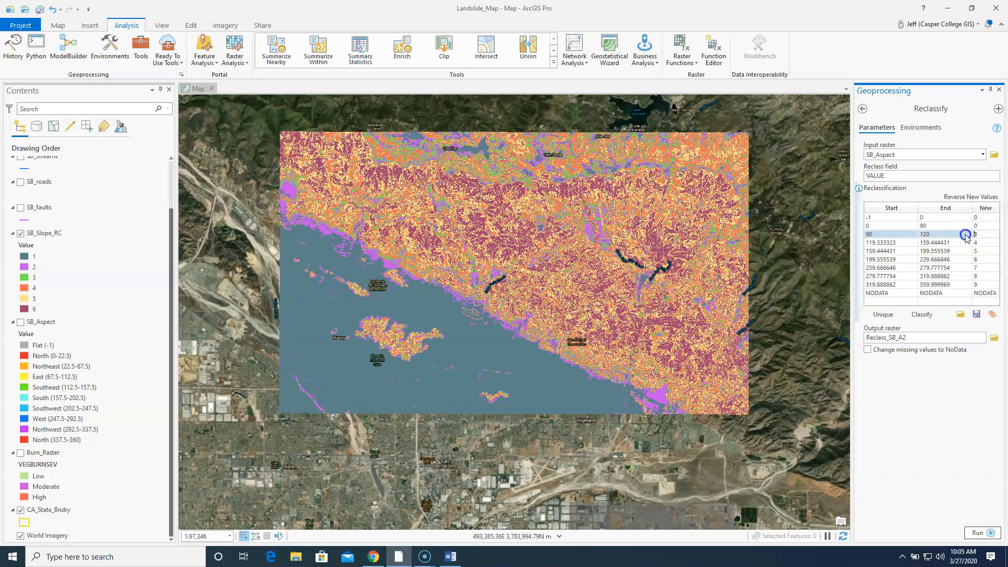
type("1")
Step: Set the fourth aspect class to range from 120 to 150 with a new value of 3, checking the example table in Word
left_click(893, 242)
left_click(897, 241)
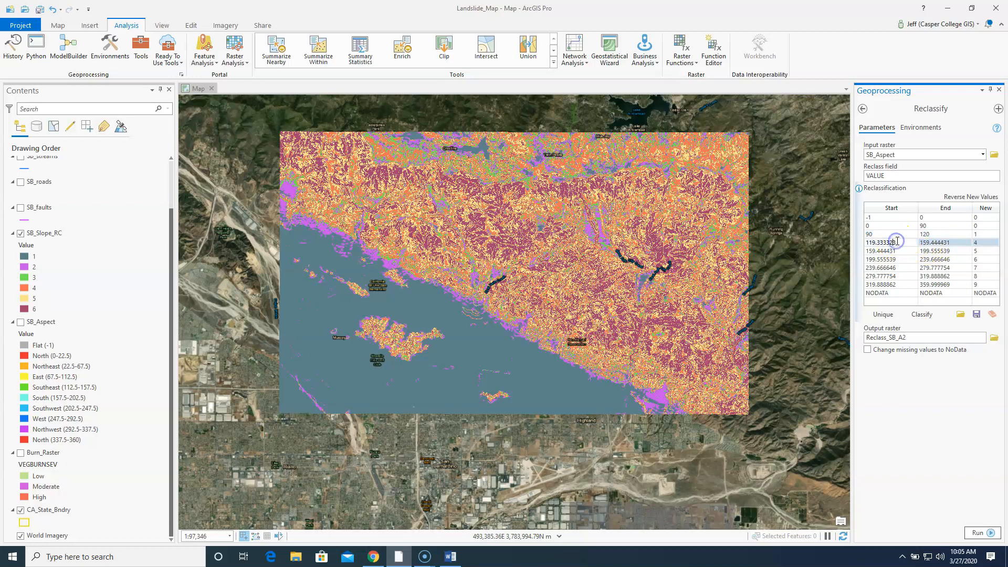
type("120")
left_click(950, 242)
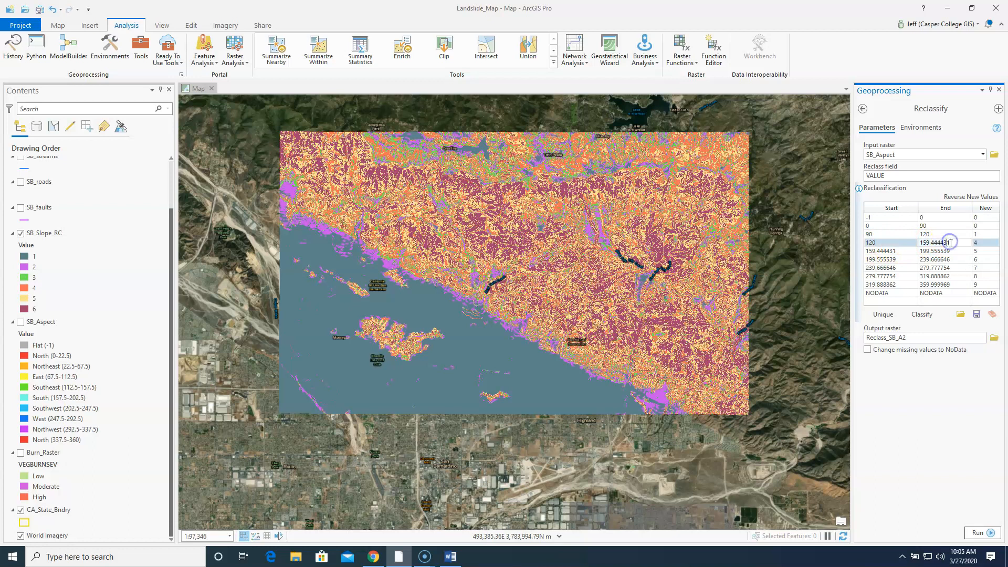
type("150")
left_click(451, 556)
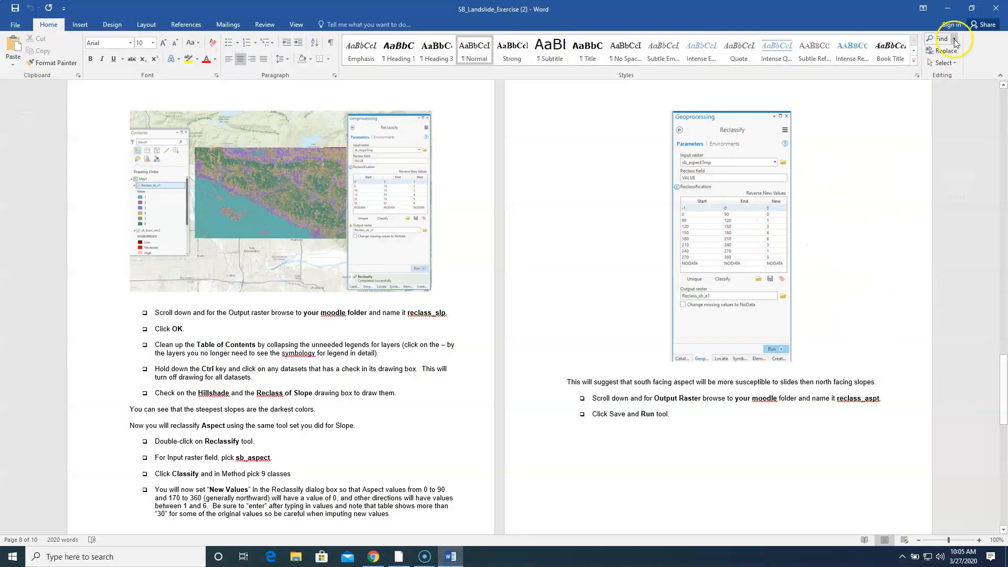
left_click(948, 9)
left_click(978, 242)
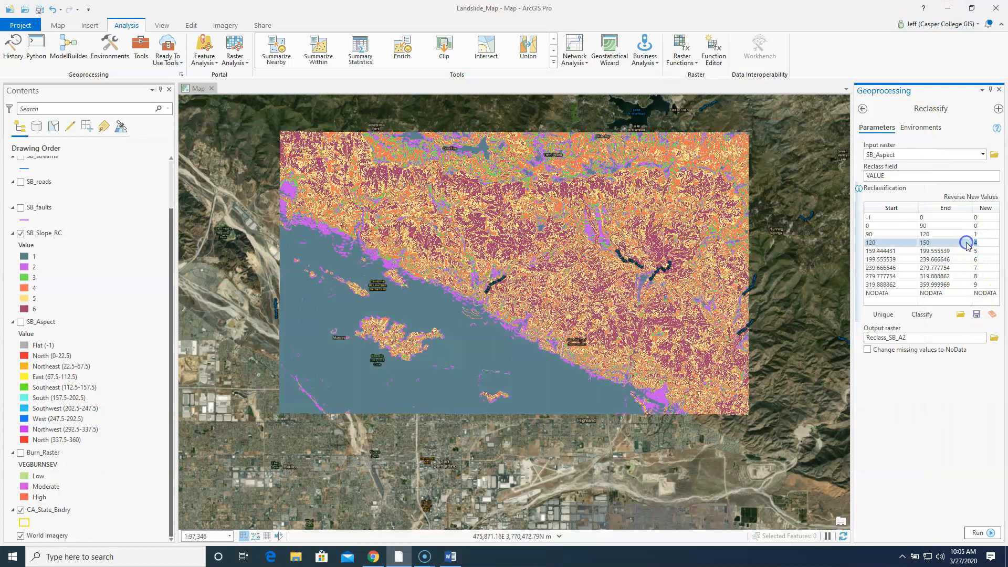
type("3")
Step: Set the fifth aspect class to range from 150 to 180 with a new value of 6
left_click(894, 251)
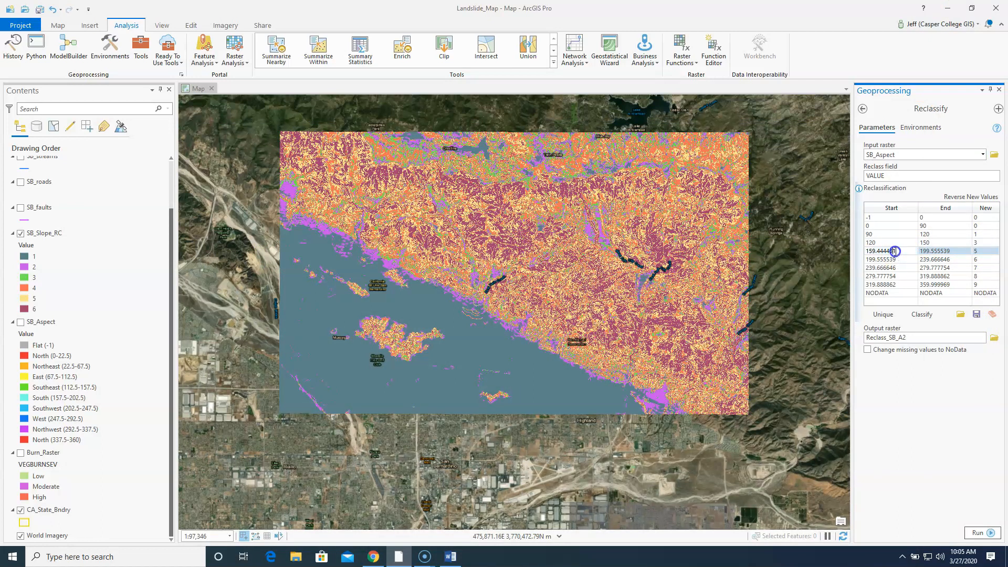
left_click_drag(887, 251, 865, 252)
type("150")
double_click(952, 251)
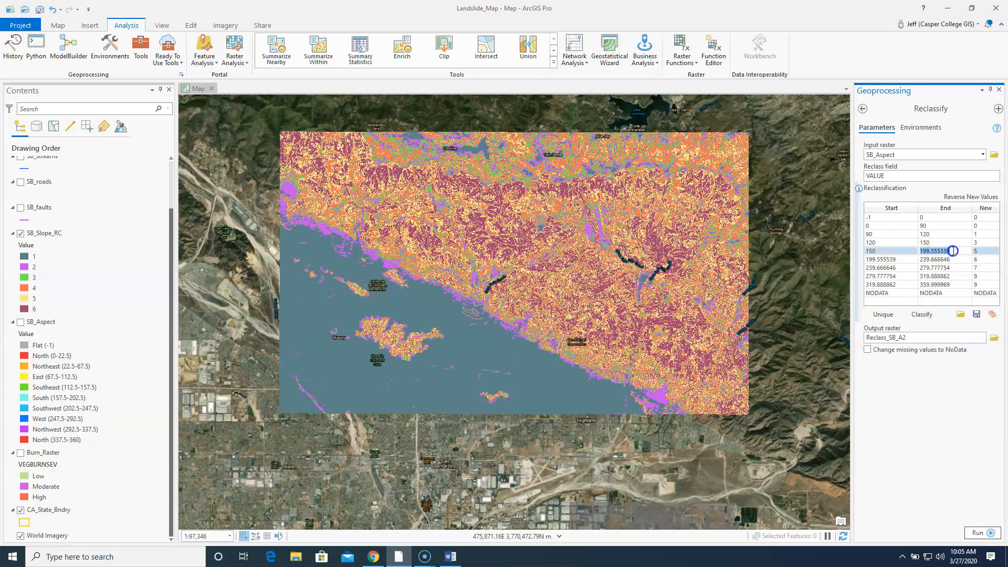
type("180")
left_click(977, 252)
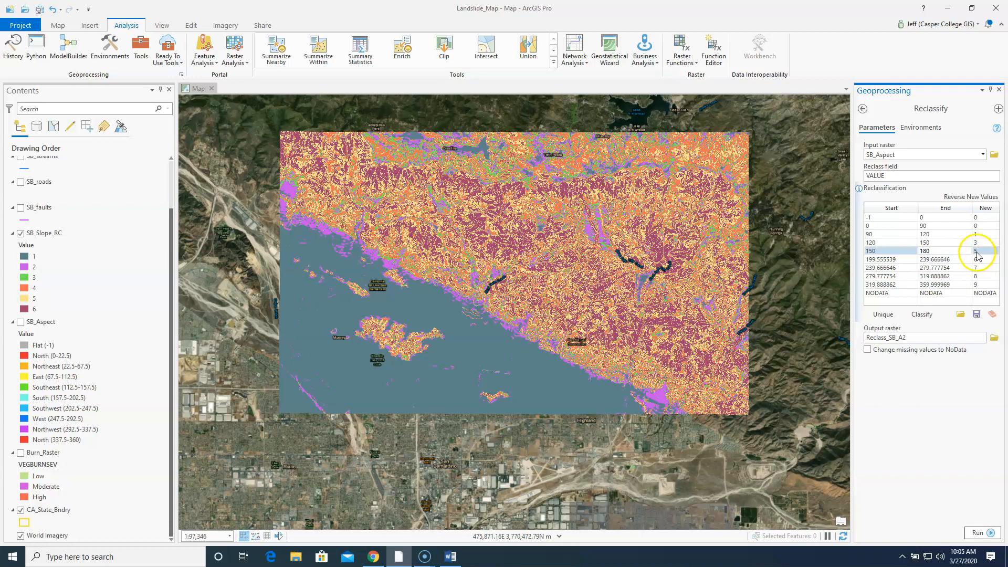
left_click(920, 253)
left_click(980, 251)
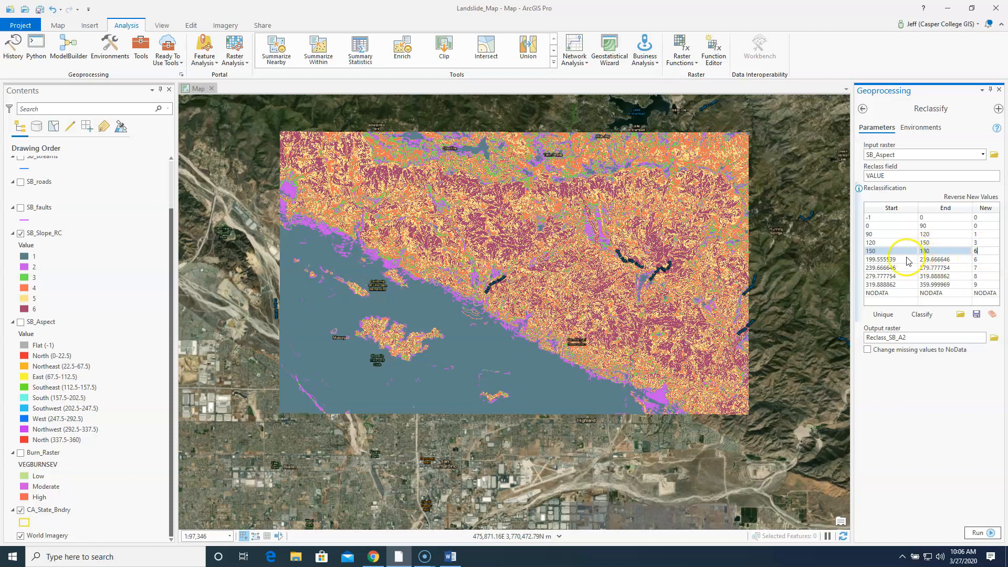
Step: Set the sixth aspect class to start at 180 and end at 210
left_click(886, 259)
type("180")
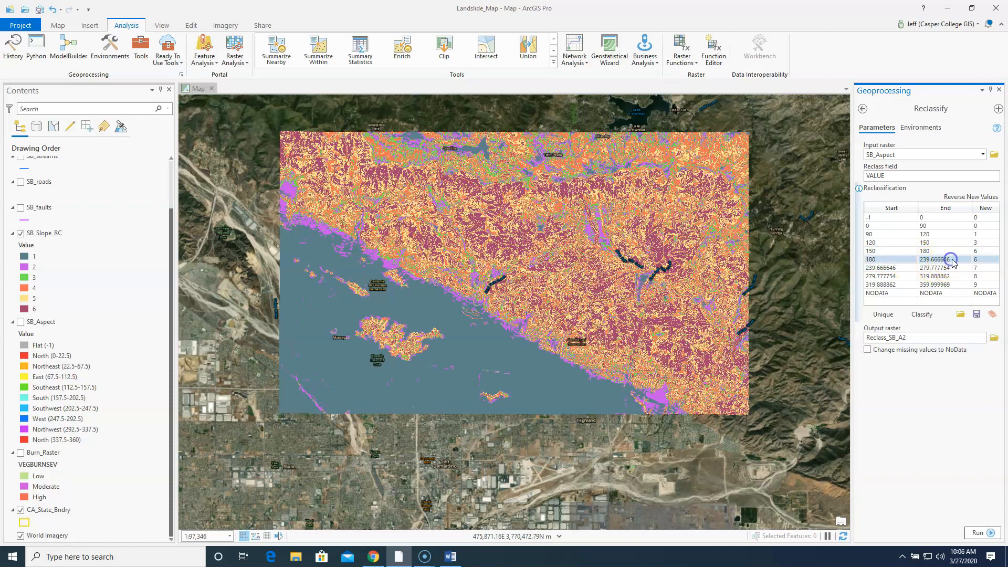
left_click(953, 259)
type("210")
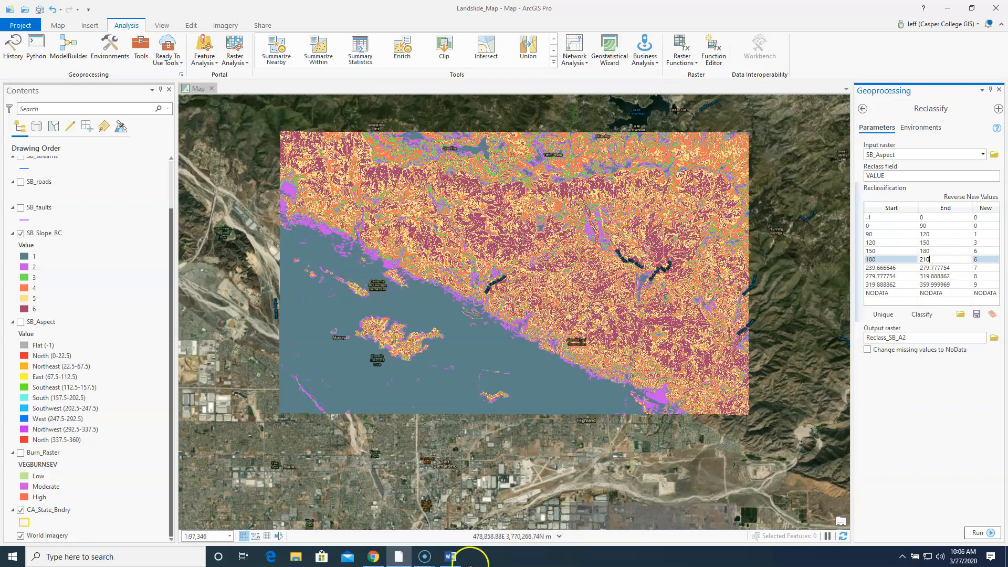
Step: Verify the next row in the Word example and set the seventh aspect class to range from 210 to 240 with a new value of 3
left_click(450, 557)
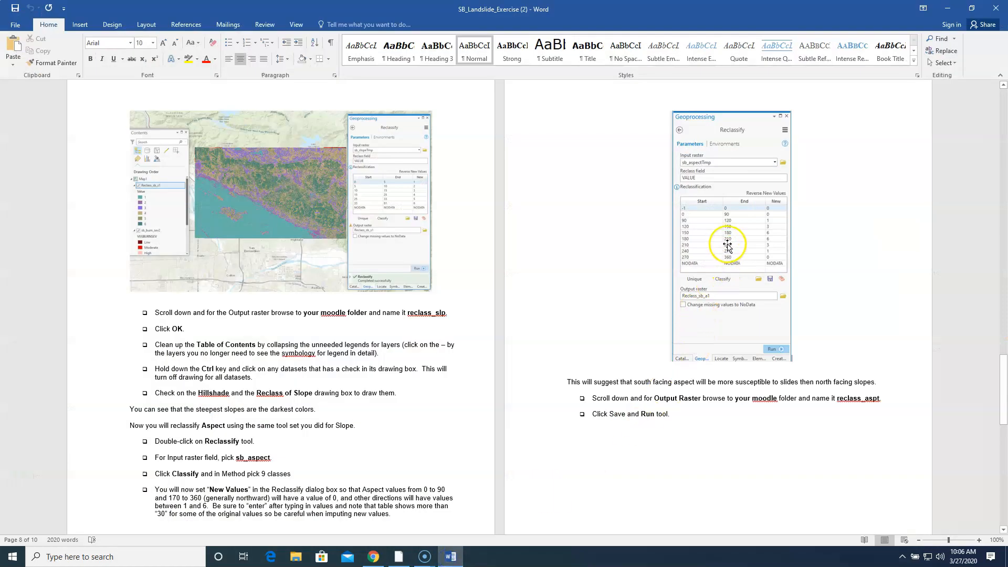
left_click(948, 8)
left_click(895, 269)
left_click(895, 269)
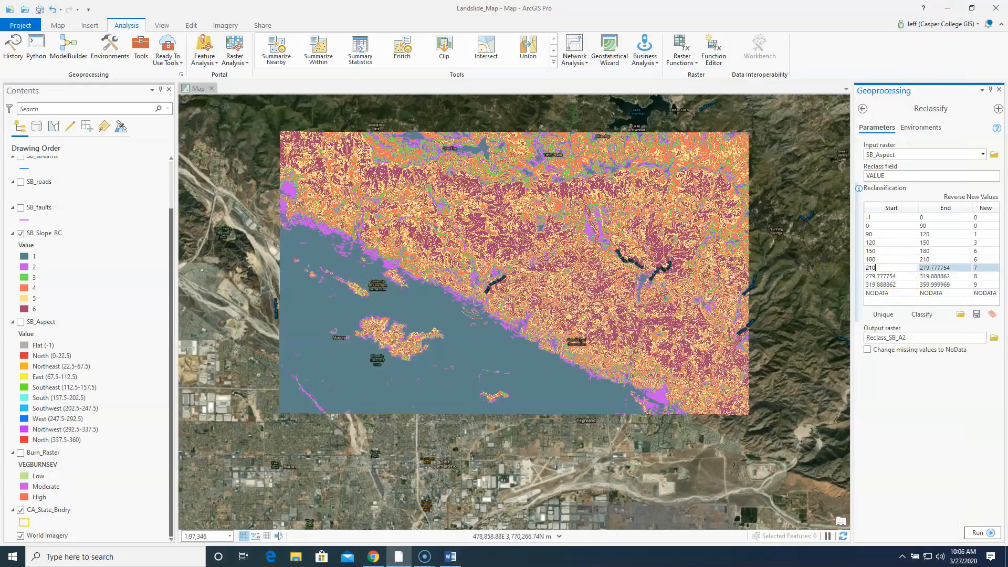
left_click(952, 267)
left_click(953, 266)
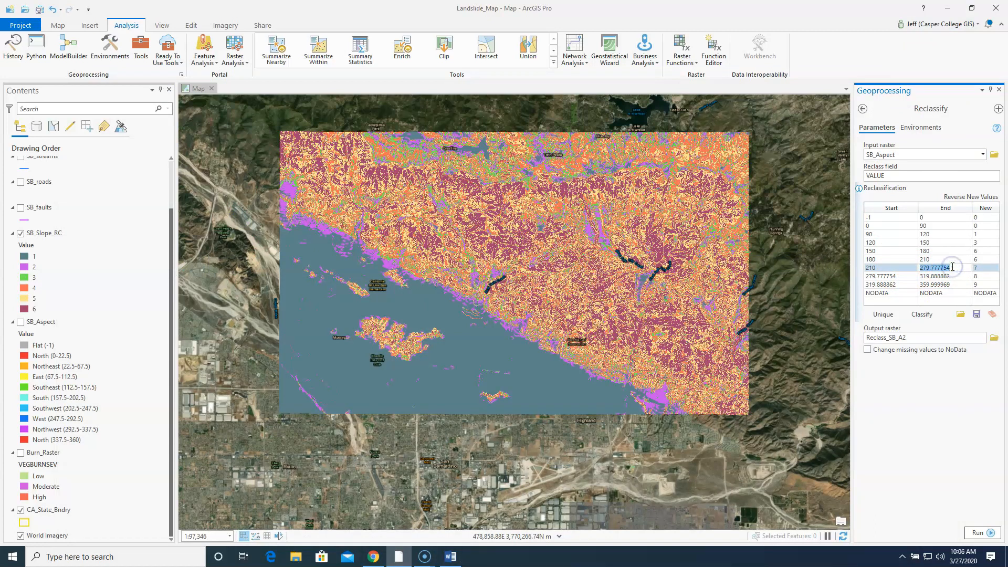
left_click(977, 266)
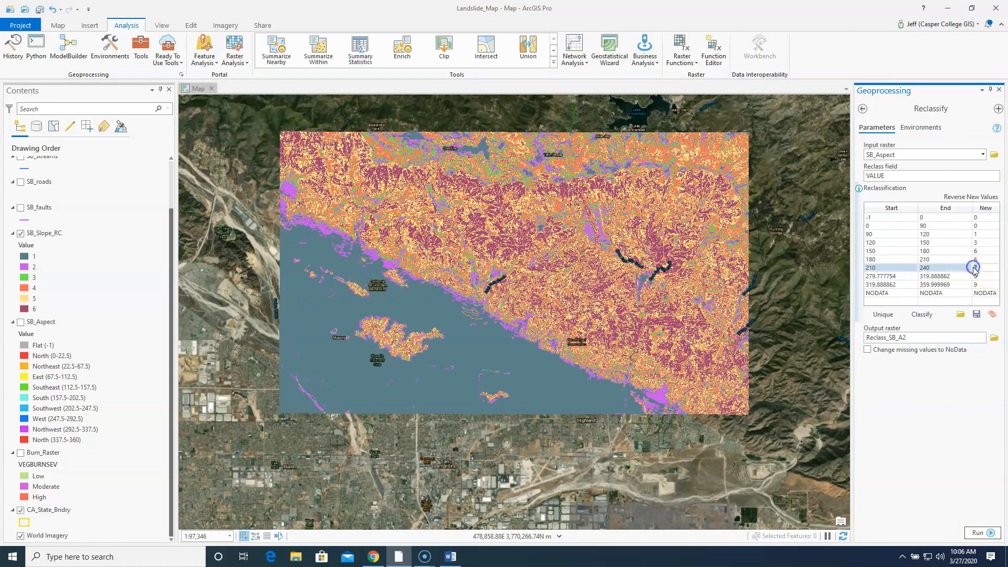
Step: Set the eighth aspect class to range from 240 to 270 with a new value of 1, checking the example table in Word
left_click(899, 277)
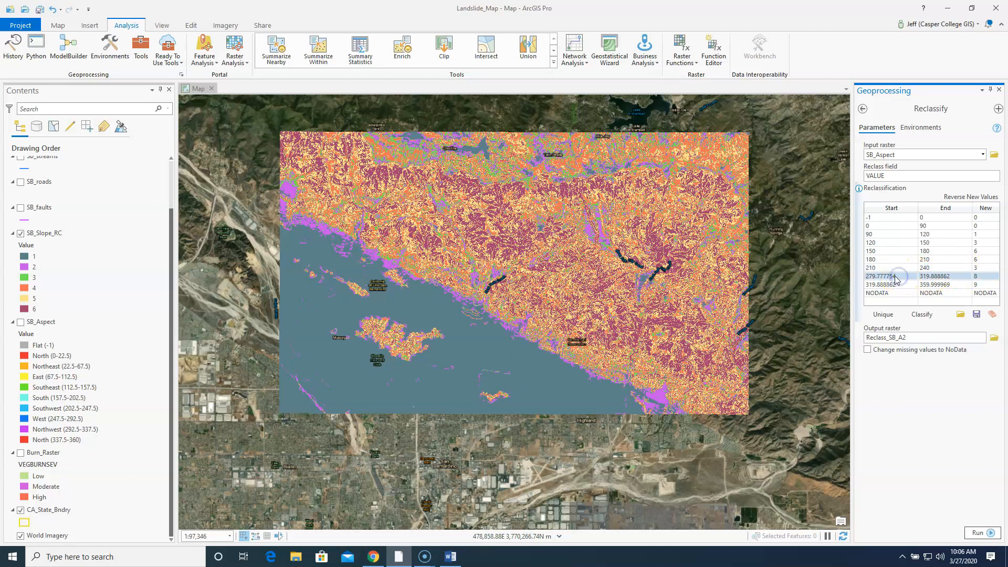
type("240")
left_click(946, 275)
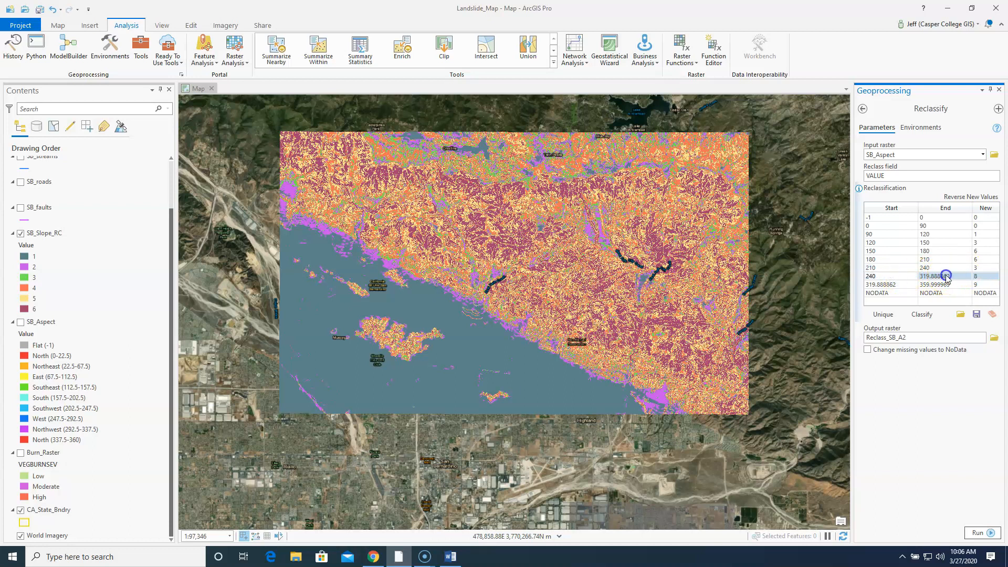
left_click_drag(950, 275, 915, 274)
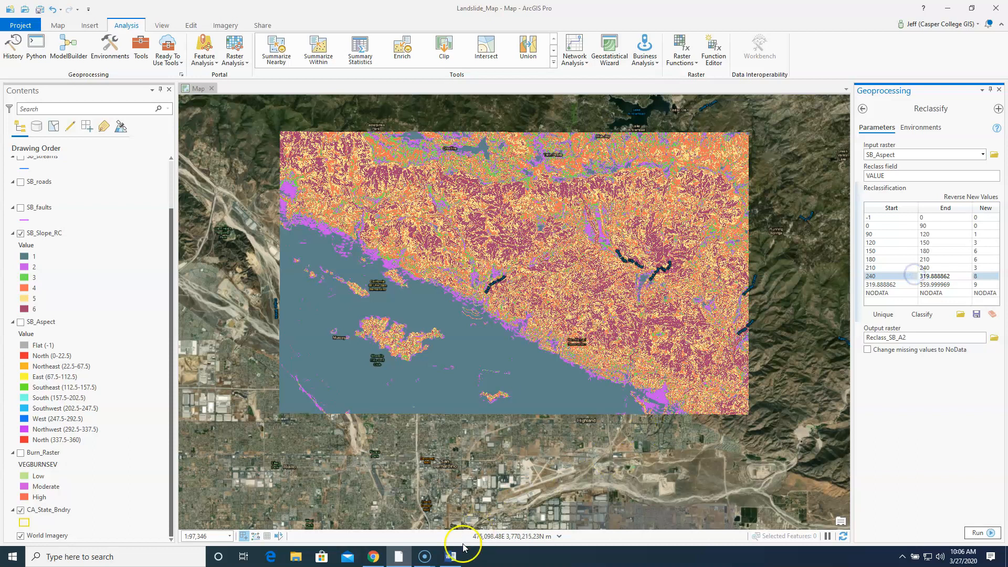
left_click(450, 557)
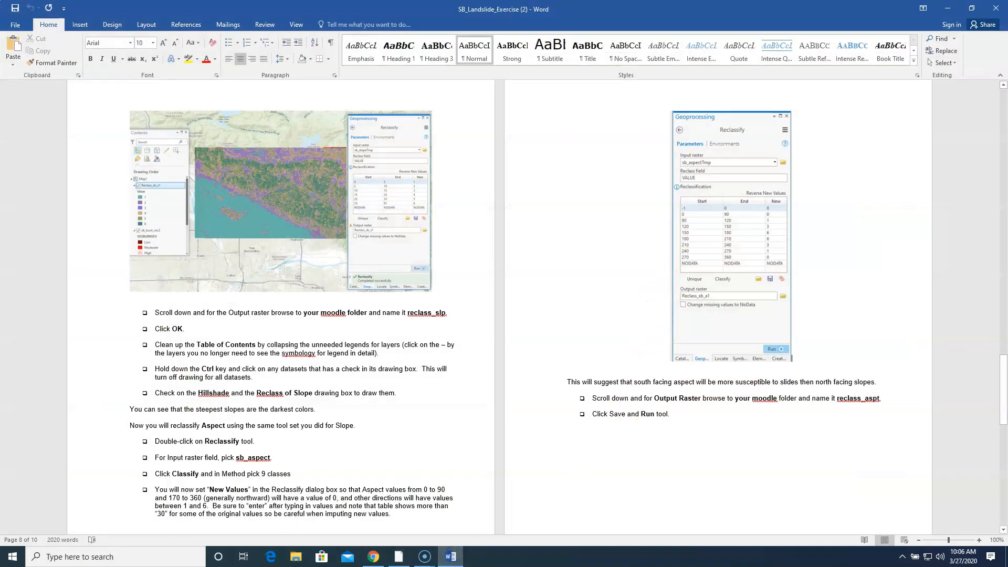
left_click(948, 10)
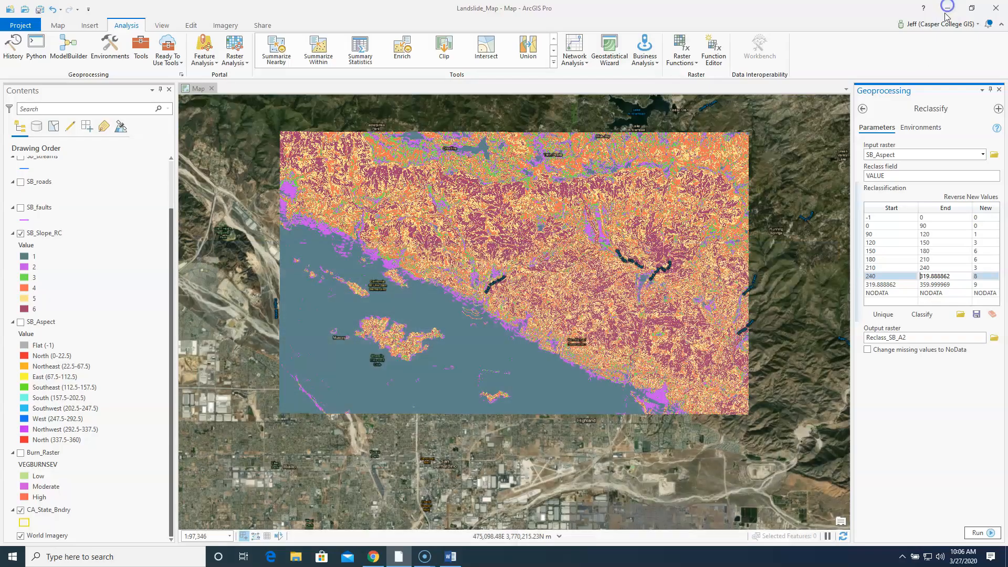
left_click_drag(950, 276, 915, 278)
type("270")
left_click(976, 276)
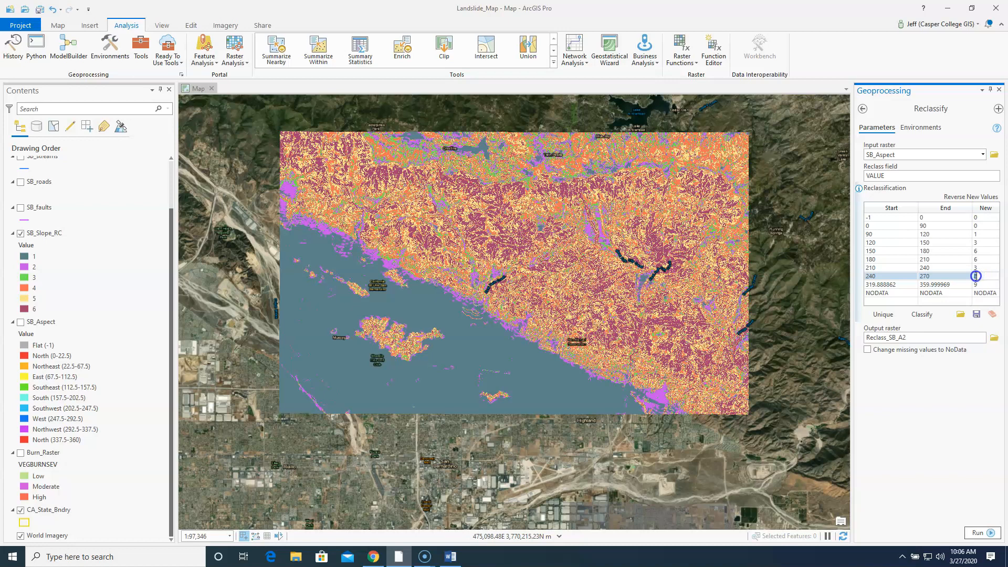
Step: Check the last row of the Word example and set the ninth aspect class to range from 270 to 360 with a new value of 0
left_click(451, 557)
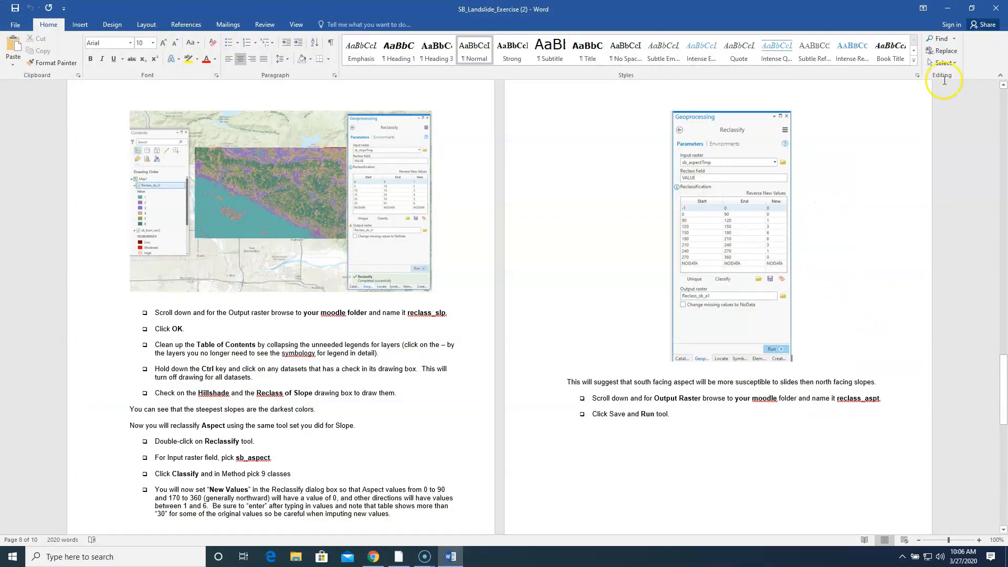
left_click(948, 7)
left_click(897, 284)
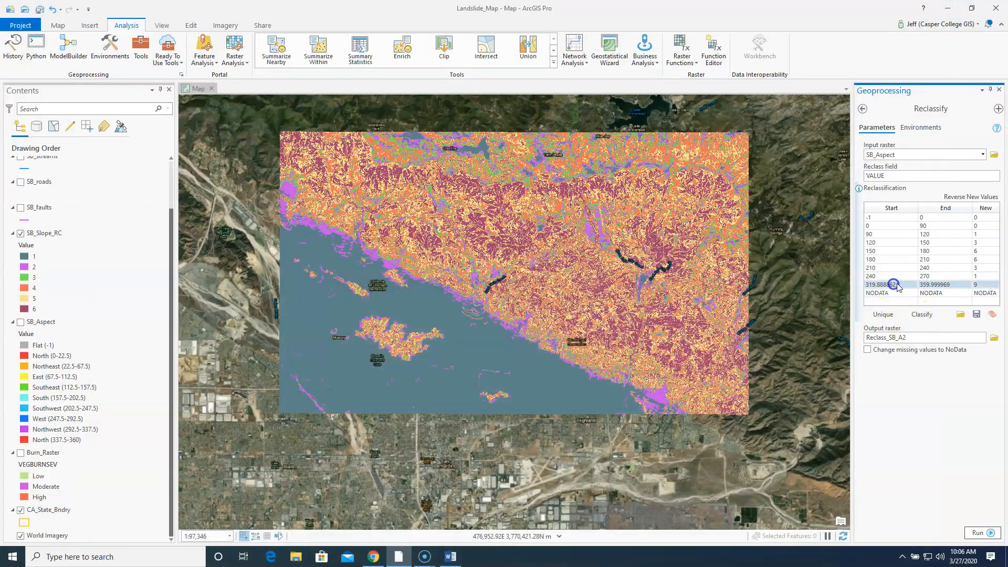
type("270")
left_click(950, 286)
left_click(950, 286)
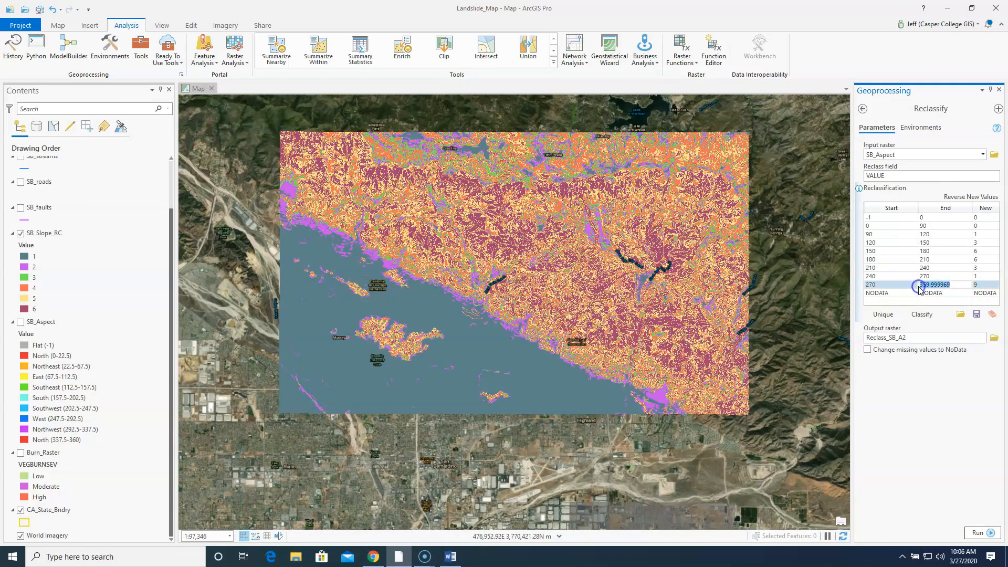
type("360")
left_click(978, 284)
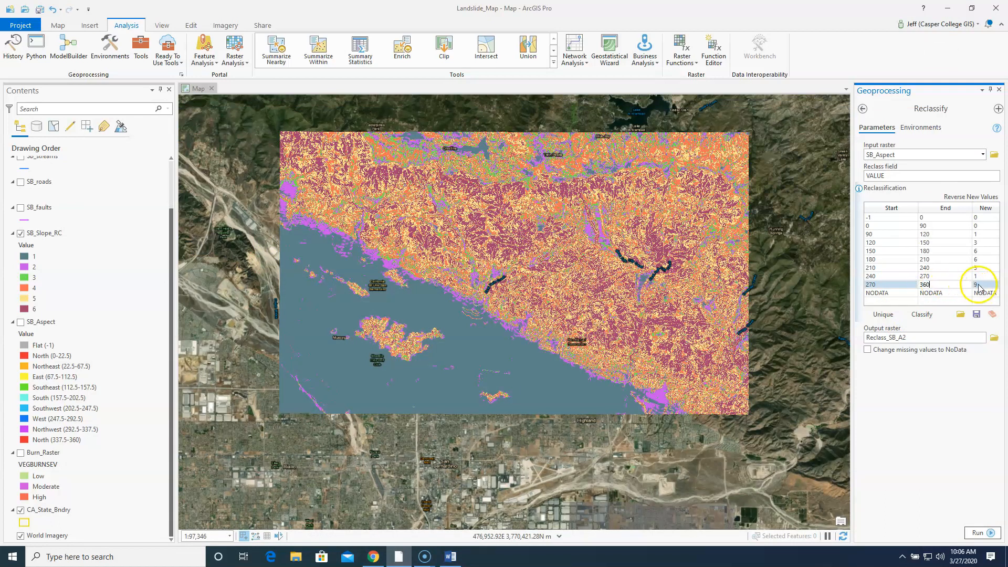
left_click(978, 284)
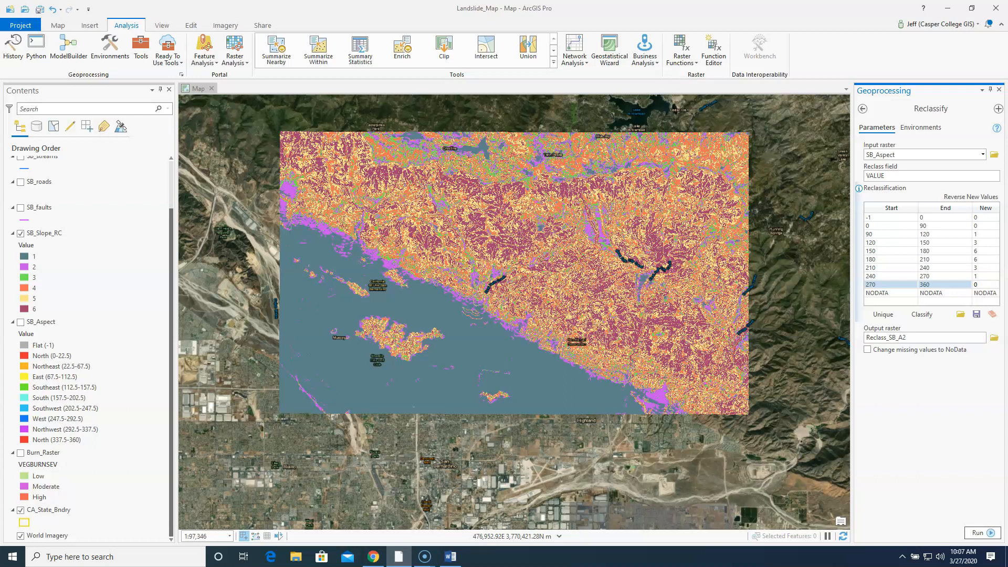
type("0")
left_click(955, 276)
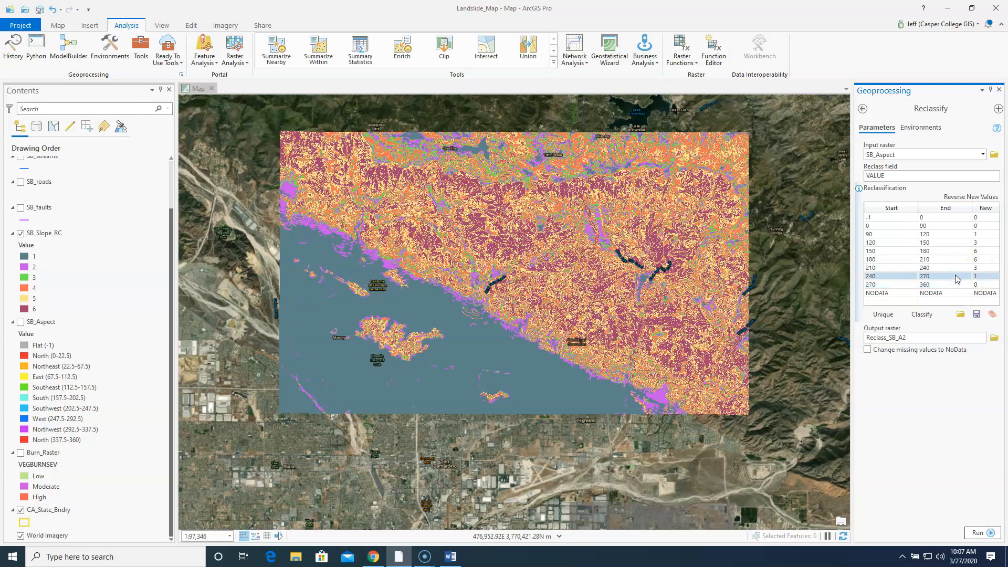
Step: Name the output raster sb_aspect_rc in the Landslide_Project folder and run Reclassify
left_click(994, 339)
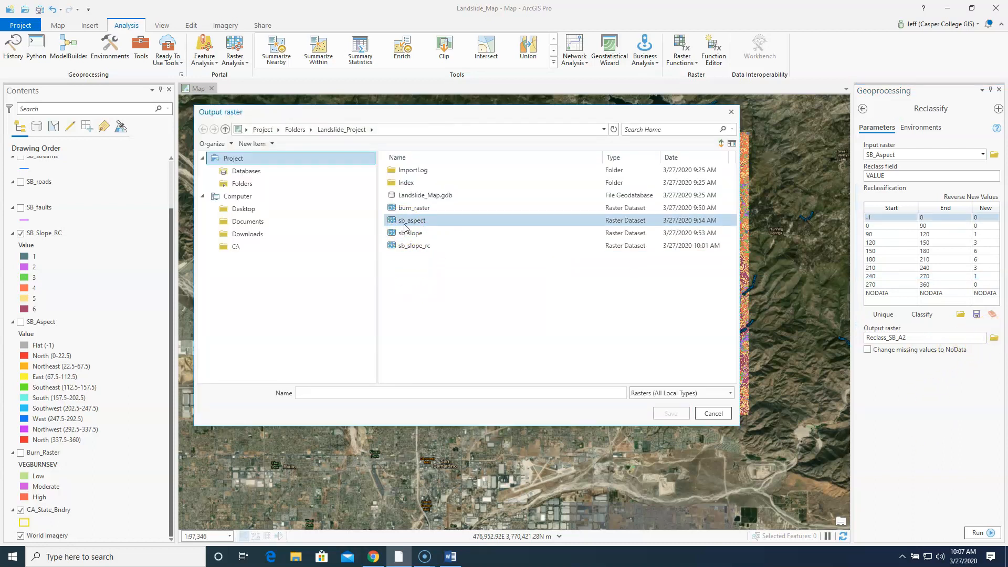
left_click(405, 226)
left_click(335, 395)
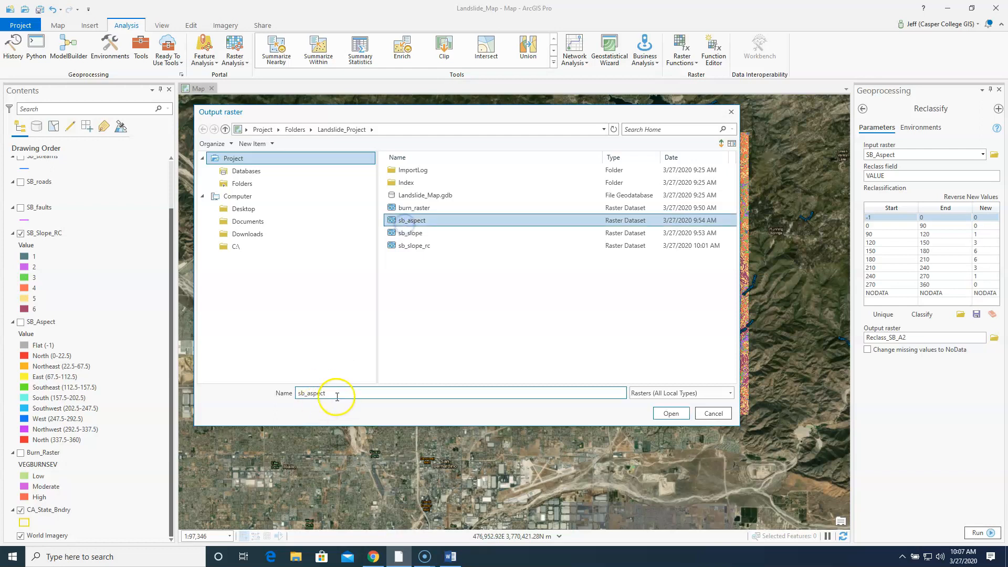
type("_rc")
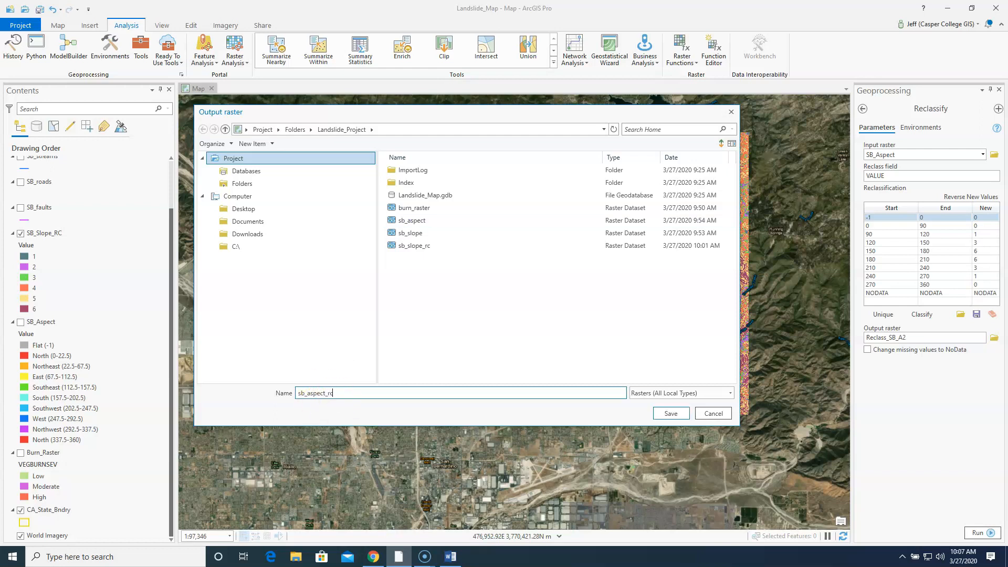
left_click(678, 414)
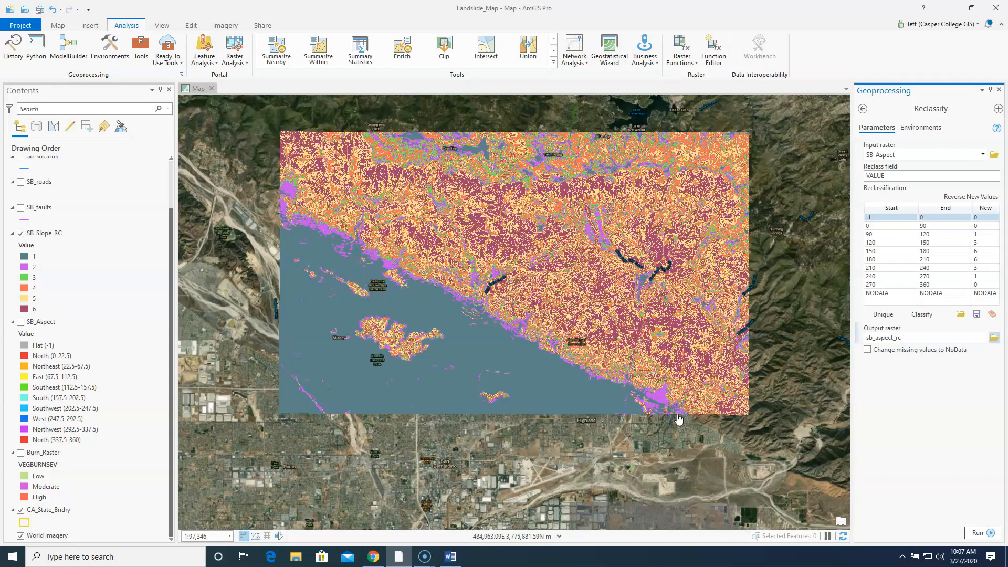
left_click(978, 533)
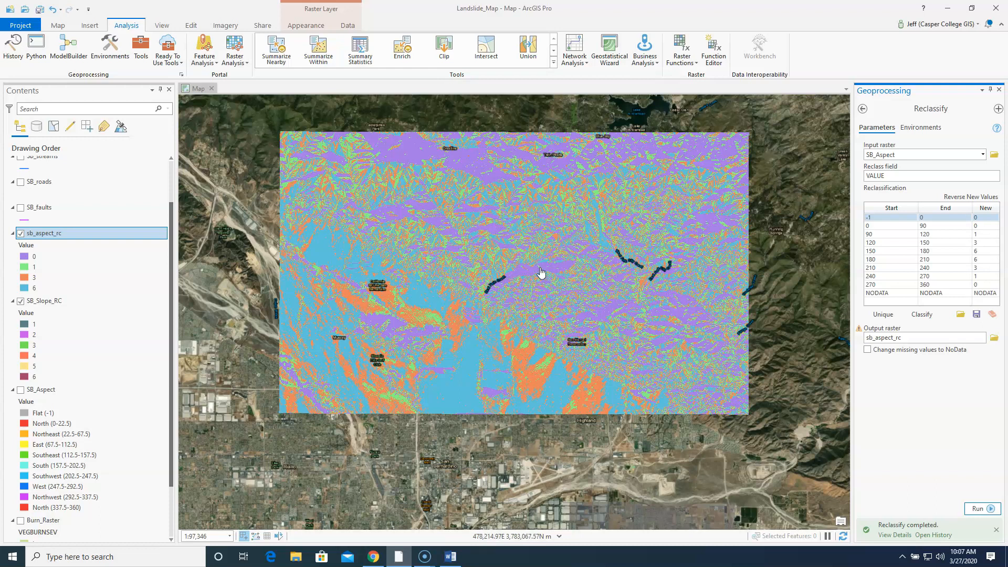
Step: Close the Reclassify tool and switch to the Word exercise to read the instructions that follow the aspect reclassification
left_click(34, 289)
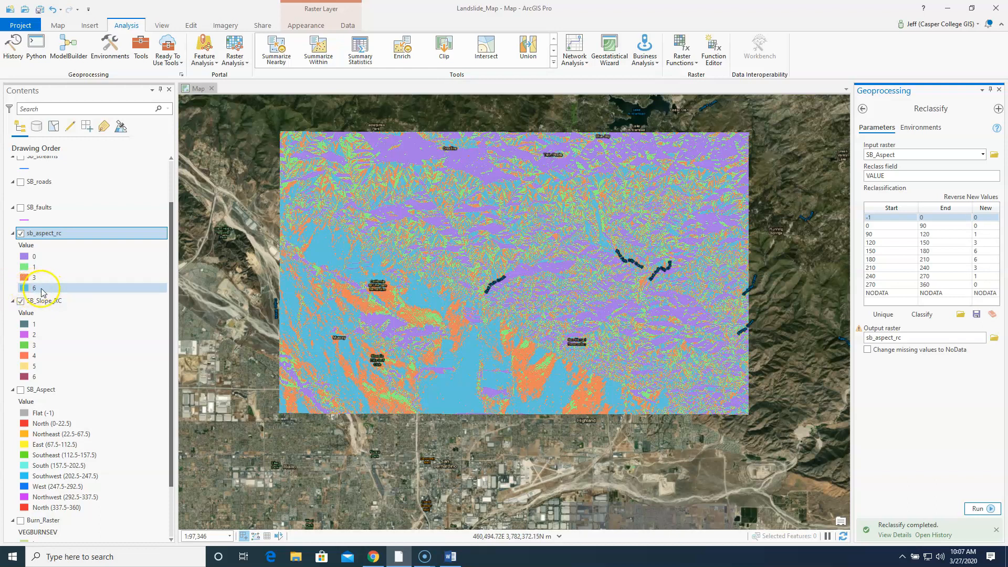
left_click(999, 90)
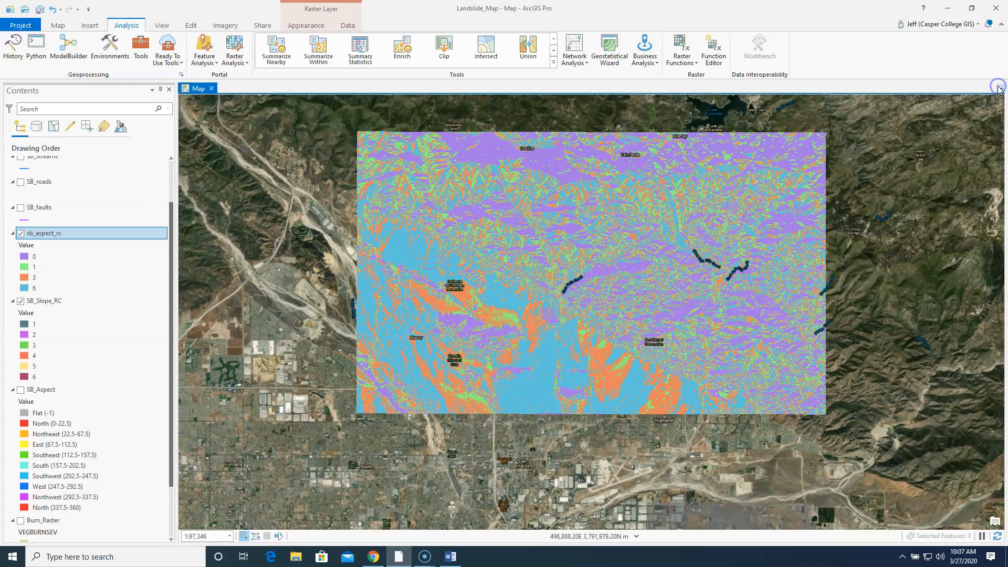
left_click(450, 557)
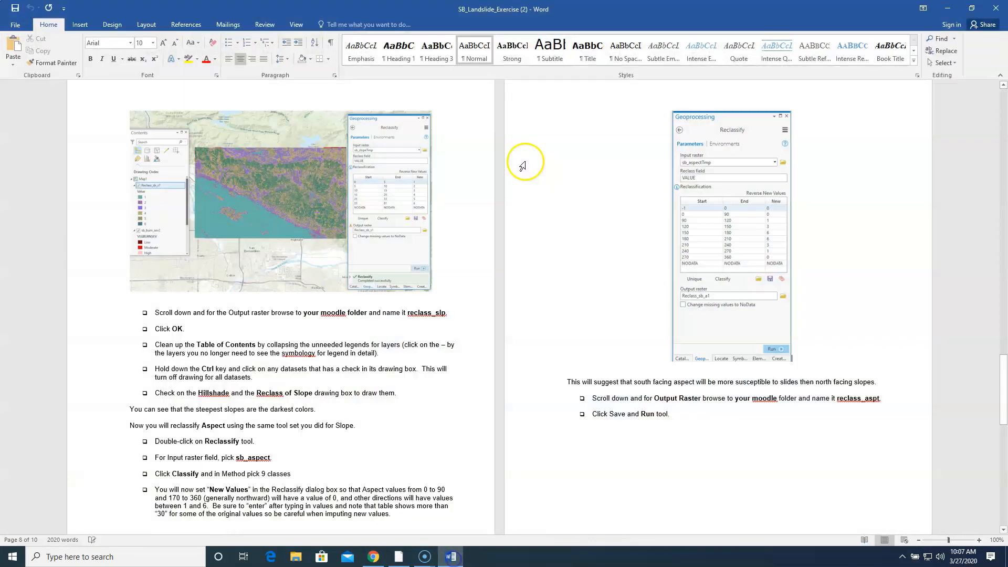
scroll(536, 165, "down", 10)
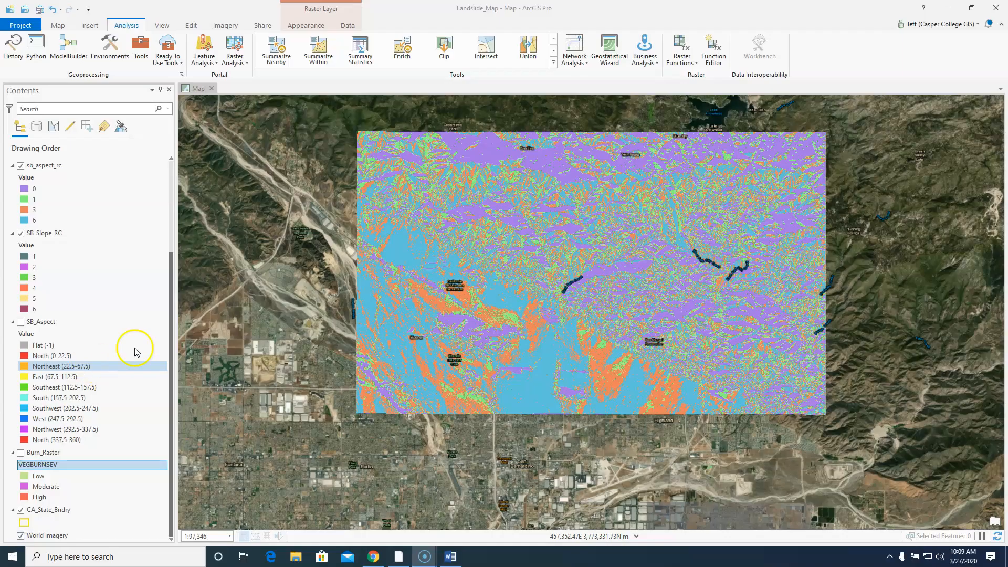
Step: Remove the original SB_Aspect layer from the map
left_click_drag(168, 345, 169, 331)
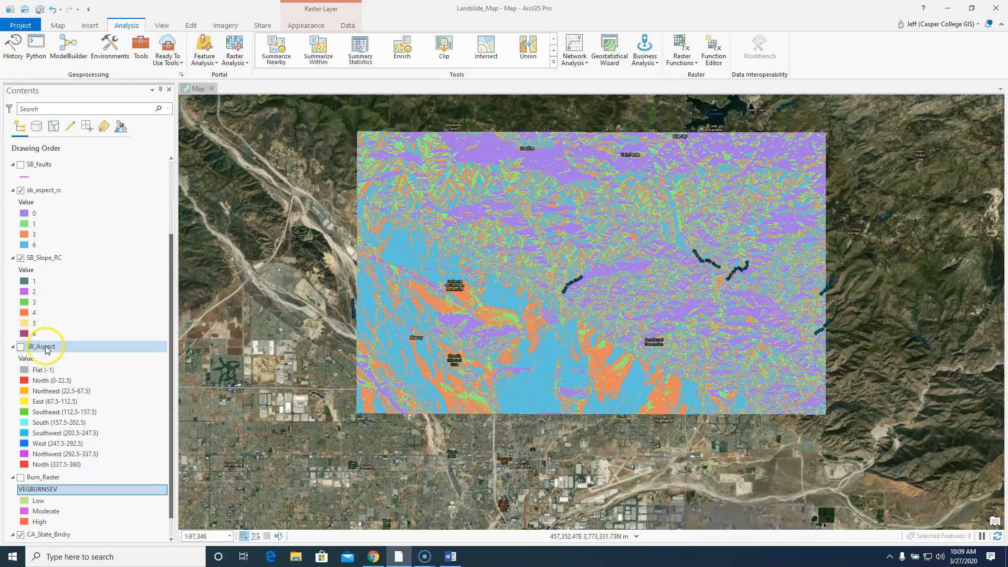
left_click(45, 348)
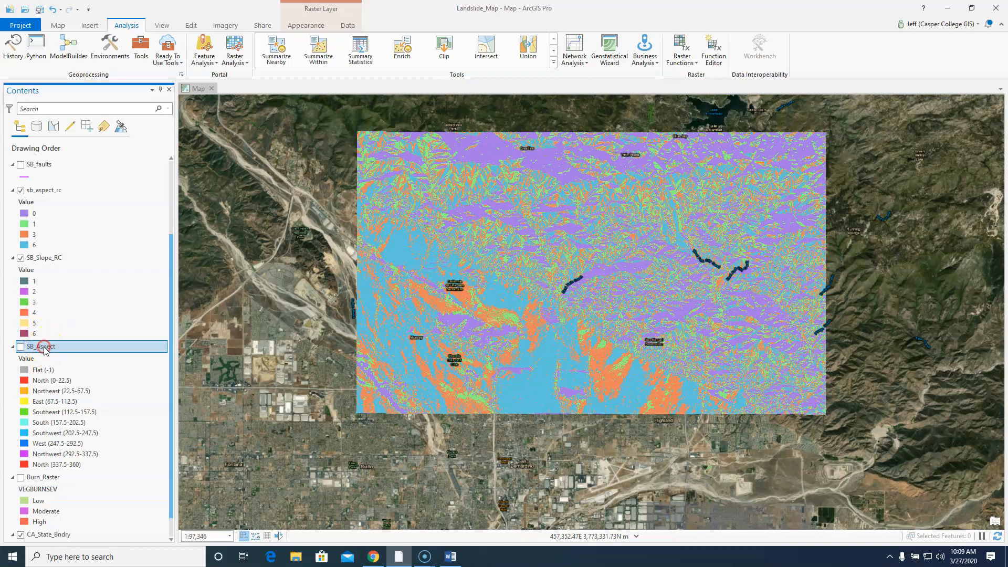
right_click(44, 350)
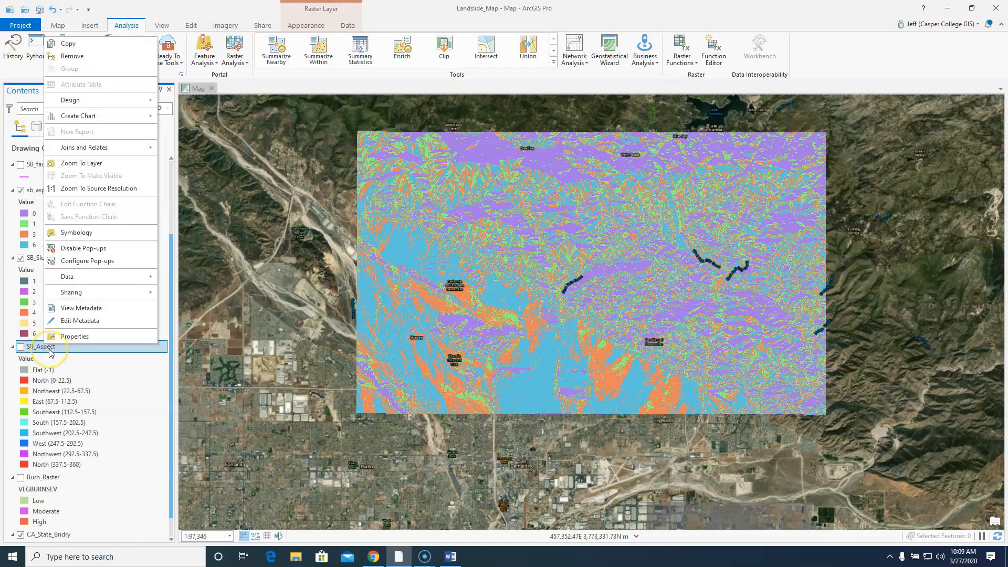
left_click(72, 55)
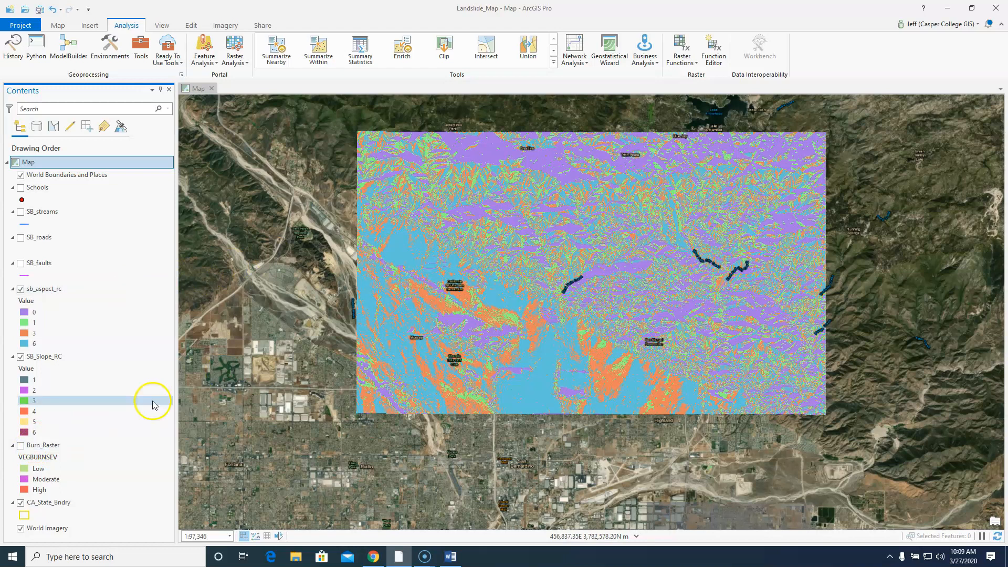
Step: Show the Burn_Raster layer and hide the sb_aspect_rc and SB_Slope_RC layers
left_click(20, 445)
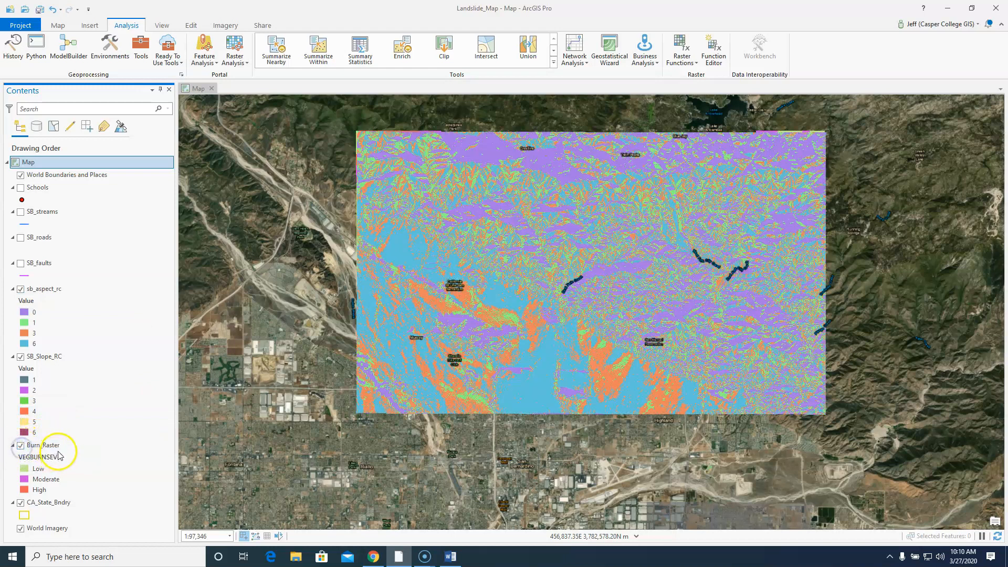
left_click(20, 289)
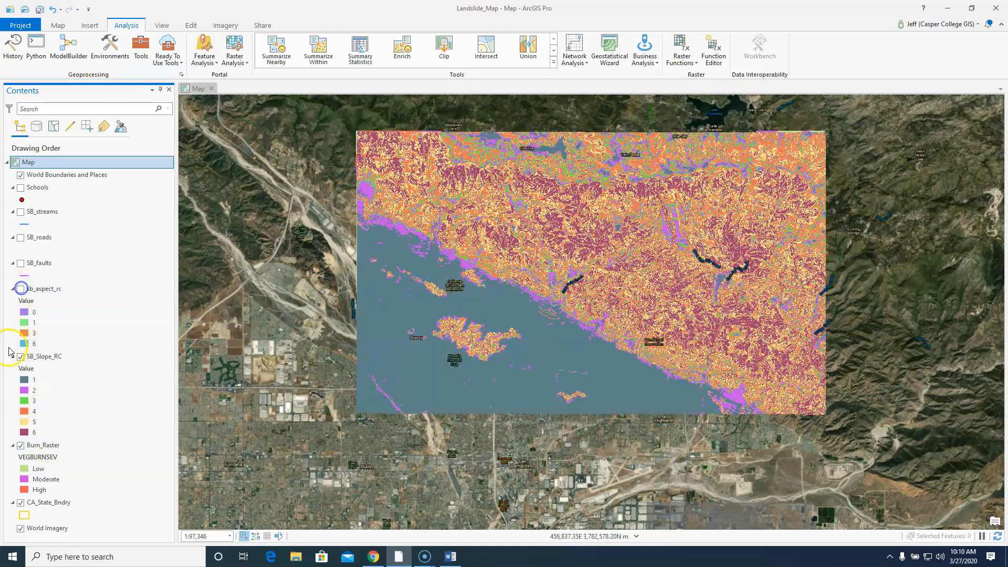
left_click(20, 356)
Step: Examine which VALUE belongs to each VEGBURNSEV burn severity in the Burn_Raster attribute table, and close the table
right_click(50, 445)
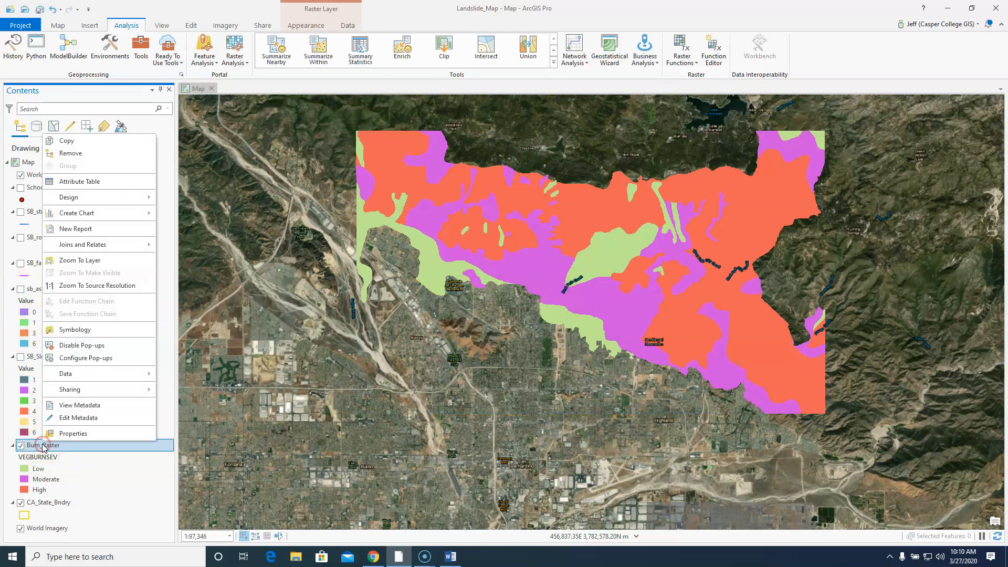
left_click(99, 181)
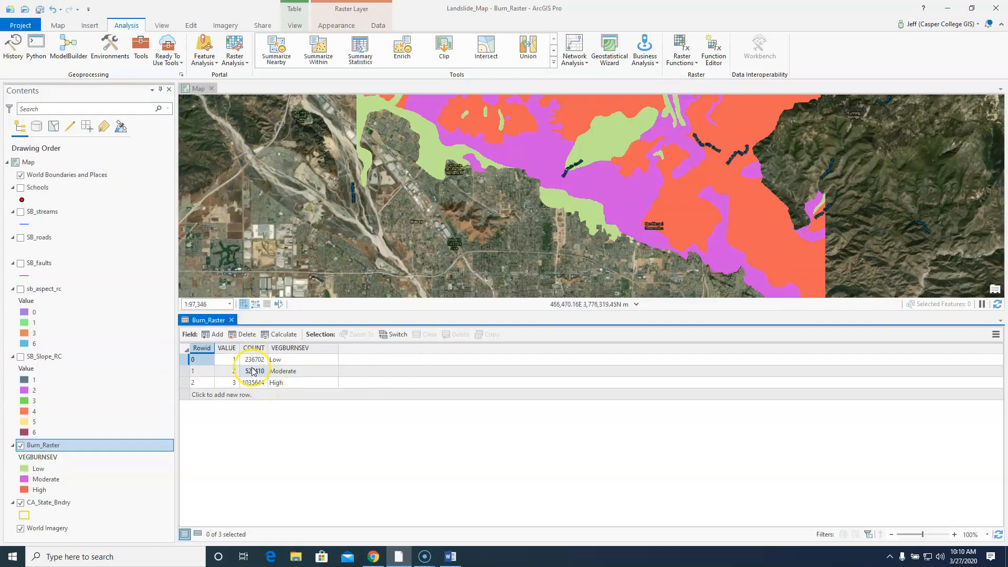
left_click(271, 361)
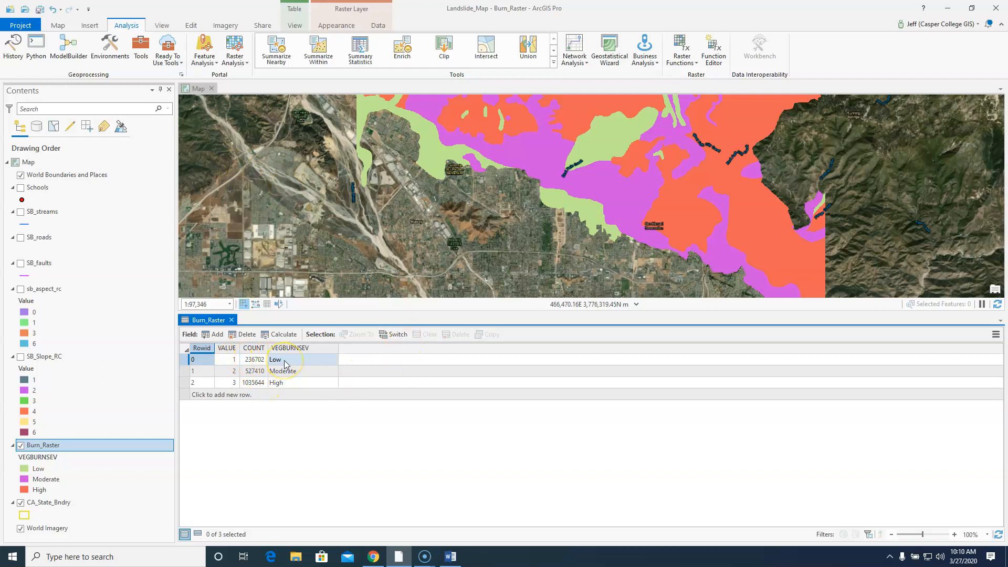
left_click(228, 359)
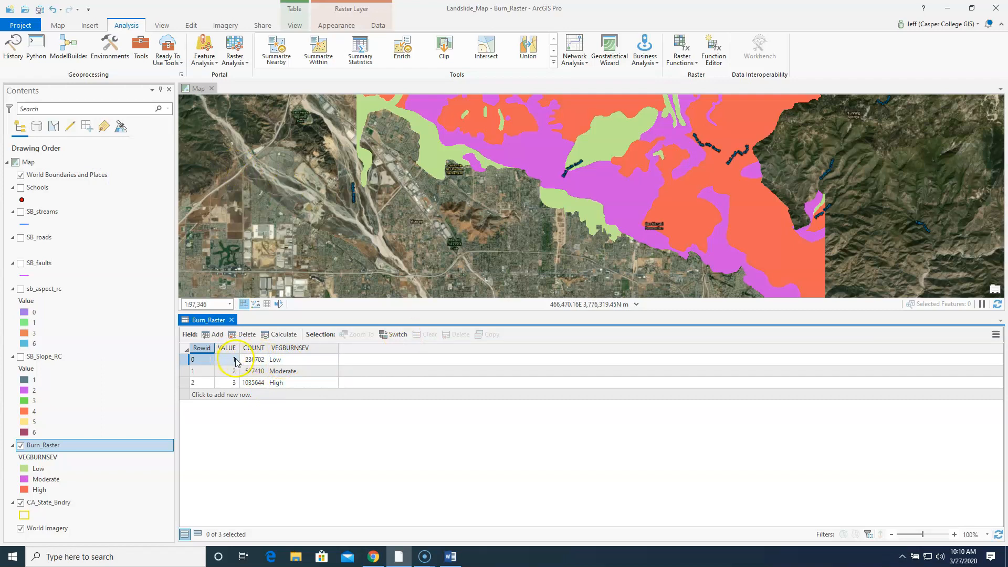
left_click(283, 372)
left_click(231, 373)
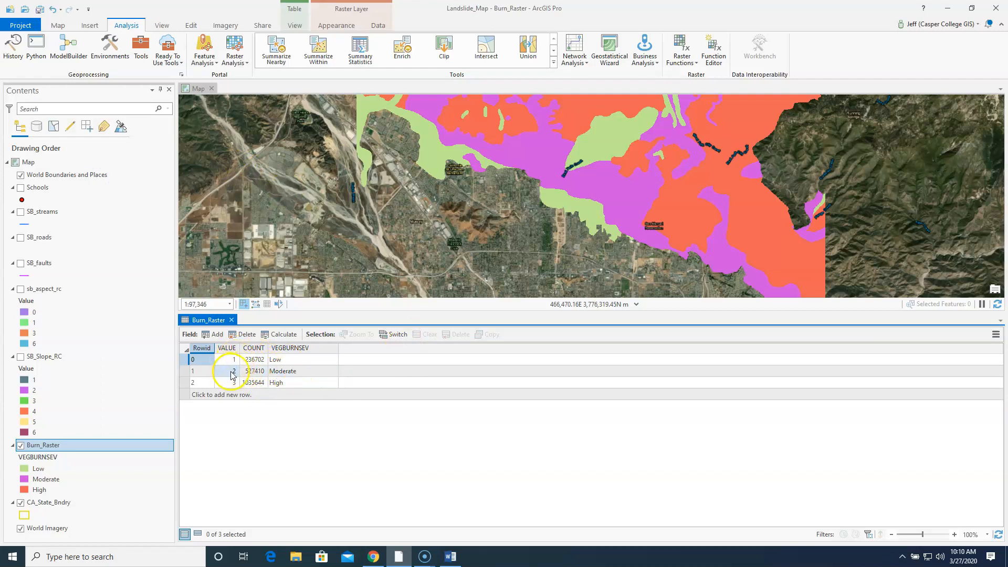
left_click(272, 383)
left_click(235, 383)
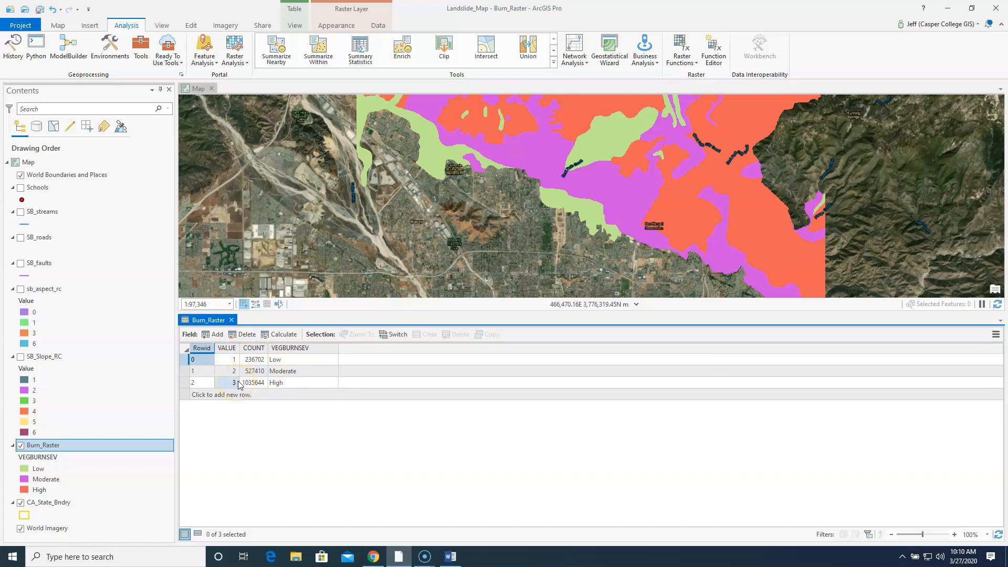
left_click(282, 386)
left_click(235, 384)
left_click(235, 383)
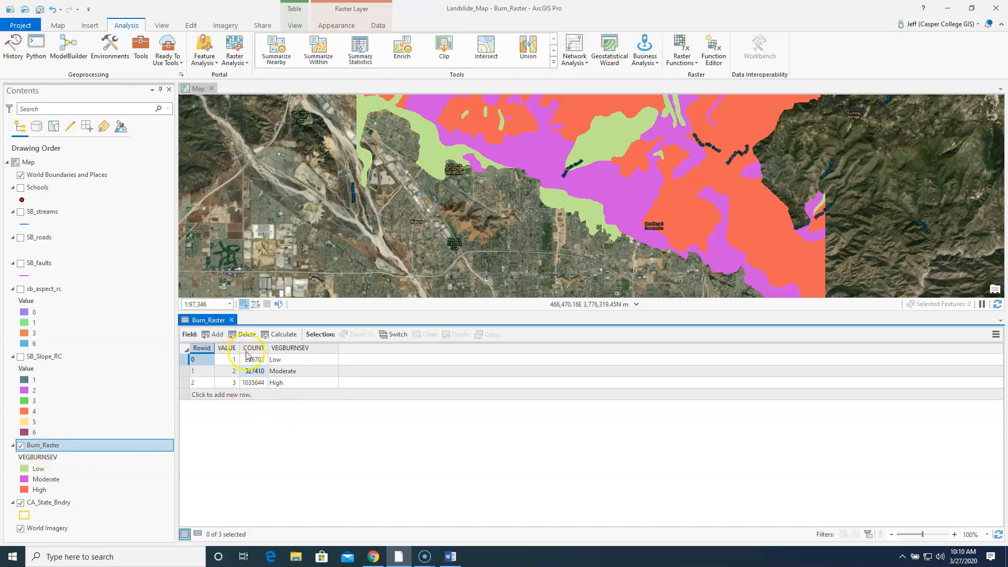
left_click(231, 320)
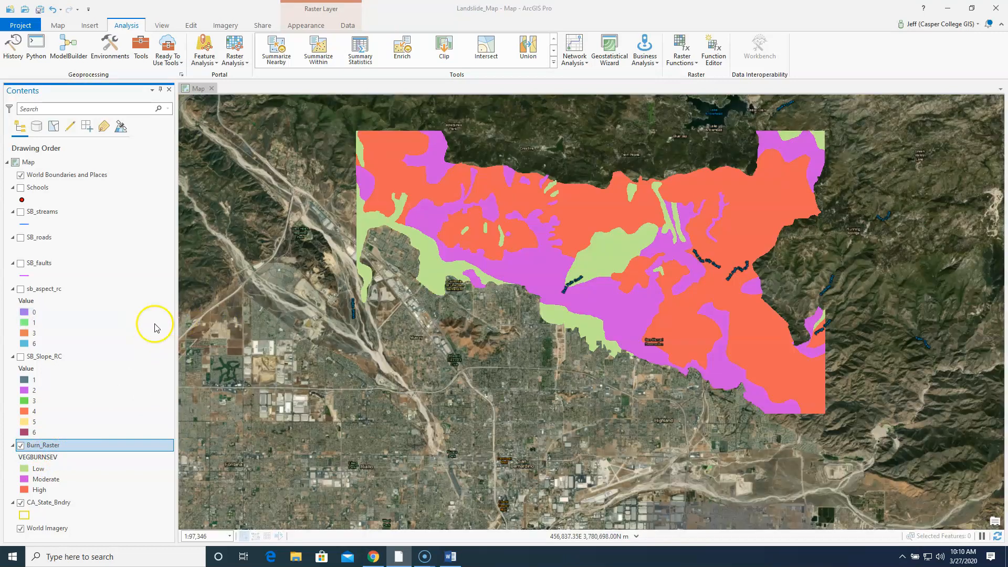
Step: Show the SB_Slope_RC and sb_aspect_rc layers, and open the Spatial Analyst Raster Calculator tool in a widened pane
left_click(21, 357)
left_click(20, 289)
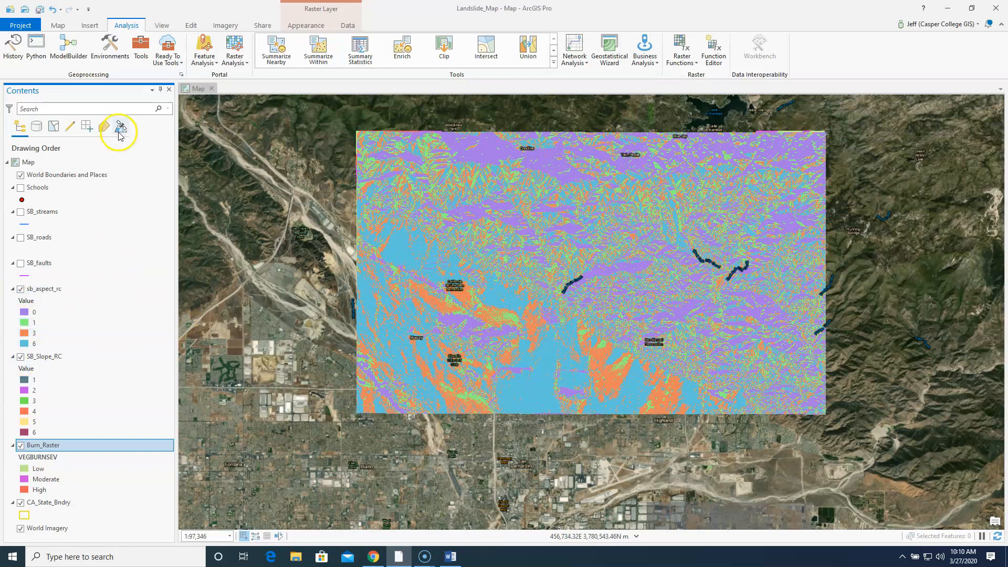
left_click(125, 25)
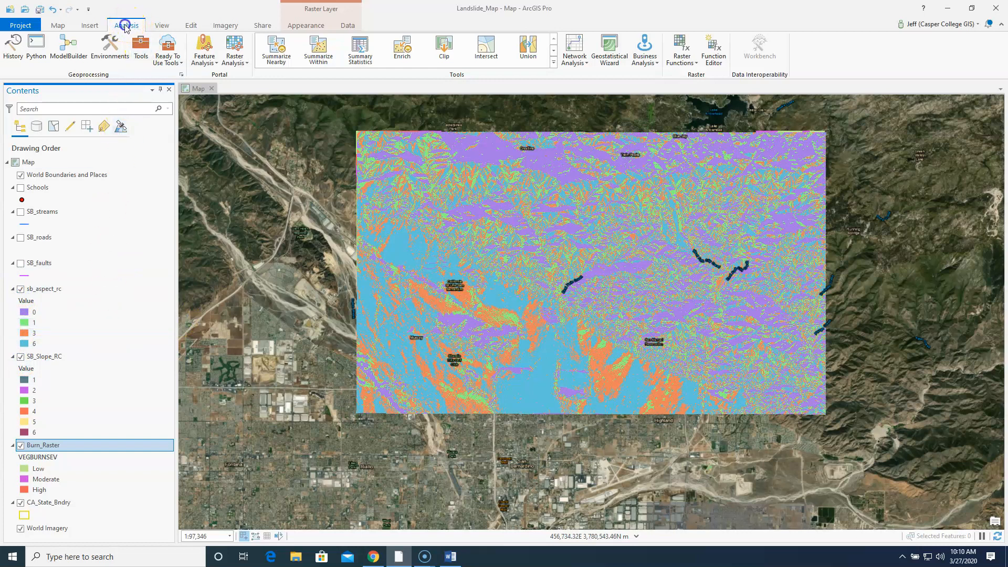
left_click(149, 47)
left_click_drag(907, 109, 841, 111)
type("raster calculator")
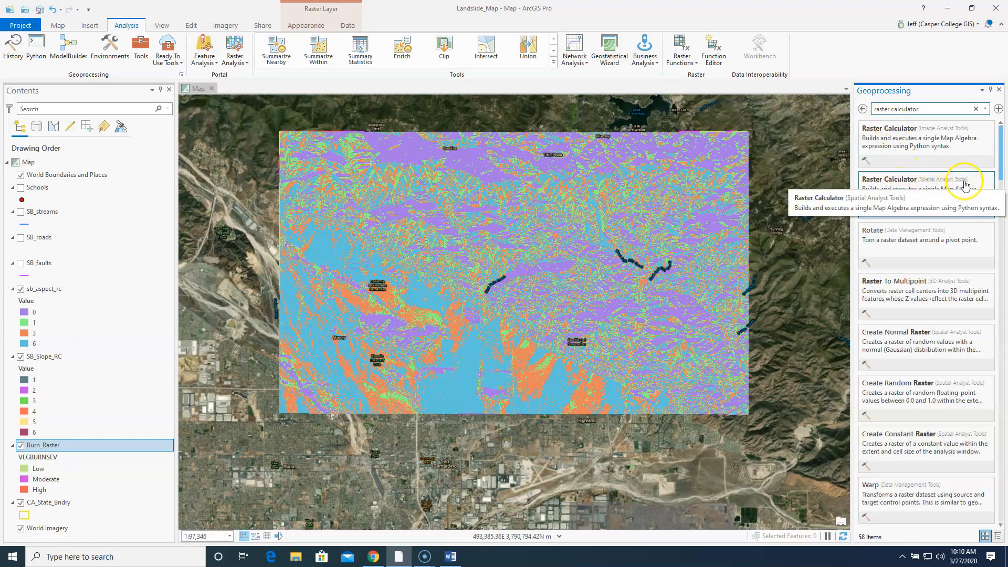
left_click(886, 181)
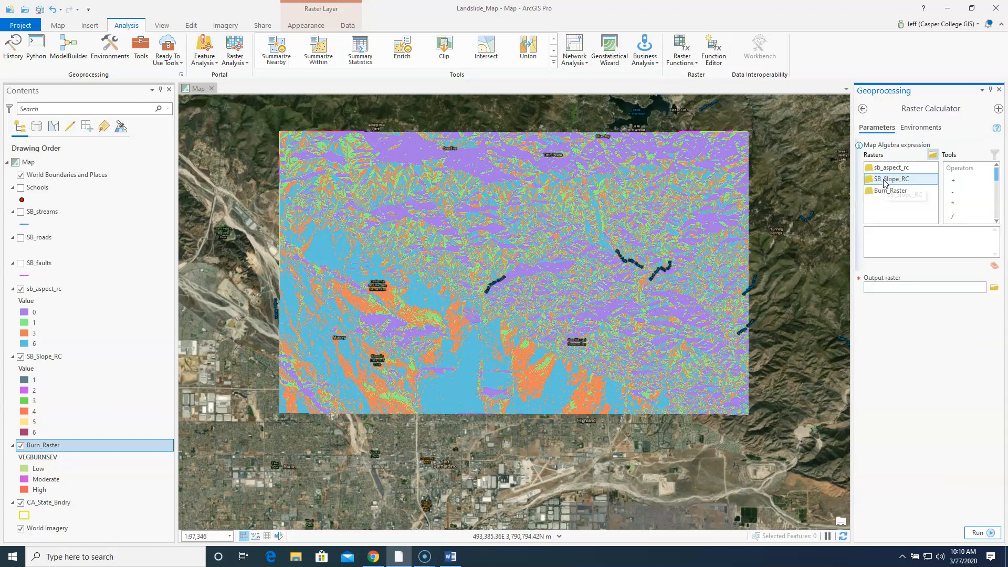
left_click_drag(852, 192, 769, 200)
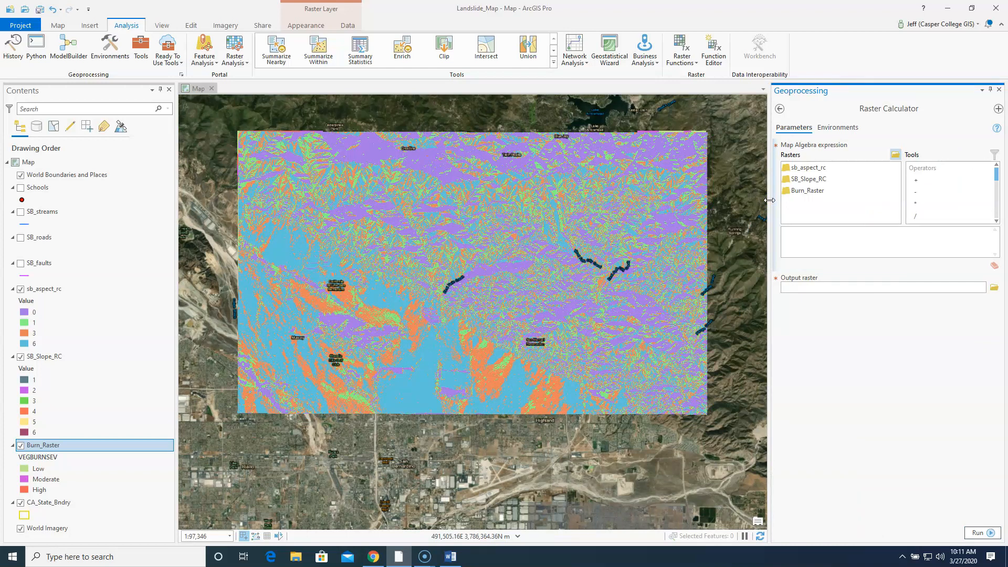
left_click_drag(792, 194, 793, 195)
Step: Switch to the Word exercise, read the Step 8 weighting equation for slope, aspect and burn severity, and return to ArcGIS Pro
left_click(451, 558)
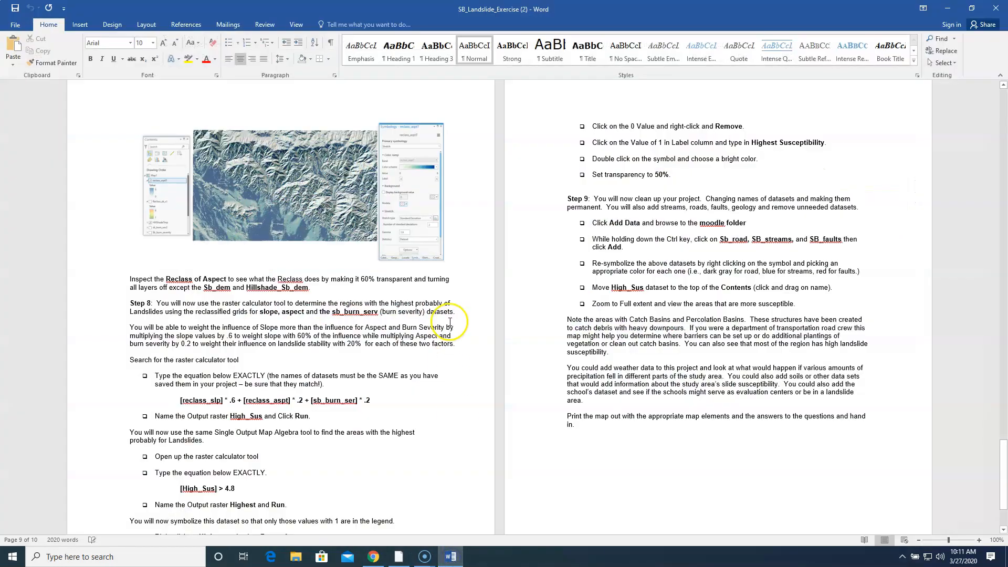
scroll(439, 322, "down", 1)
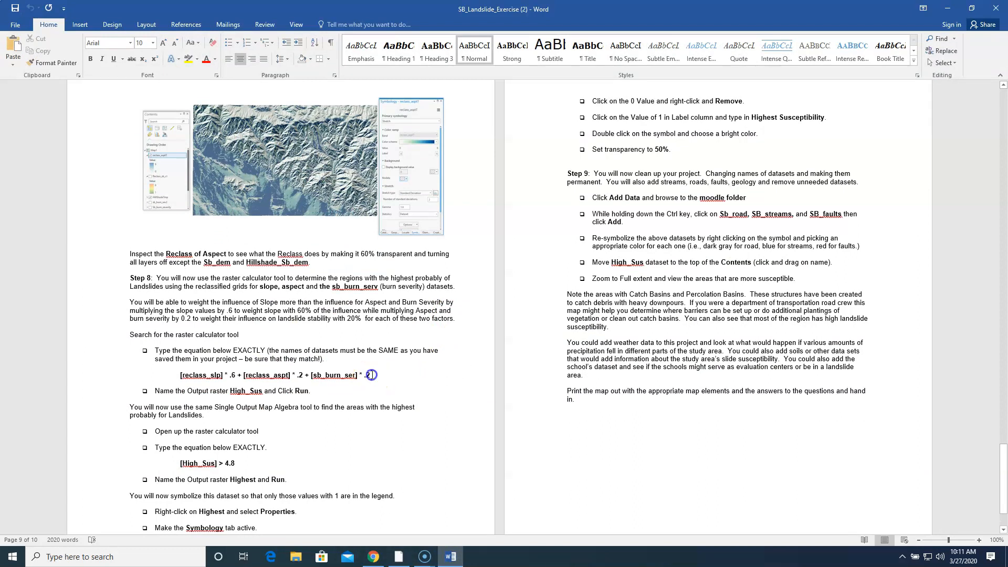
left_click_drag(369, 375, 253, 370)
left_click_drag(180, 379, 180, 378)
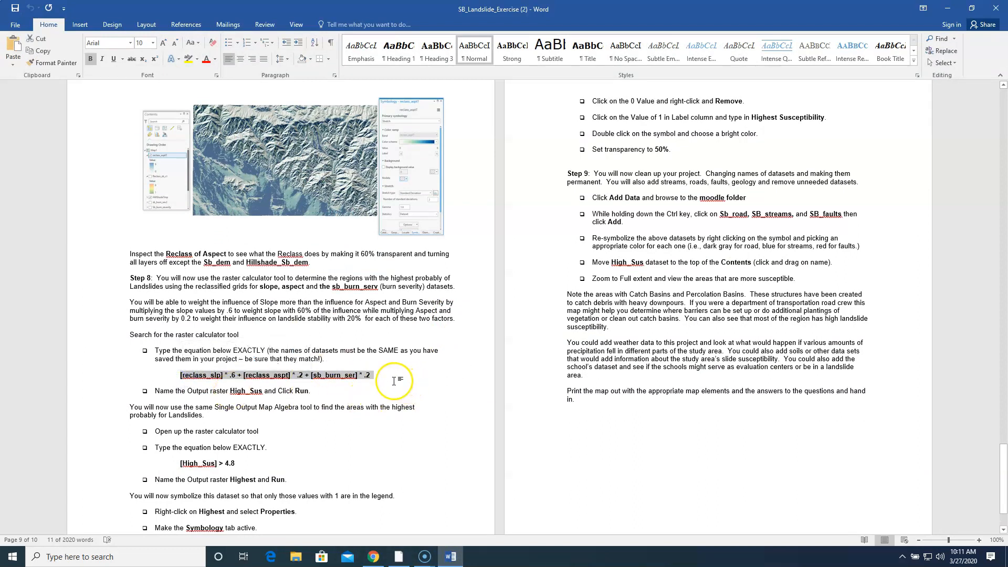
scroll(417, 383, "down", 3)
scroll(416, 382, "up", 3)
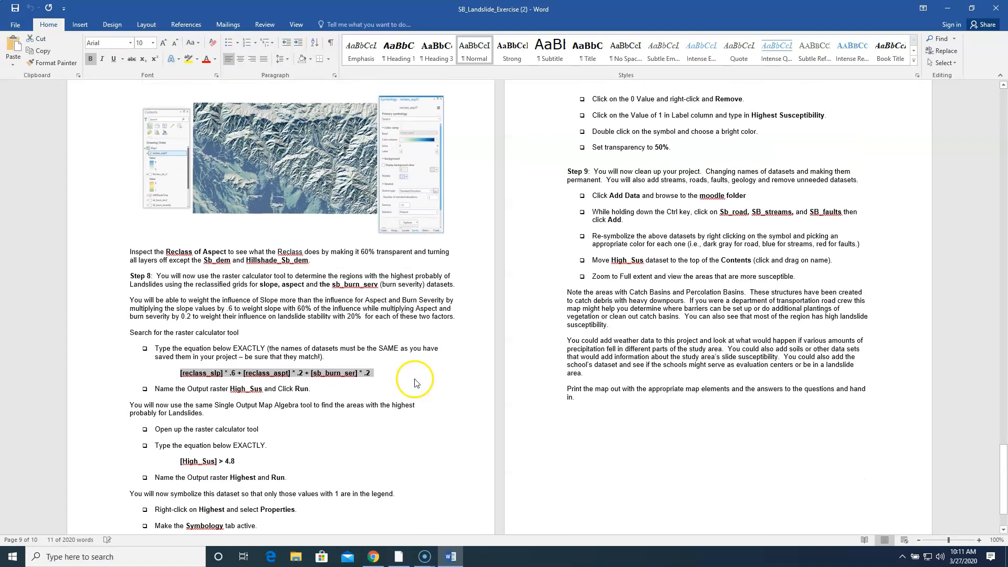
left_click(415, 376)
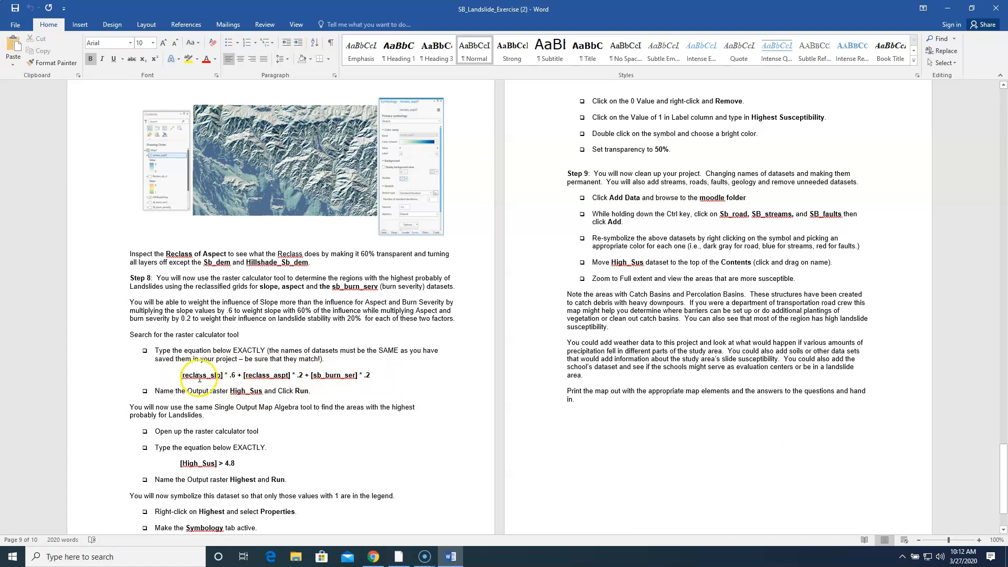
left_click(949, 8)
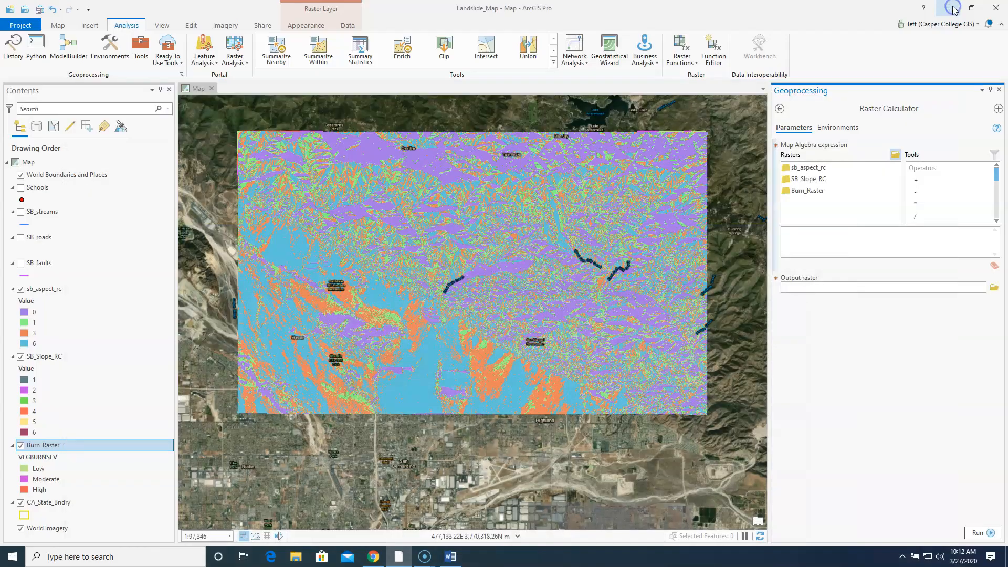
Step: Build the map algebra expression "SB_Slope_RC" * .6 + "sb_aspect_rc" * .2 + "Burn_Raster" * .2
double_click(810, 183)
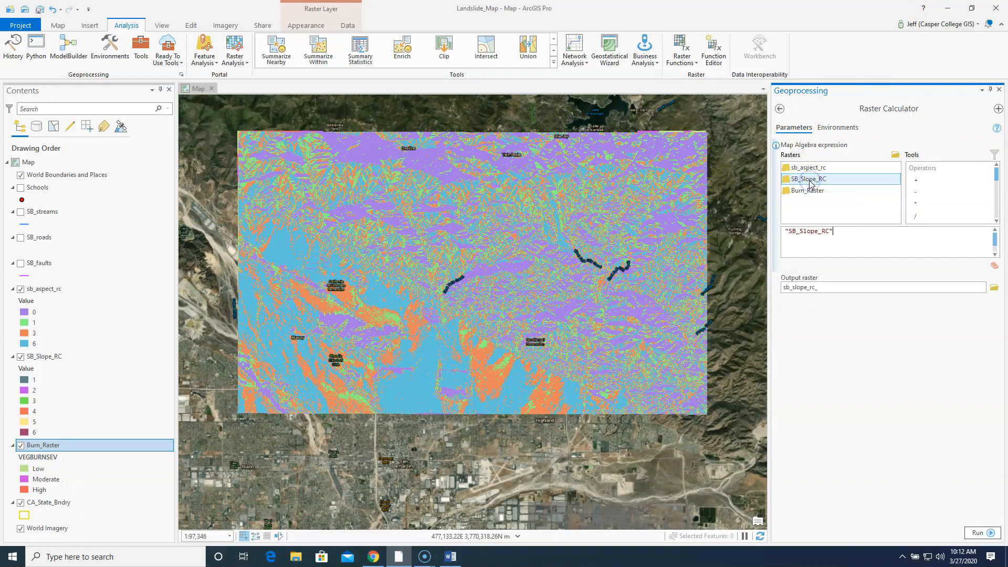
left_click(916, 205)
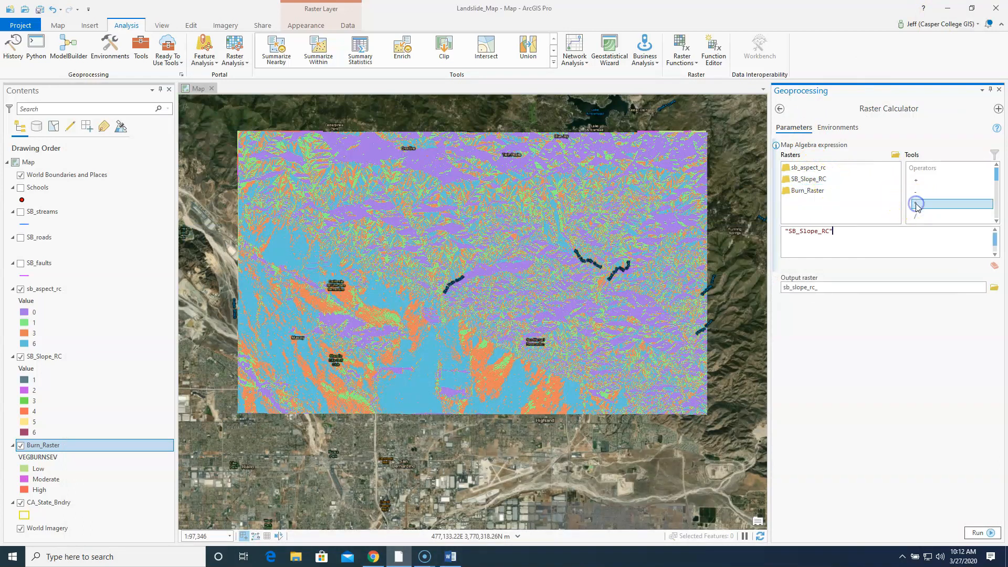
double_click(916, 205)
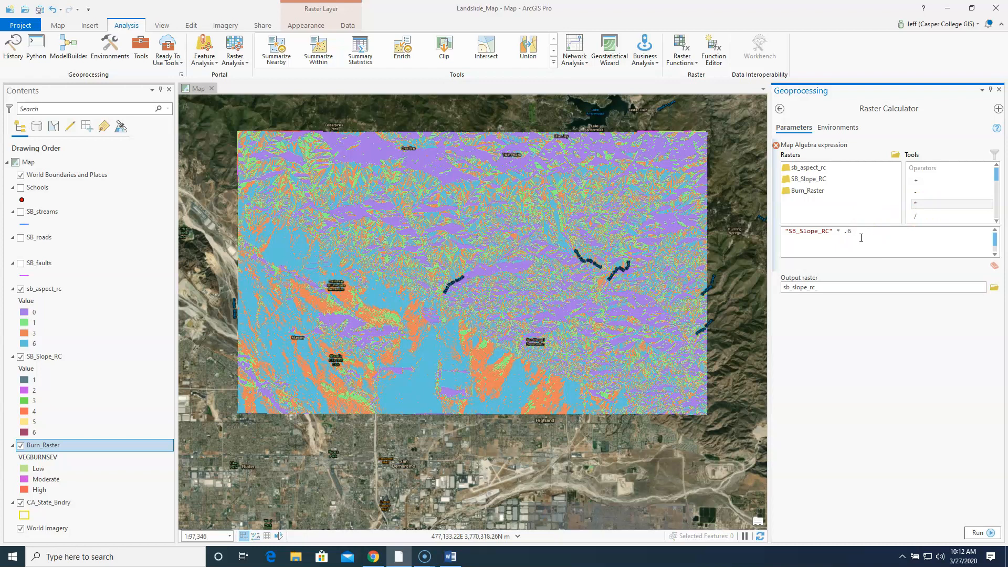
double_click(917, 181)
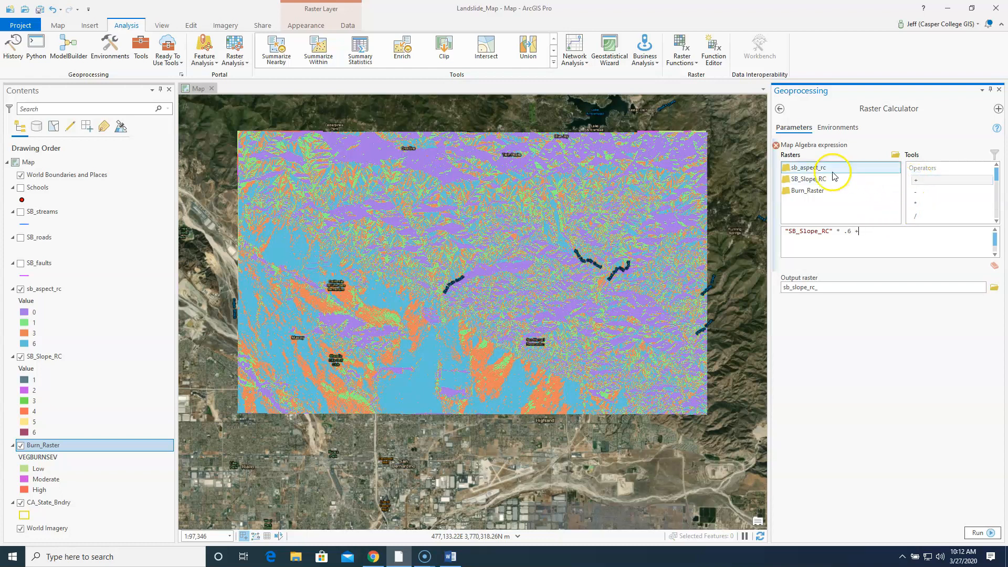
left_click(808, 168)
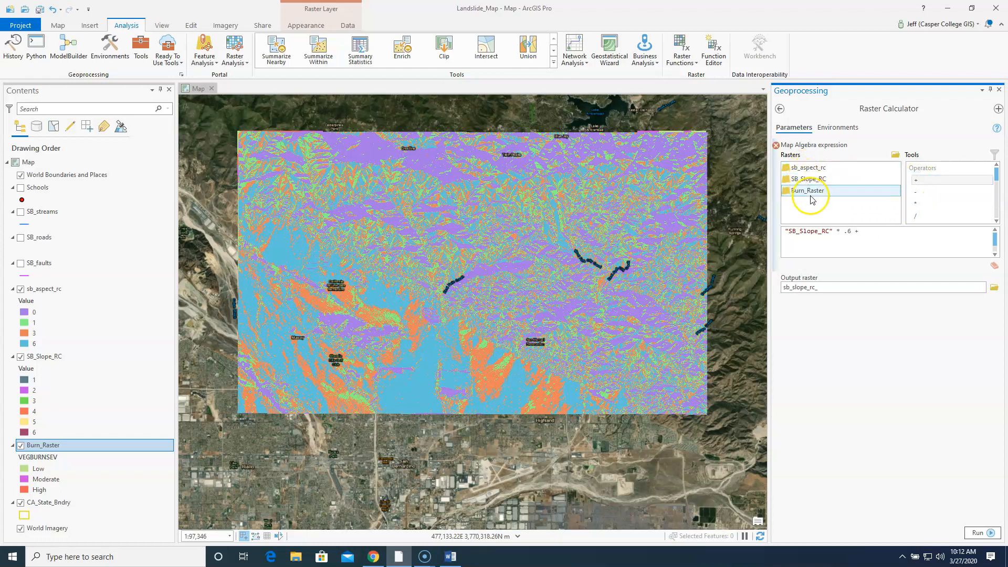
double_click(808, 169)
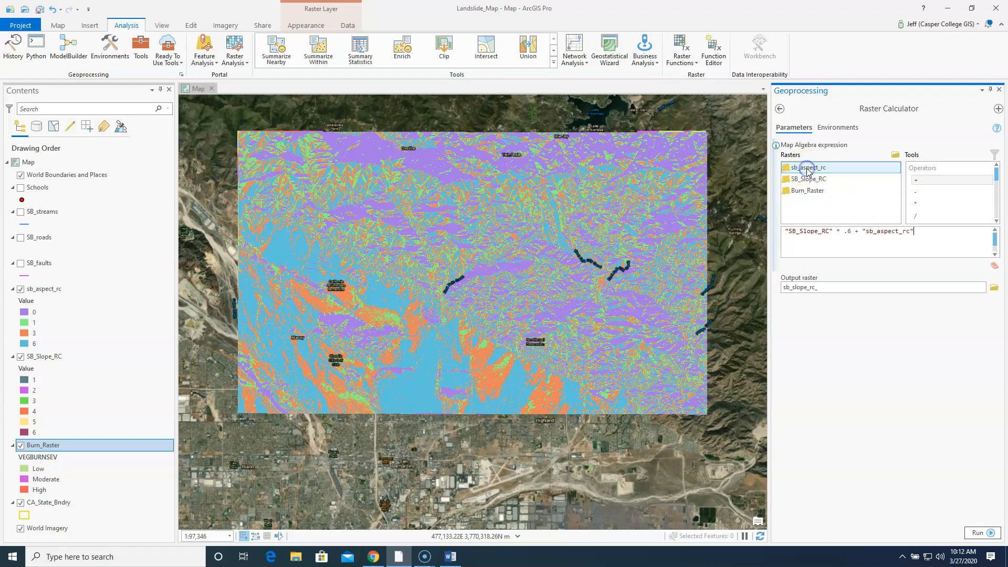
double_click(917, 204)
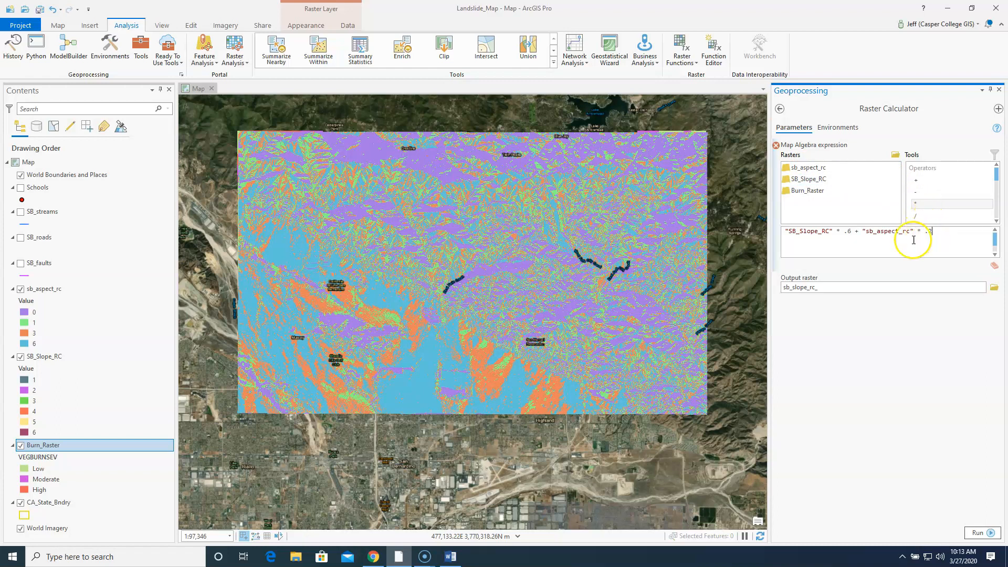
double_click(917, 181)
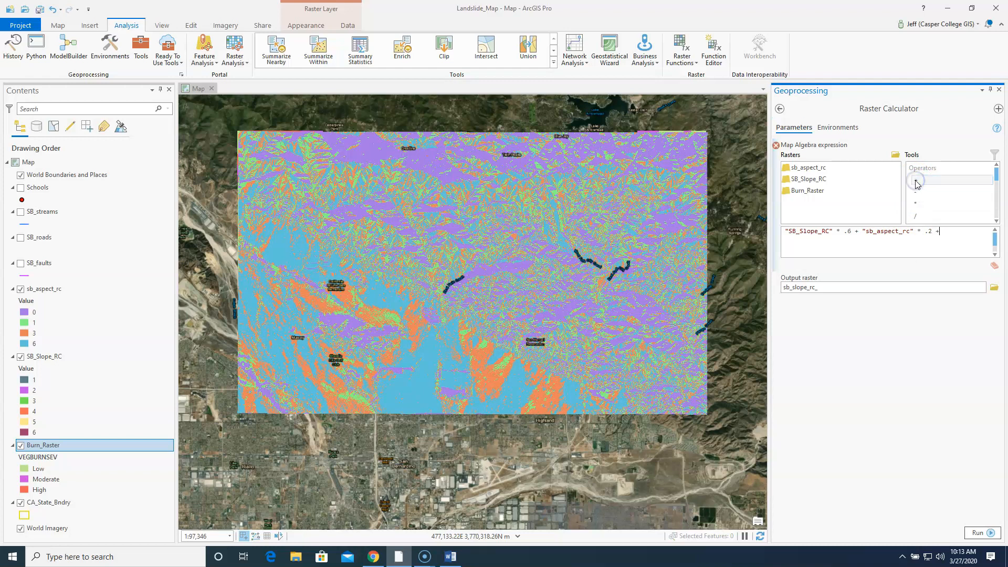
double_click(810, 191)
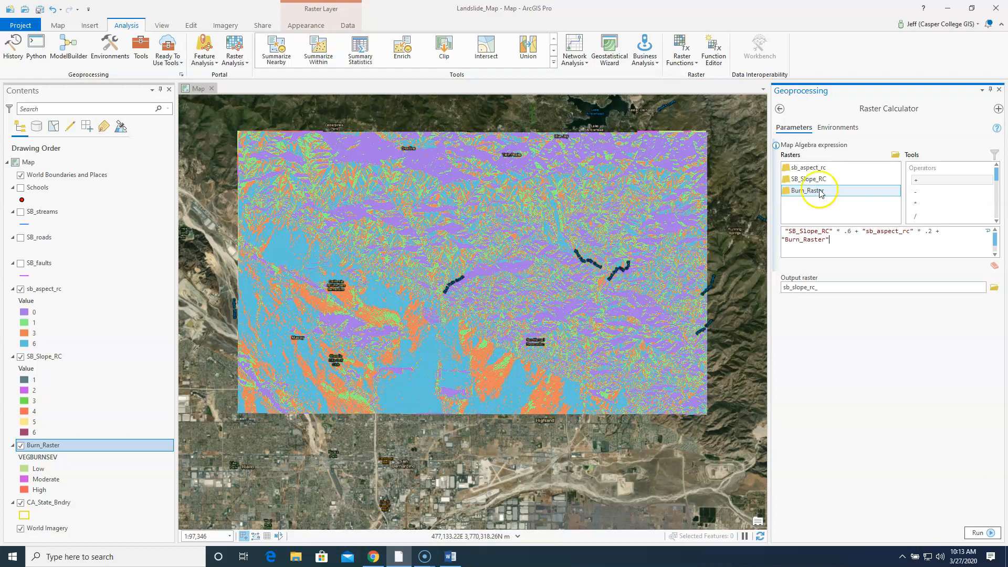
double_click(916, 204)
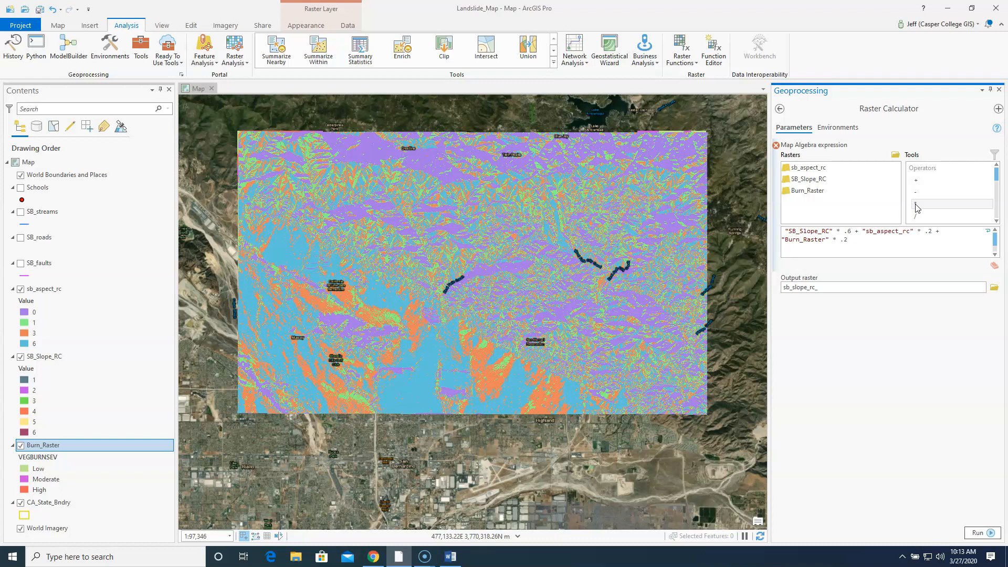
Step: Check the output name in the Word exercise, save the output raster as High_Sus in Landslide_Project, and run Raster Calculator
left_click(994, 288)
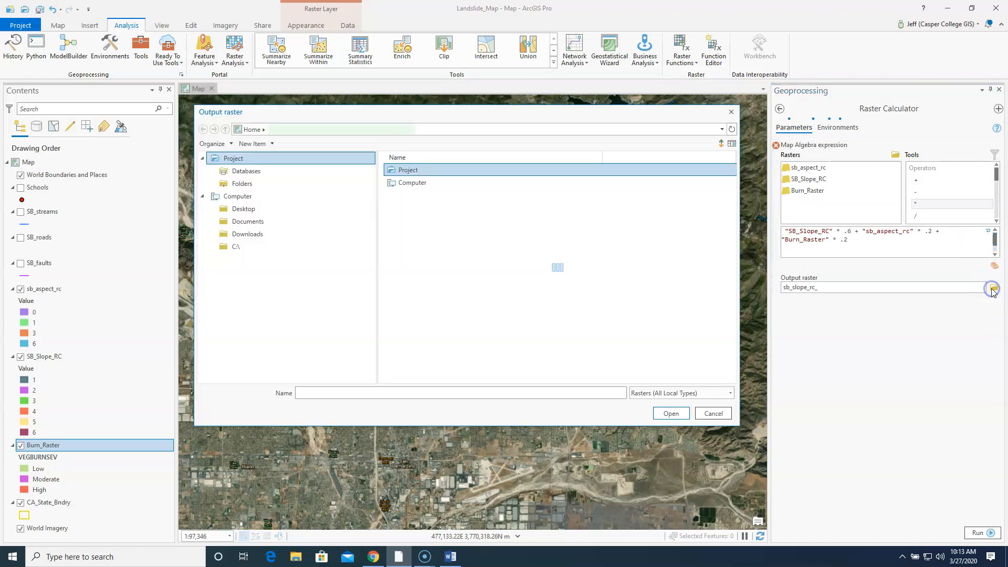
left_click(309, 395)
left_click(450, 557)
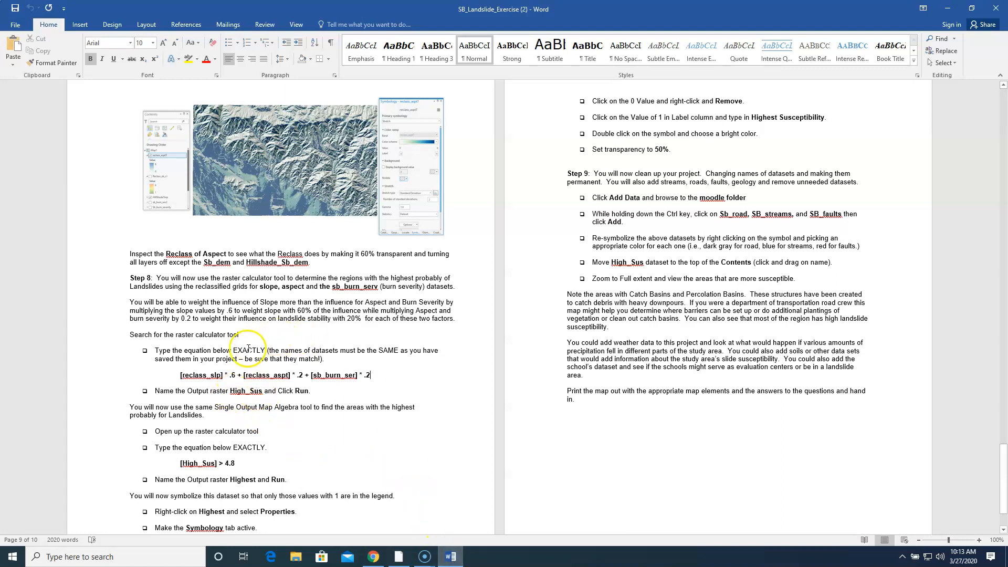
left_click(948, 8)
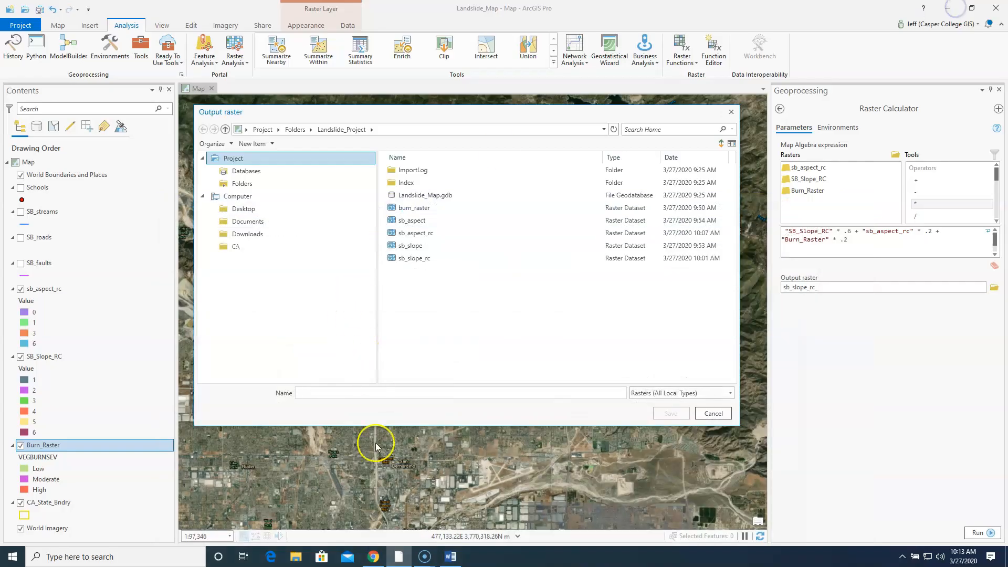
left_click(341, 389)
type("High_Sus")
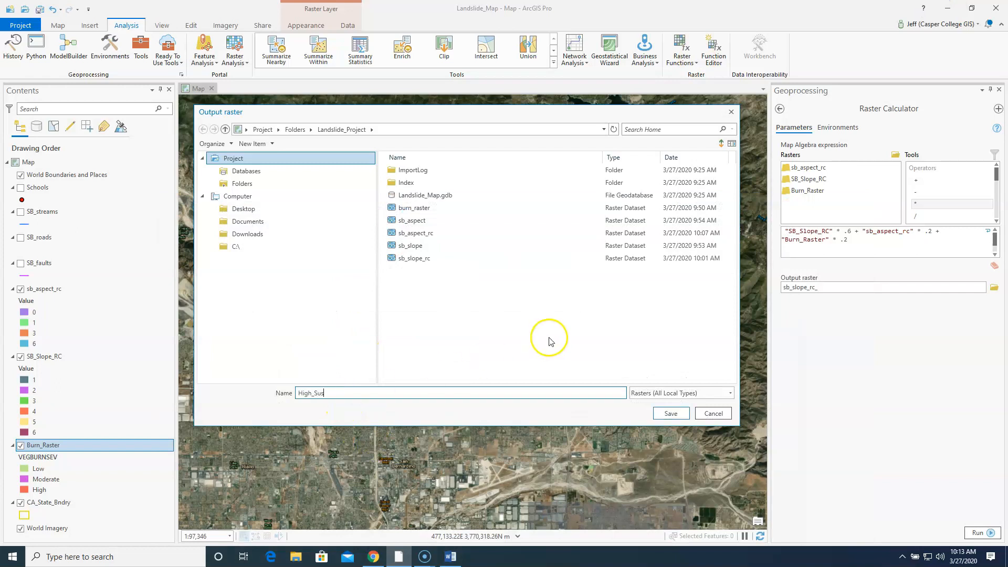
left_click(670, 414)
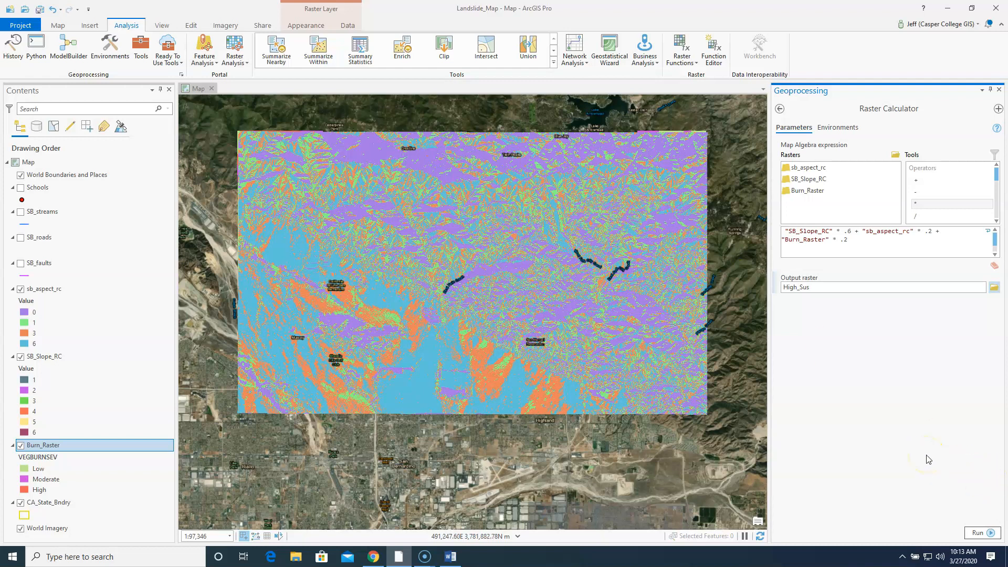
left_click(979, 533)
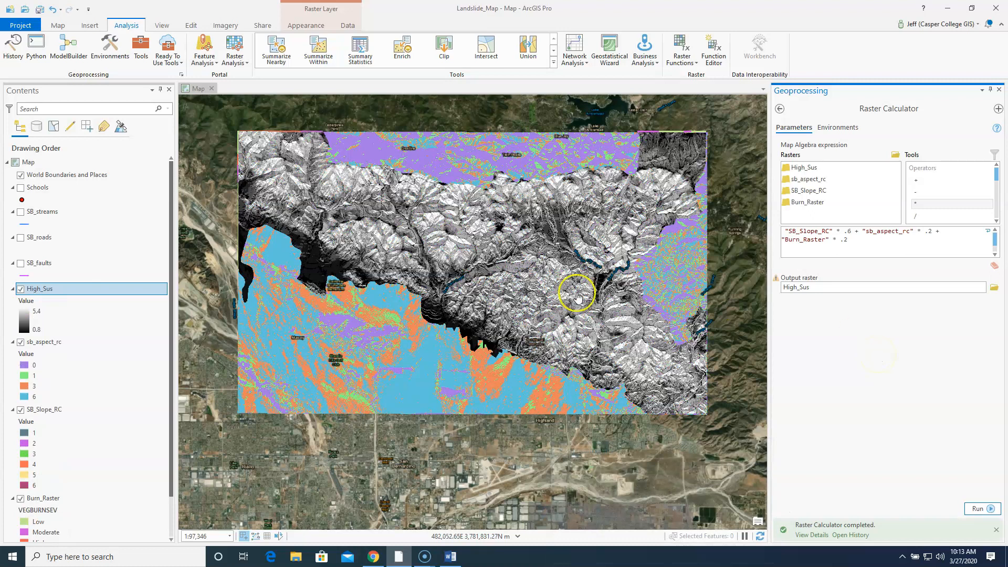
Step: Hide the sb_aspect_rc, SB_Slope_RC and Burn_Raster layers and remove all three from the map
left_click(21, 342)
left_click(21, 410)
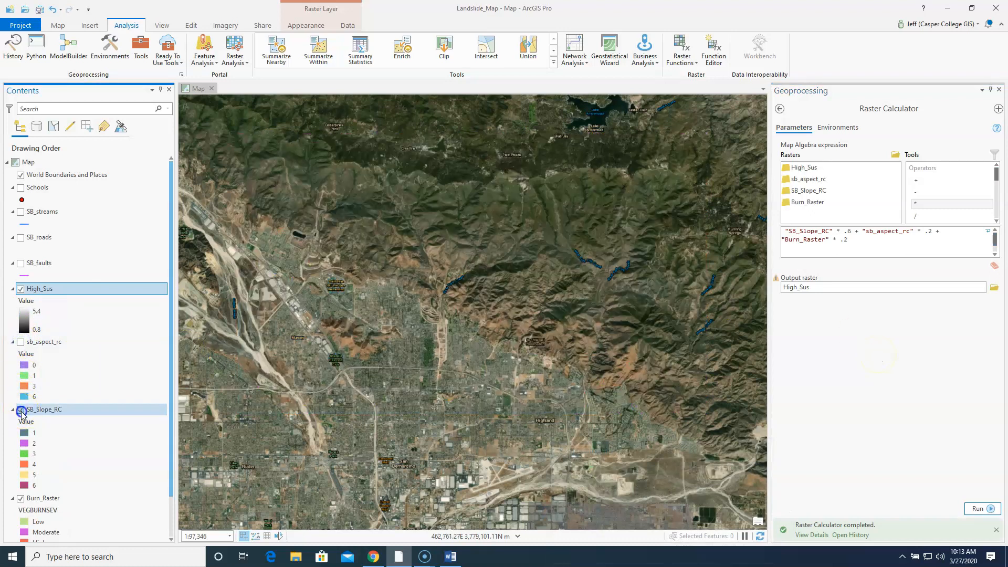
left_click(20, 498)
scroll(99, 439, "down", 1)
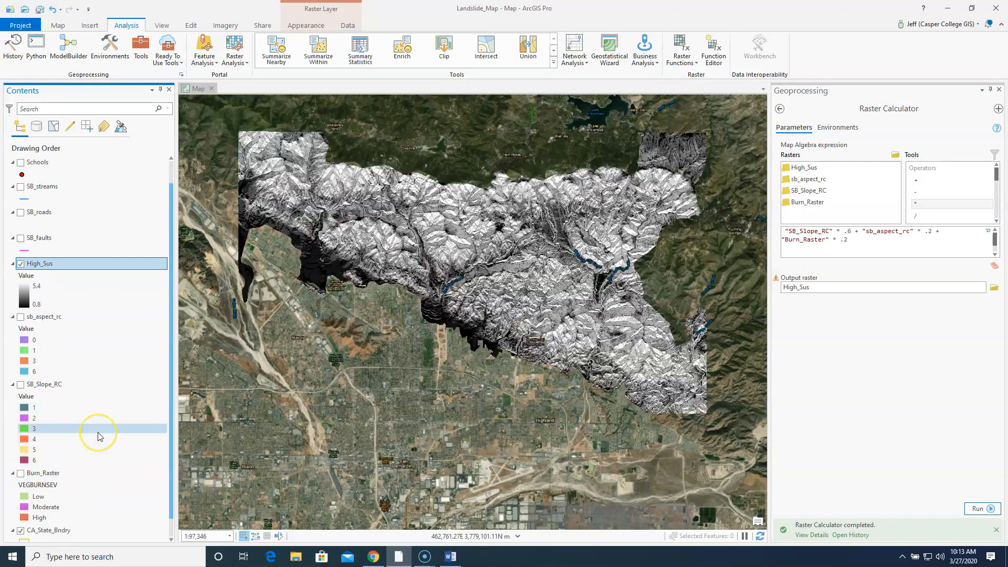
left_click(43, 473)
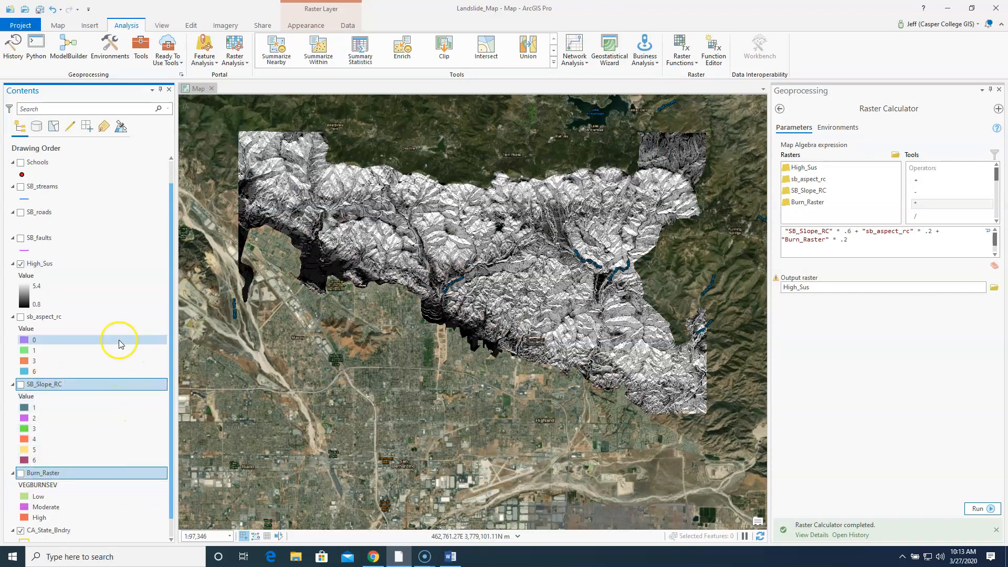
left_click(46, 318, "ctrl")
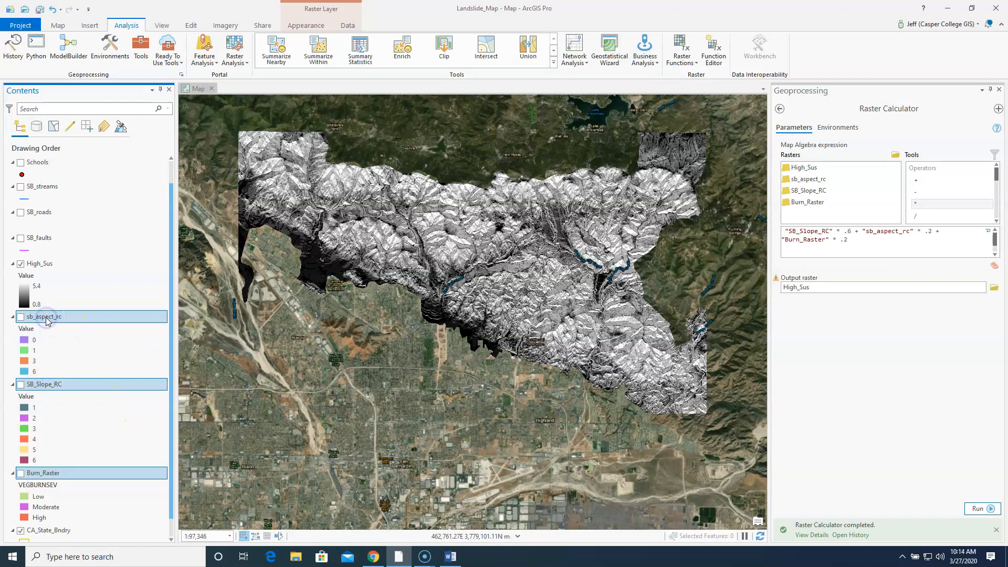
right_click(46, 318)
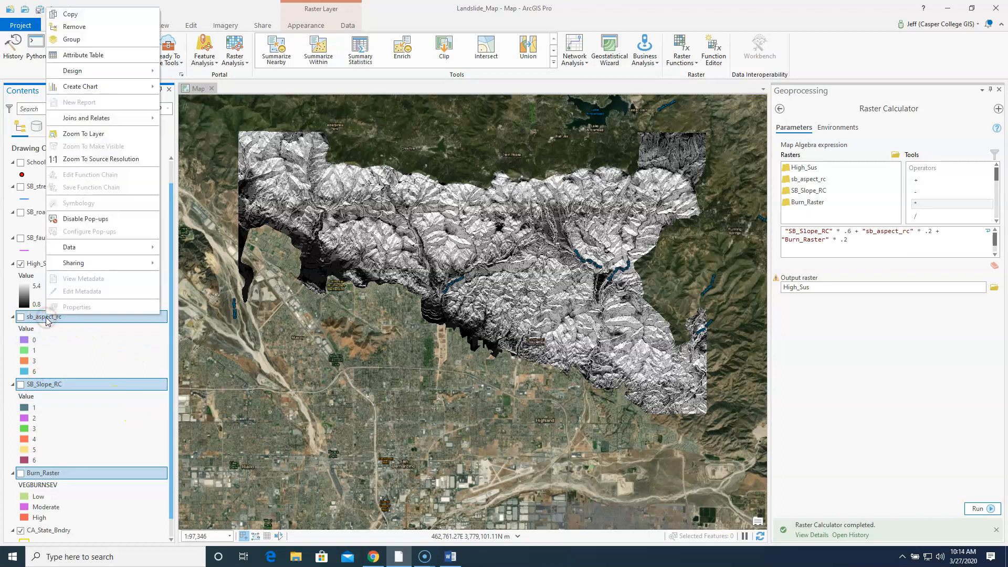
left_click(85, 27)
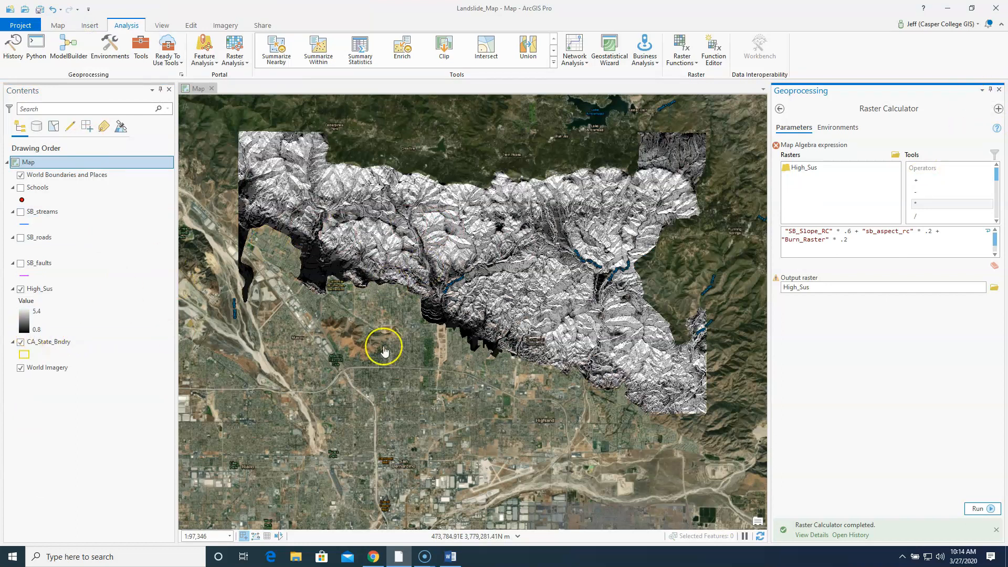
Step: Inspect the High_Sus layer and switch to the Word exercise to read the instructions that follow its calculation
scroll(434, 288, "up", 2)
scroll(435, 288, "down", 2)
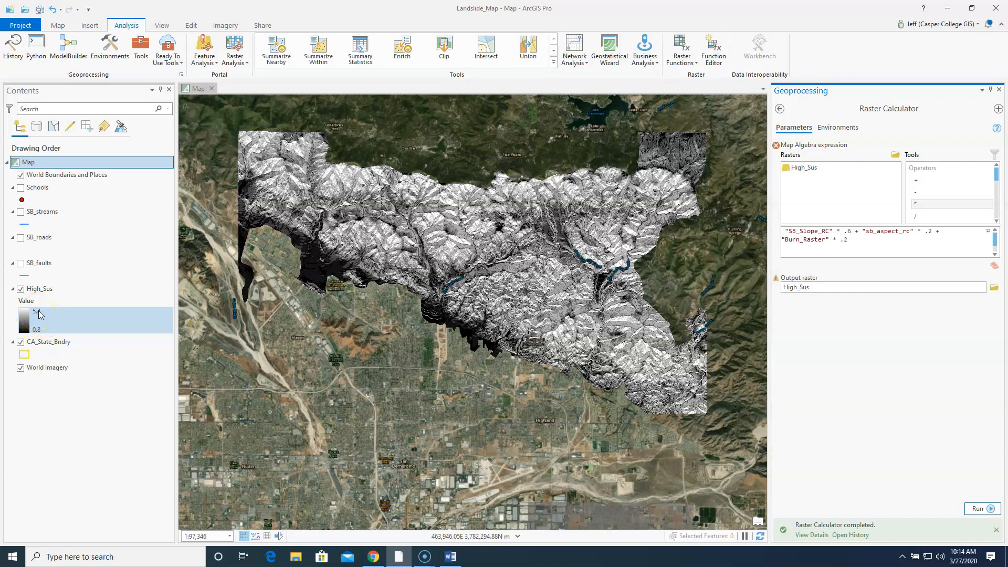
left_click(450, 557)
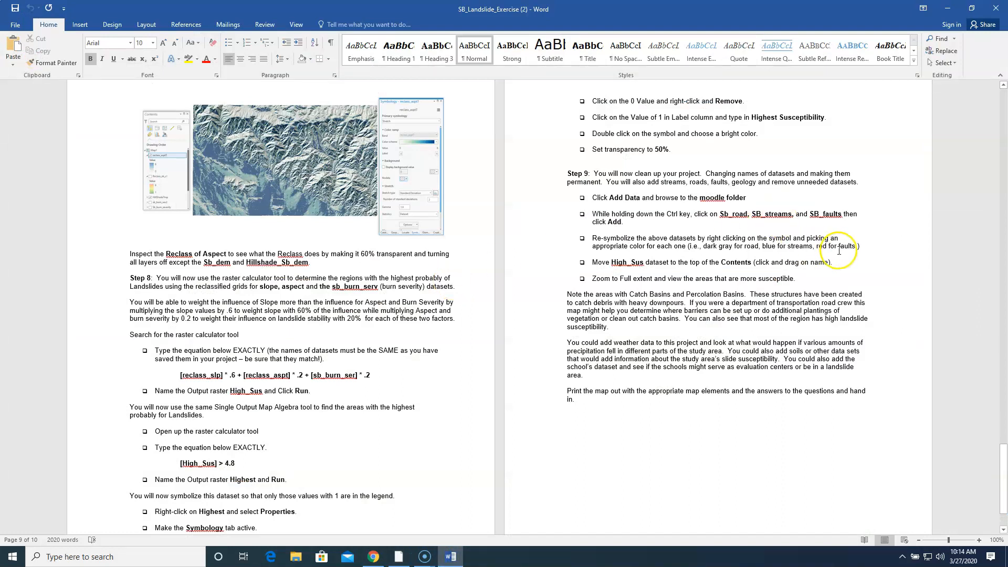
Step: Look up the next equation in the Word exercise, then replace the Raster Calculator expression in ArcGIS Pro with "High_Sus" > 4.8
scroll(305, 337, "down", 3)
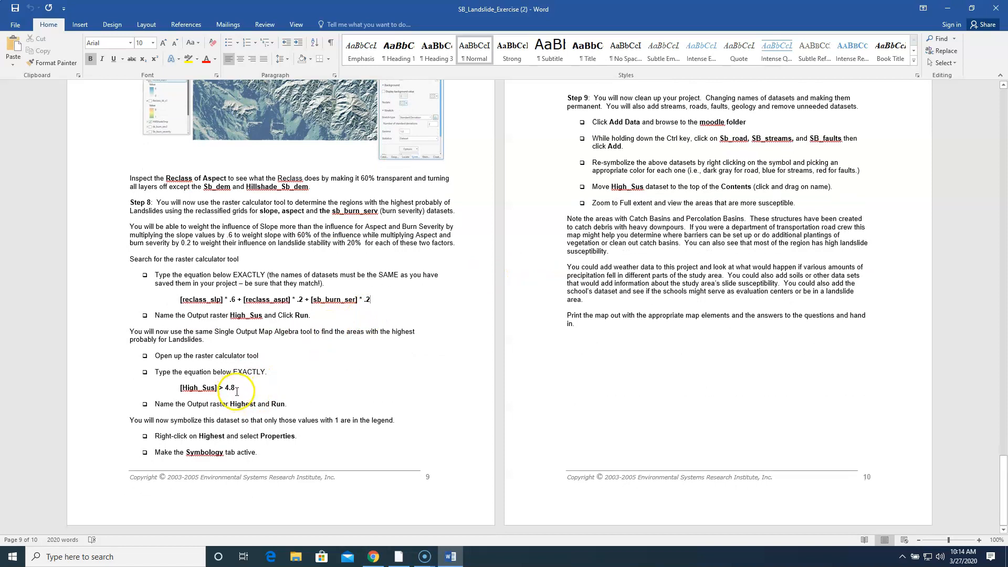
left_click_drag(237, 387, 173, 391)
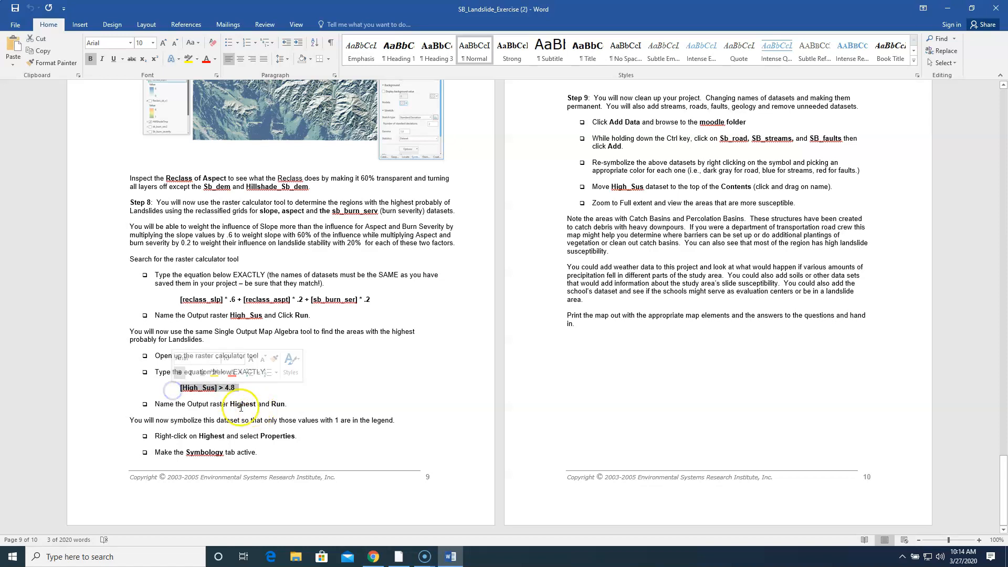
left_click(946, 13)
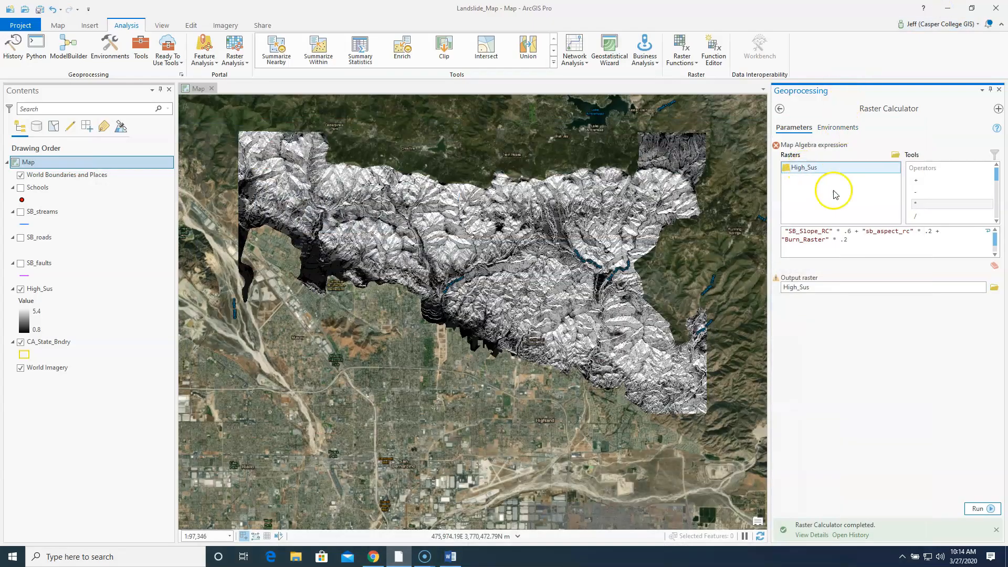
left_click_drag(875, 244, 783, 229)
key("Delete")
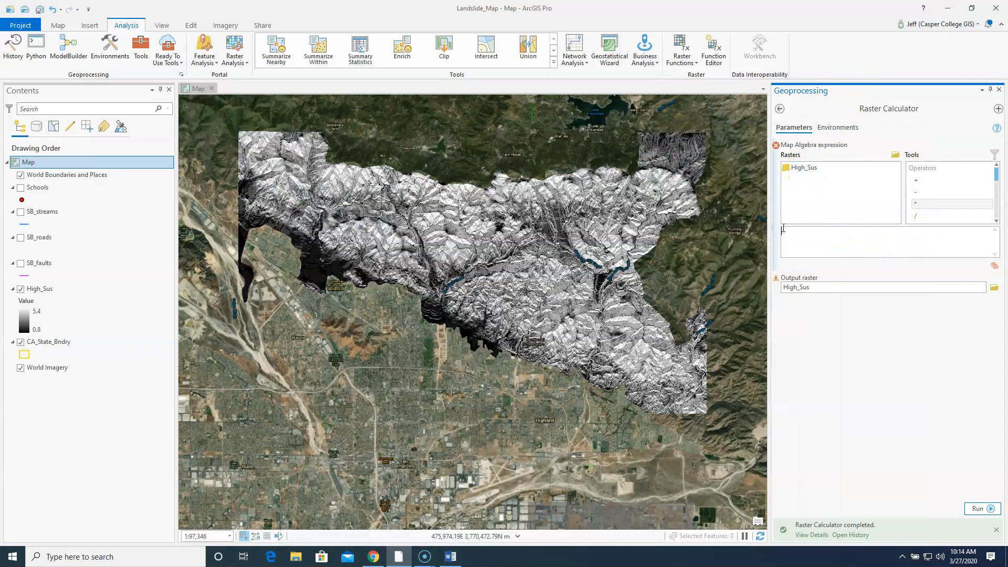
left_click(805, 167)
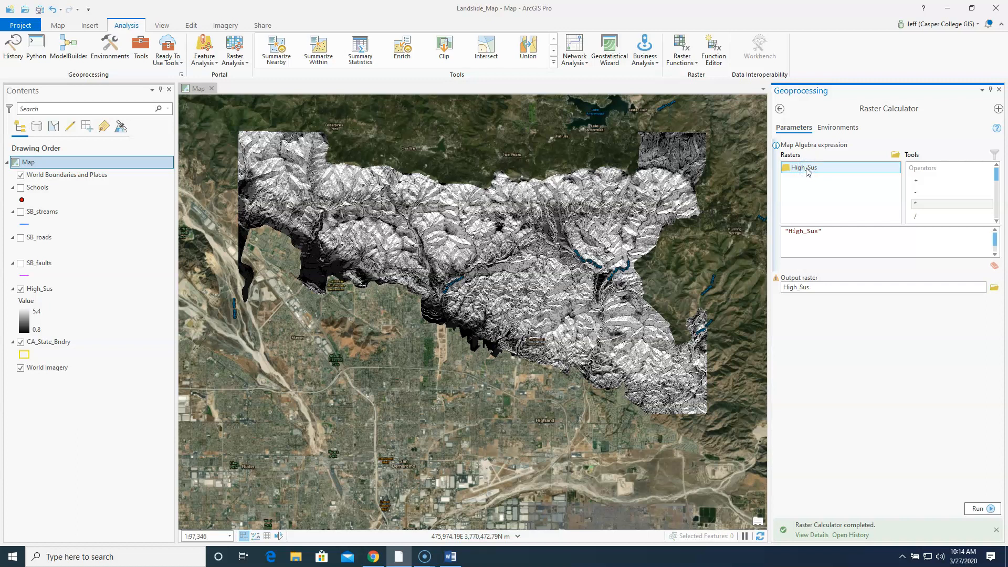
left_click_drag(996, 174, 997, 179)
double_click(917, 204)
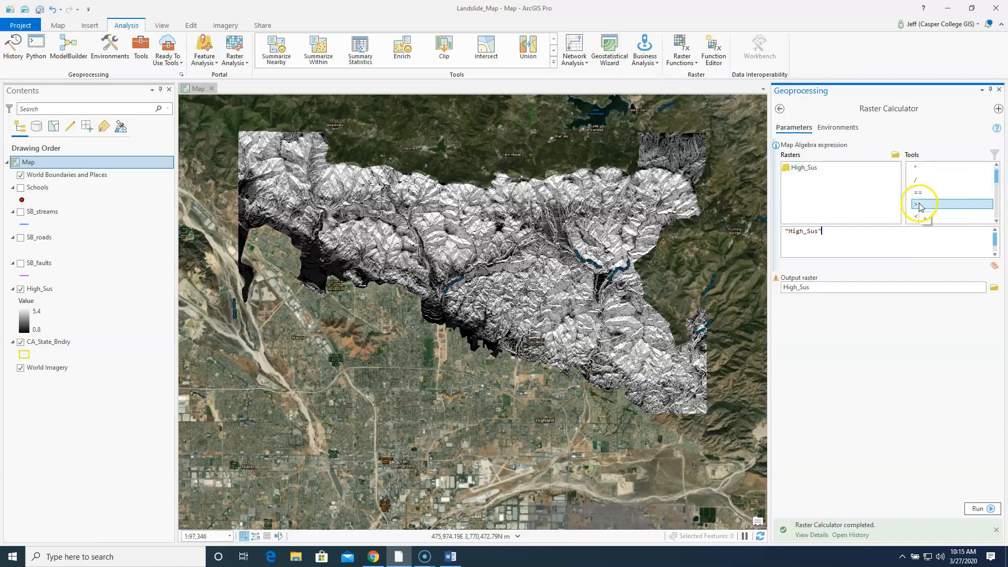
left_click(838, 193)
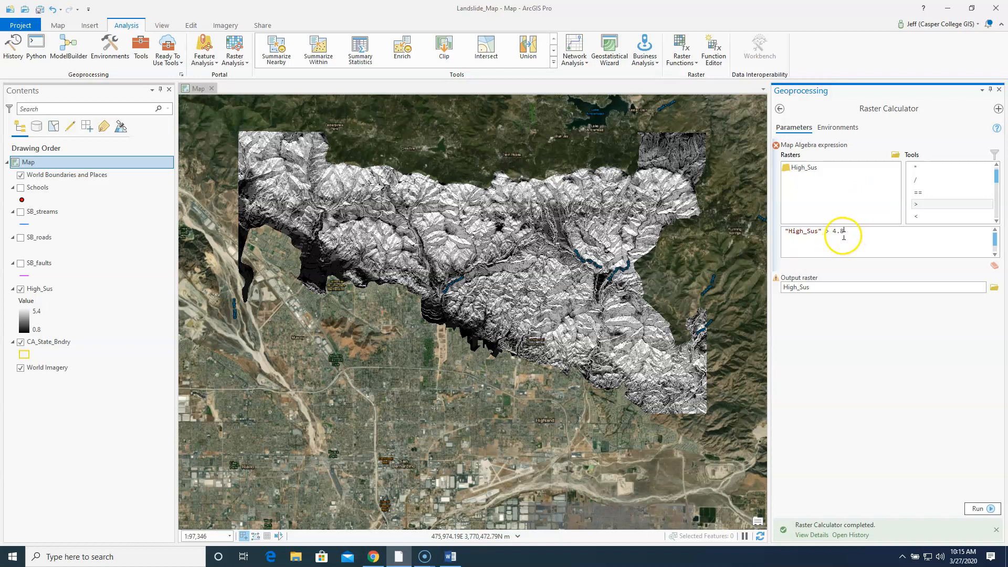
Step: Save the output raster as Final in the Landslide_Project folder and run Raster Calculator
left_click(994, 287)
left_click(369, 392)
type("Final")
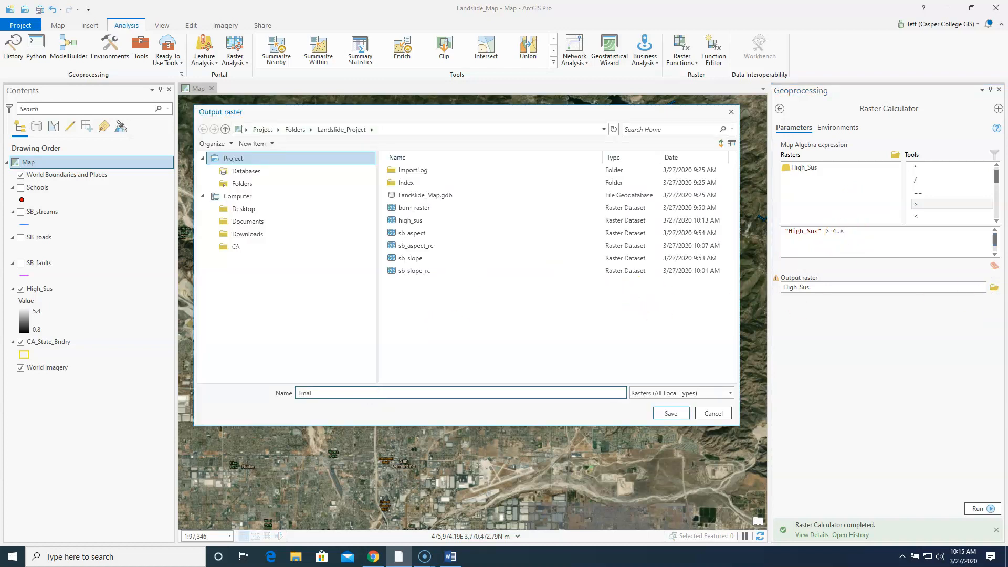
left_click(672, 414)
left_click(978, 509)
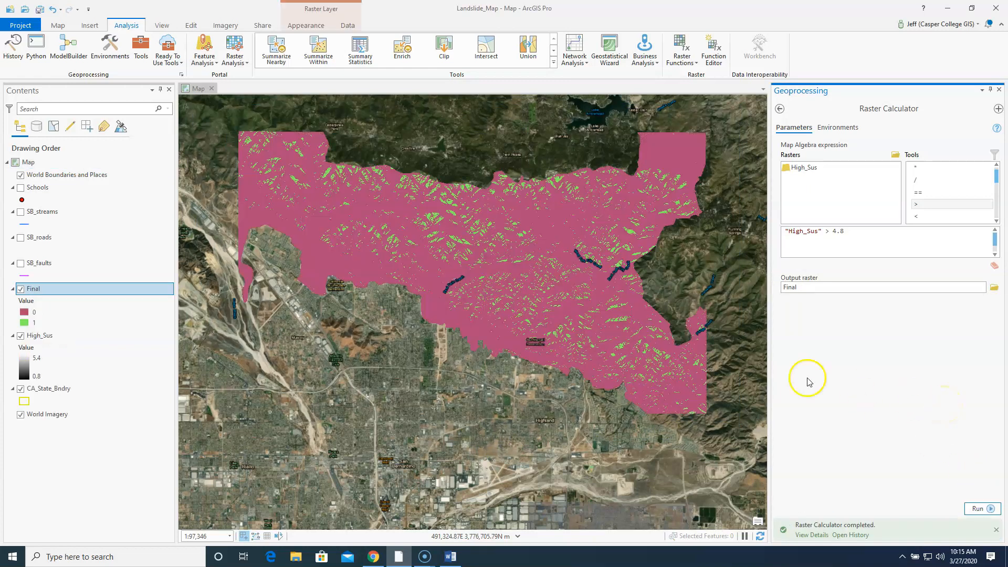
Step: Hide the High_Sus layer, remove it from the map, and close the geoprocessing pane
left_click(20, 336)
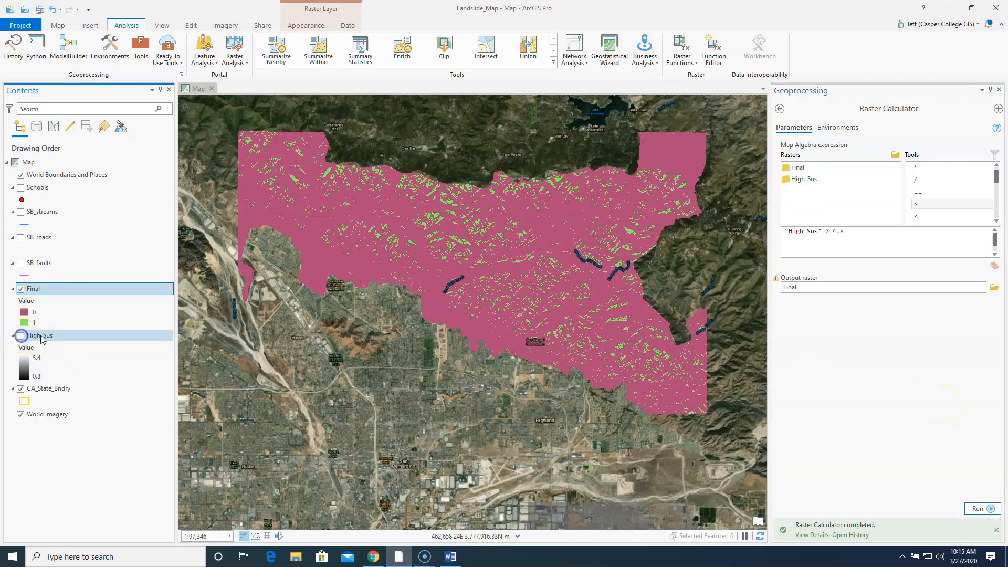
right_click(41, 336)
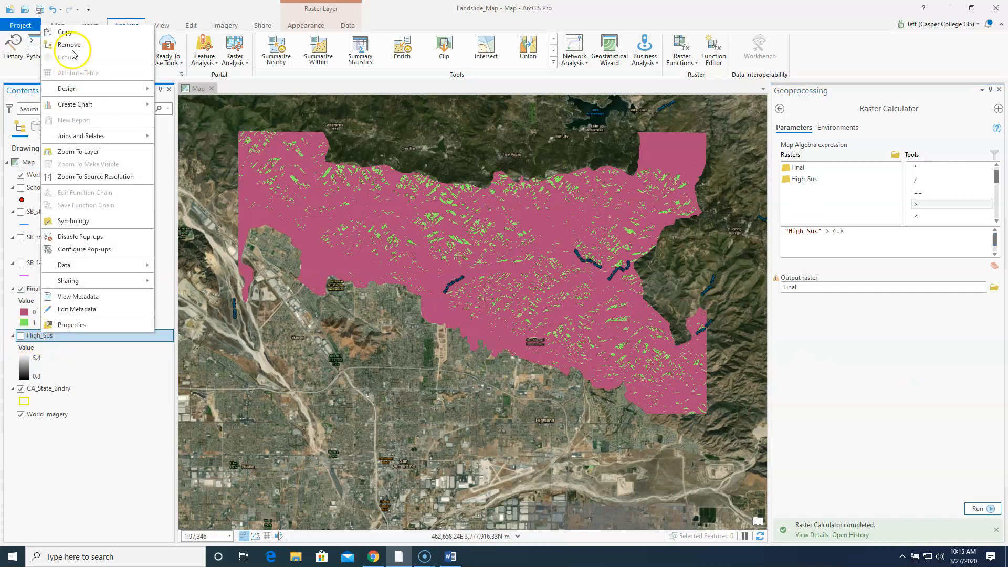
left_click(69, 45)
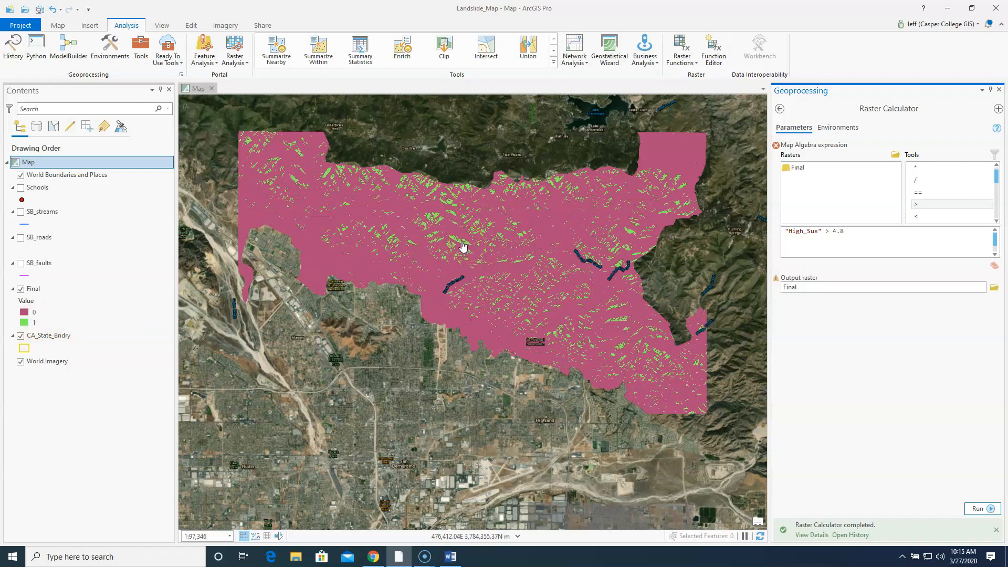
left_click(999, 89)
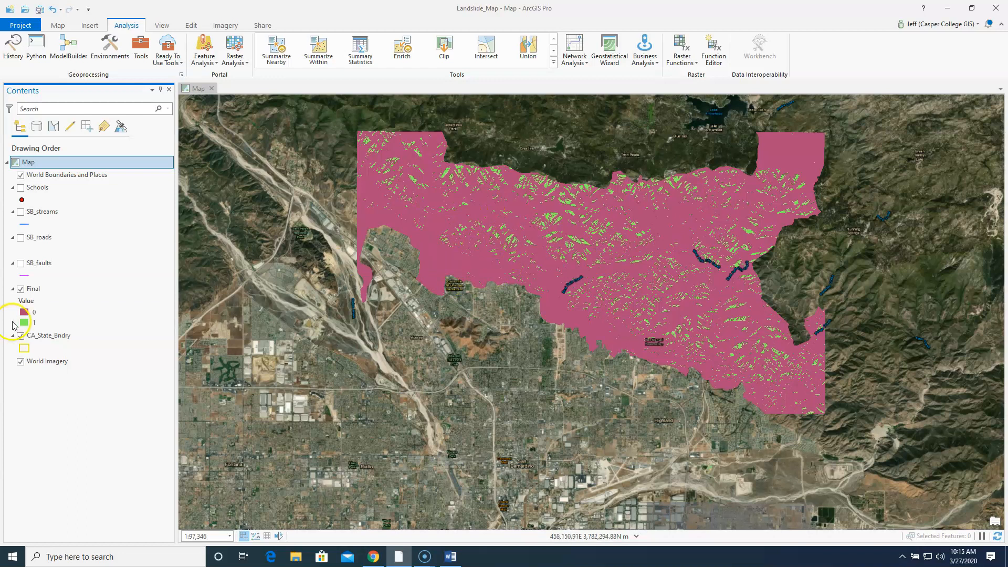
Step: Try the Classify symbology on the Final raster layer, then symbolize it with Unique Values
left_click(31, 290)
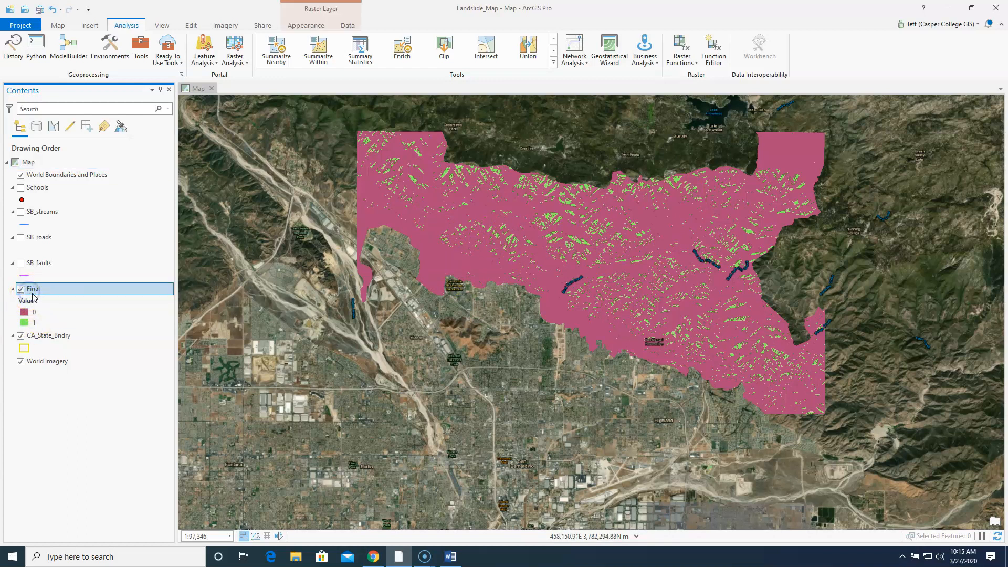
left_click(295, 30)
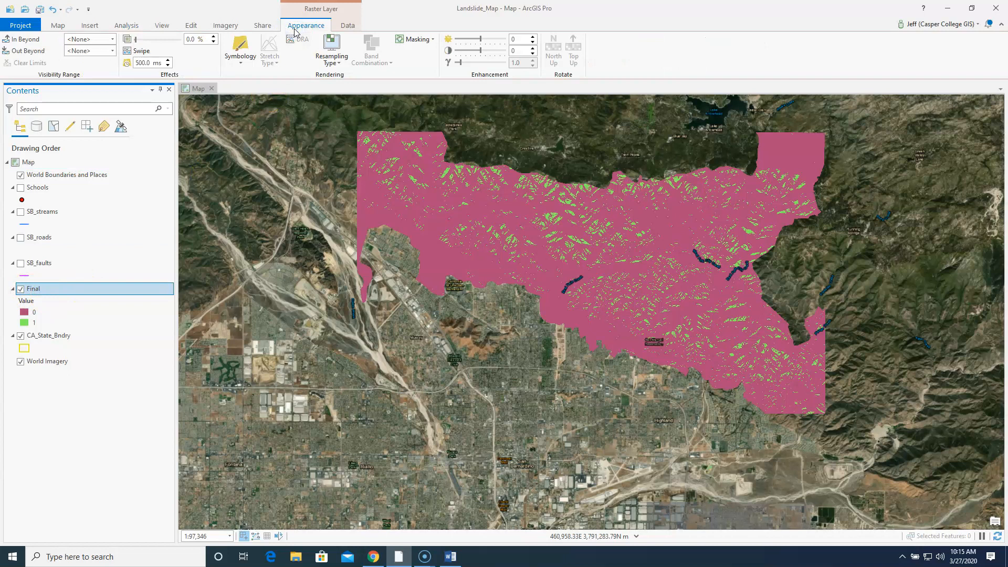
left_click(243, 60)
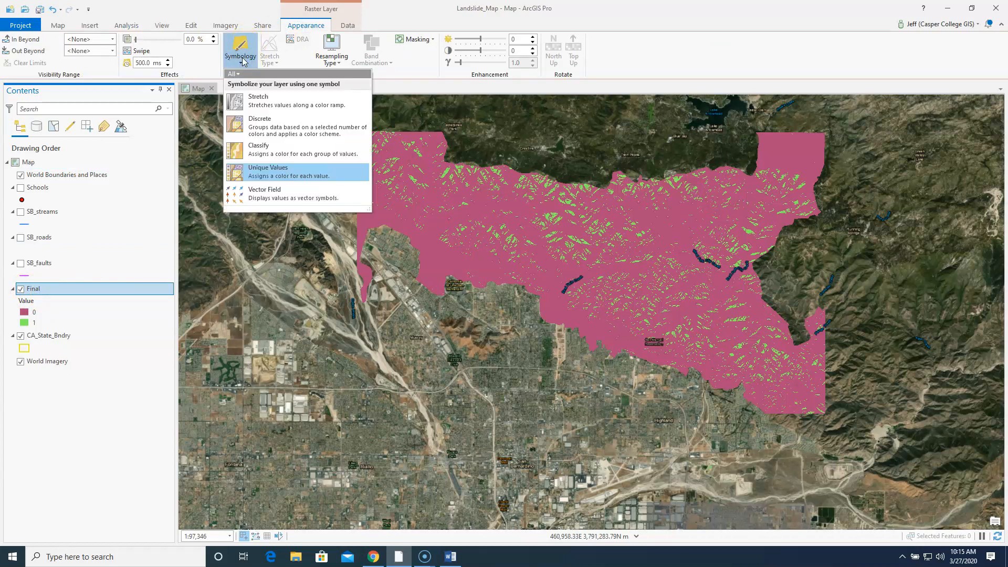
left_click(295, 152)
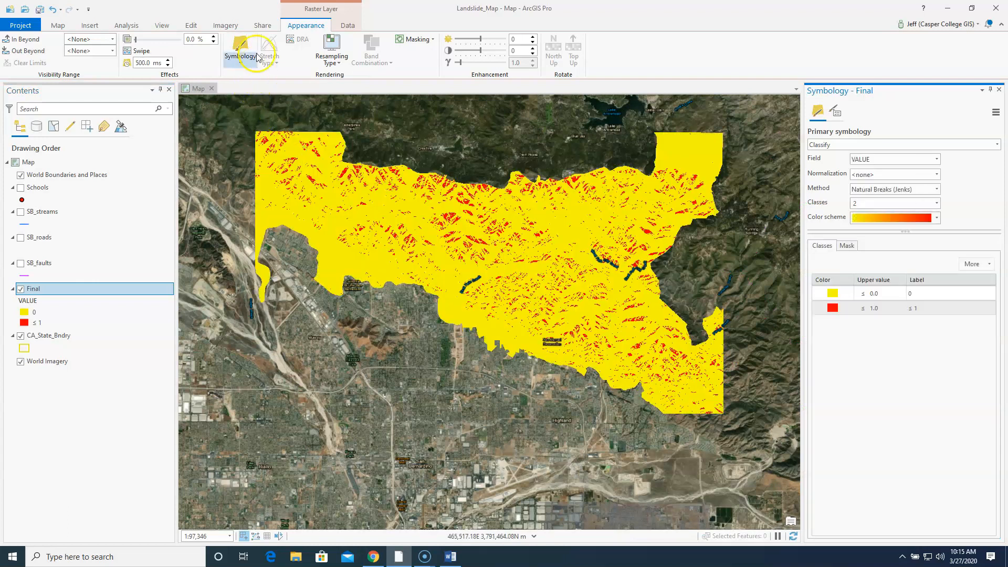
left_click(242, 62)
left_click(270, 171)
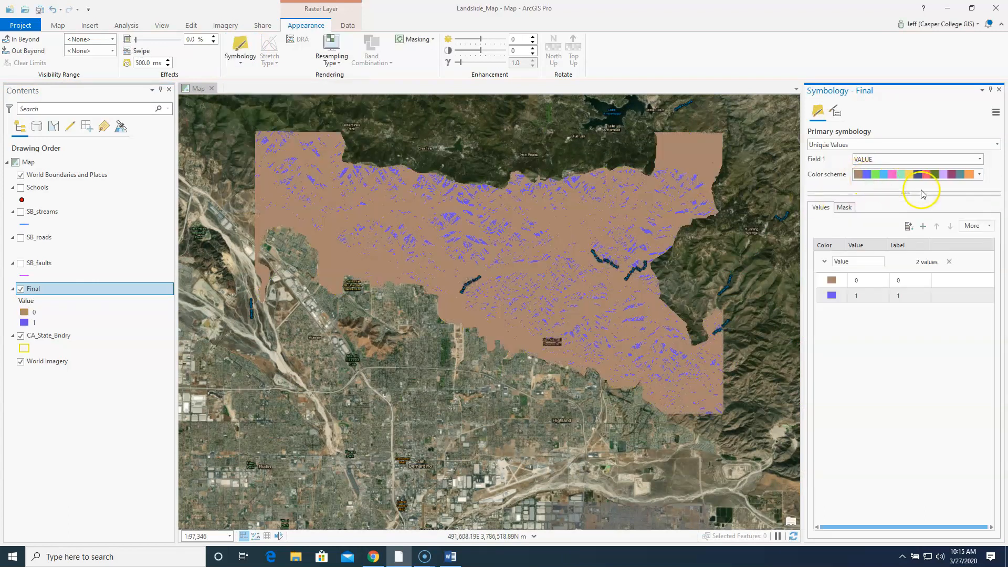
Step: Clear both values from the Final layer's symbology and add back only value 1
left_click(866, 280)
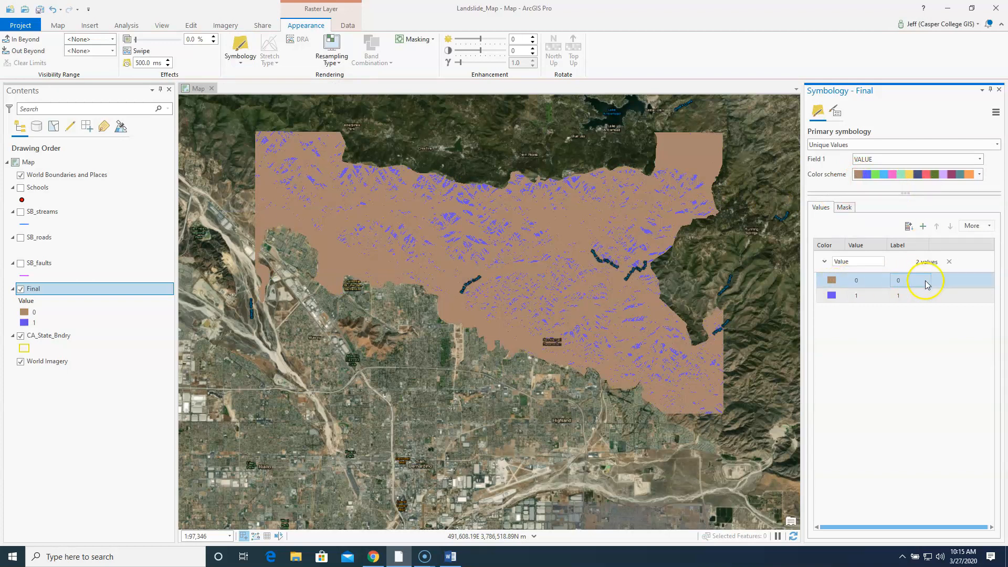
left_click(963, 282)
left_click(821, 282)
left_click(837, 404)
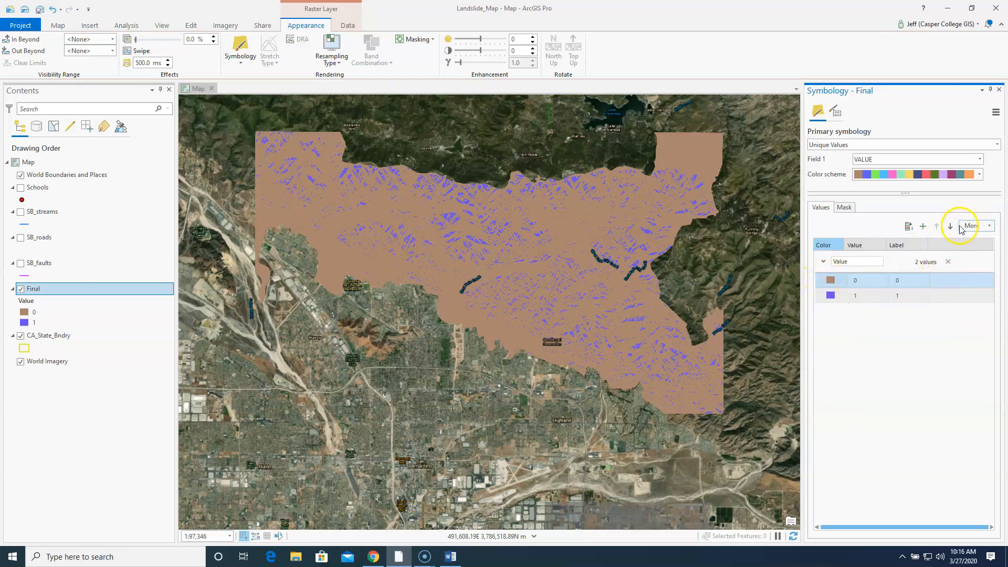
left_click(948, 262)
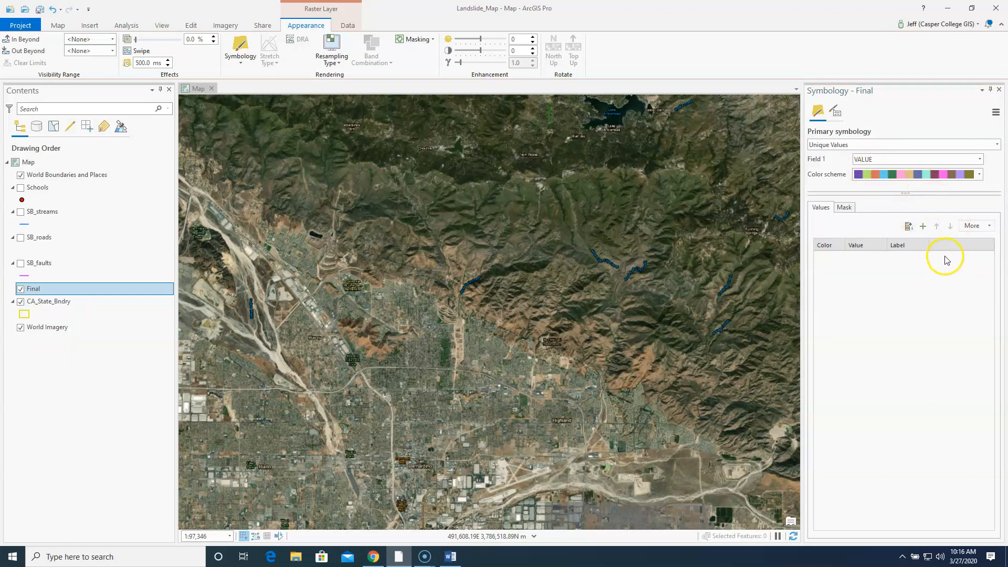
left_click(923, 226)
left_click(856, 179)
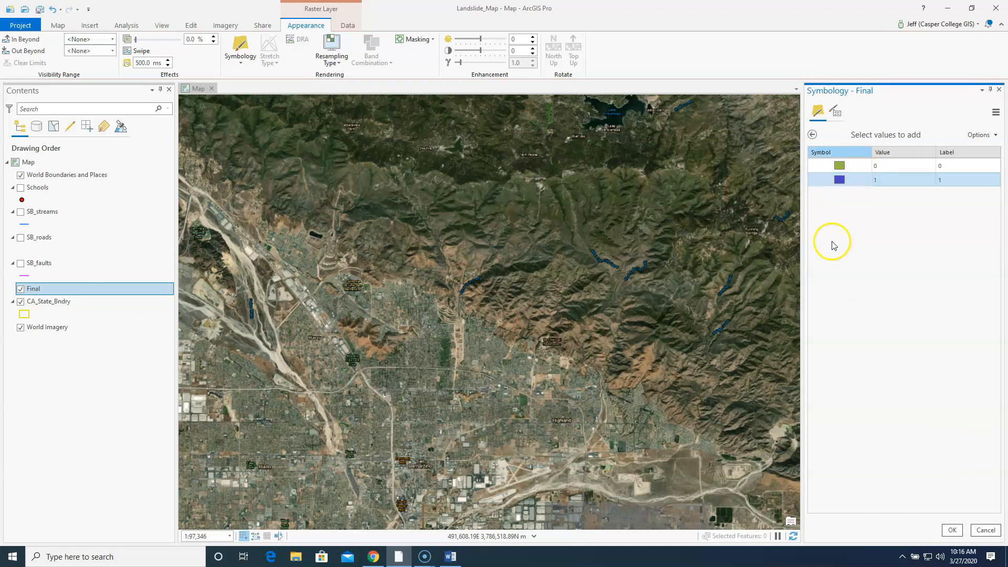
left_click(952, 530)
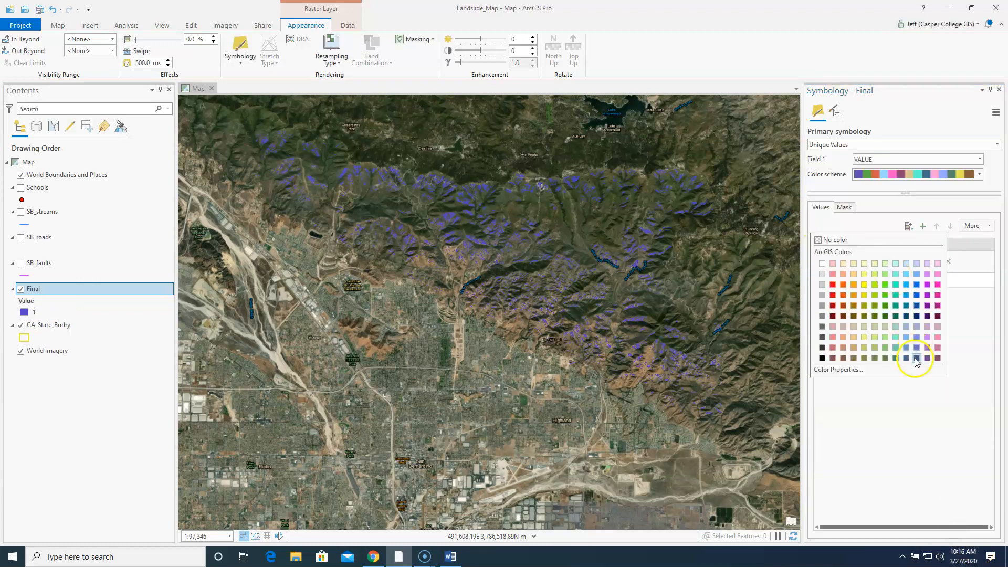
left_click(924, 410)
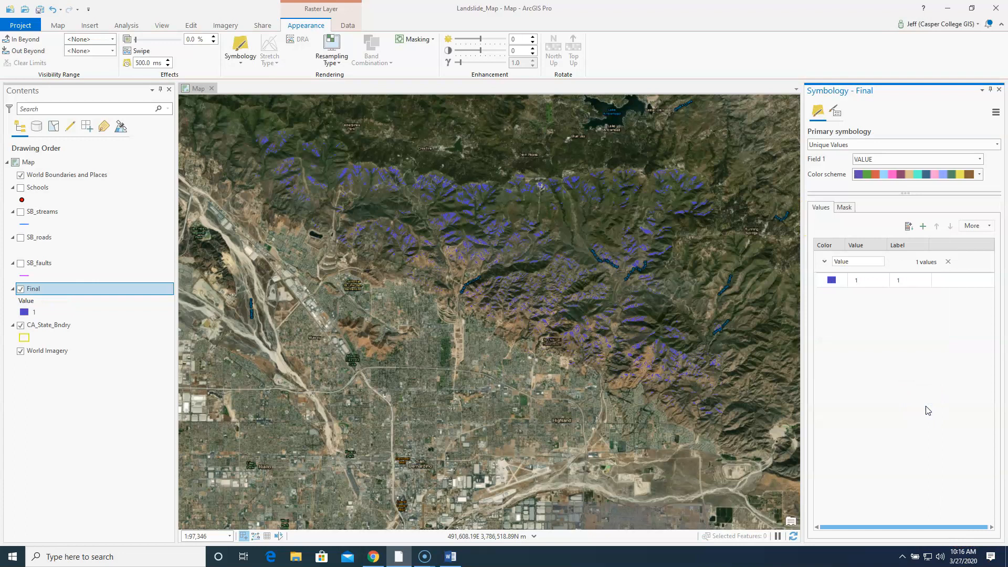
Step: Color value 1 of the Final layer bright red, label it Highest, and close the symbology pane
left_click(831, 282)
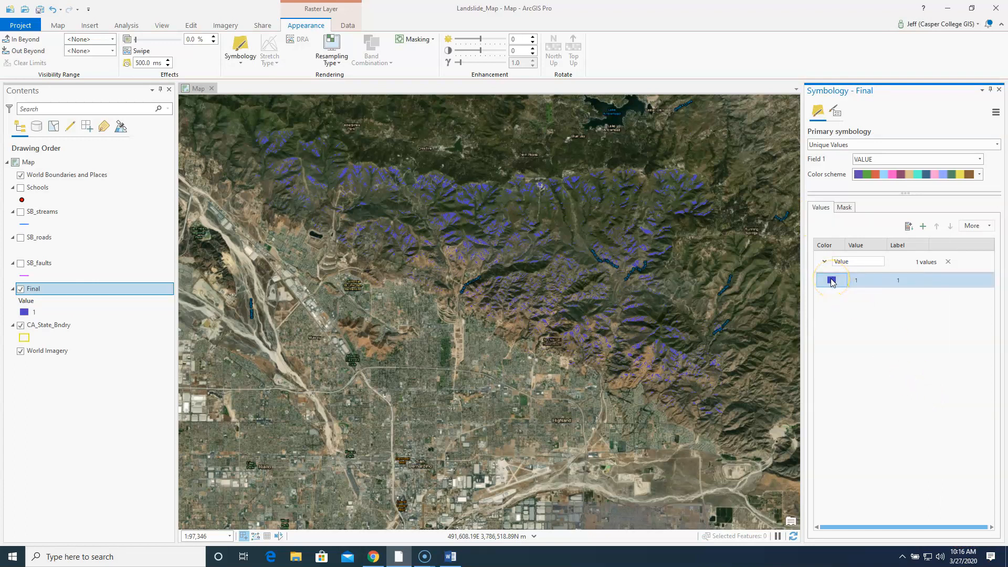
left_click(832, 280)
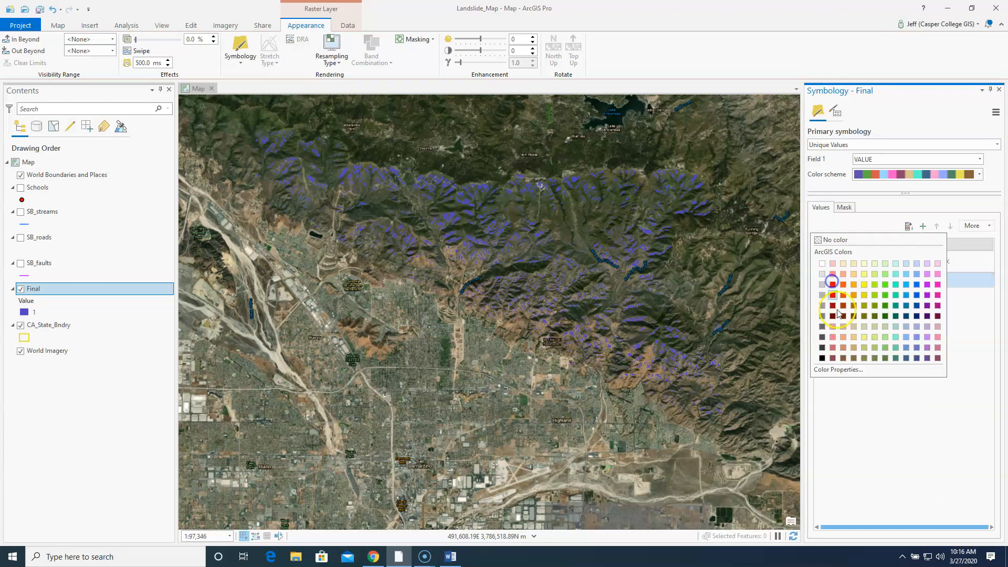
left_click(833, 284)
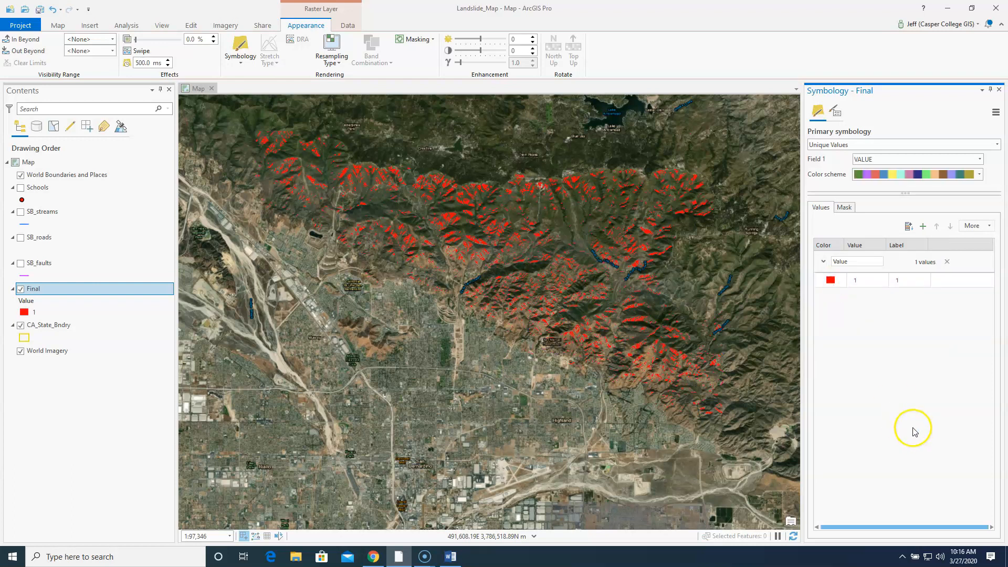
double_click(899, 280)
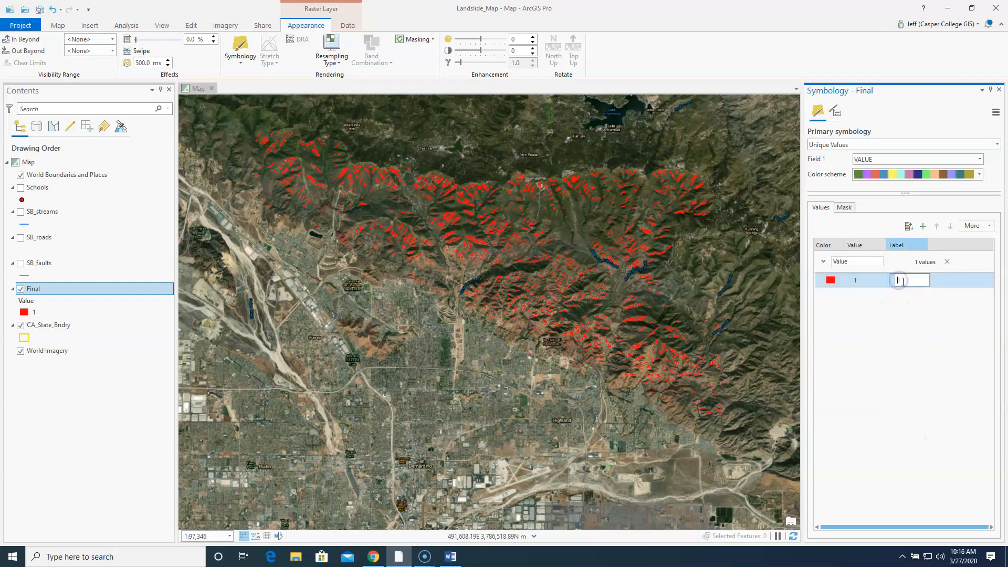
left_click(888, 280)
key("Return")
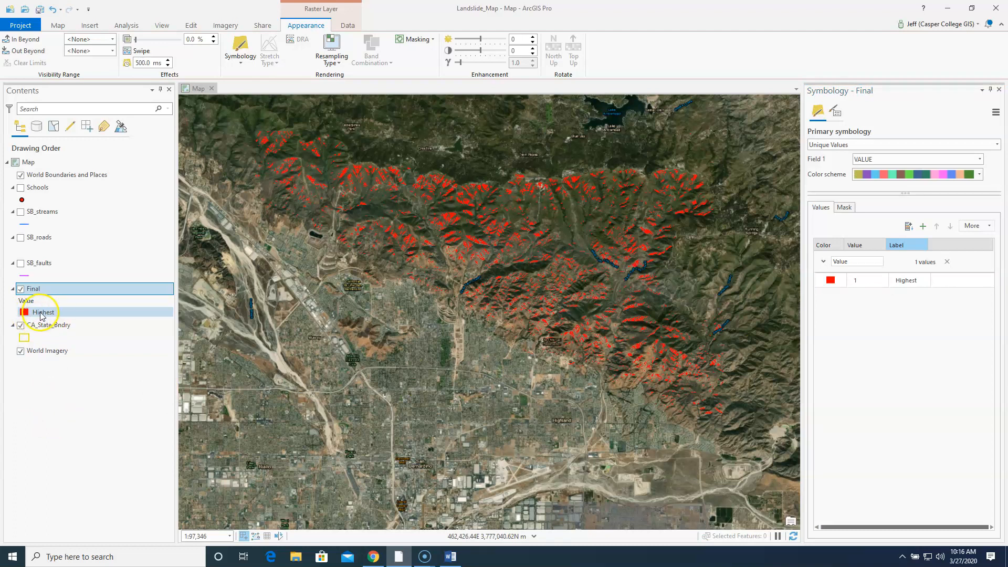
left_click(999, 90)
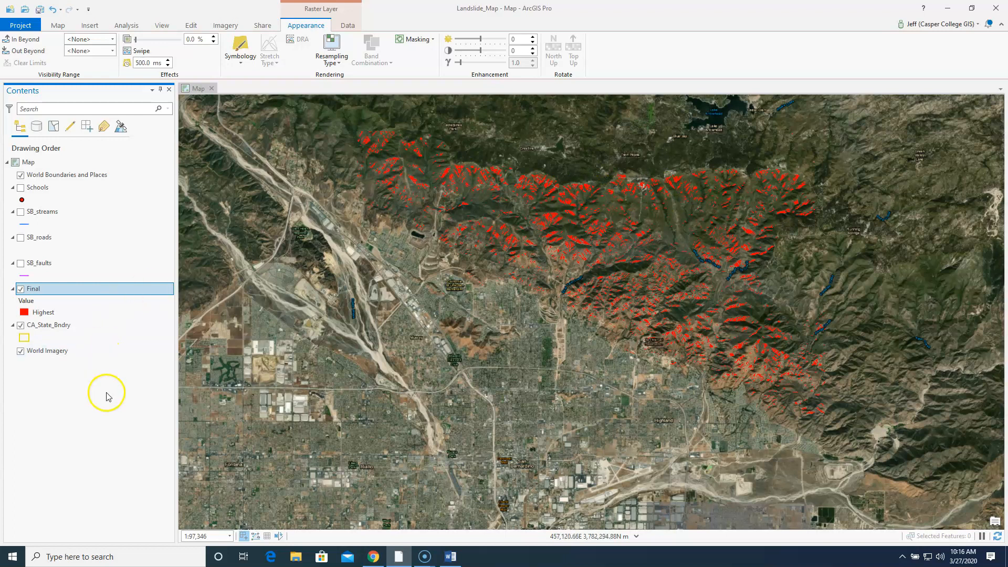
Step: Review the remaining cleanup and map printing instructions in the Word exercise and return to the ArcGIS Pro map
left_click(451, 556)
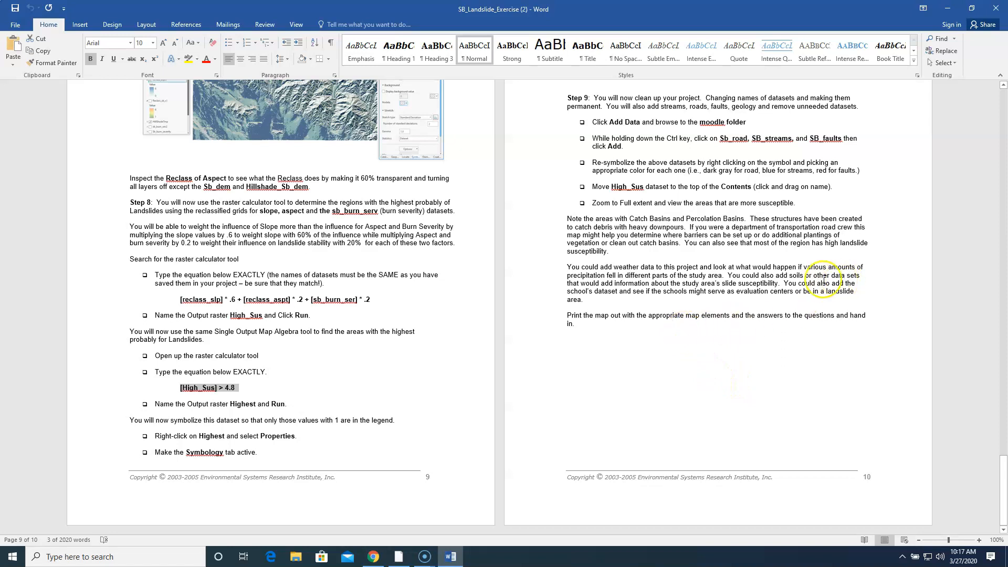
scroll(717, 294, "up", 2)
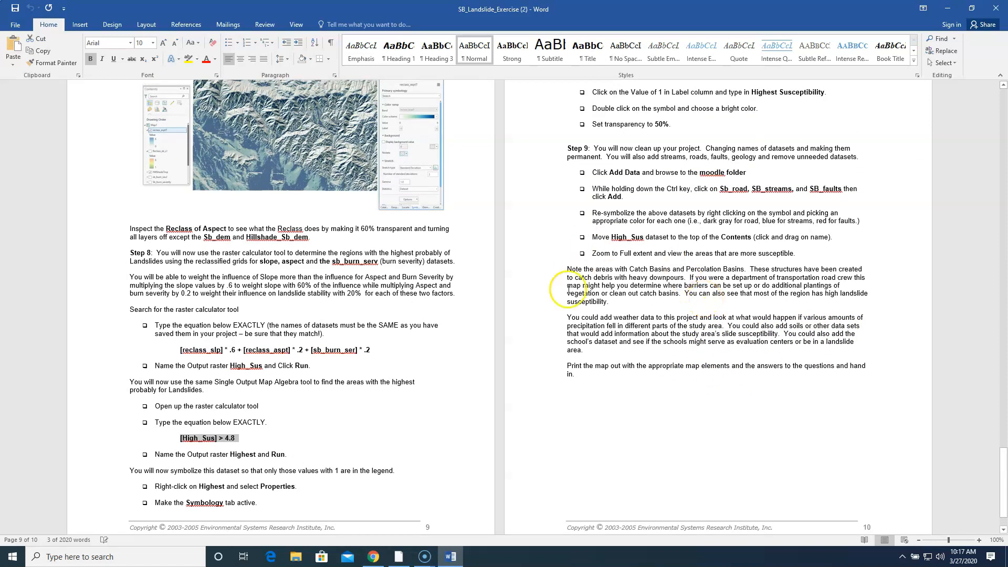
scroll(356, 412, "up", 15)
scroll(356, 412, "up", 20)
scroll(356, 412, "up", 17)
scroll(366, 405, "down", 20)
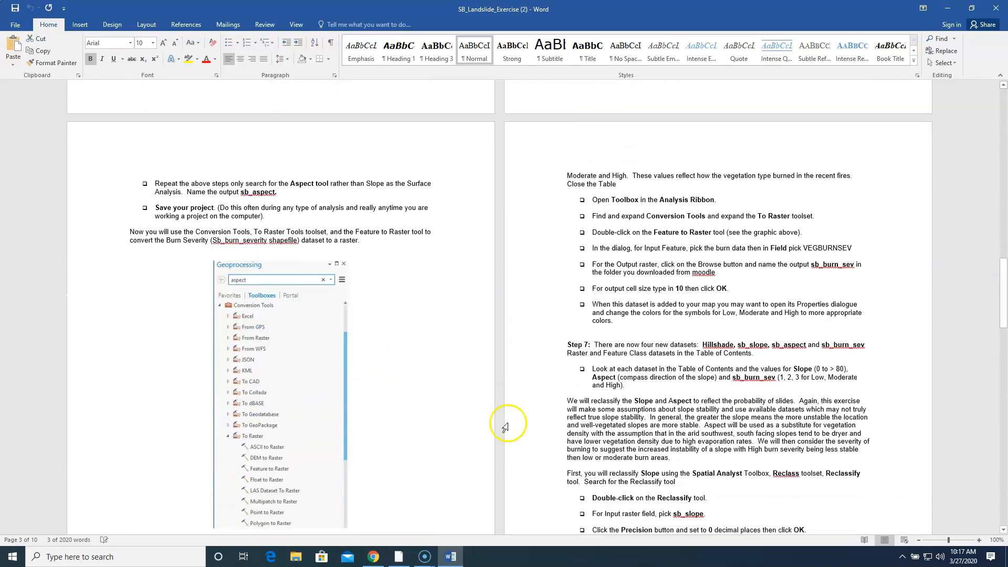
scroll(656, 434, "down", 10)
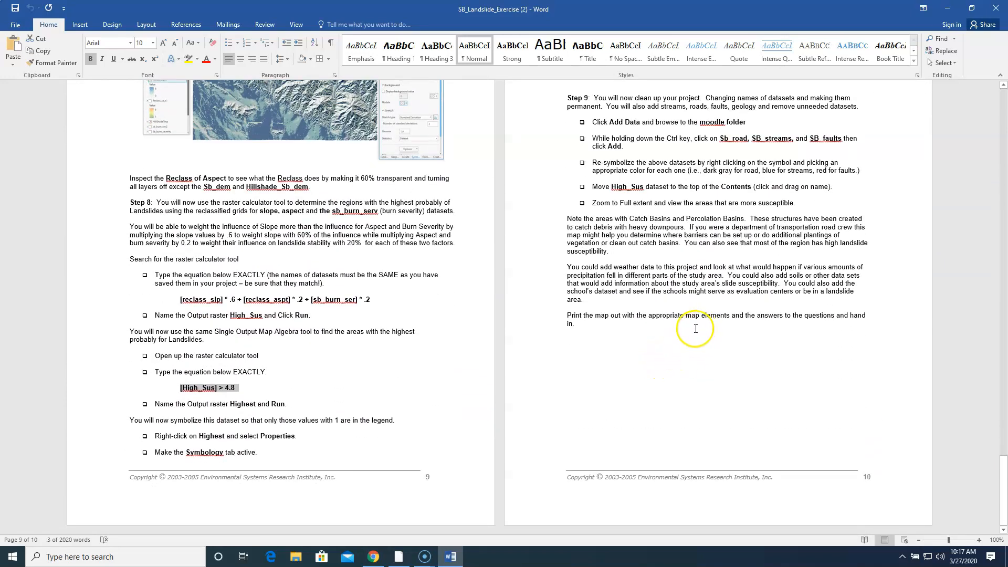
left_click(948, 7)
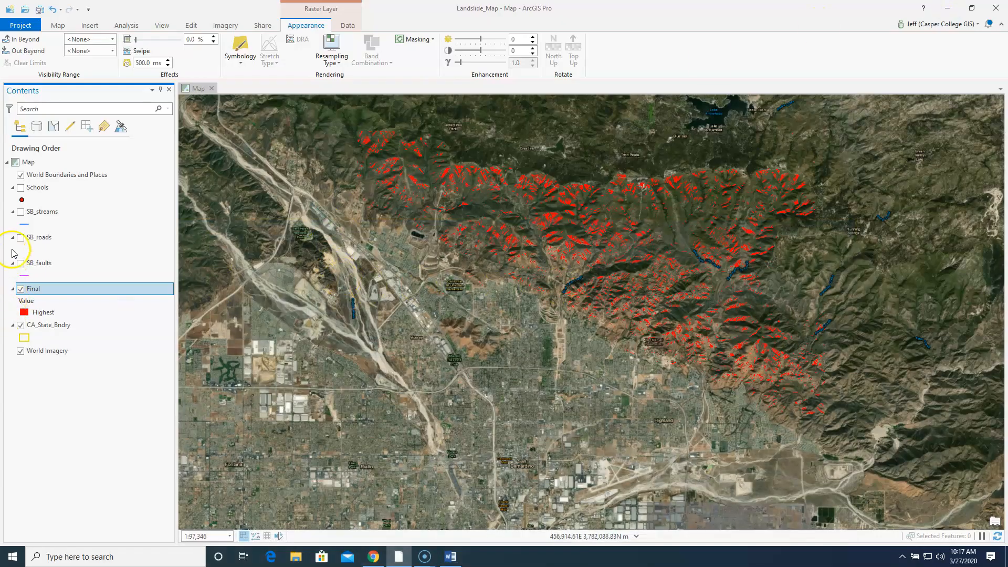
Step: Turn on the SB_streams, SB_roads and Schools layers to display them with the Final susceptibility raster
left_click(21, 212)
left_click(22, 239)
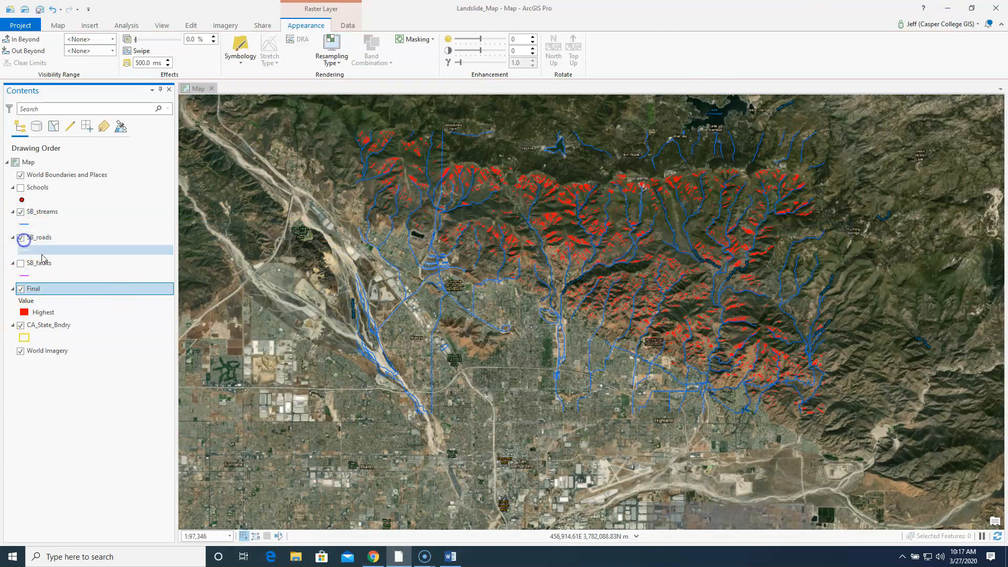
left_click(21, 188)
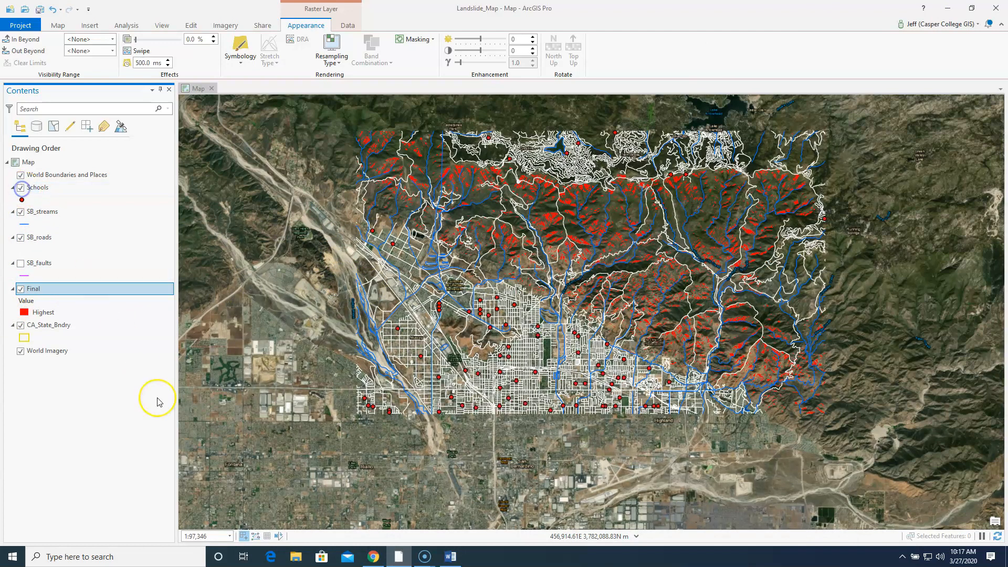